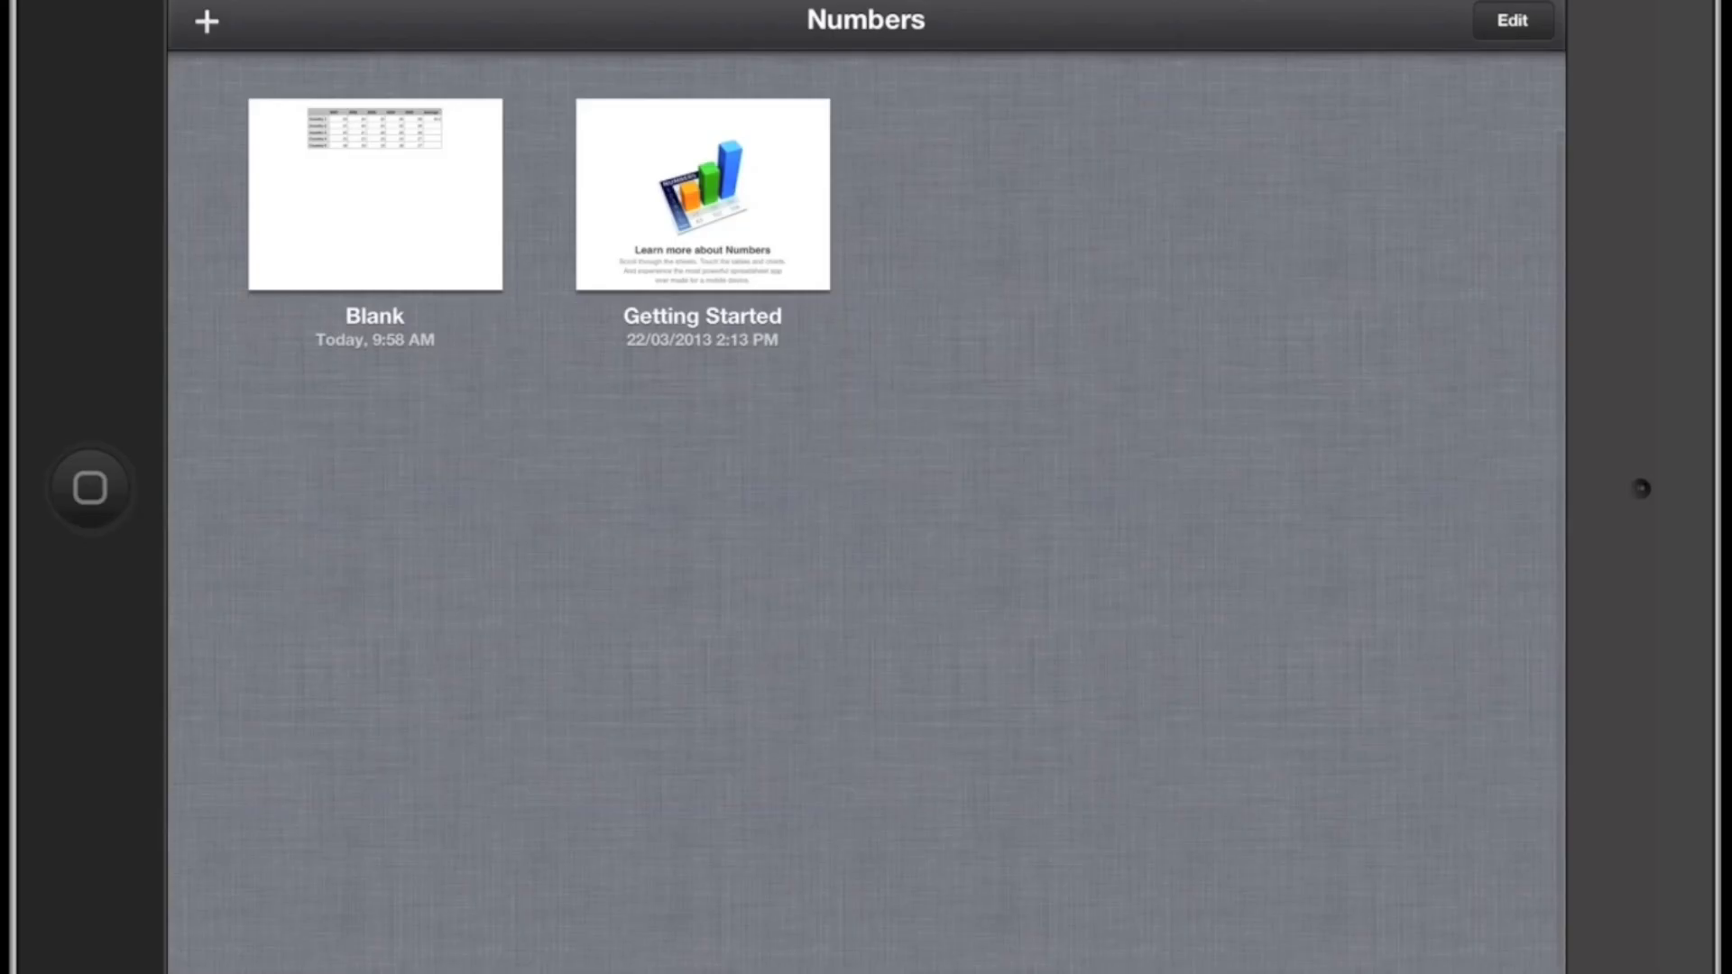
Create a new spreadsheet from the Blank template, opening as Blank 2.
{"action": "left_click", "coordinate": [208, 20]}
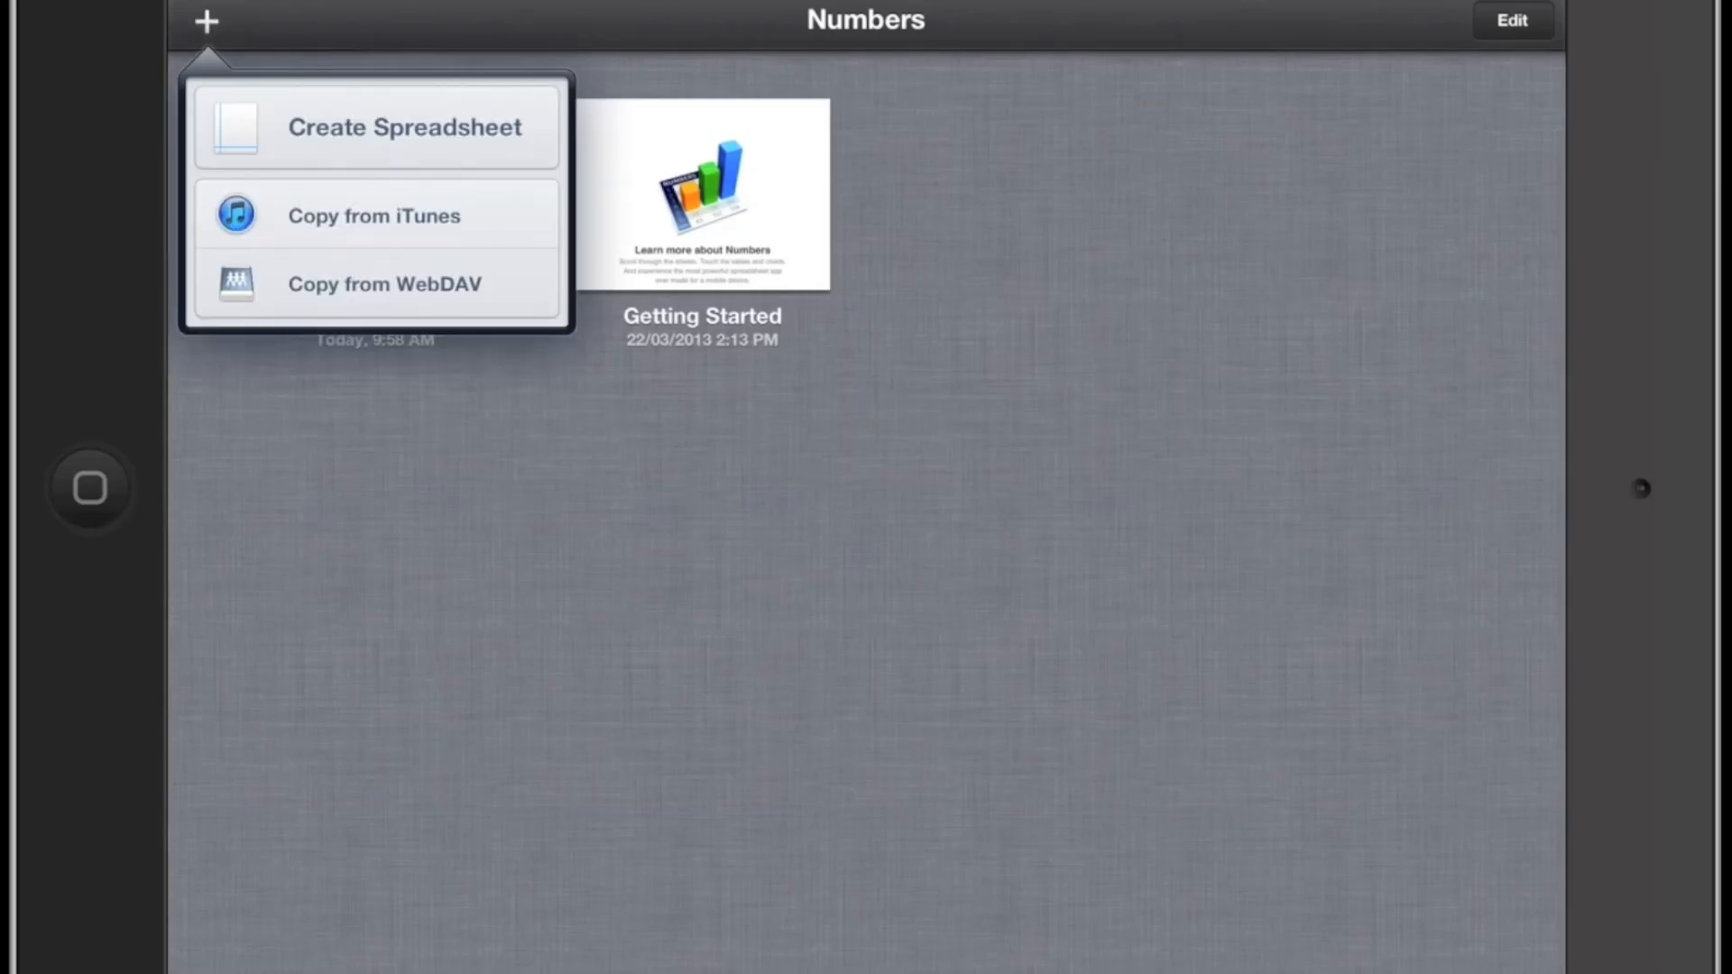
{"action": "left_click", "coordinate": [405, 127]}
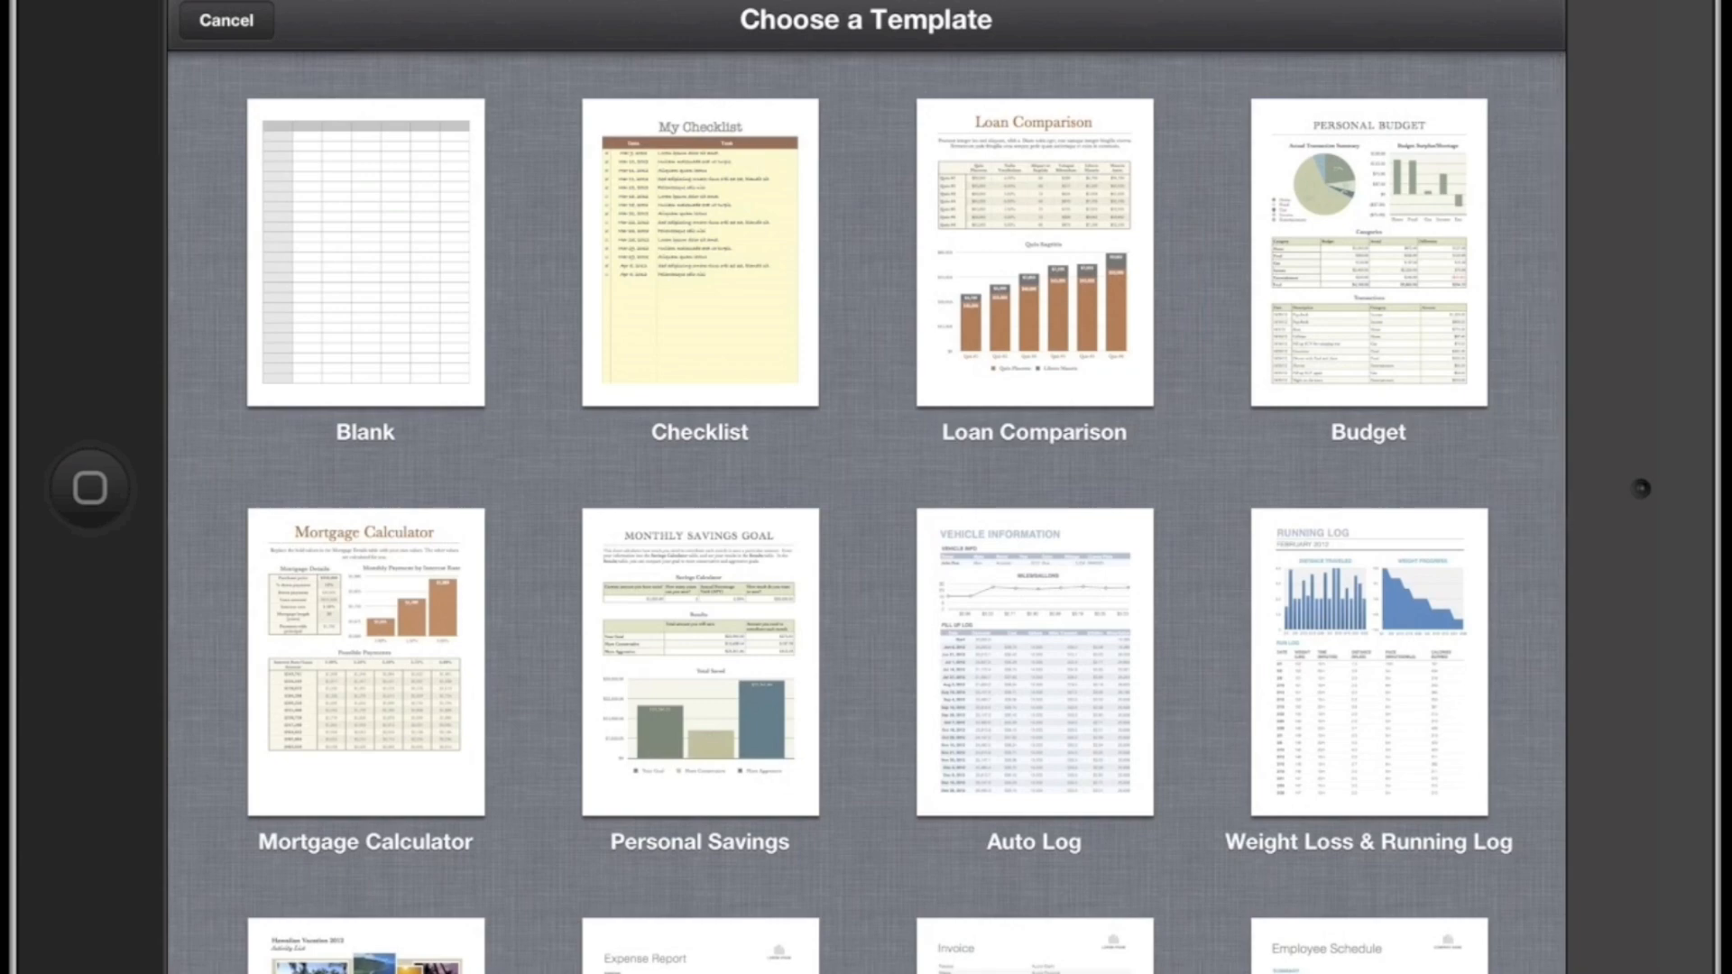
{"action": "left_click", "coordinate": [366, 254]}
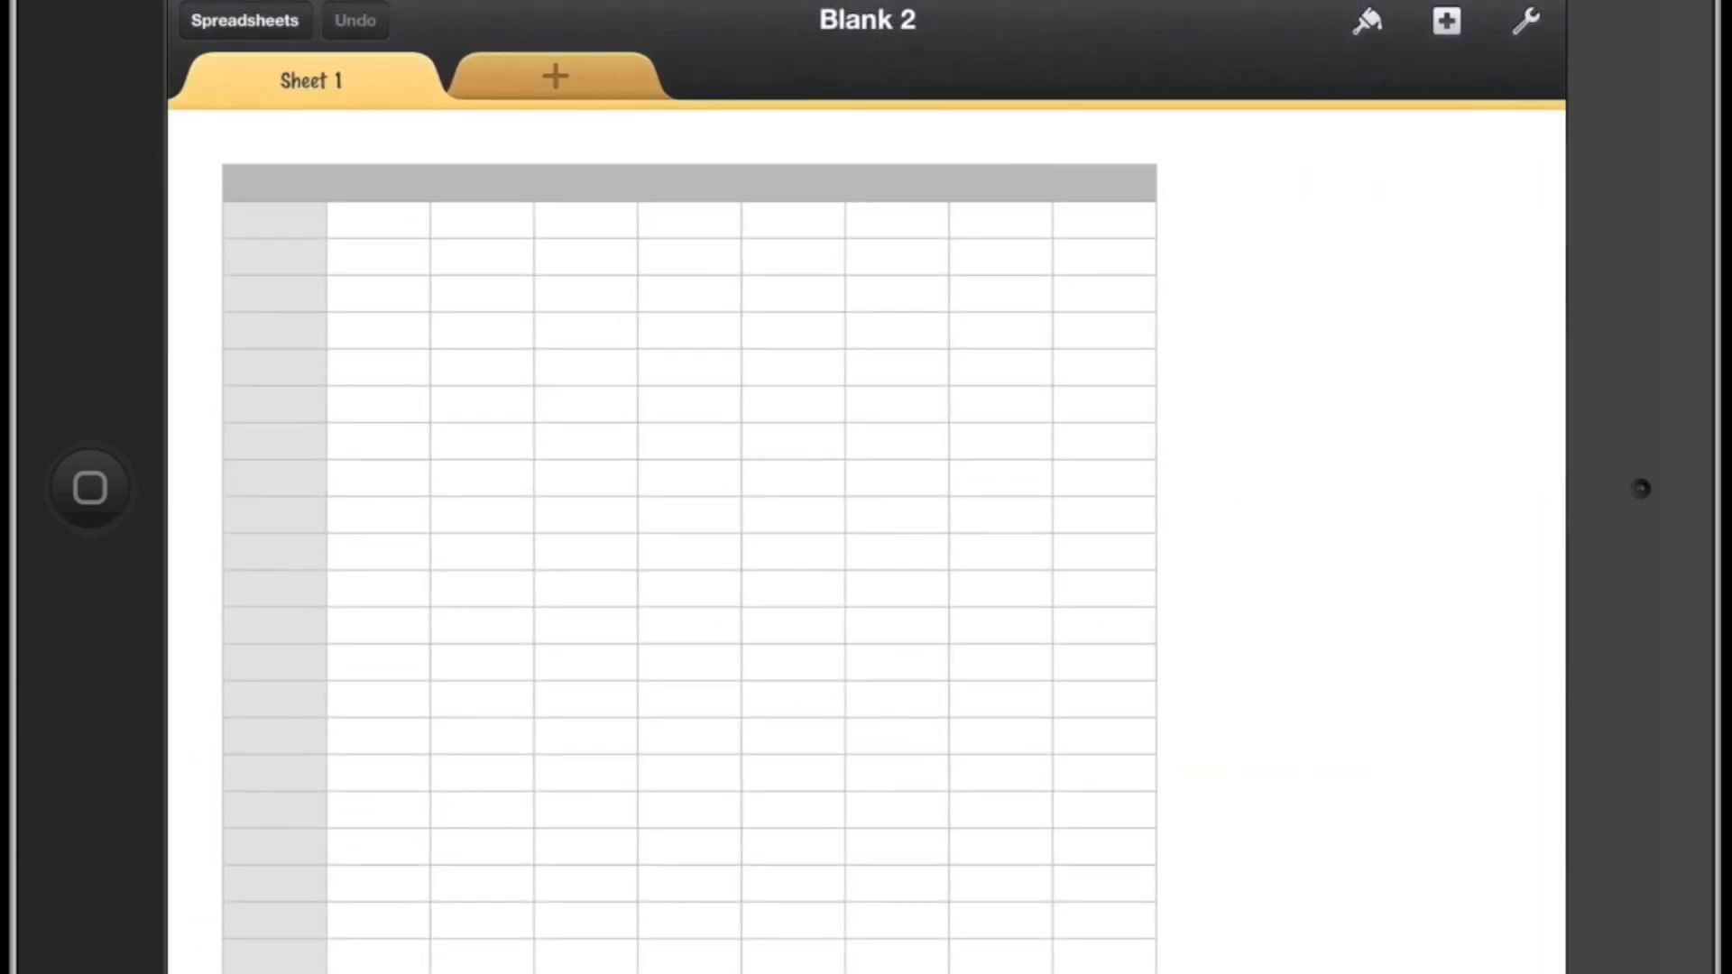
Select the table's columns and nudge a middle column's width.
{"action": "left_click", "coordinate": [377, 256]}
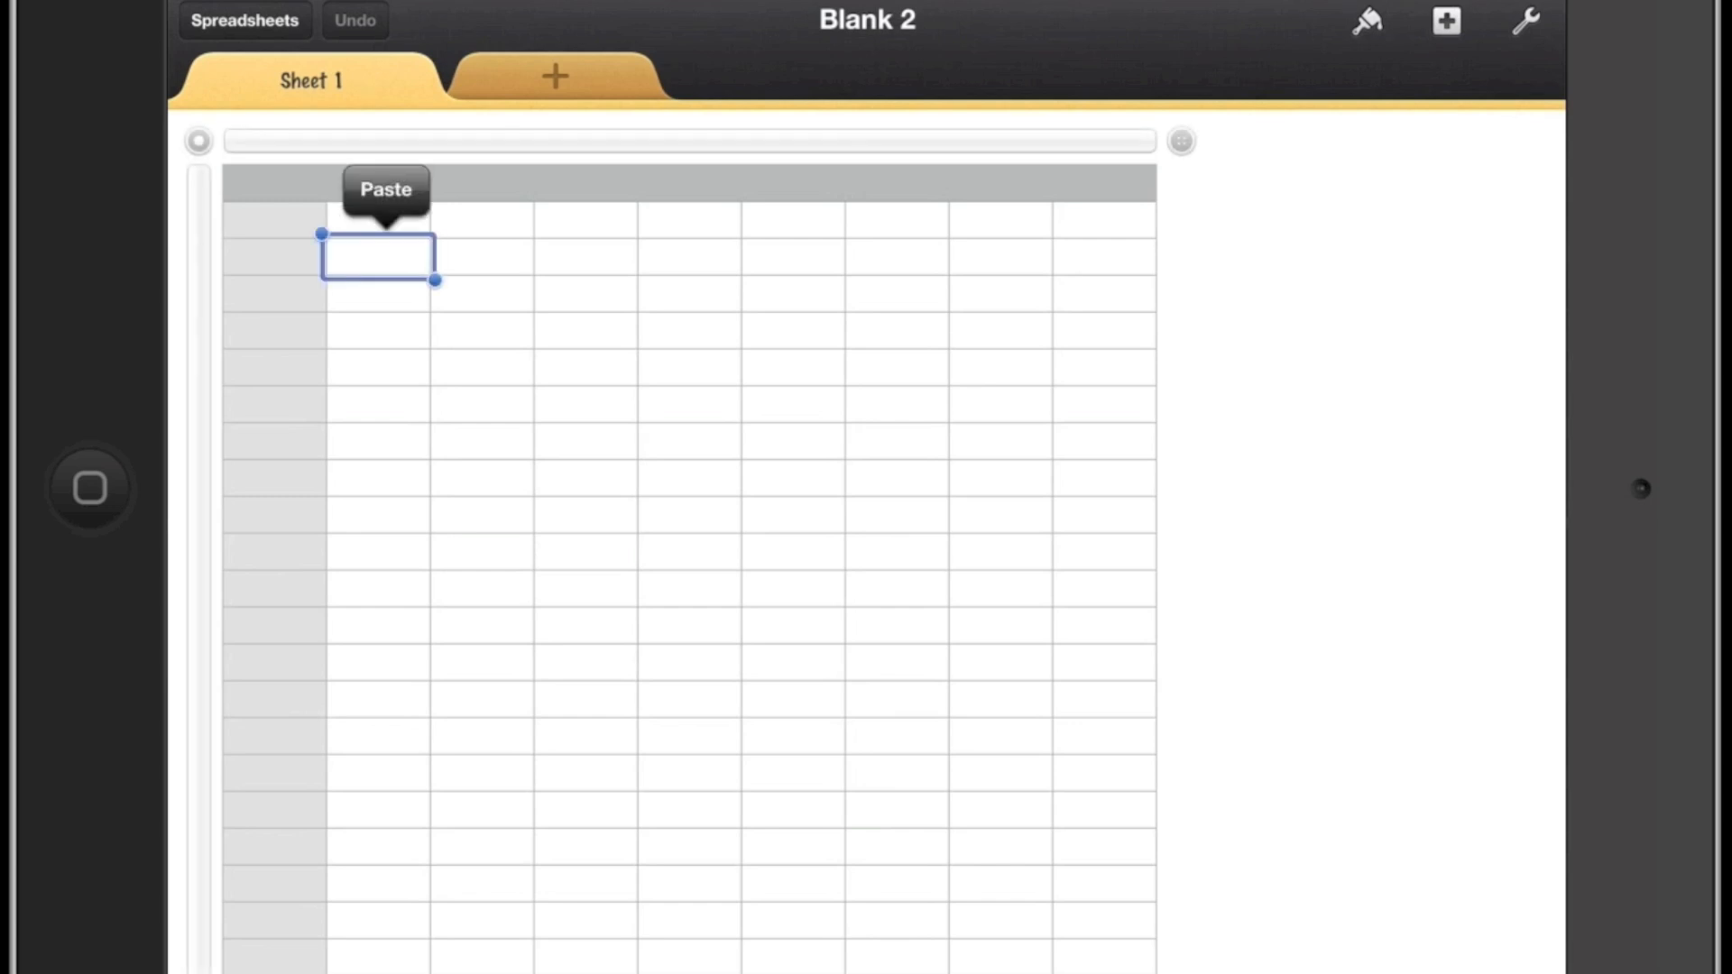
{"action": "left_click", "coordinate": [378, 368]}
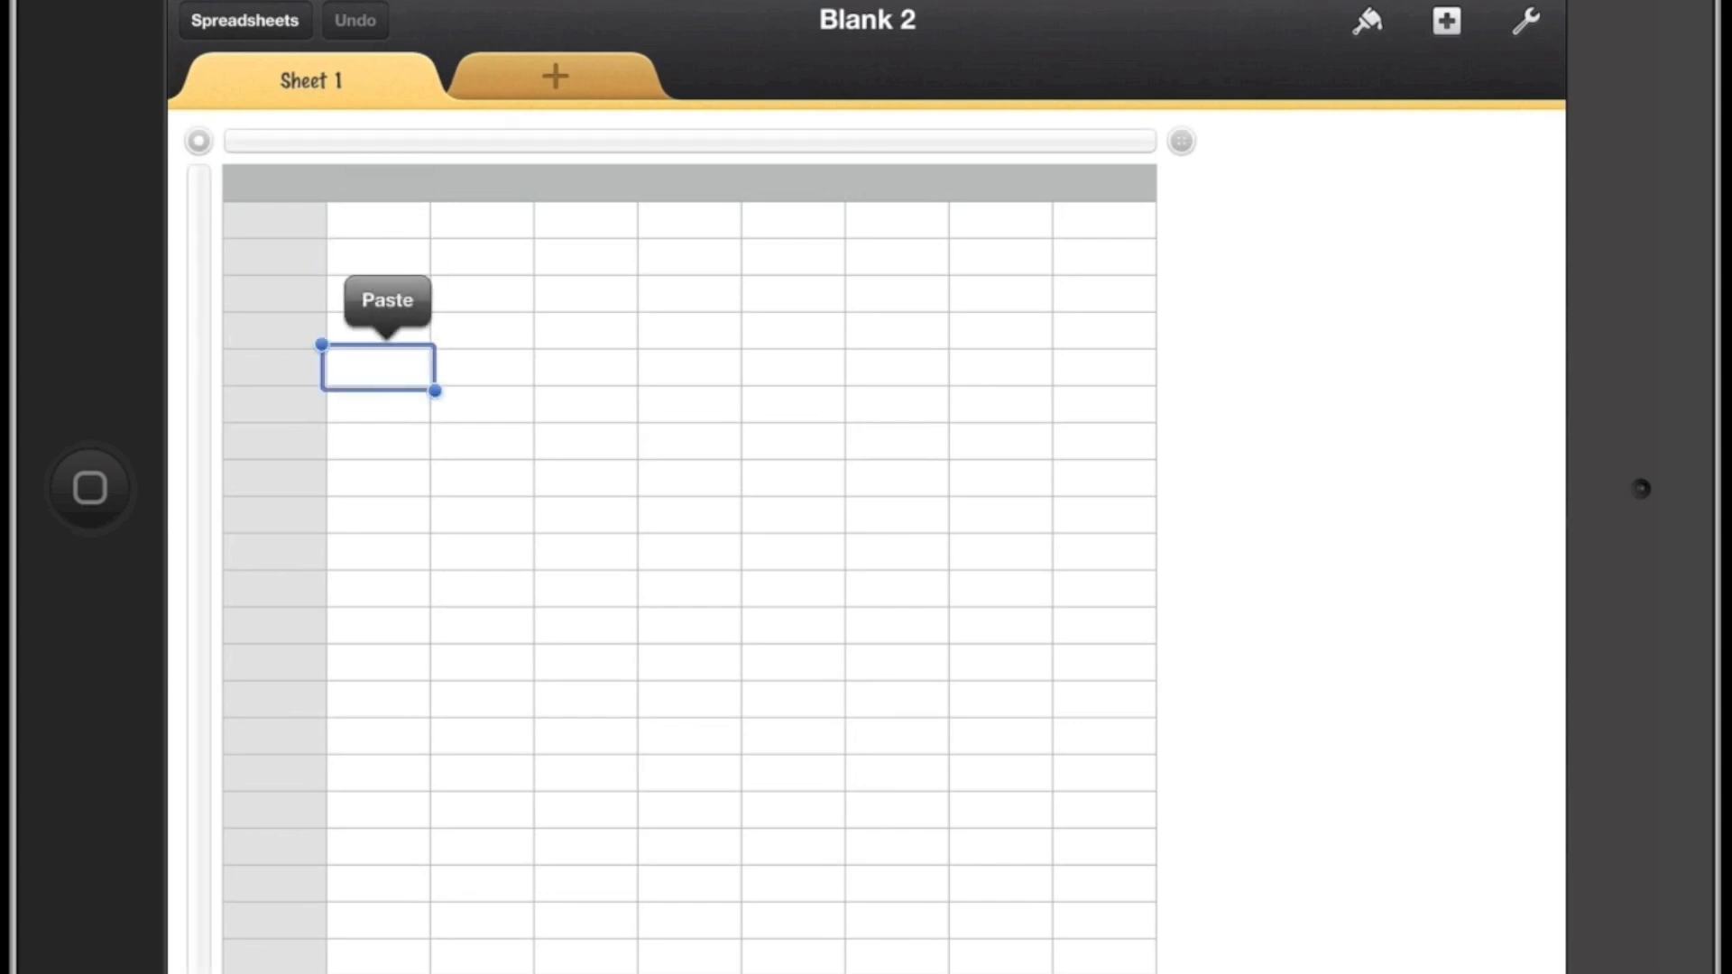
{"action": "left_click", "coordinate": [273, 185]}
{"action": "left_click", "coordinate": [273, 142]}
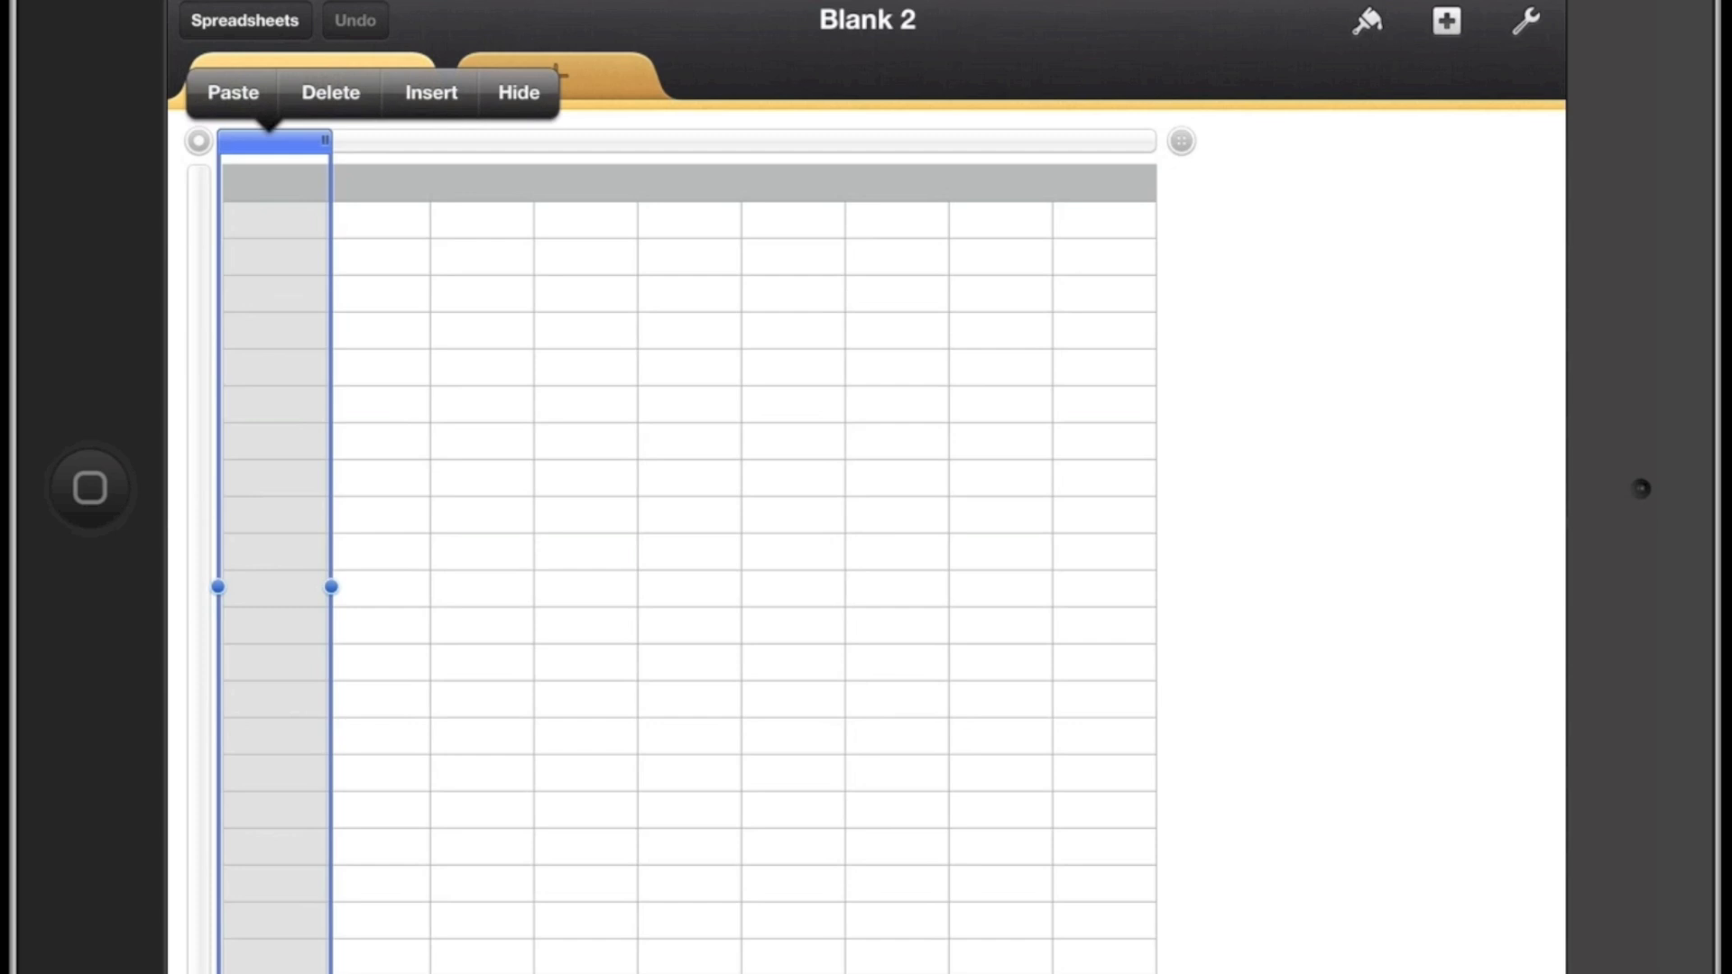
{"action": "left_click", "coordinate": [791, 142]}
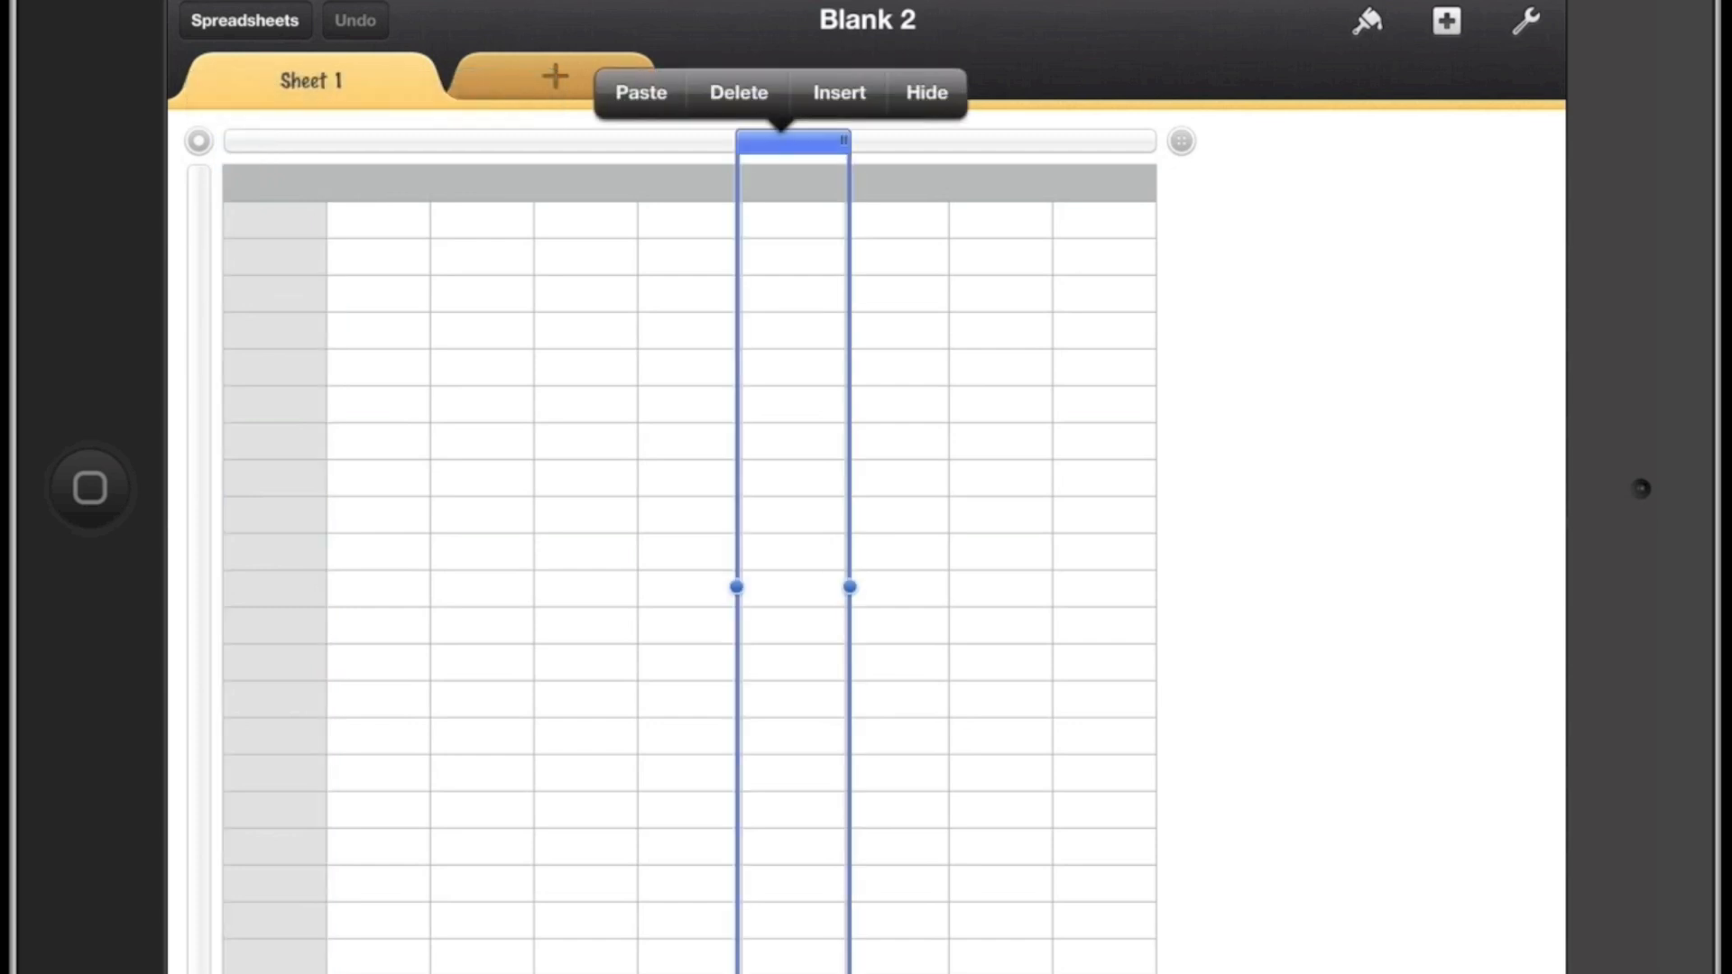
{"action": "mouse_move", "coordinate": [853, 141]}
{"action": "left_mouse_down"}
{"action": "mouse_move", "coordinate": [1083, 140]}
{"action": "mouse_move", "coordinate": [849, 141]}
{"action": "left_mouse_up"}
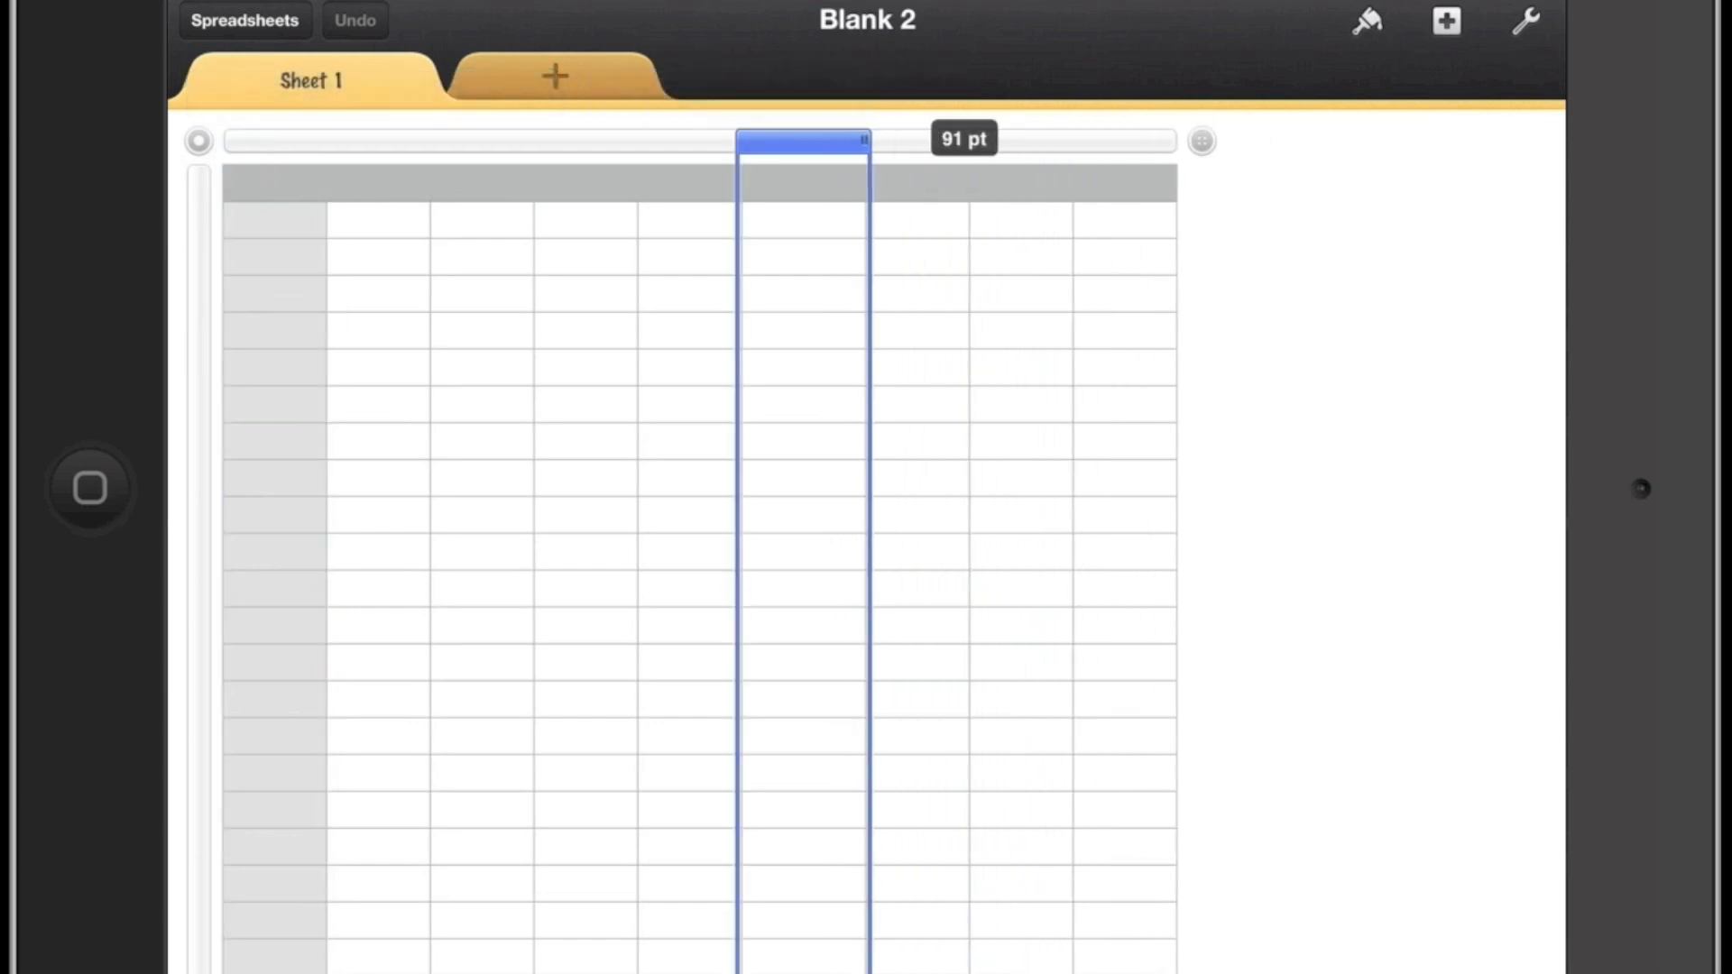
Delete four unneeded columns so the table keeps five columns.
{"action": "left_click", "coordinate": [1001, 332]}
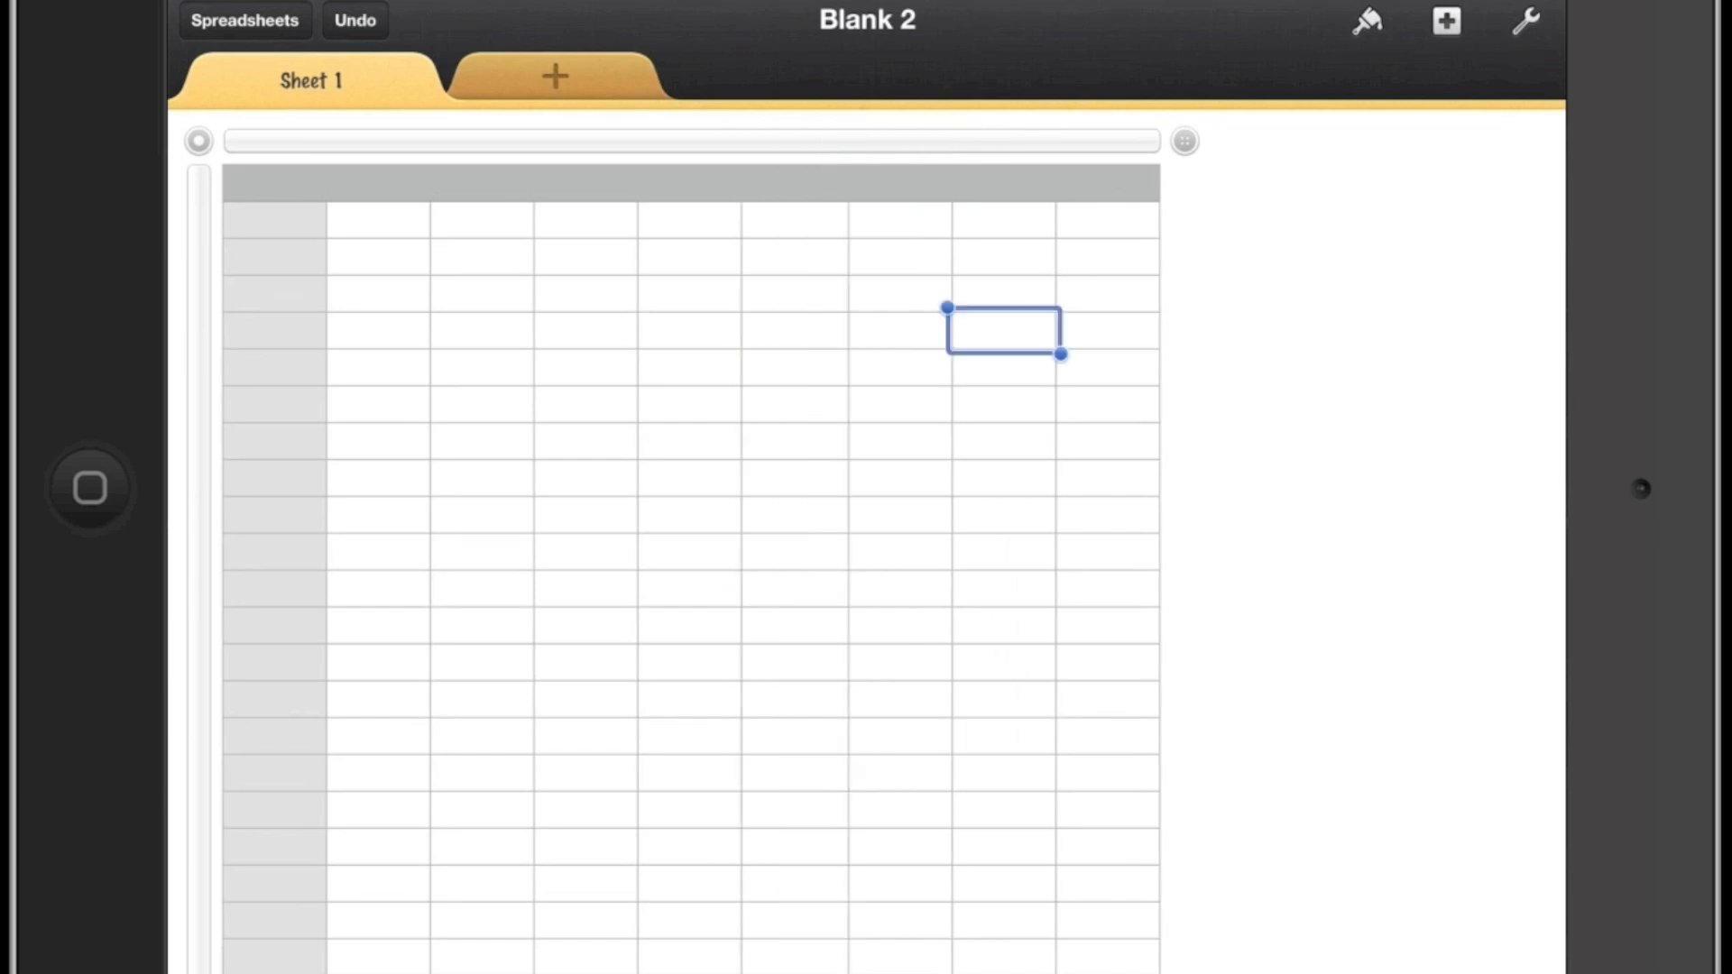
{"action": "left_click", "coordinate": [795, 141]}
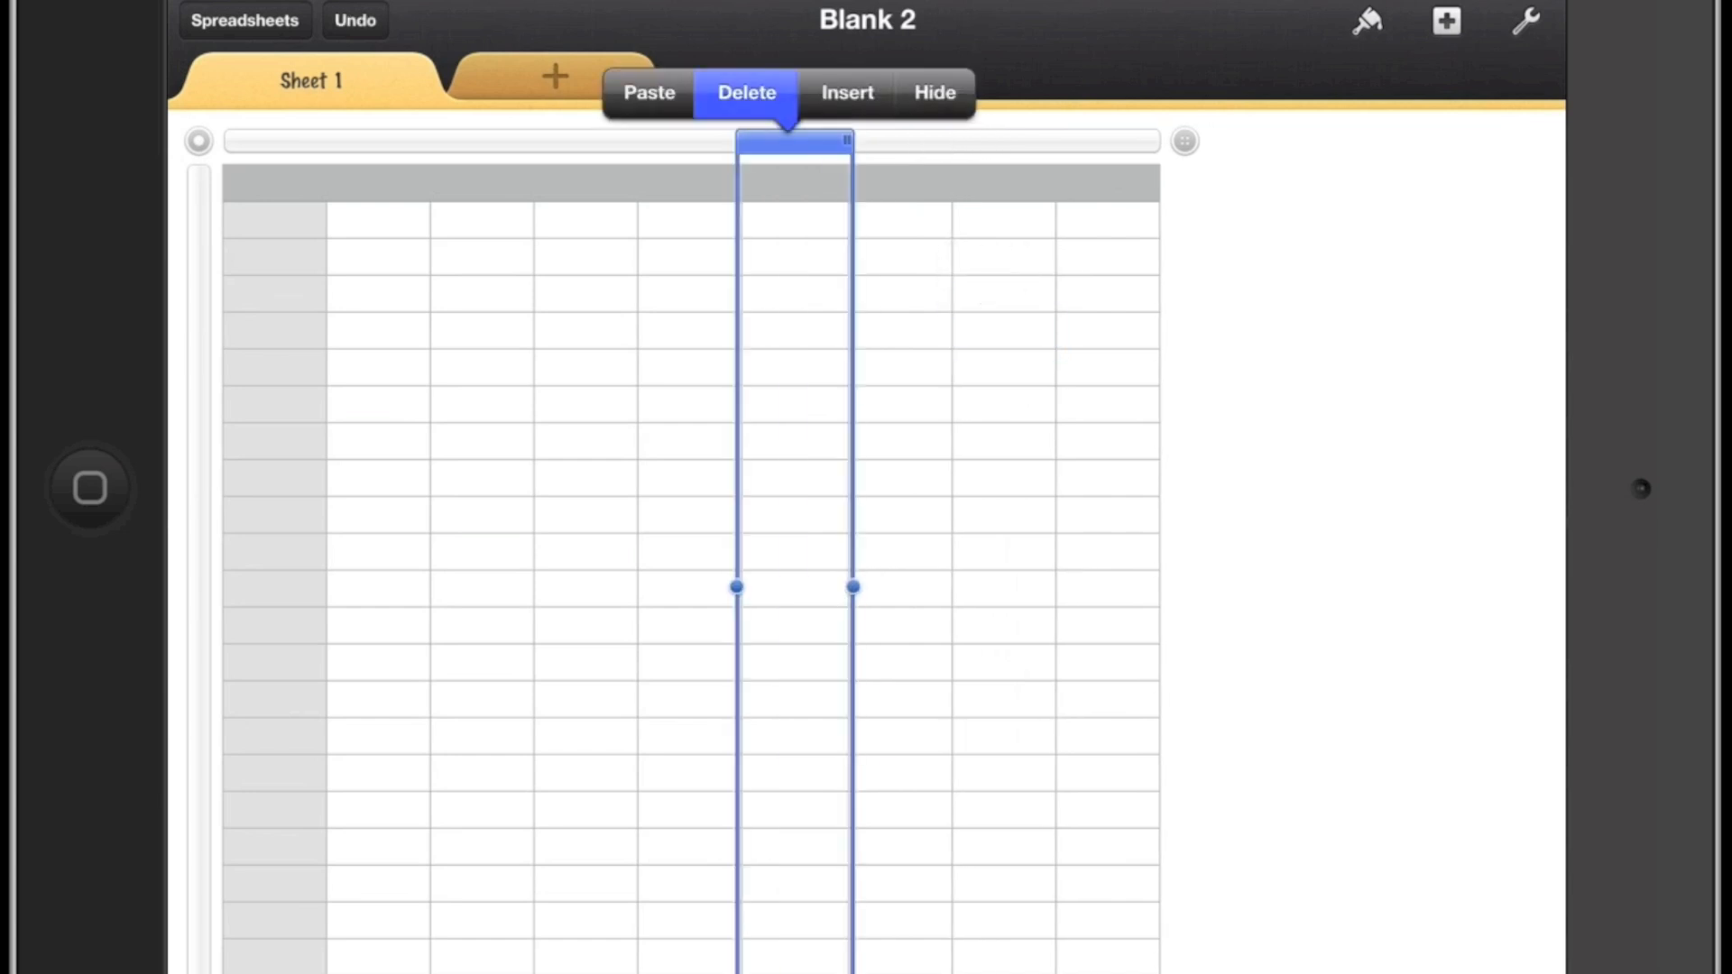
{"action": "left_click", "coordinate": [748, 93]}
{"action": "left_click", "coordinate": [795, 141]}
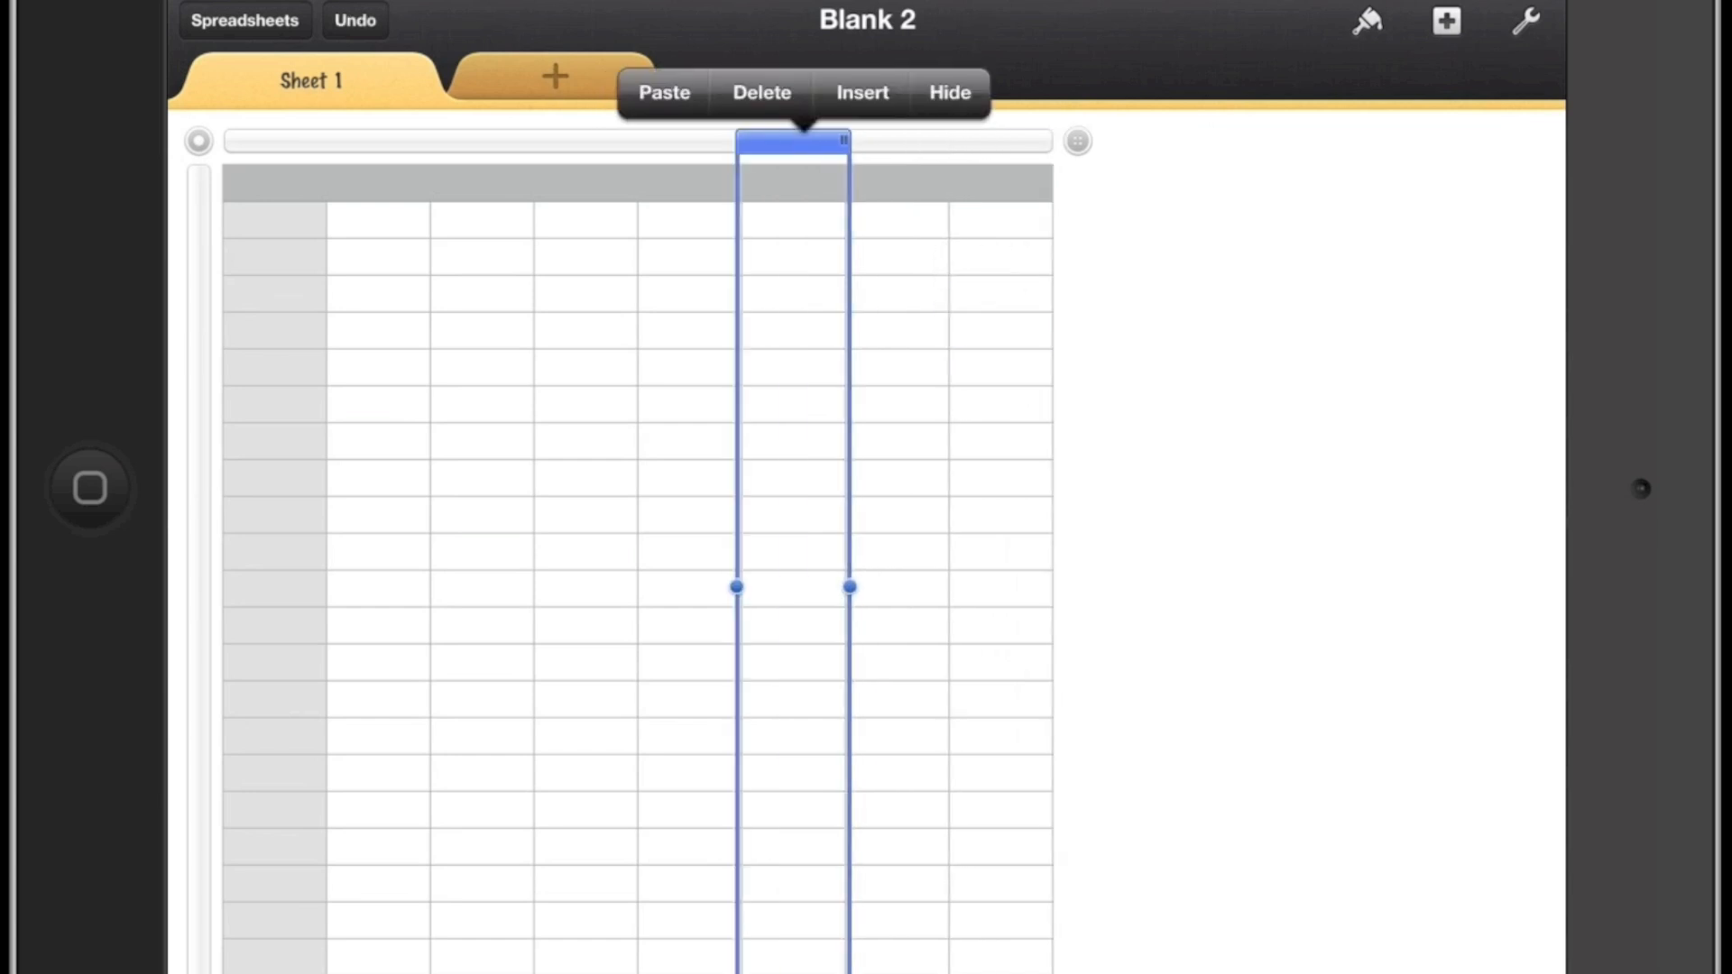
{"action": "left_click", "coordinate": [760, 92]}
{"action": "left_click", "coordinate": [795, 141]}
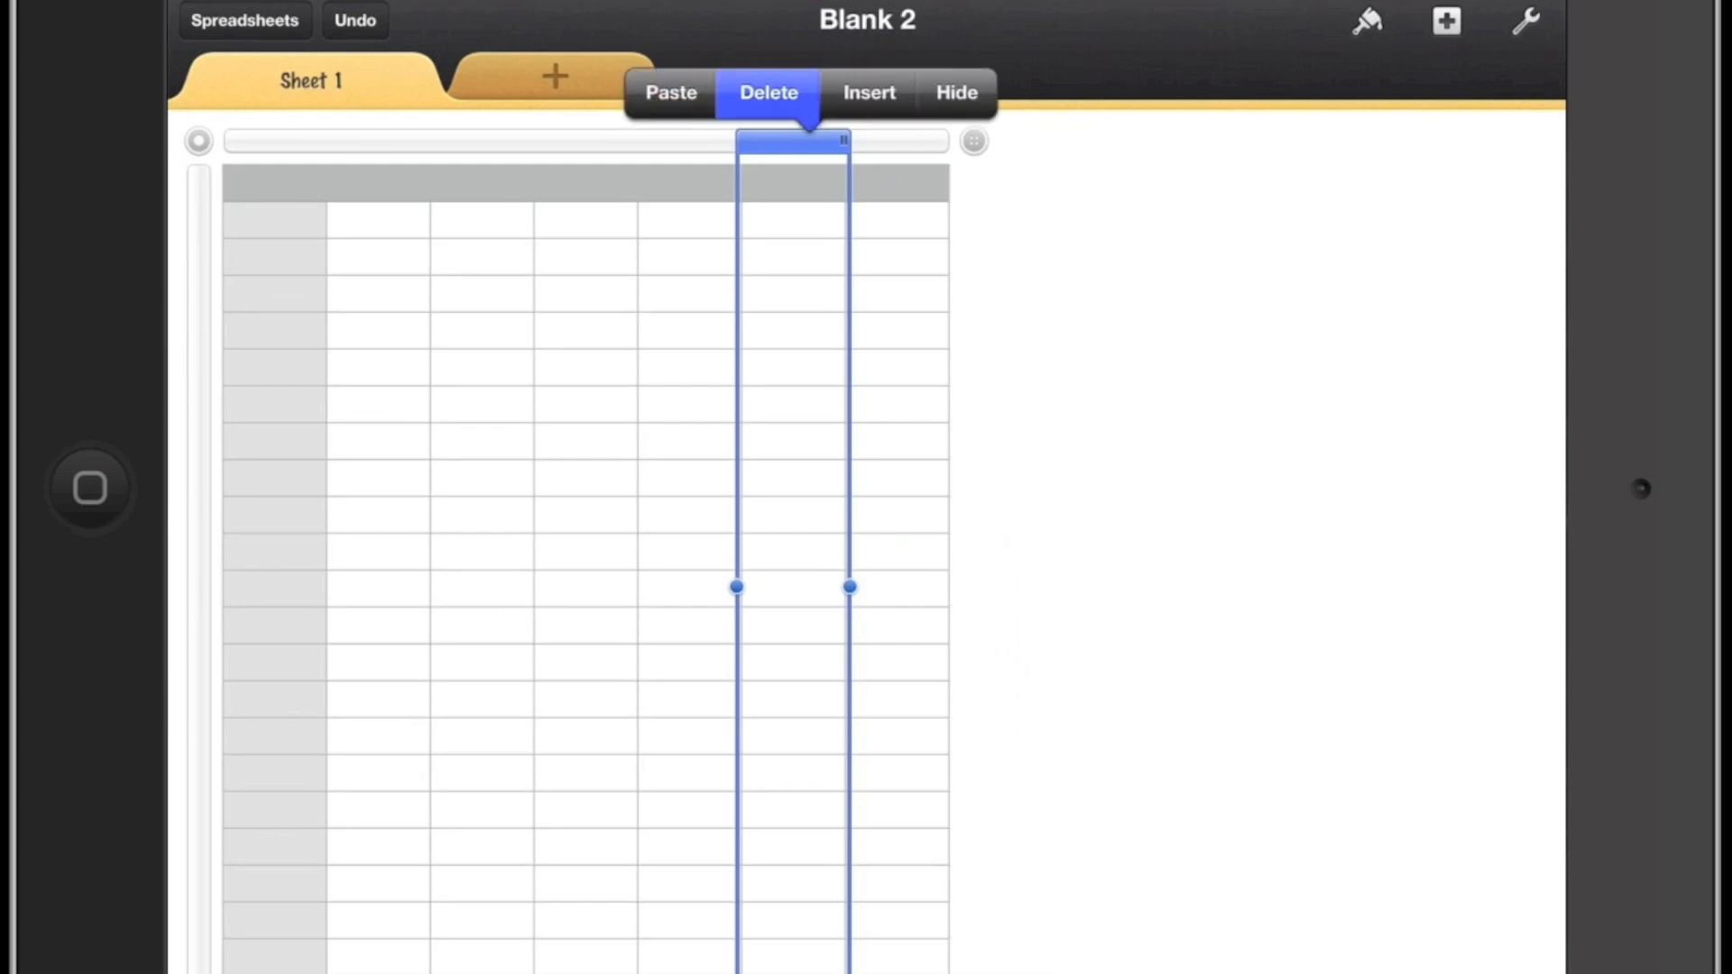
{"action": "left_click", "coordinate": [762, 92]}
{"action": "left_click", "coordinate": [795, 141]}
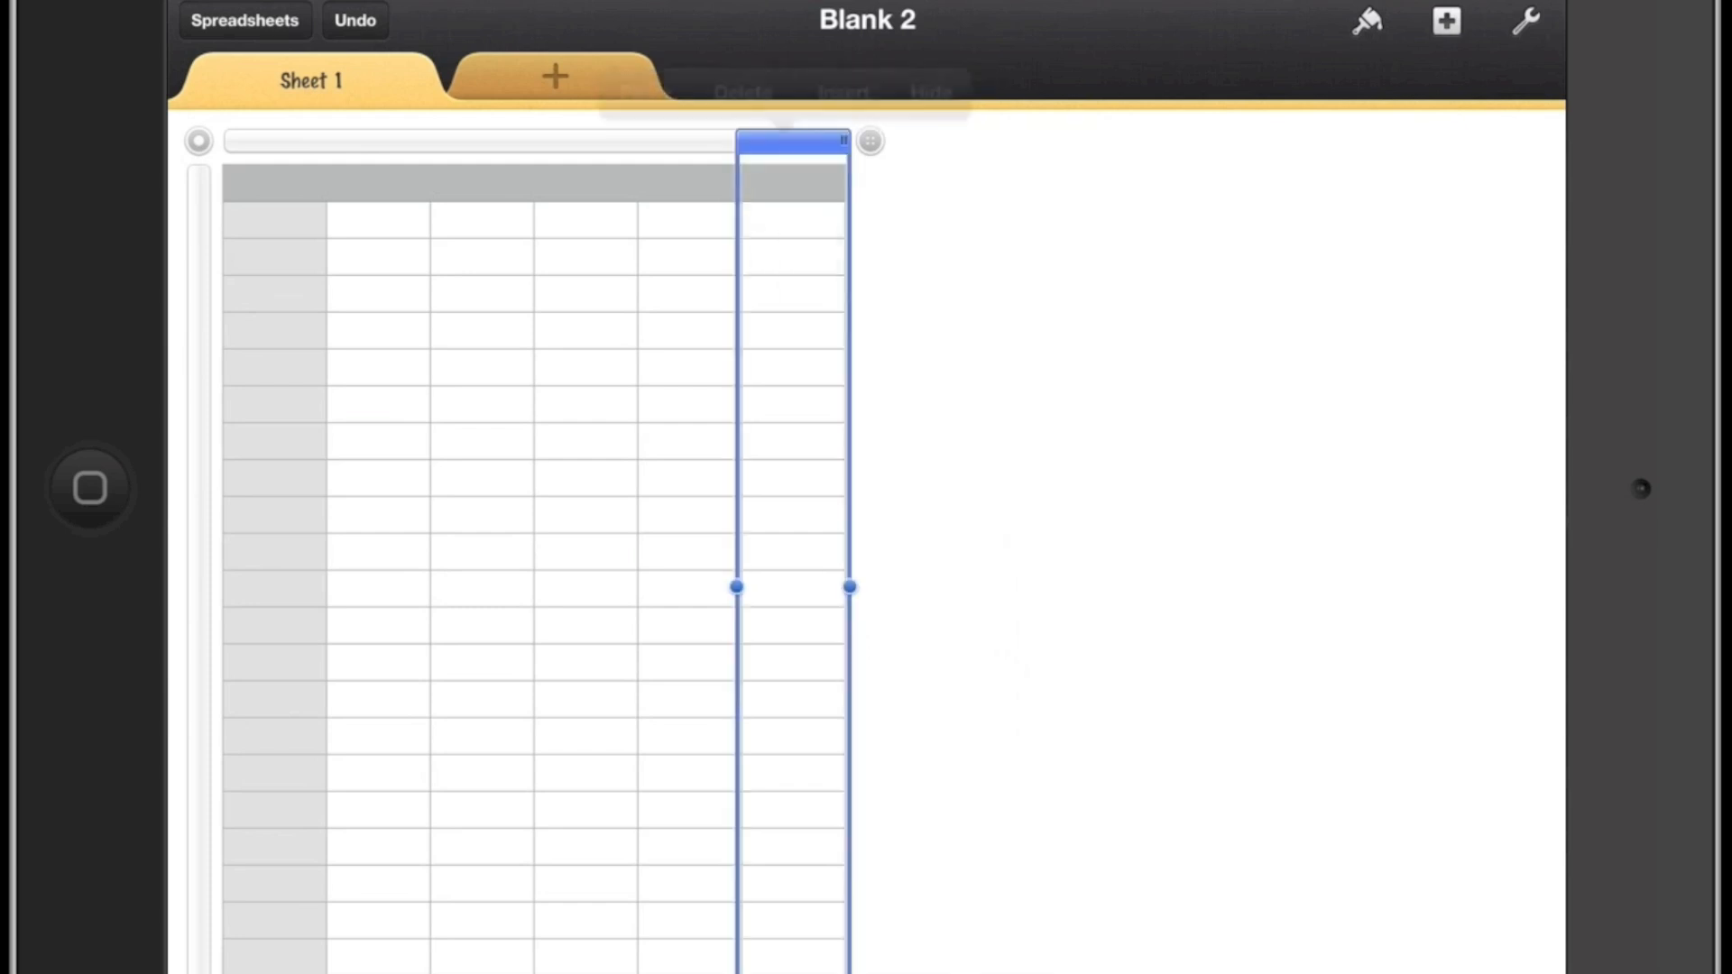
{"action": "left_click", "coordinate": [742, 93]}
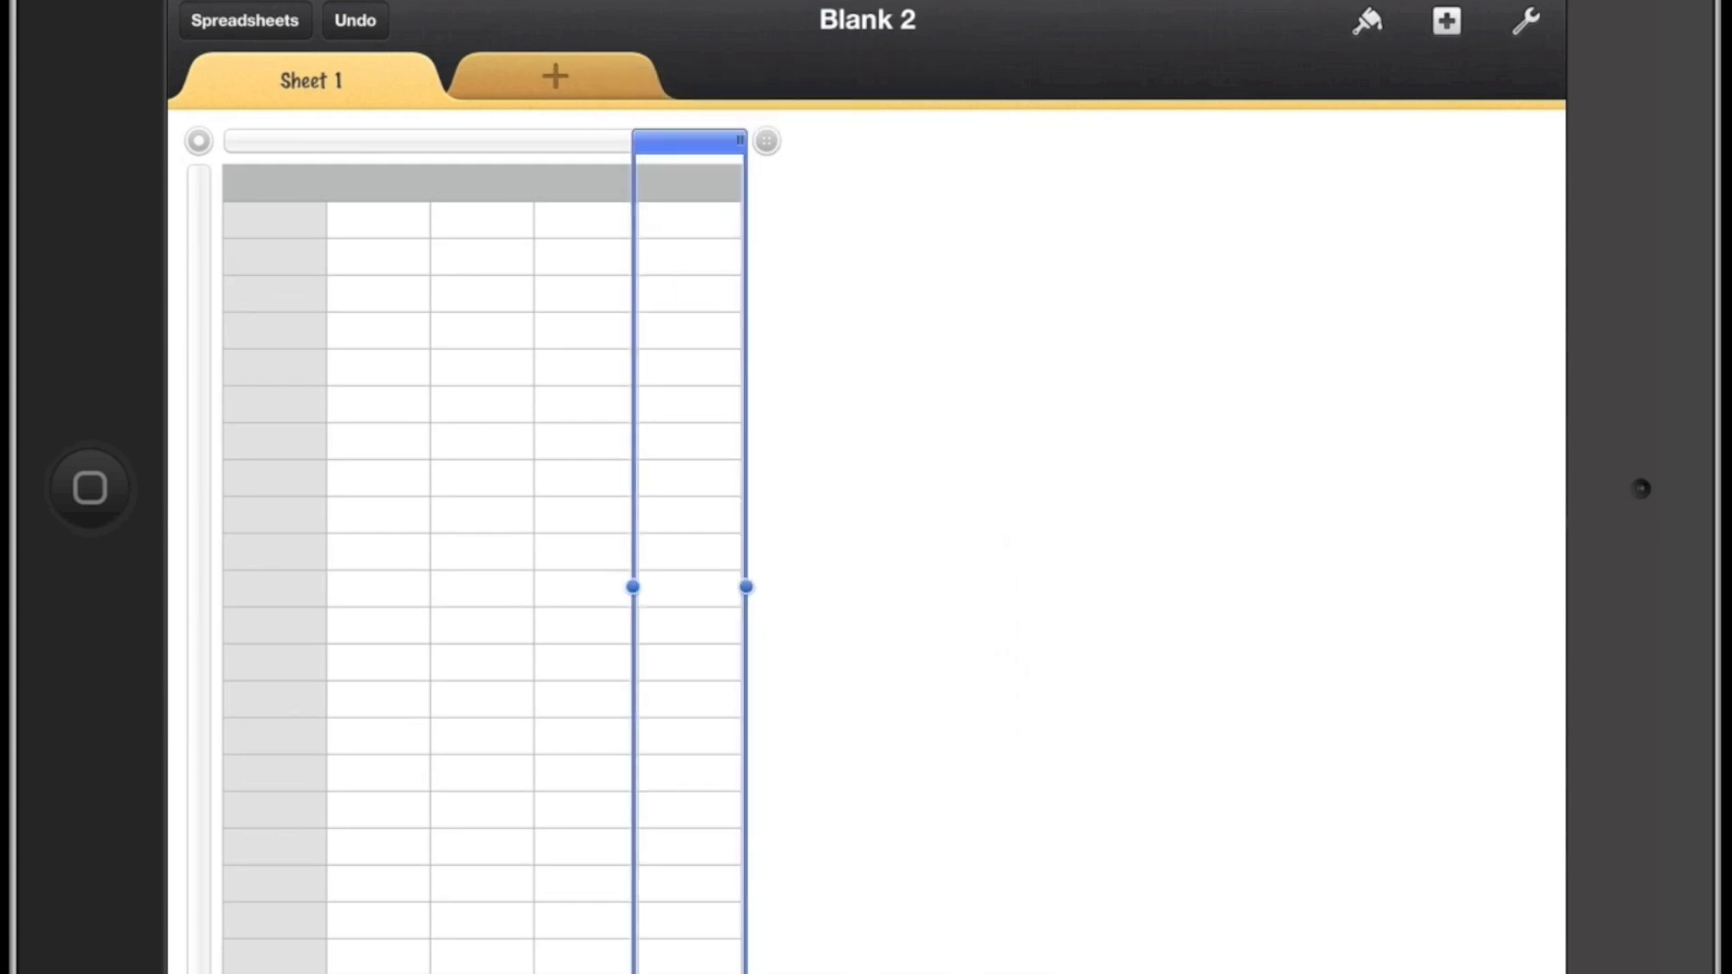
Delete the lower rows so the table keeps six rows.
{"action": "left_click", "coordinate": [273, 441]}
{"action": "left_click", "coordinate": [199, 441]}
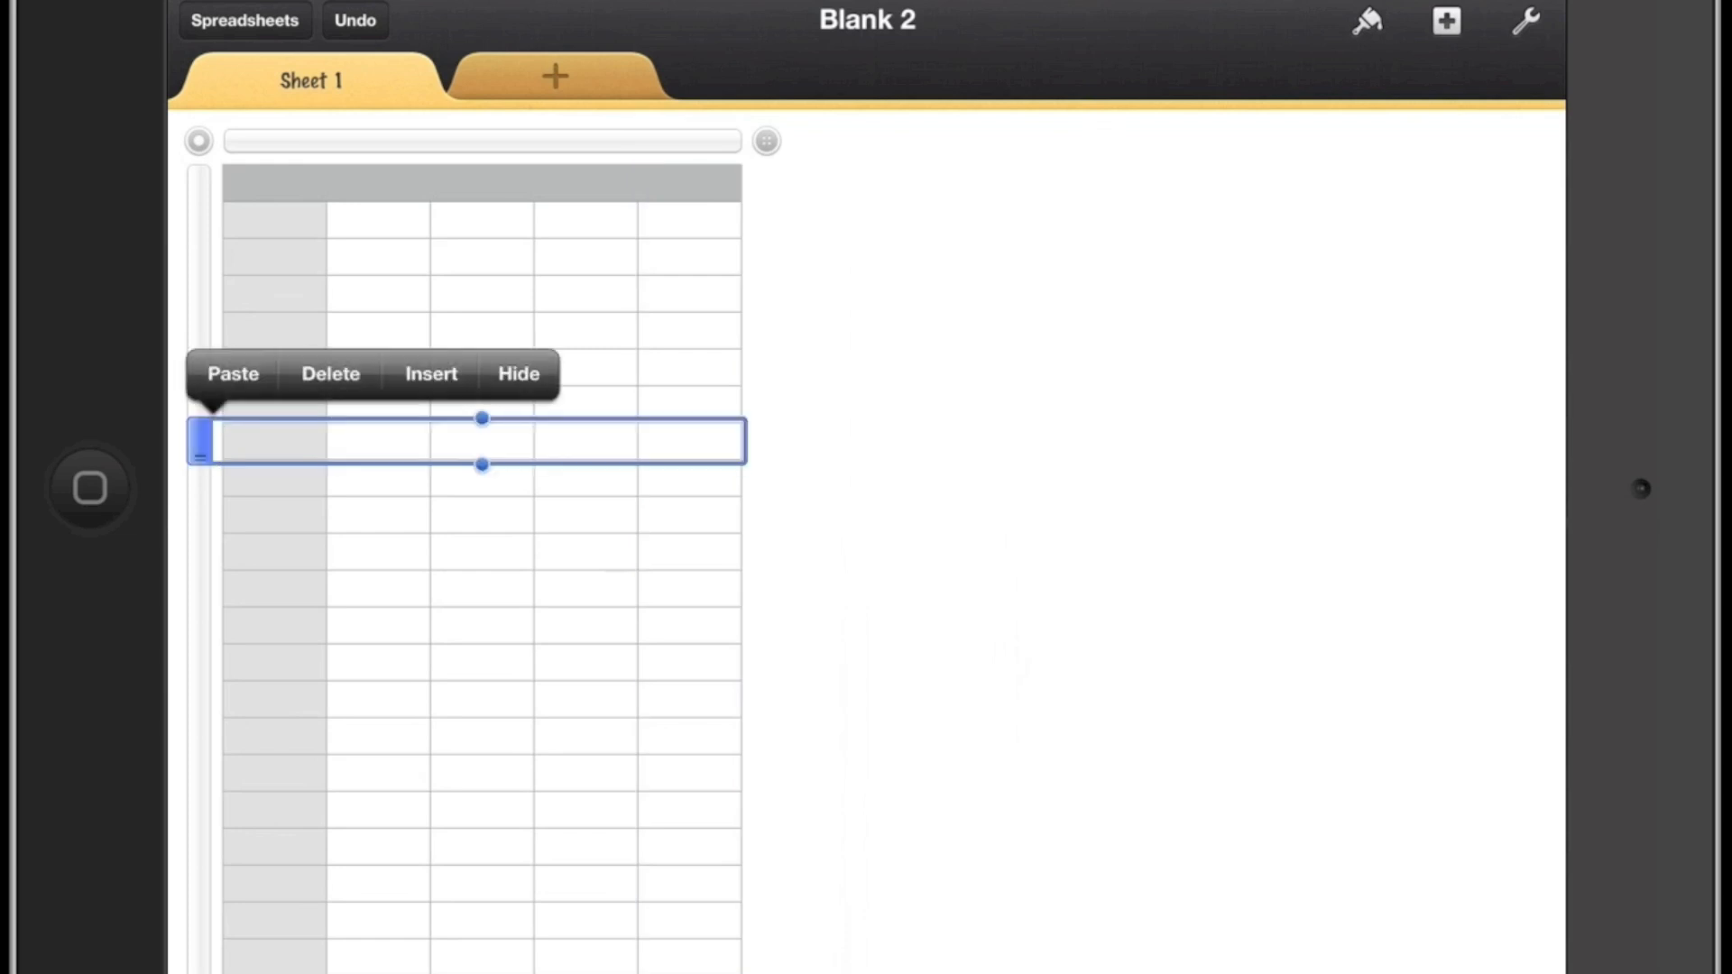
{"action": "left_click_drag", "start_coordinate": [480, 465], "coordinate": [481, 967]}
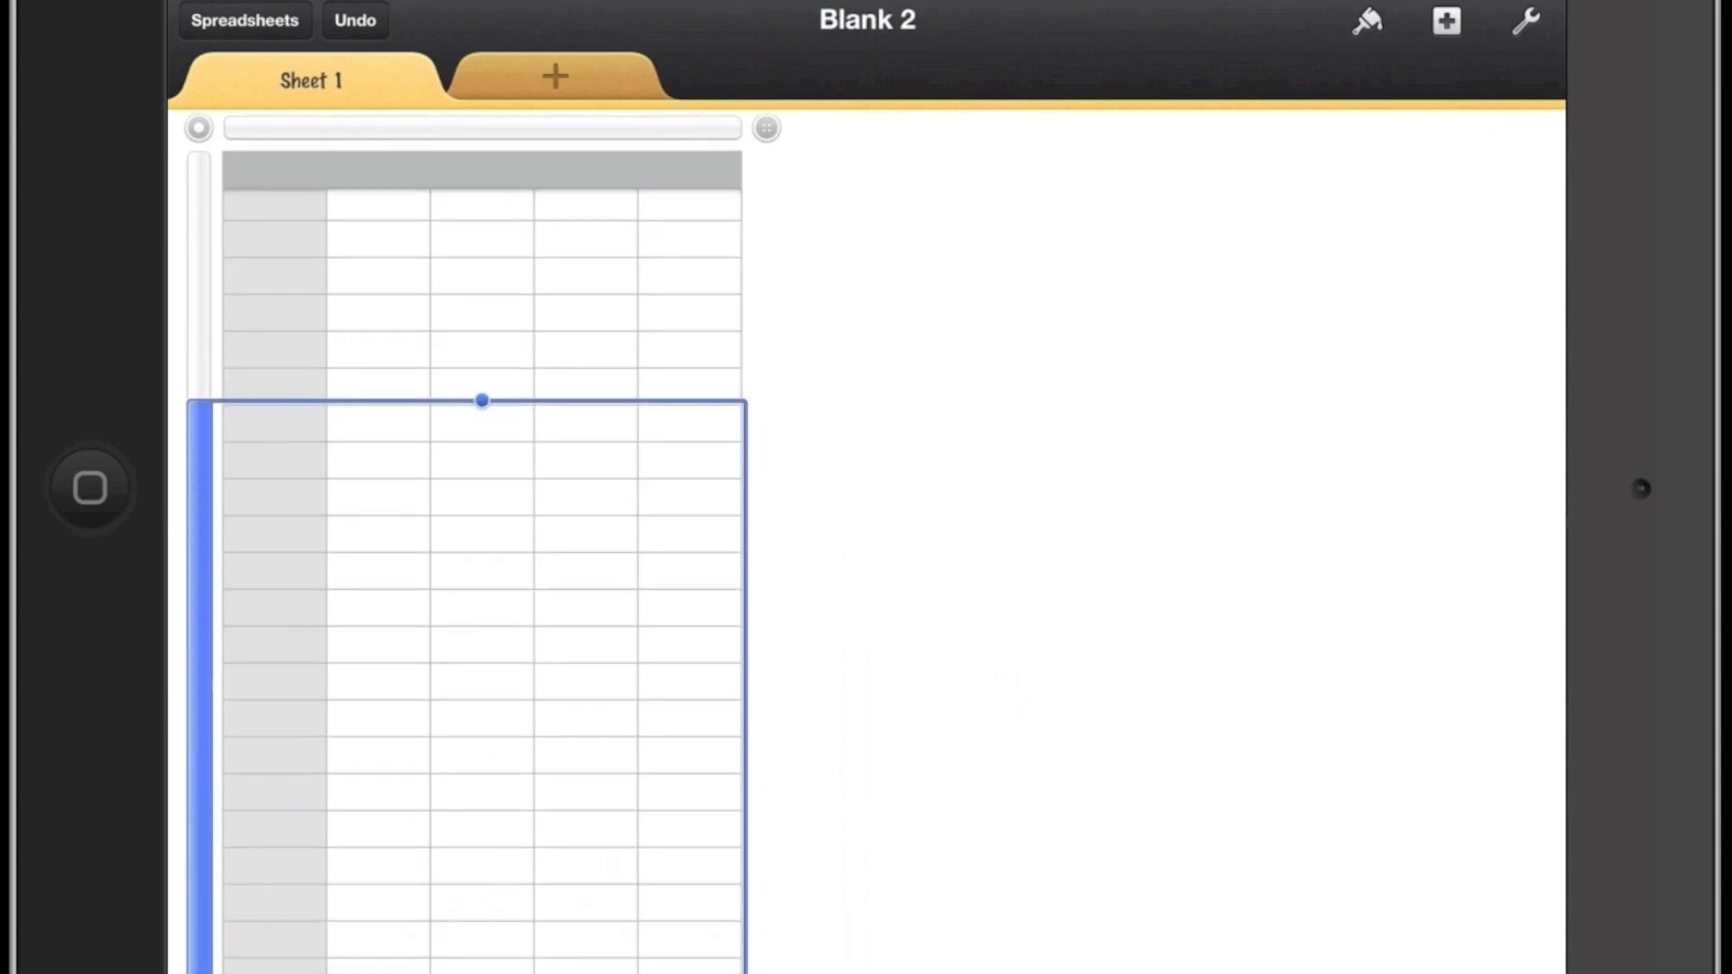
{"action": "left_click", "coordinate": [330, 894]}
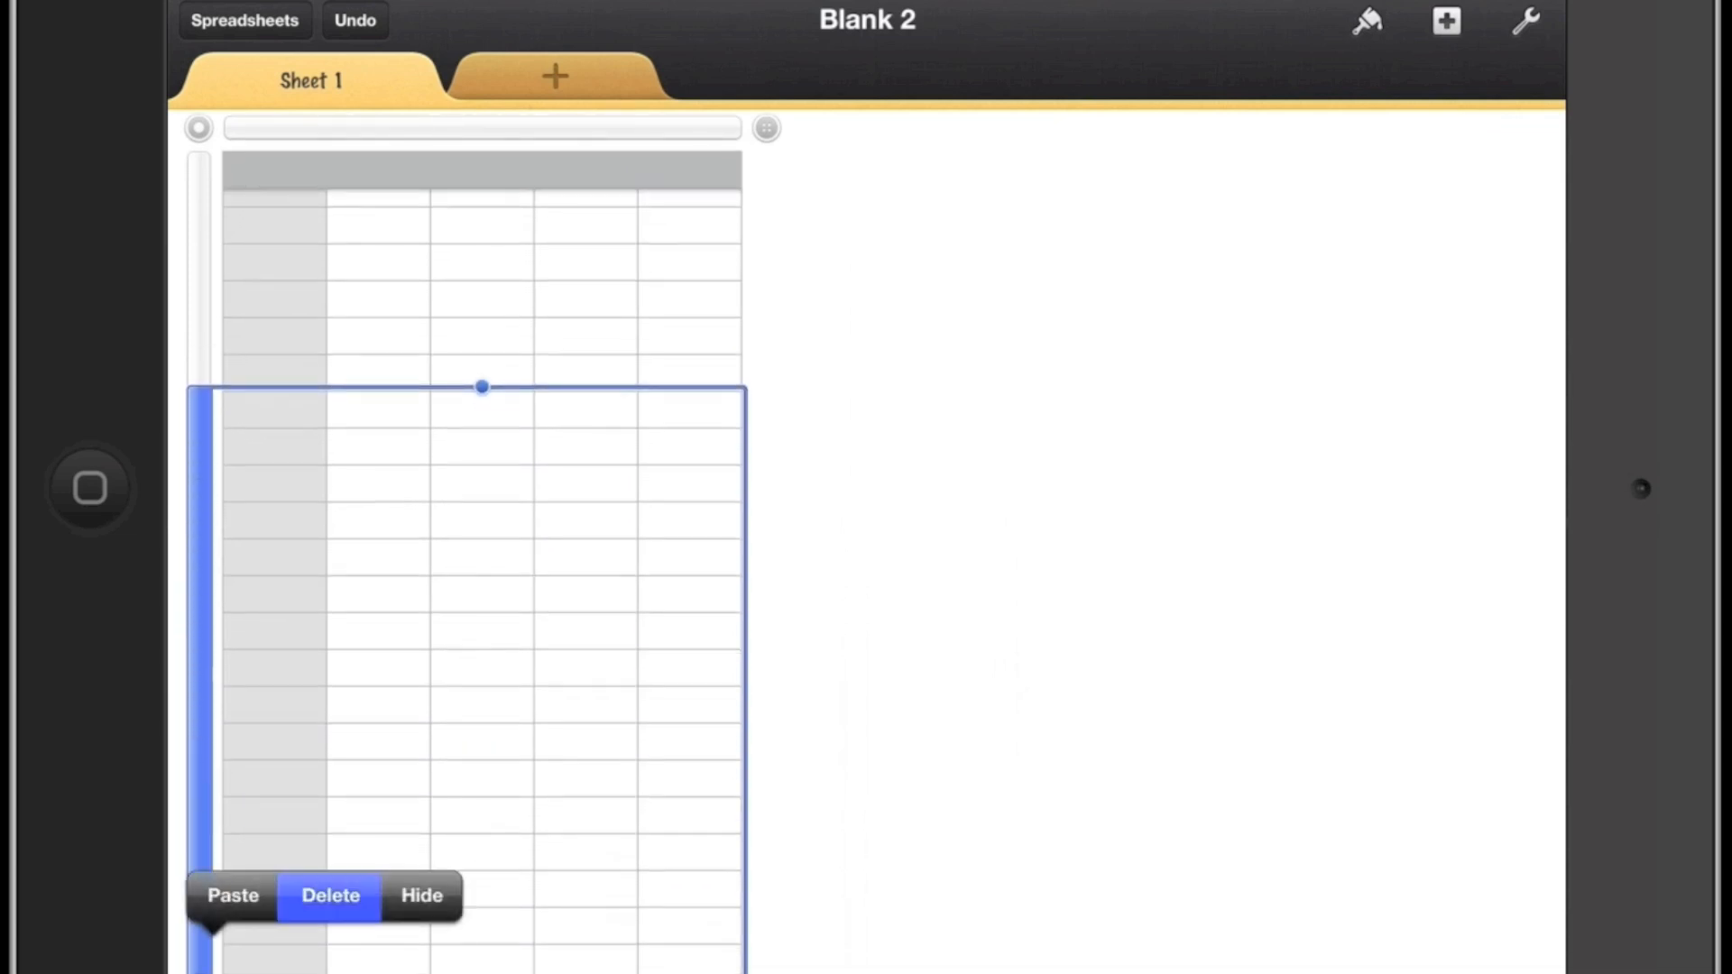
Widen column A by dragging its handle.
{"action": "left_click", "coordinate": [271, 217]}
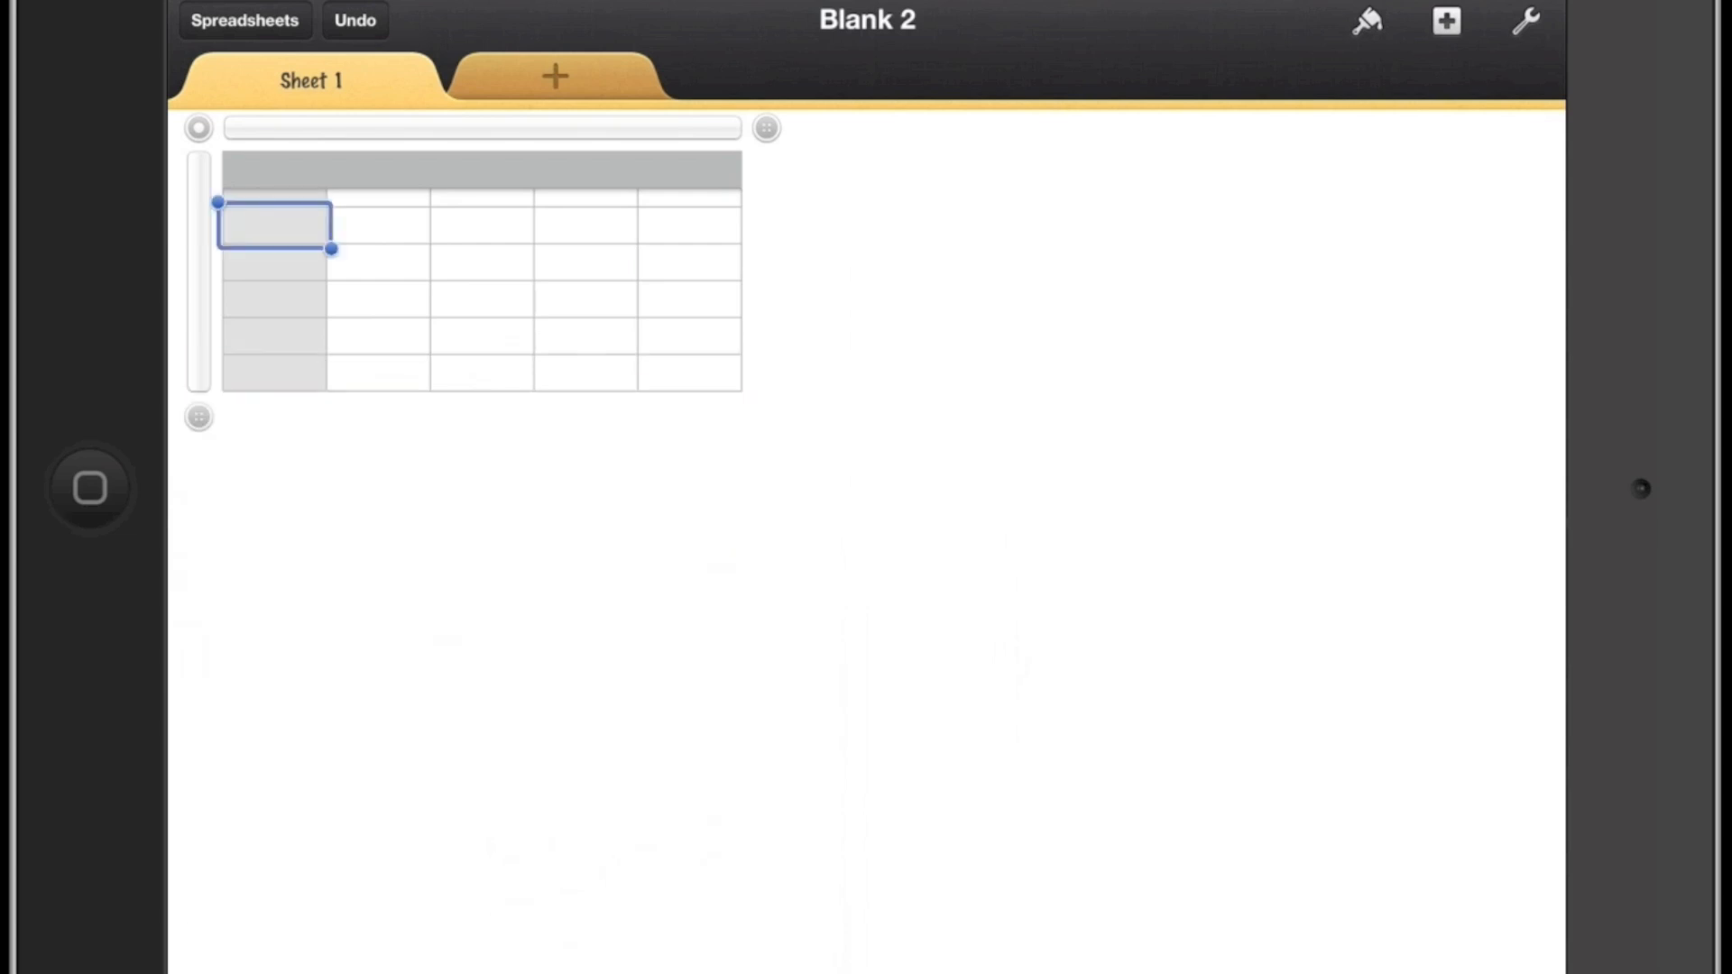
{"action": "left_click", "coordinate": [272, 127]}
{"action": "left_click_drag", "start_coordinate": [326, 128], "coordinate": [408, 128]}
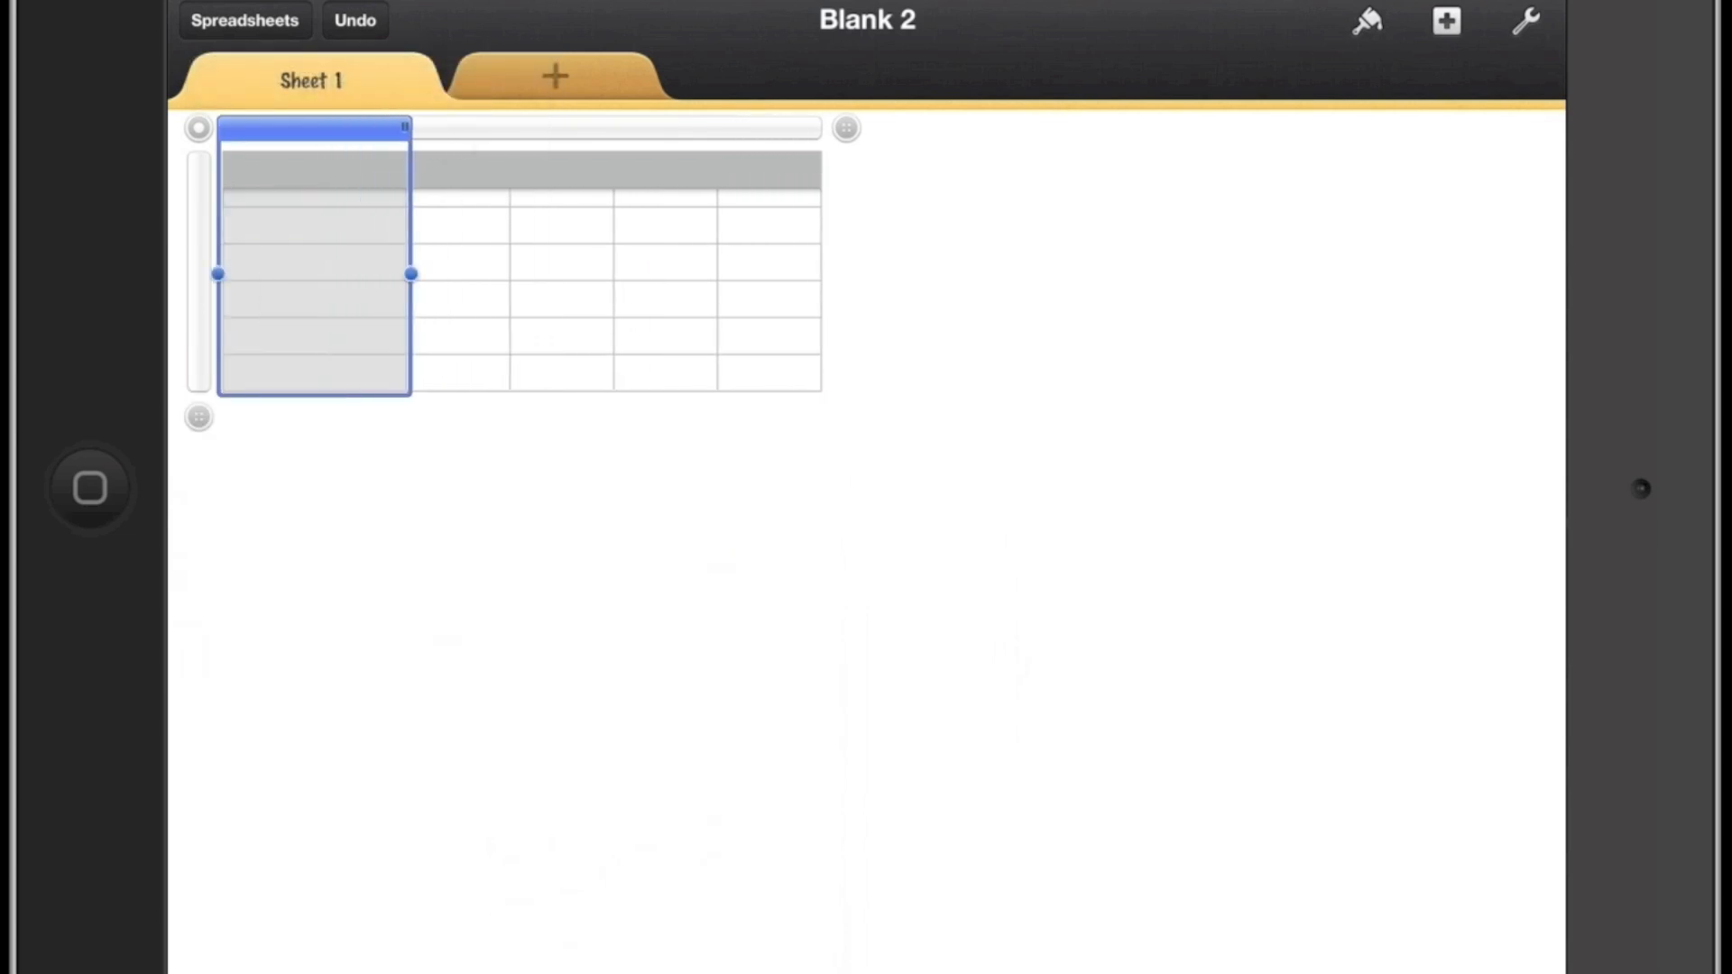
{"action": "left_click", "coordinate": [458, 172]}
Enter the Countries heading and 2001 in the first two header cells.
{"action": "left_click", "coordinate": [313, 172]}
{"action": "left_click", "coordinate": [313, 173]}
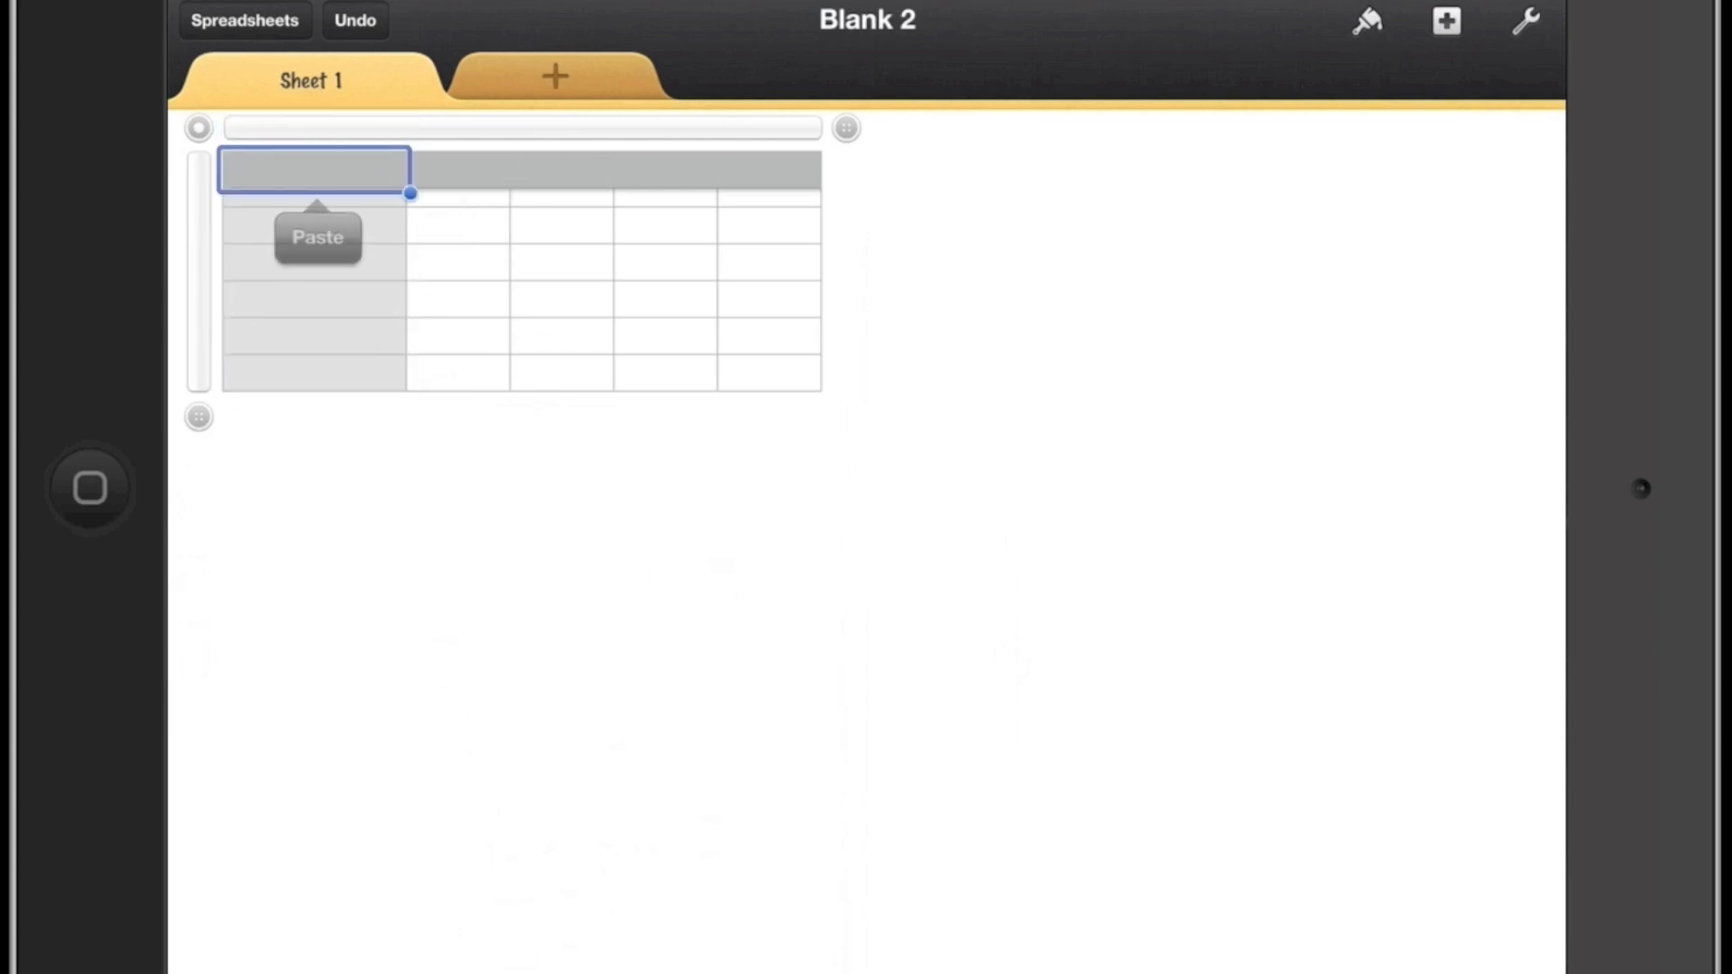
{"action": "double_click", "coordinate": [313, 173]}
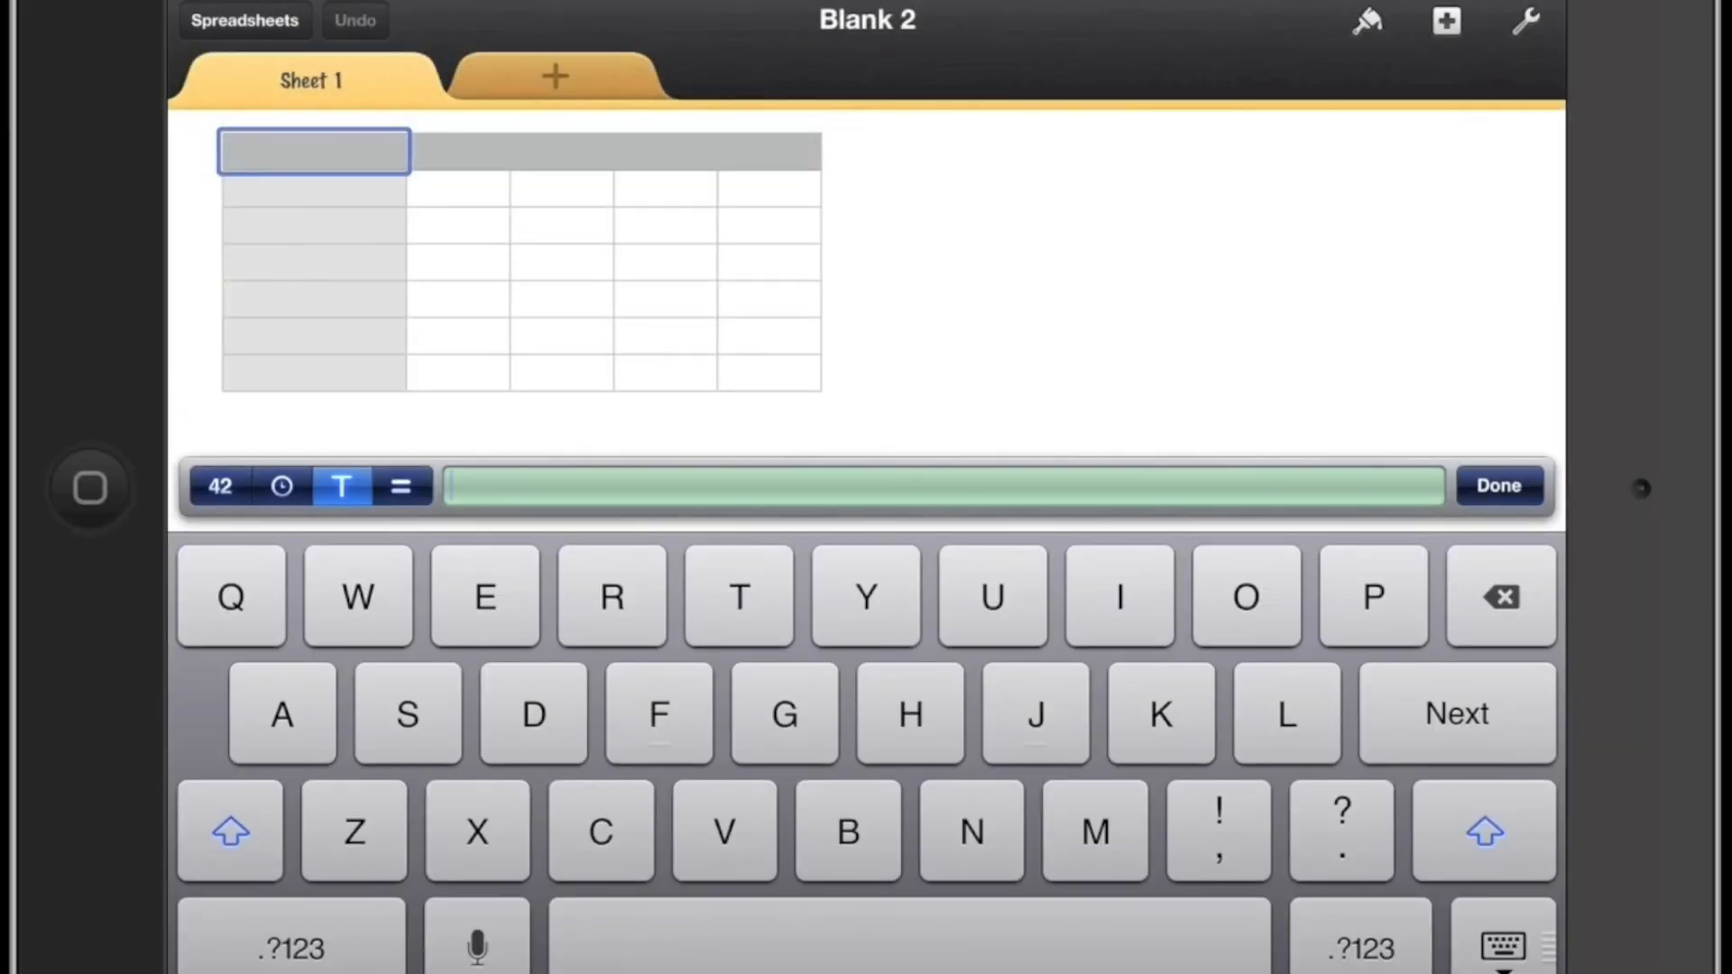
{"action": "type", "text": "Co"}
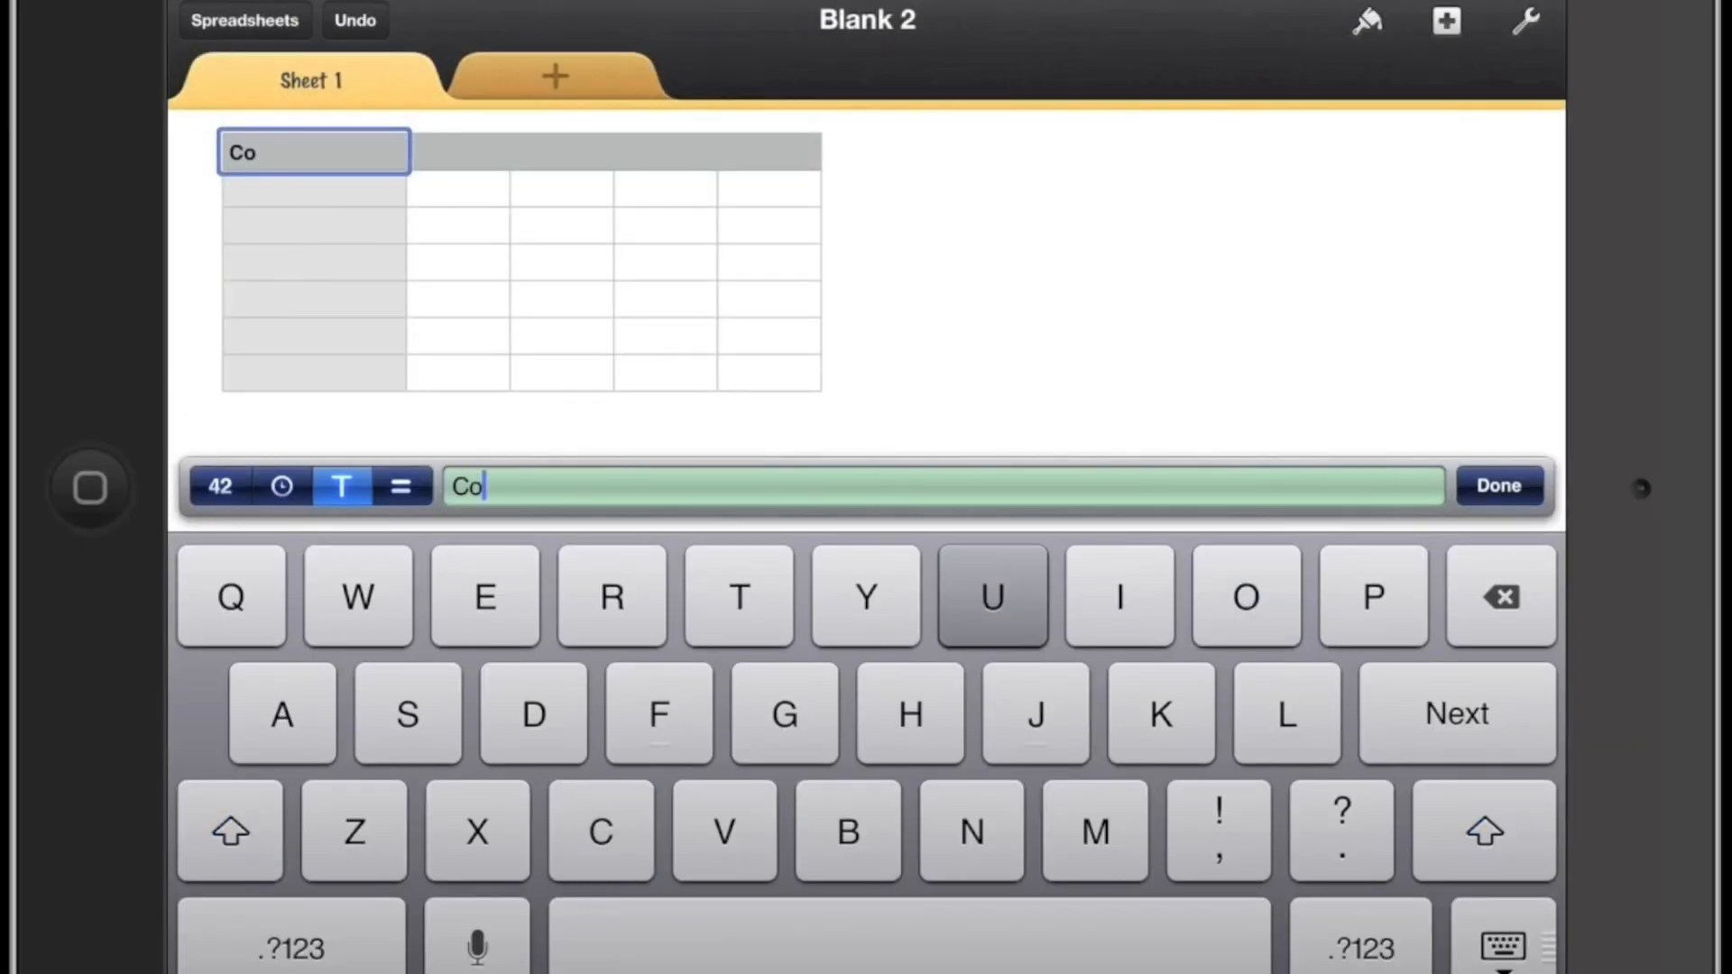
{"action": "type", "text": "untries"}
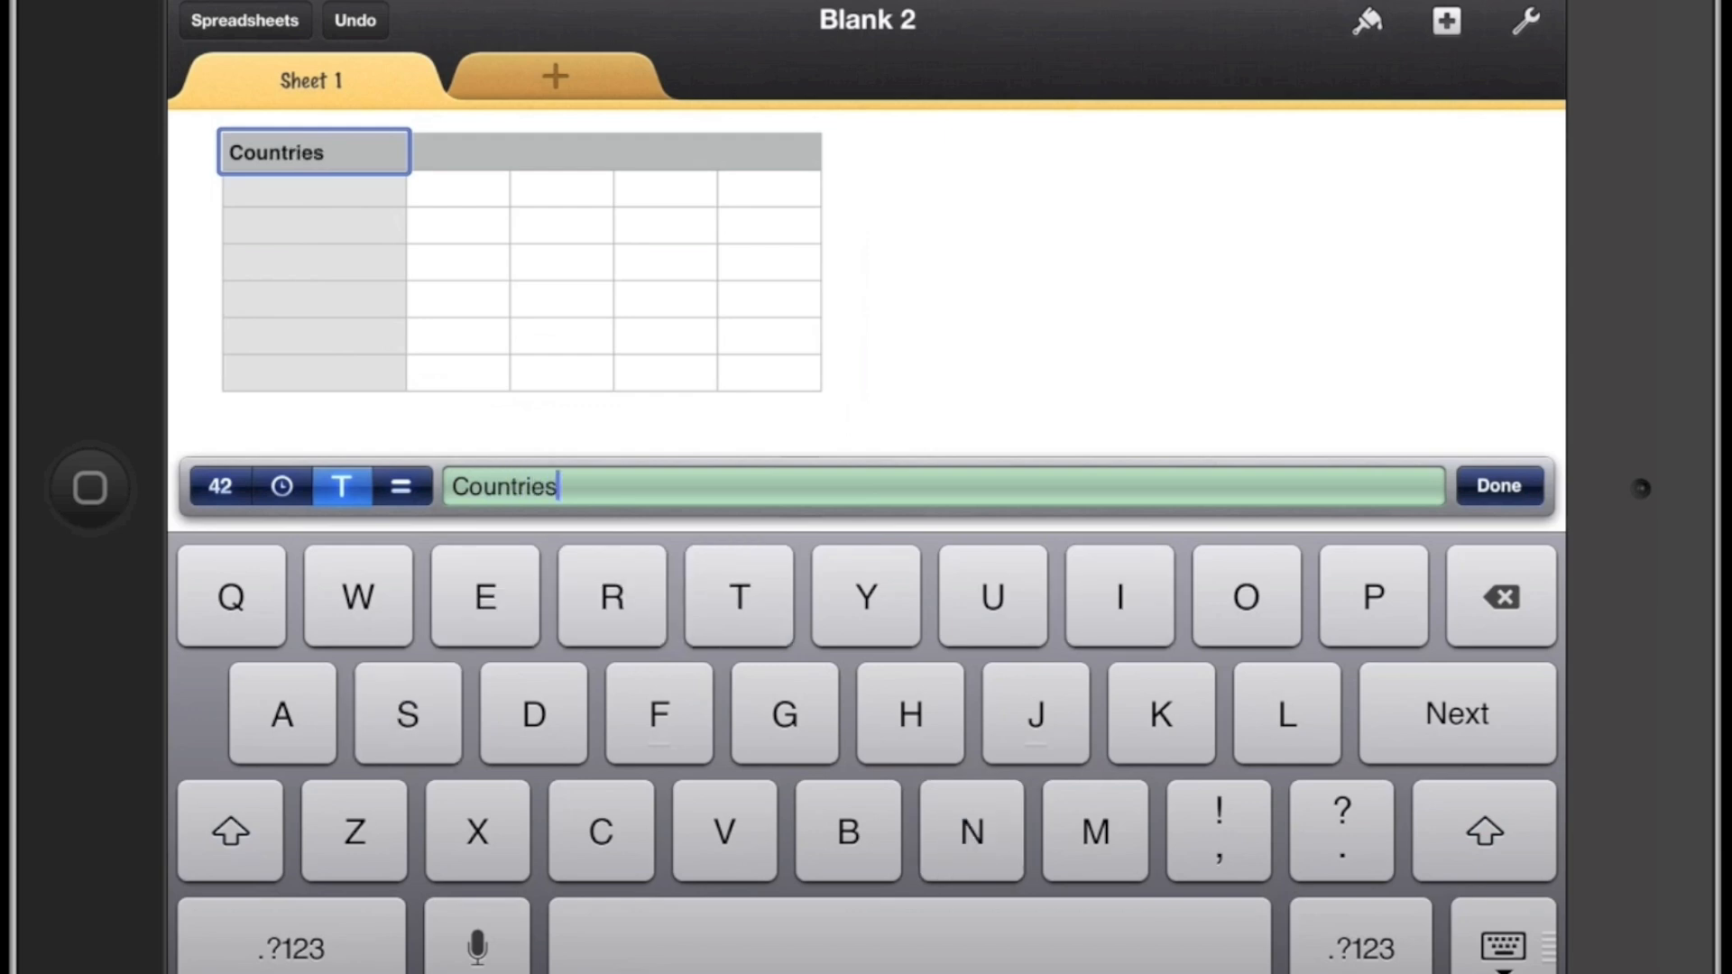
{"action": "left_click", "coordinate": [1456, 713]}
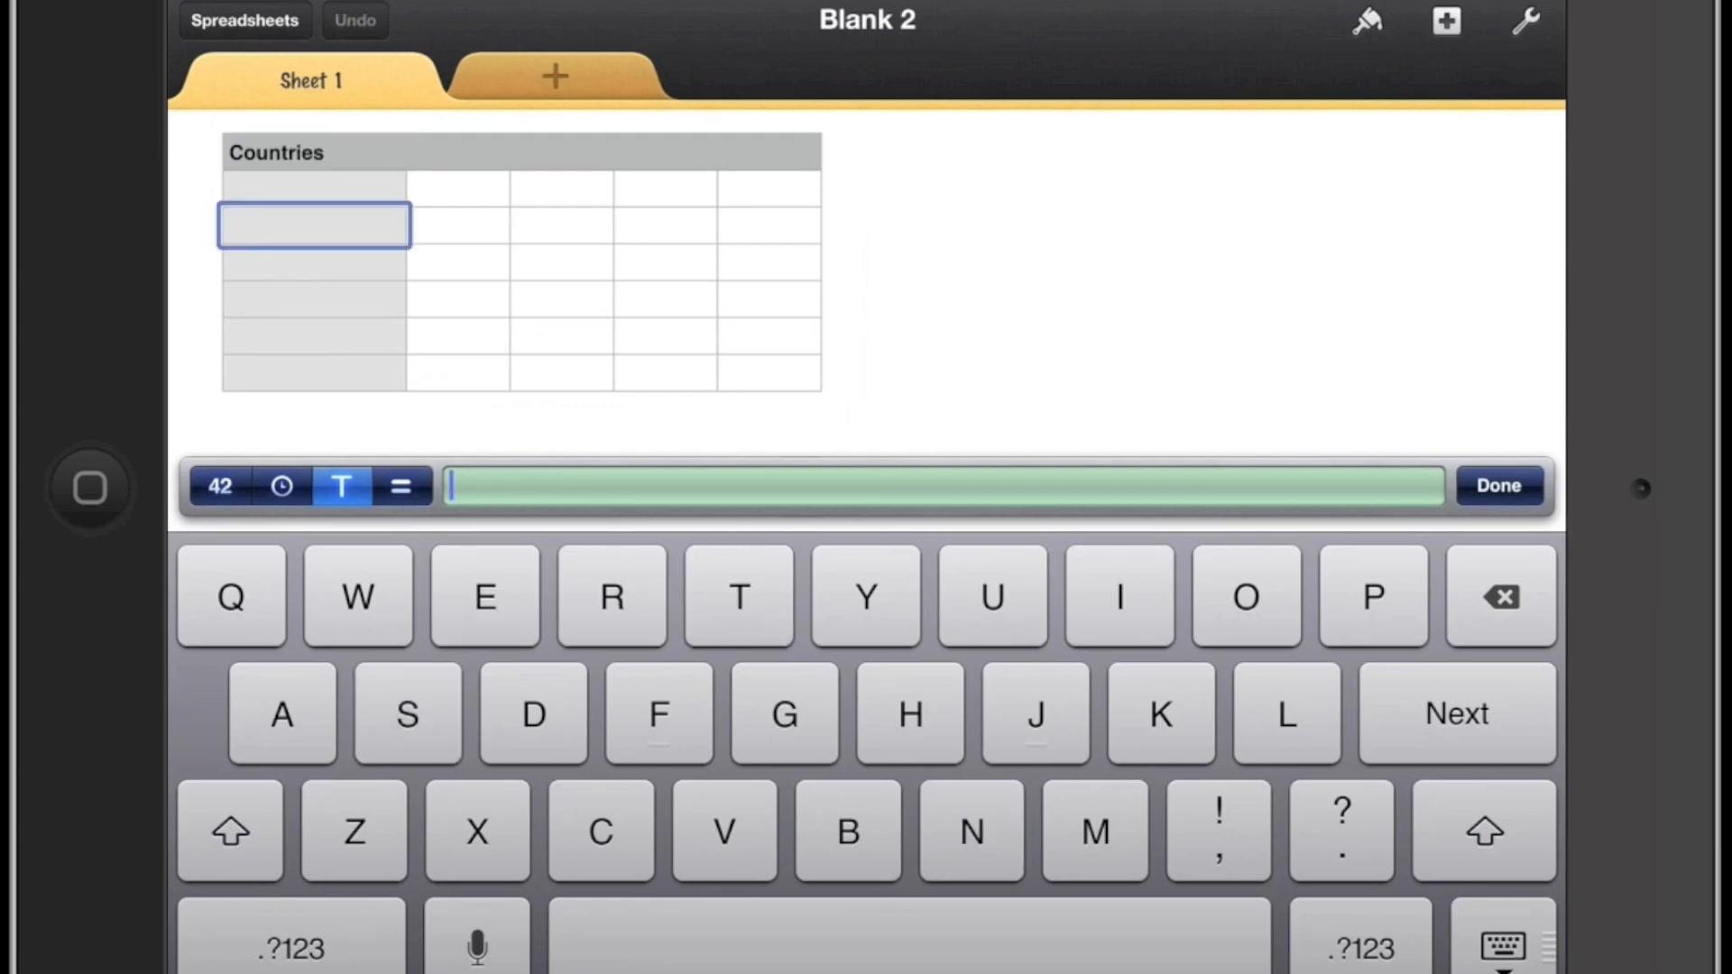
{"action": "left_click", "coordinate": [457, 152]}
{"action": "left_click", "coordinate": [294, 948]}
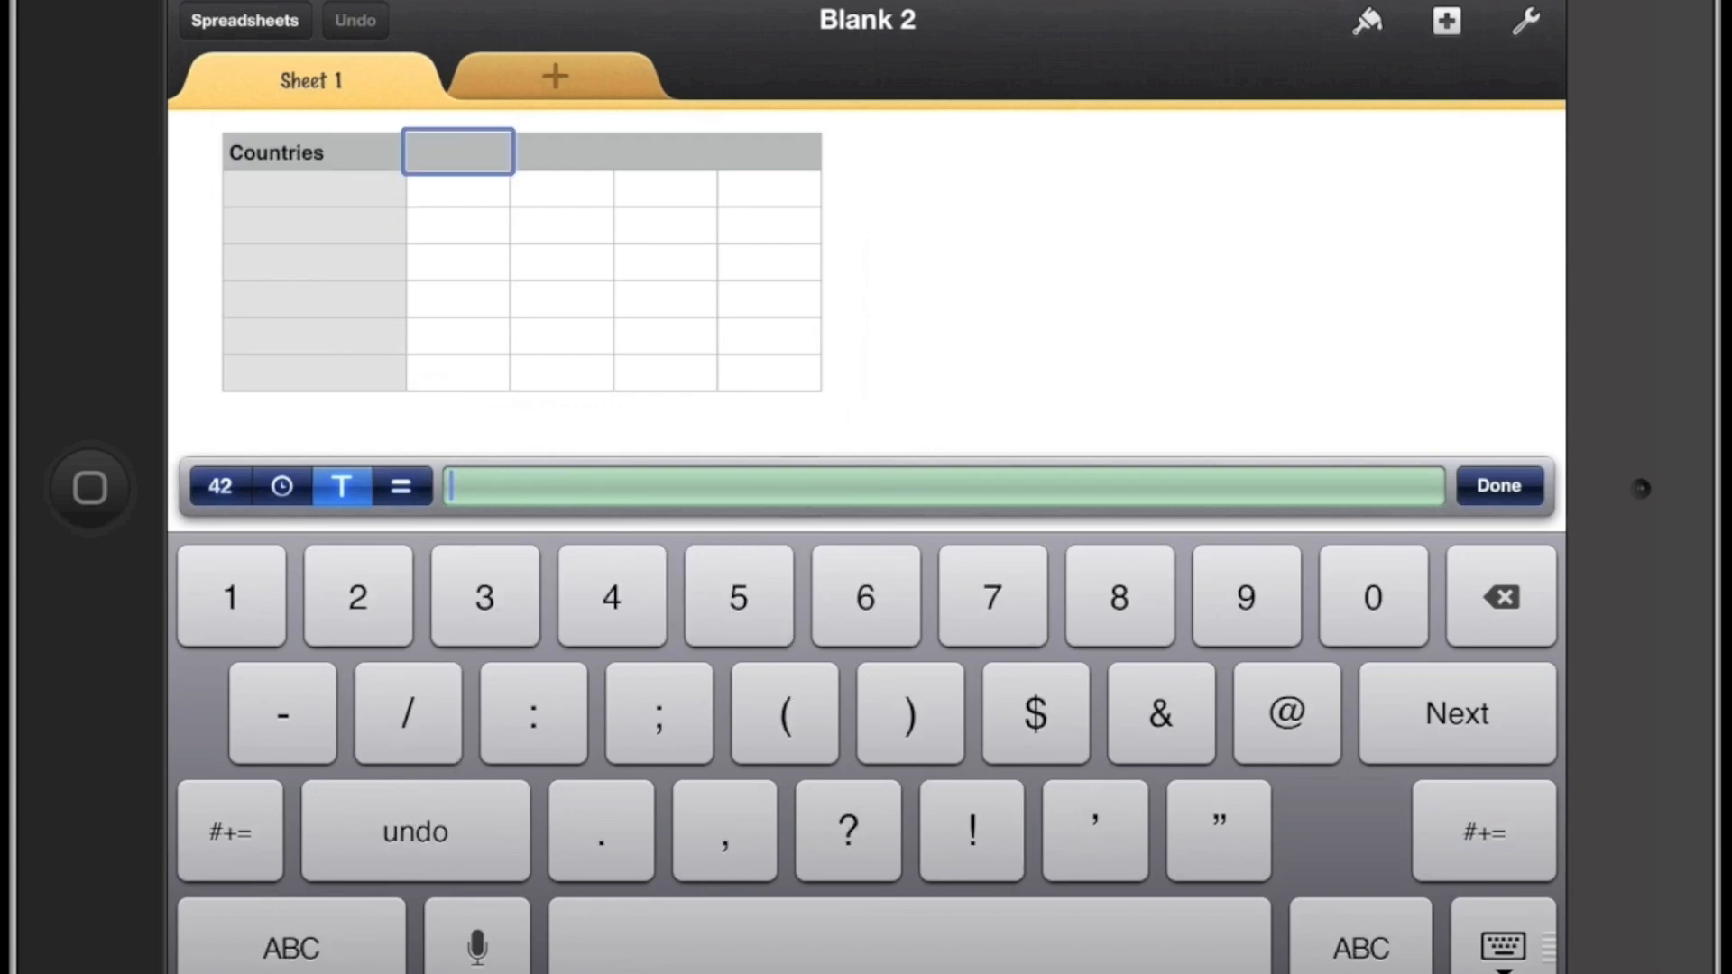
{"action": "left_click", "coordinate": [358, 597]}
{"action": "left_click", "coordinate": [1372, 597]}
{"action": "left_click", "coordinate": [1372, 597]}
{"action": "left_click", "coordinate": [231, 597]}
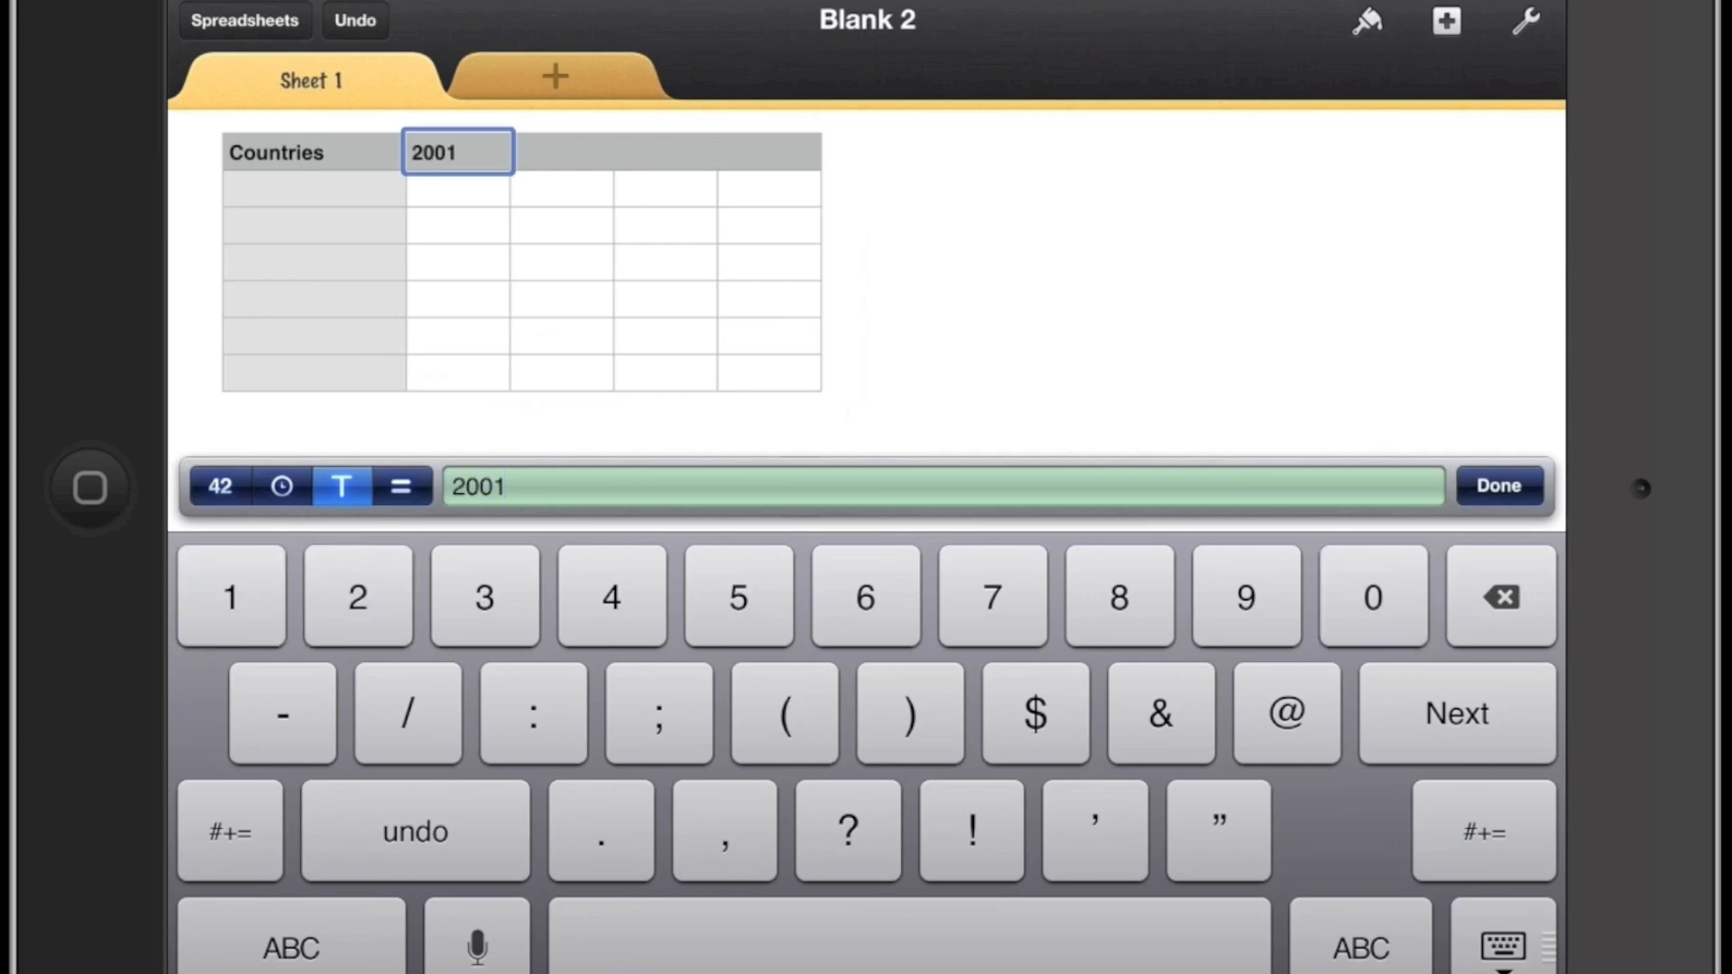
{"action": "left_click", "coordinate": [1457, 714]}
Enter the year headings 2002, 2003 and 2004 across the header row.
{"action": "left_click", "coordinate": [358, 597]}
{"action": "left_click", "coordinate": [1373, 597]}
{"action": "left_click", "coordinate": [485, 597]}
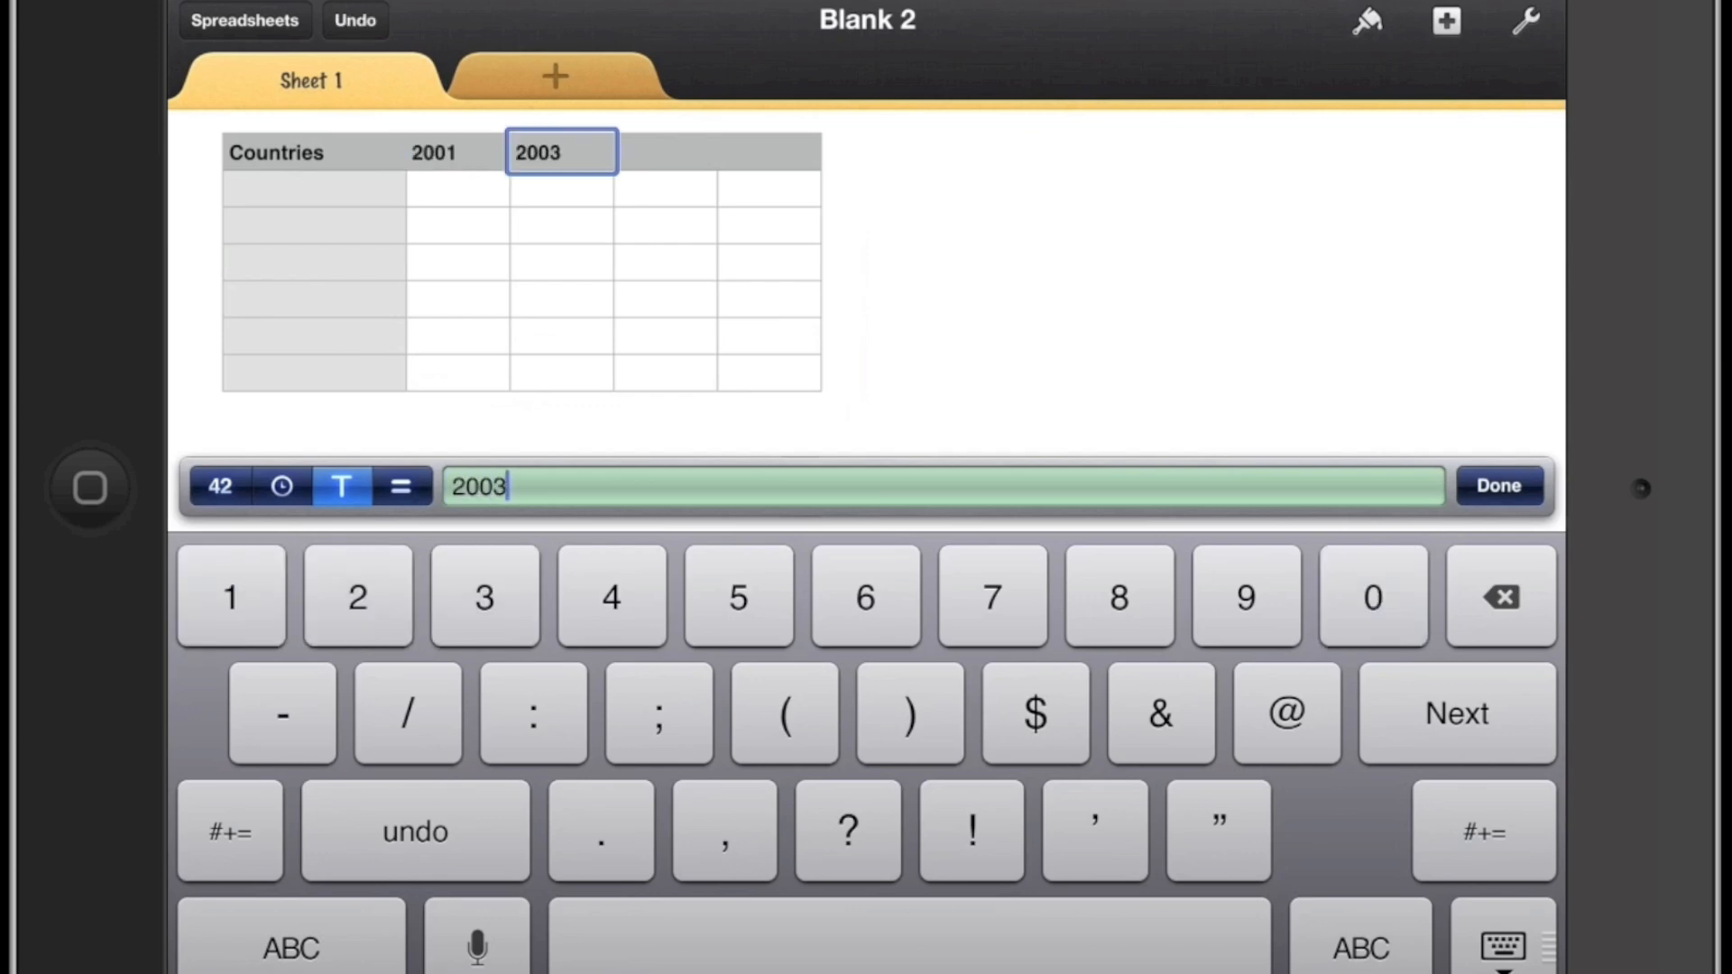
{"action": "left_click", "coordinate": [1503, 597]}
{"action": "left_click", "coordinate": [358, 597]}
{"action": "left_click", "coordinate": [1457, 712]}
{"action": "left_click", "coordinate": [1503, 948]}
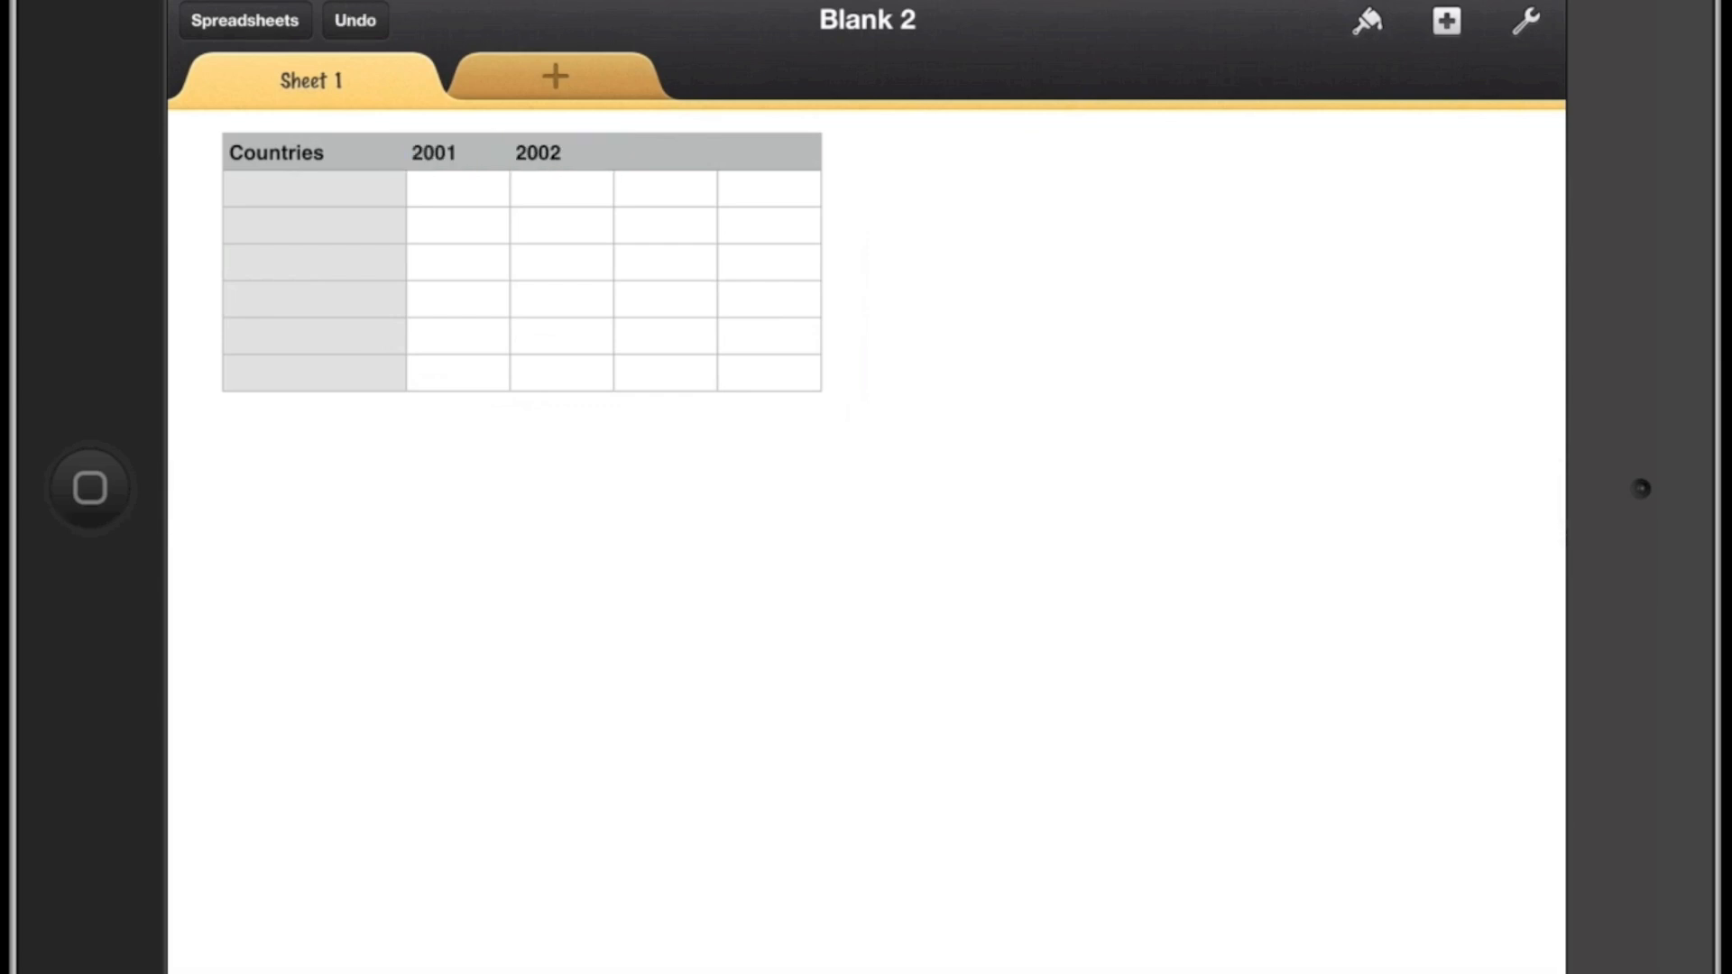
{"action": "left_click", "coordinate": [665, 171]}
{"action": "double_click", "coordinate": [664, 171]}
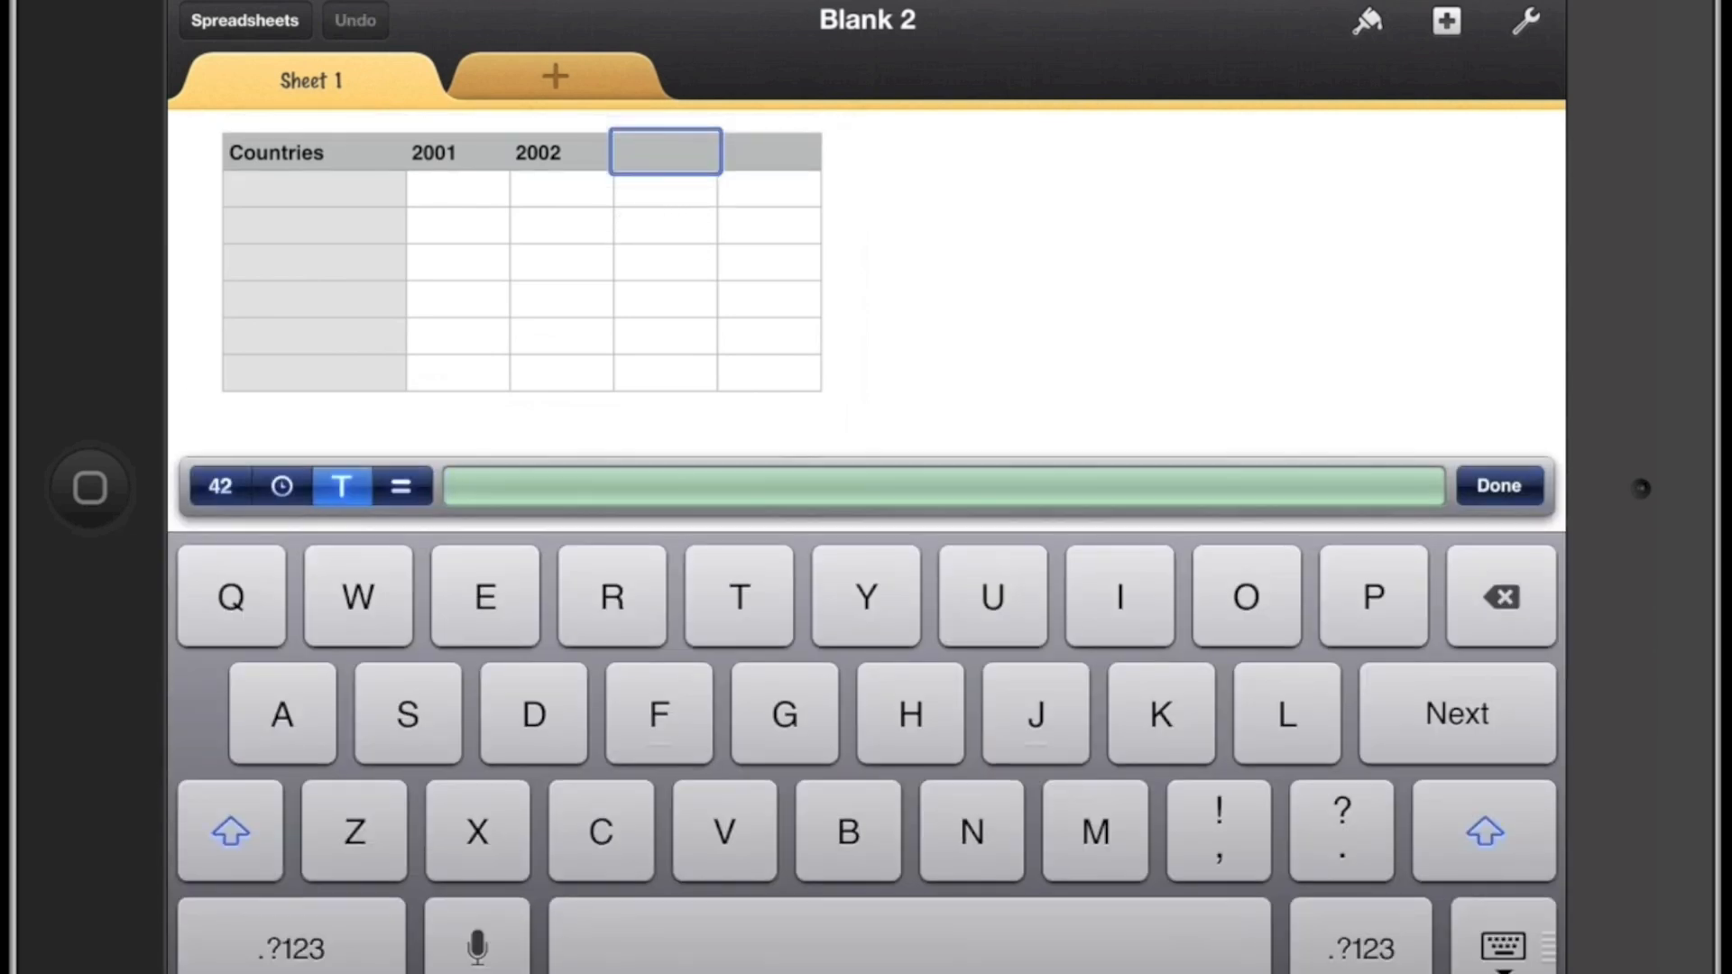
{"action": "left_click", "coordinate": [284, 947]}
{"action": "left_click", "coordinate": [358, 598]}
{"action": "left_click", "coordinate": [1374, 597]}
{"action": "left_click", "coordinate": [1373, 598]}
{"action": "left_click", "coordinate": [485, 598]}
{"action": "left_click", "coordinate": [1457, 713]}
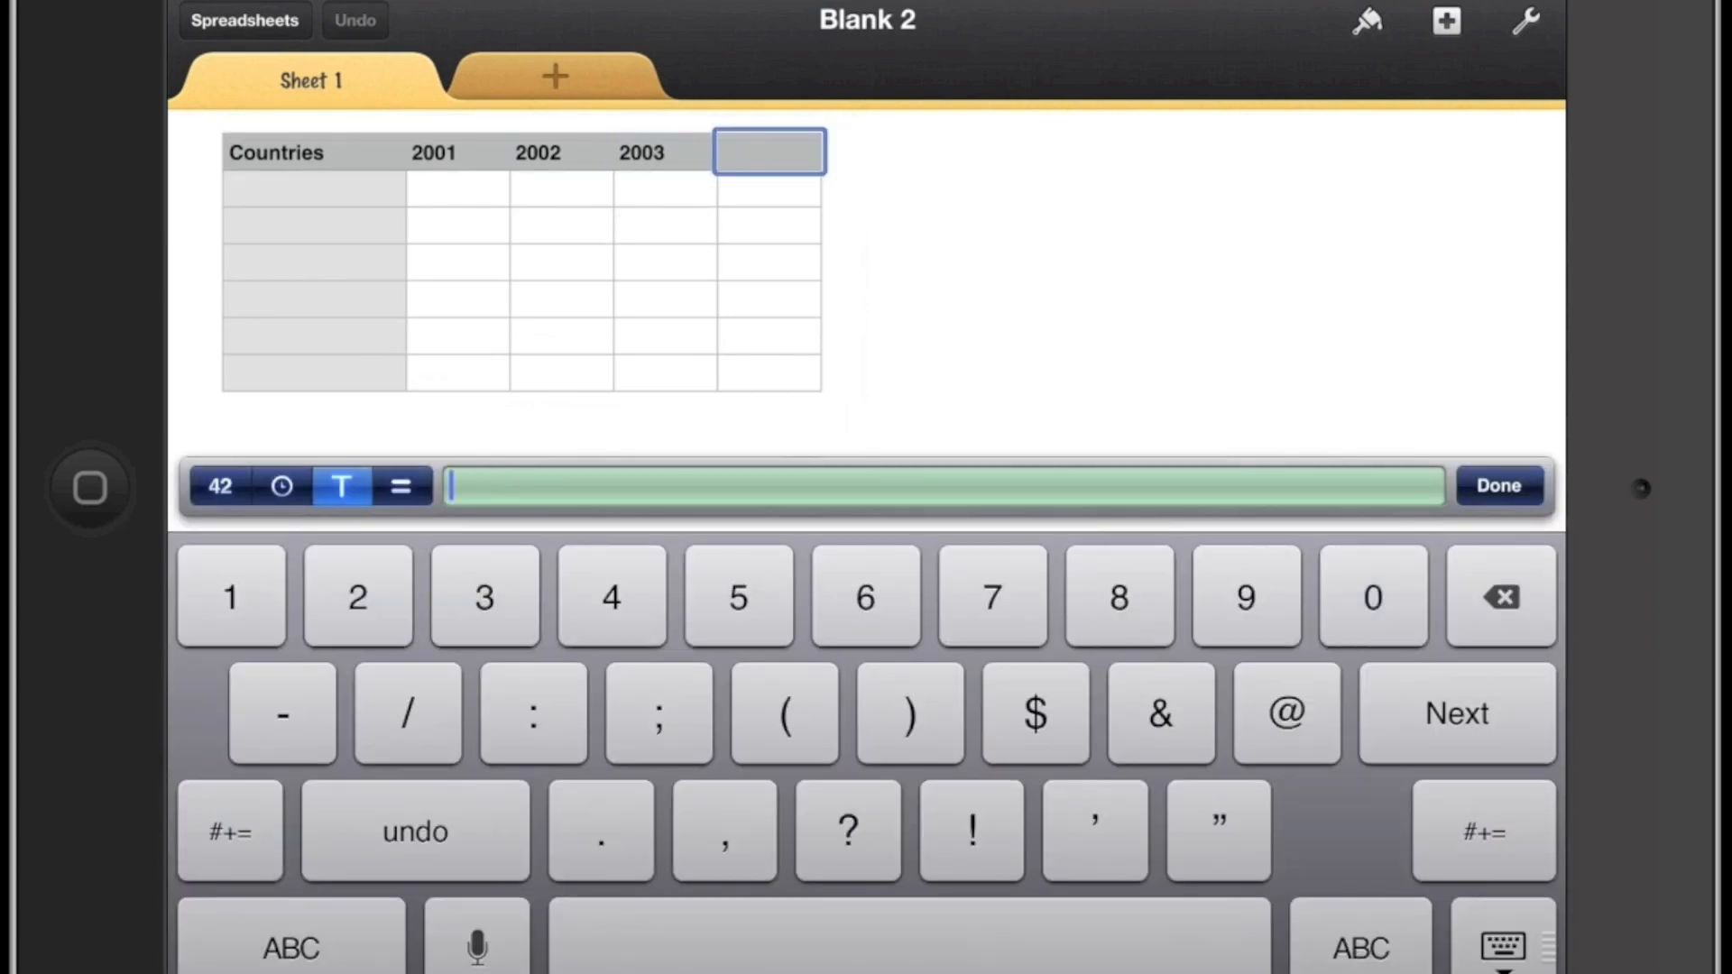
{"action": "left_click", "coordinate": [357, 597]}
{"action": "left_click", "coordinate": [1373, 597]}
{"action": "left_click", "coordinate": [1373, 597]}
{"action": "left_click", "coordinate": [612, 597]}
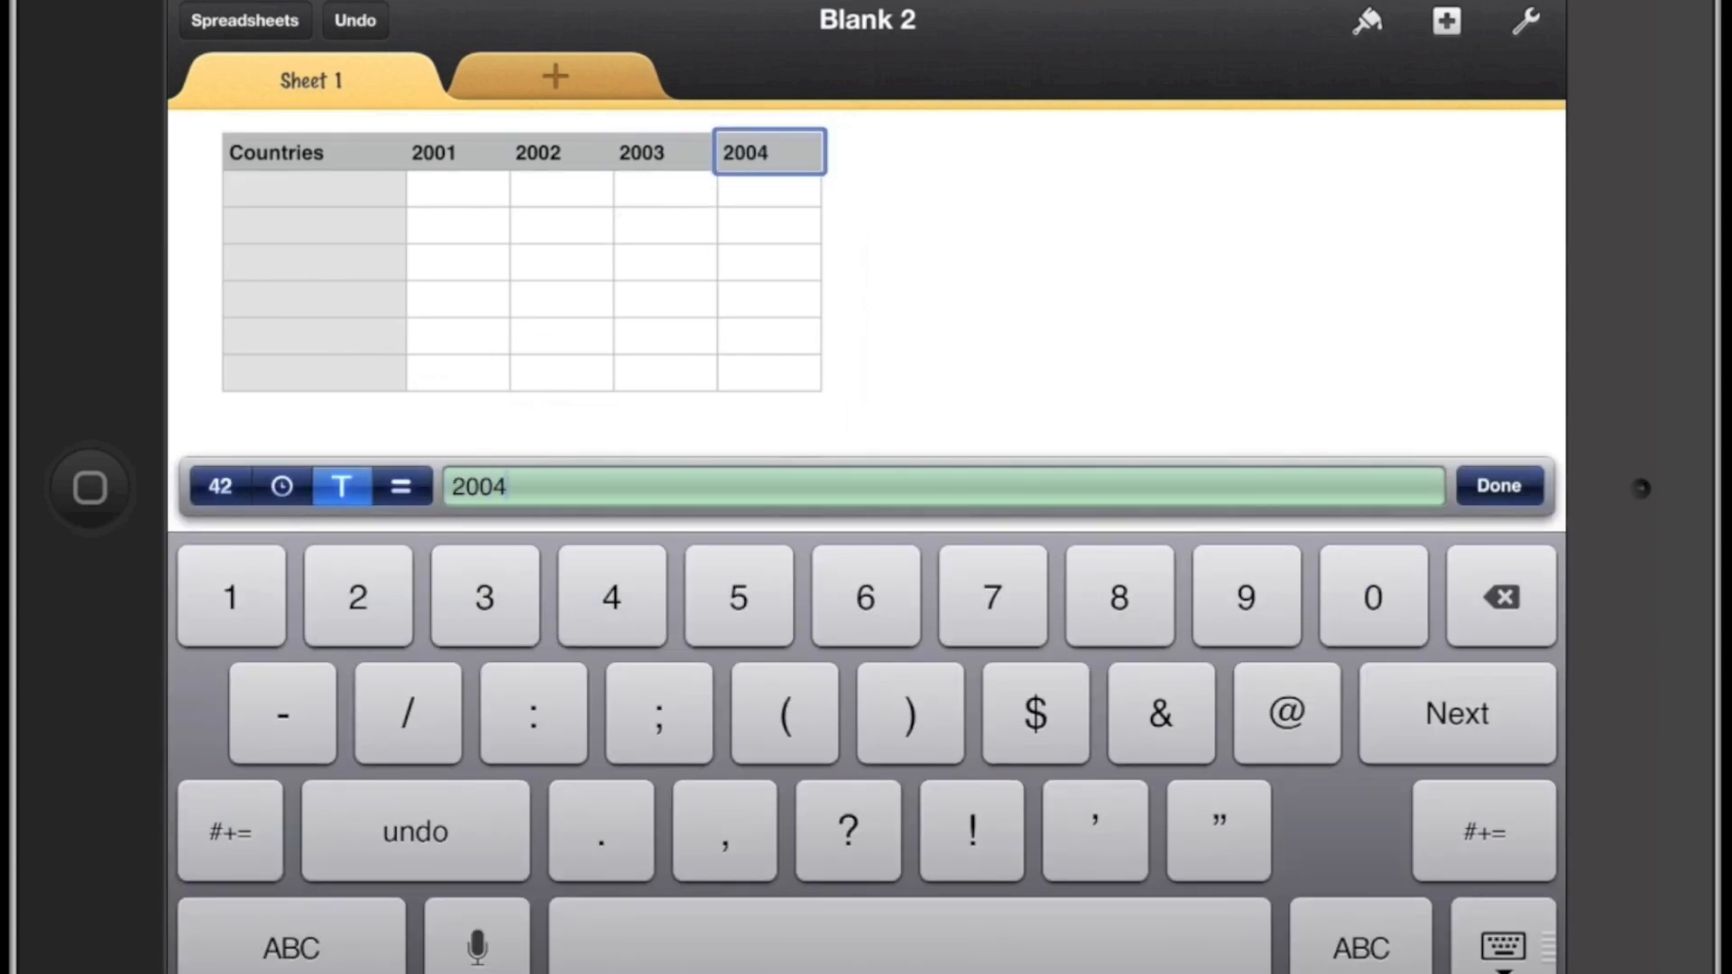
{"action": "left_click", "coordinate": [1457, 713]}
Enter Country 1 and Country 2 down column A and finish the labels.
{"action": "left_click", "coordinate": [291, 947]}
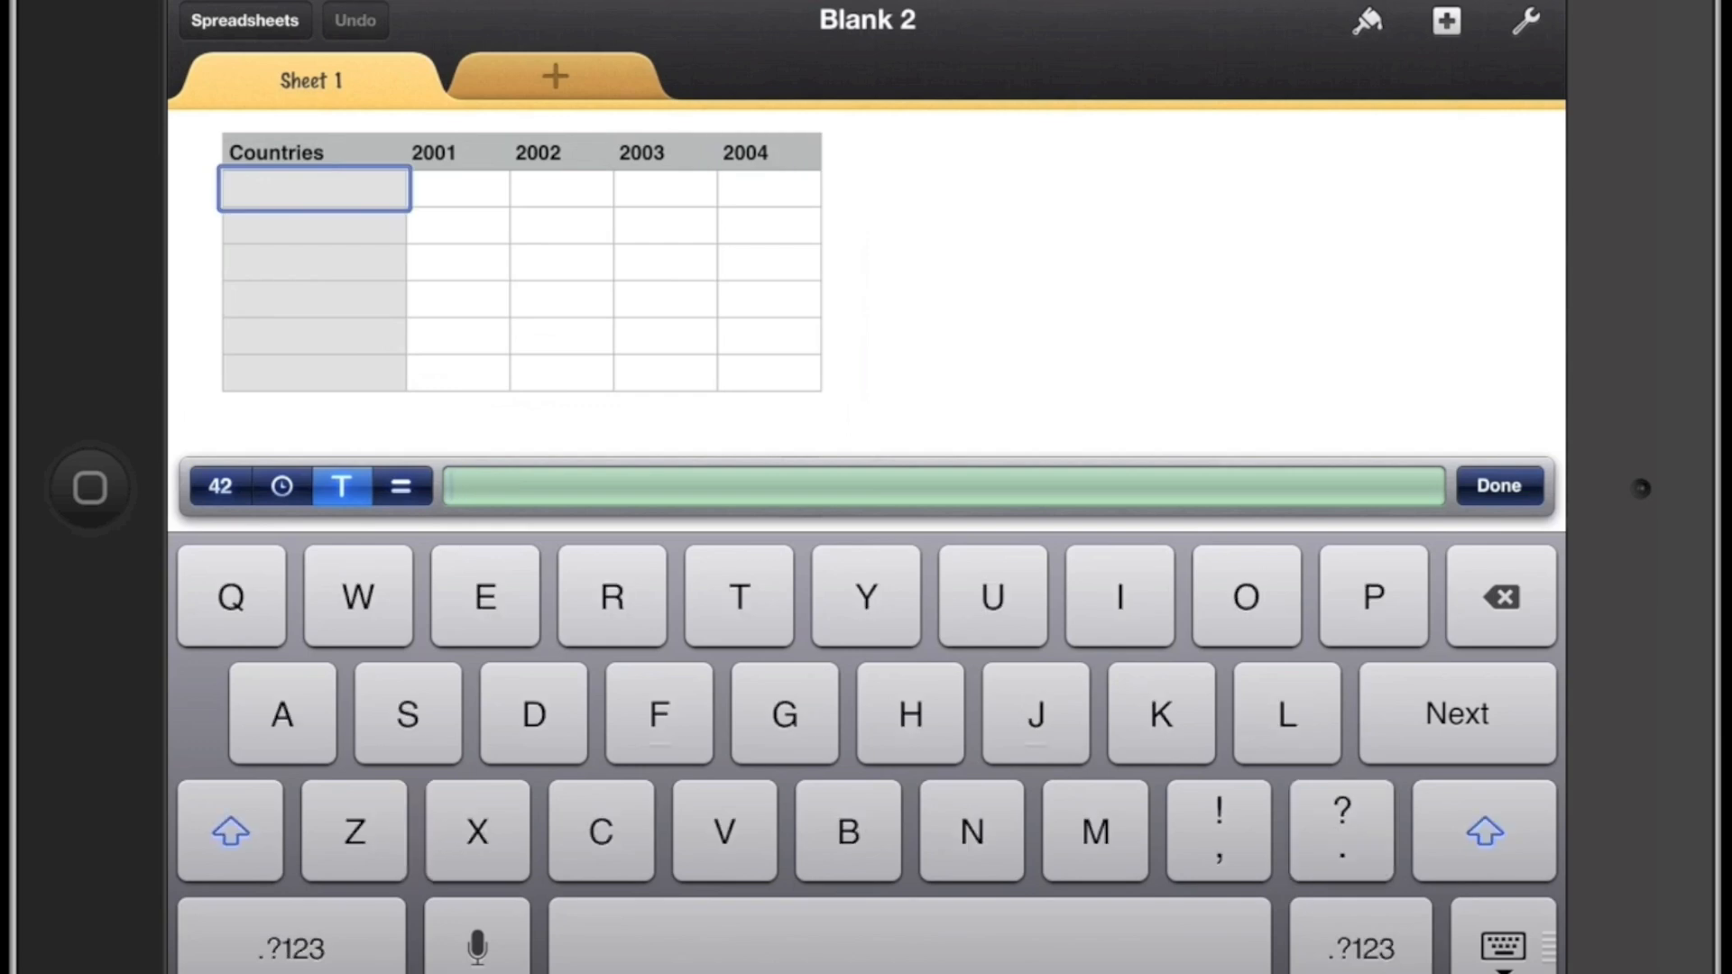
{"action": "left_click", "coordinate": [231, 832]}
{"action": "left_click", "coordinate": [600, 832]}
{"action": "type", "text": "ountry"}
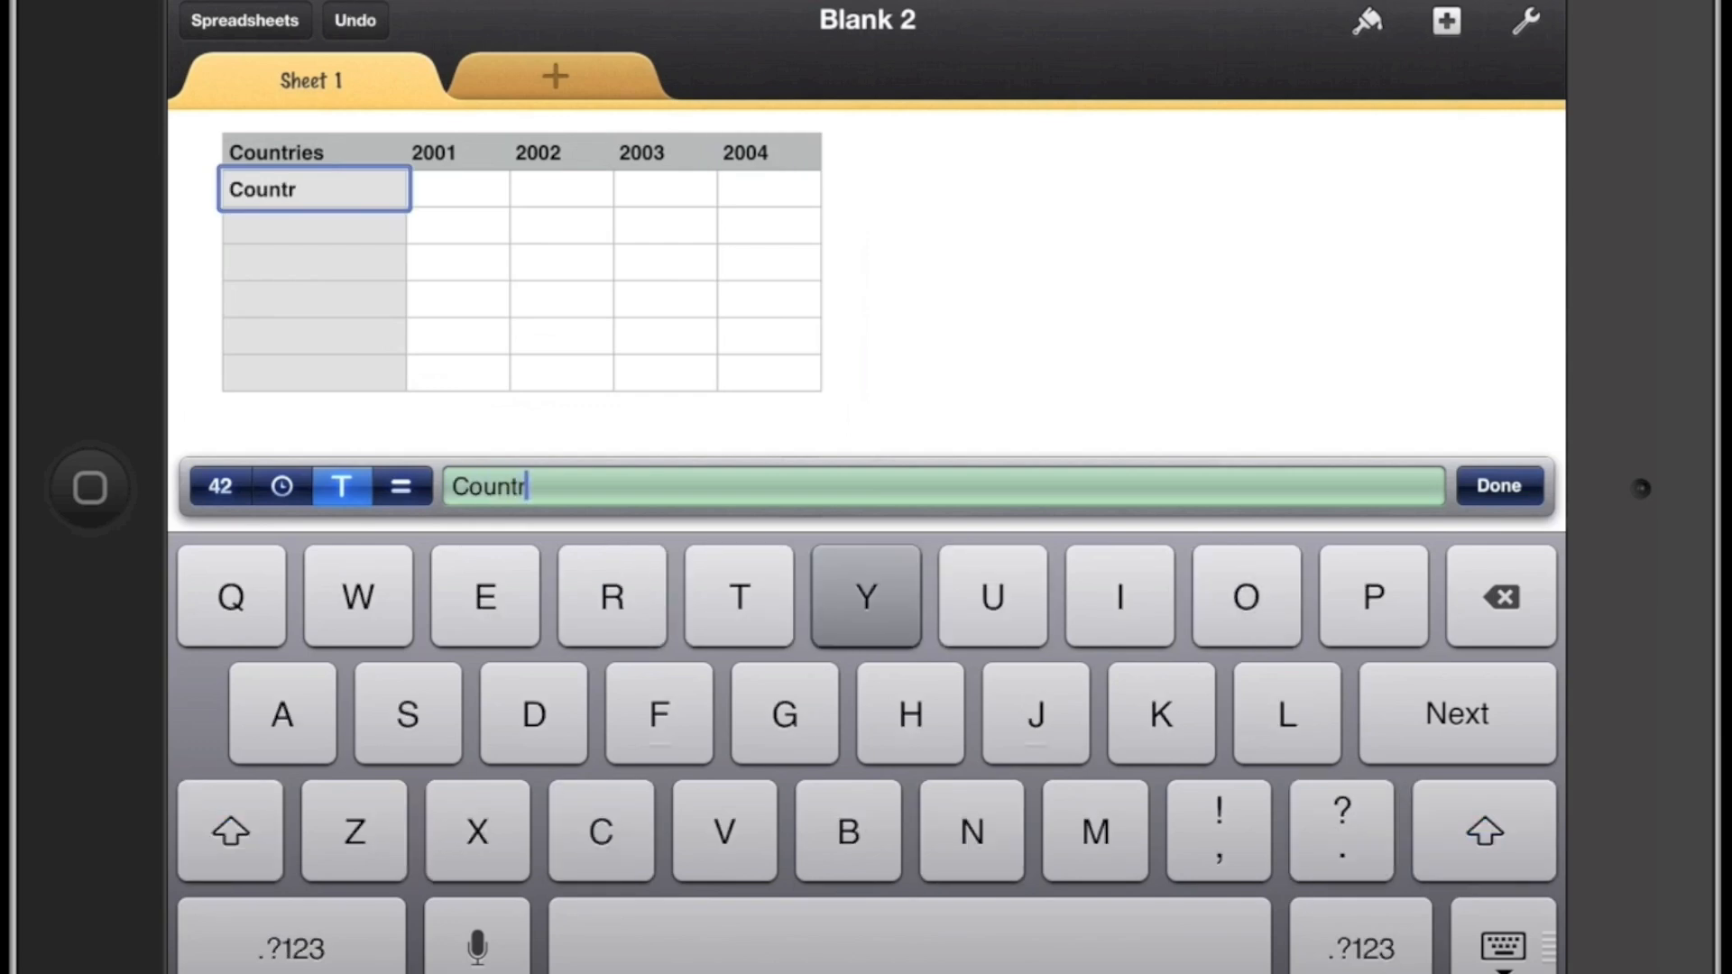
{"action": "left_click", "coordinate": [1364, 947]}
{"action": "type", "text": "y 1"}
{"action": "left_click", "coordinate": [230, 596]}
{"action": "left_click", "coordinate": [1456, 714]}
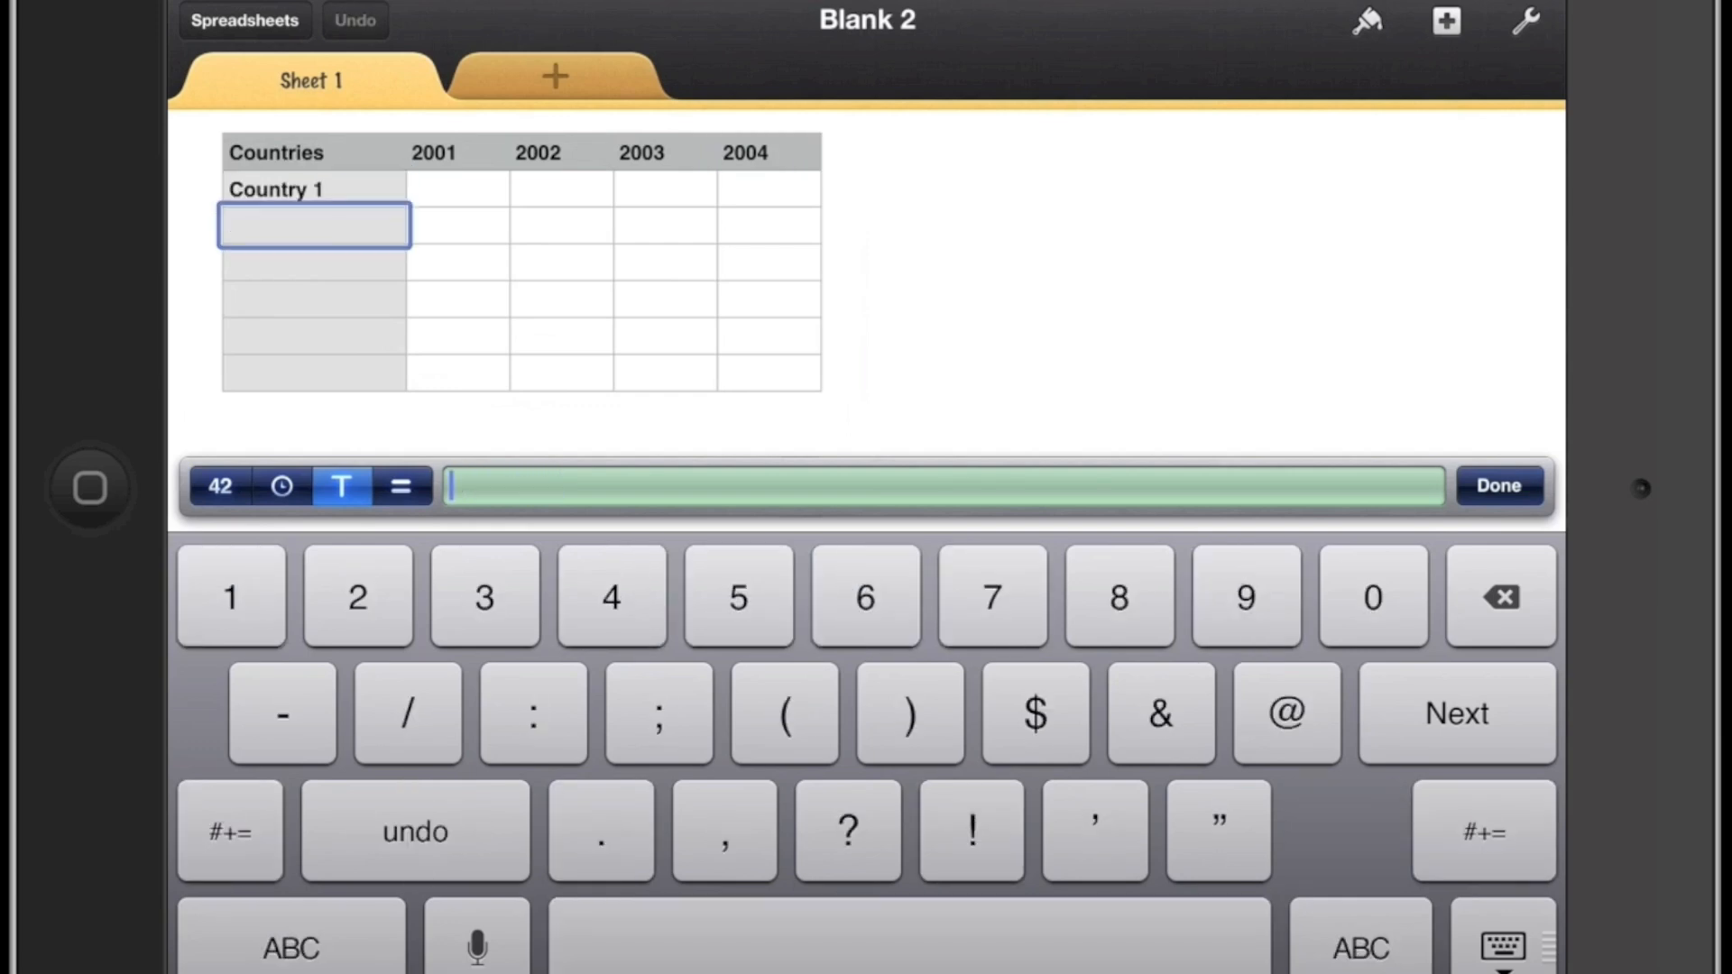
{"action": "left_click", "coordinate": [1360, 948]}
{"action": "left_click", "coordinate": [230, 831]}
{"action": "type", "text": "Cou"}
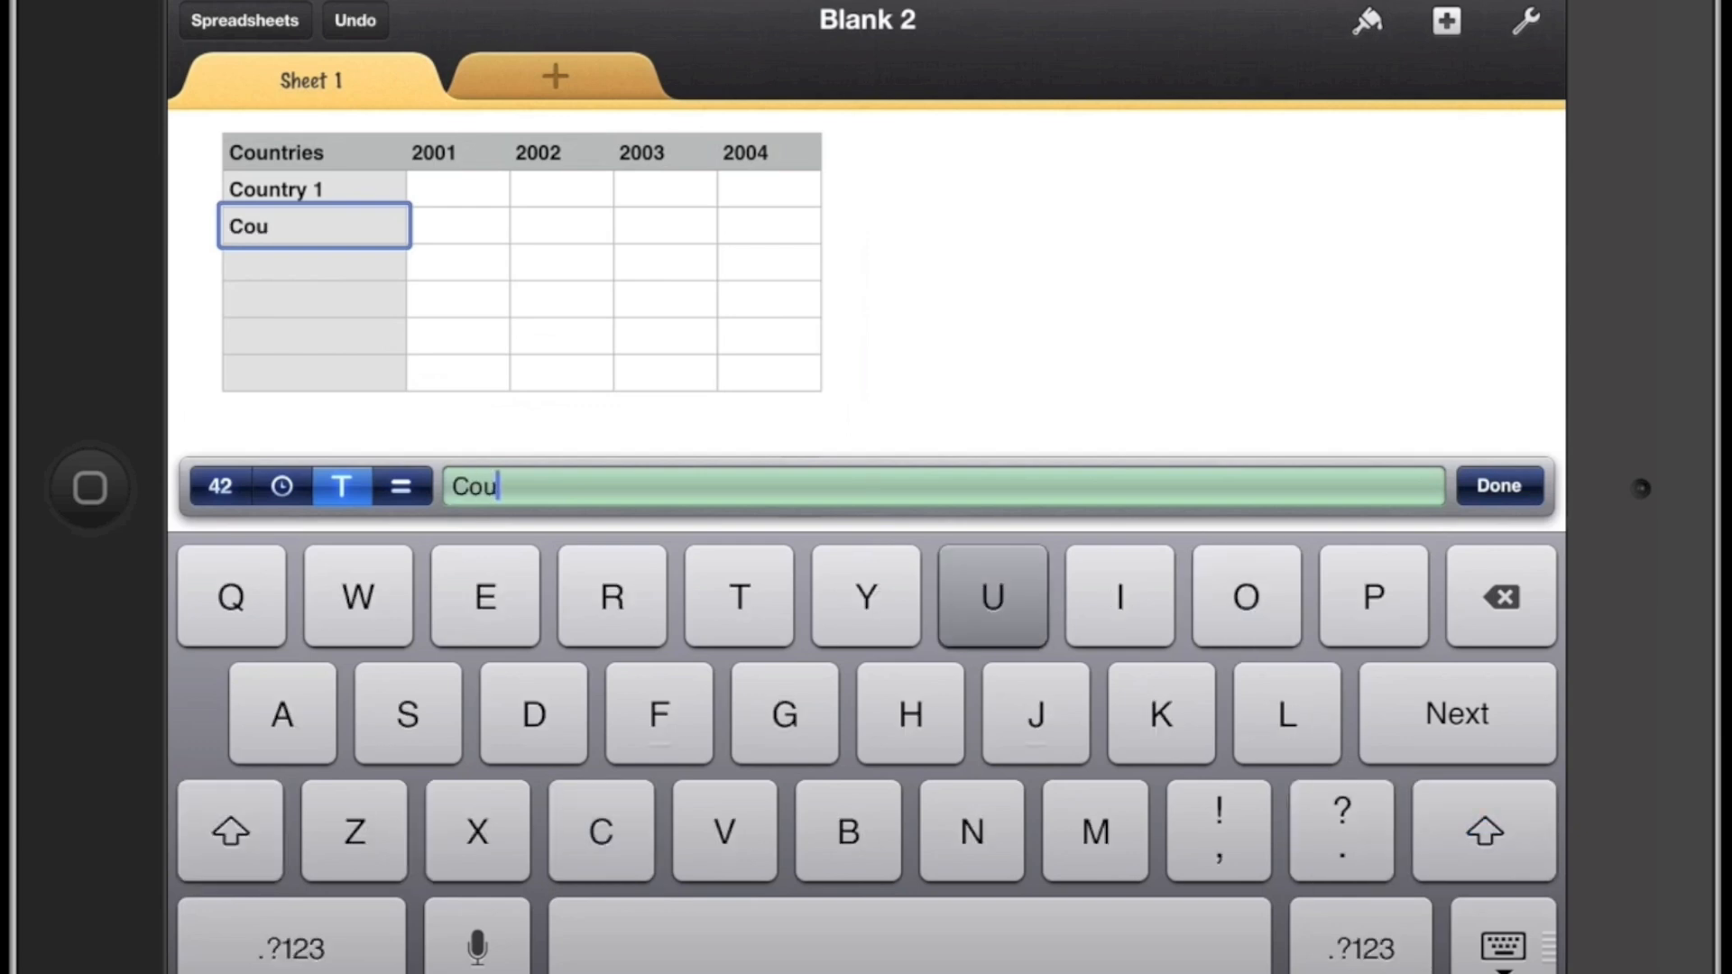
{"action": "type", "text": "ntry"}
{"action": "left_click", "coordinate": [1365, 948]}
{"action": "left_click", "coordinate": [358, 596]}
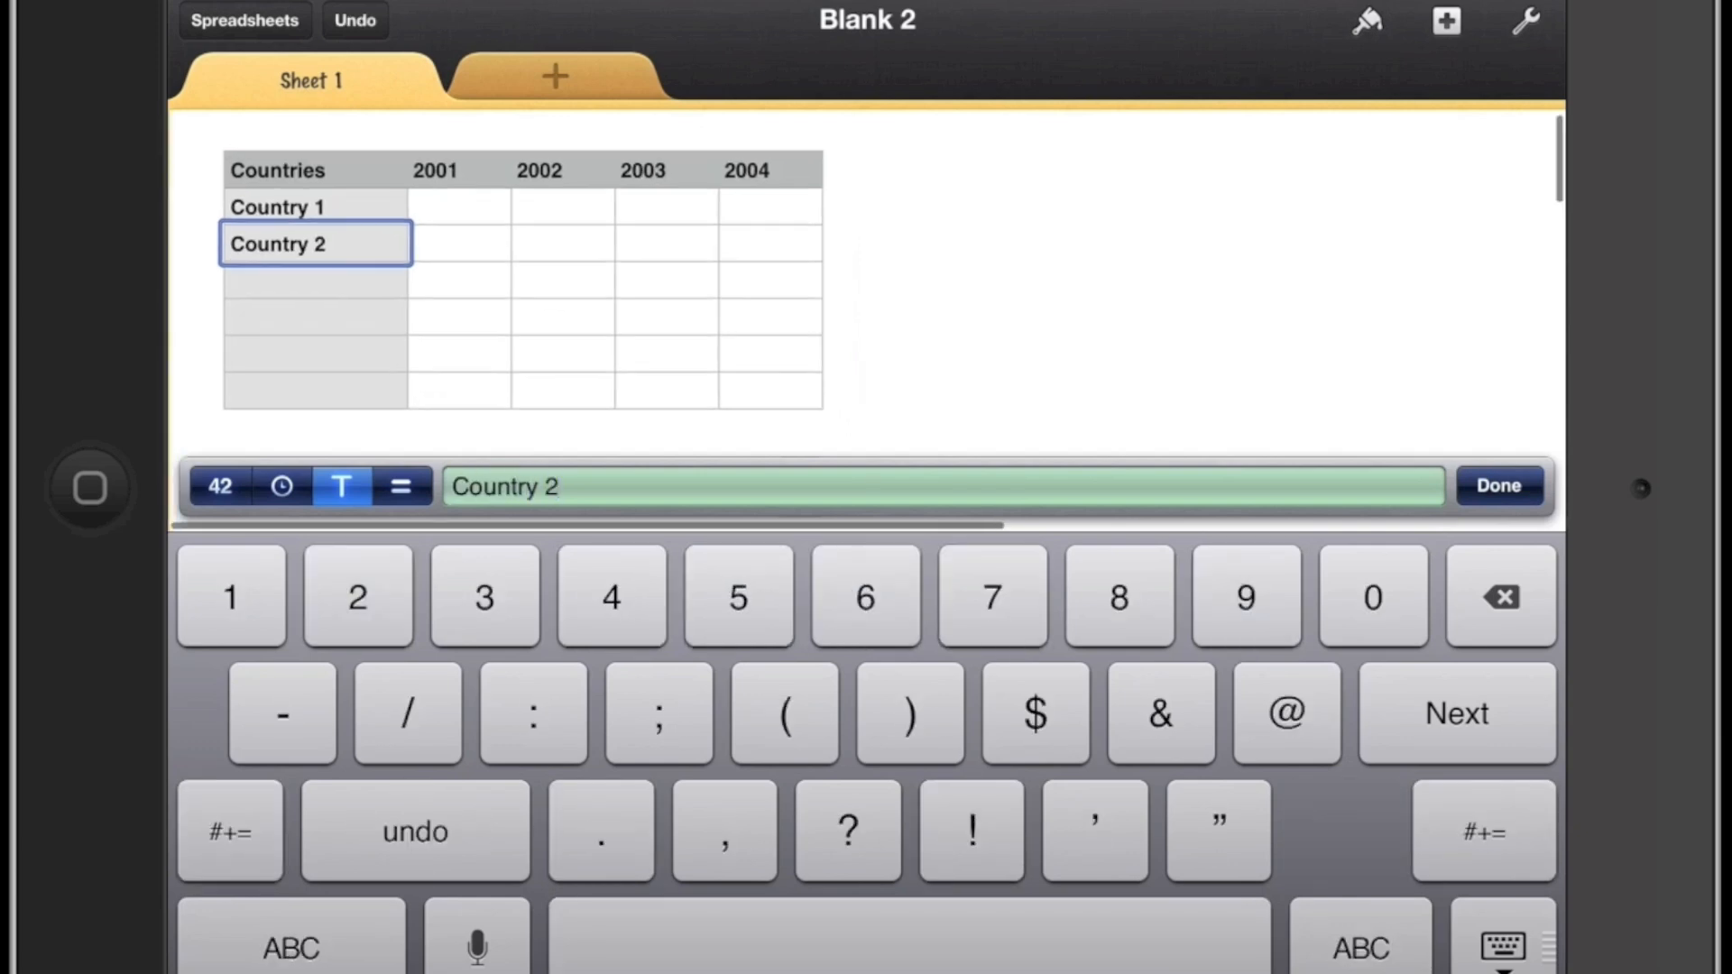
{"action": "left_click", "coordinate": [1458, 713]}
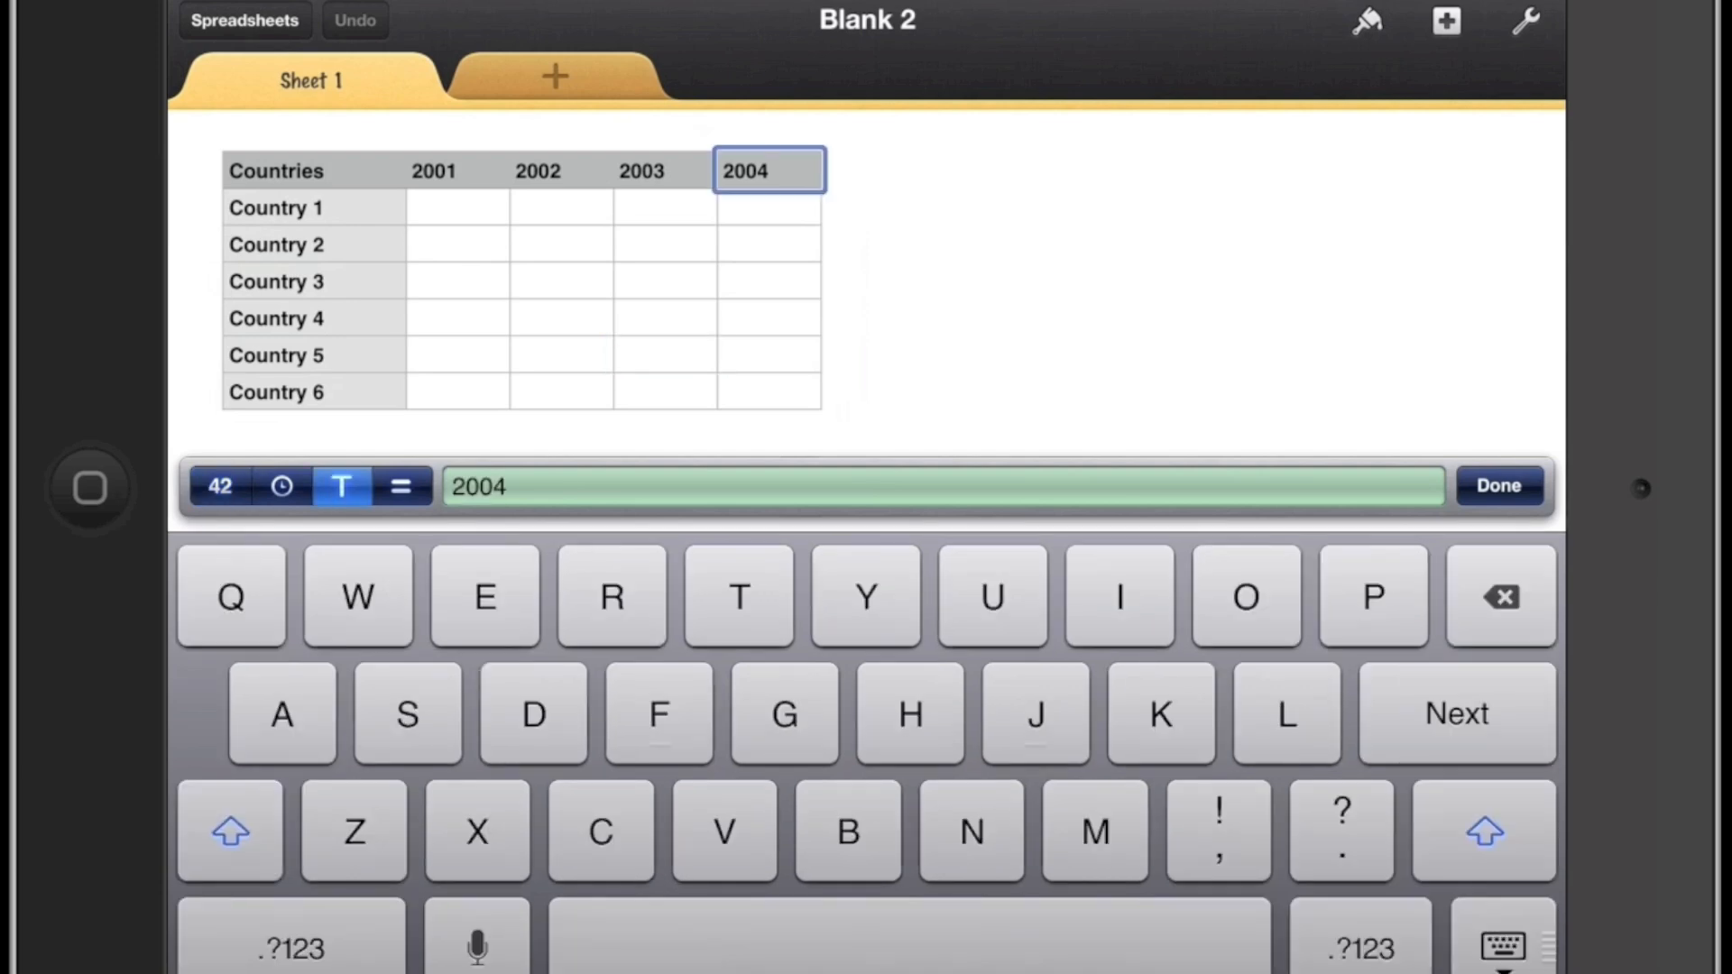
{"action": "left_click", "coordinate": [1499, 485]}
Insert a column after 2004 and name its header Average.
{"action": "left_click", "coordinate": [768, 208]}
{"action": "left_click", "coordinate": [769, 128]}
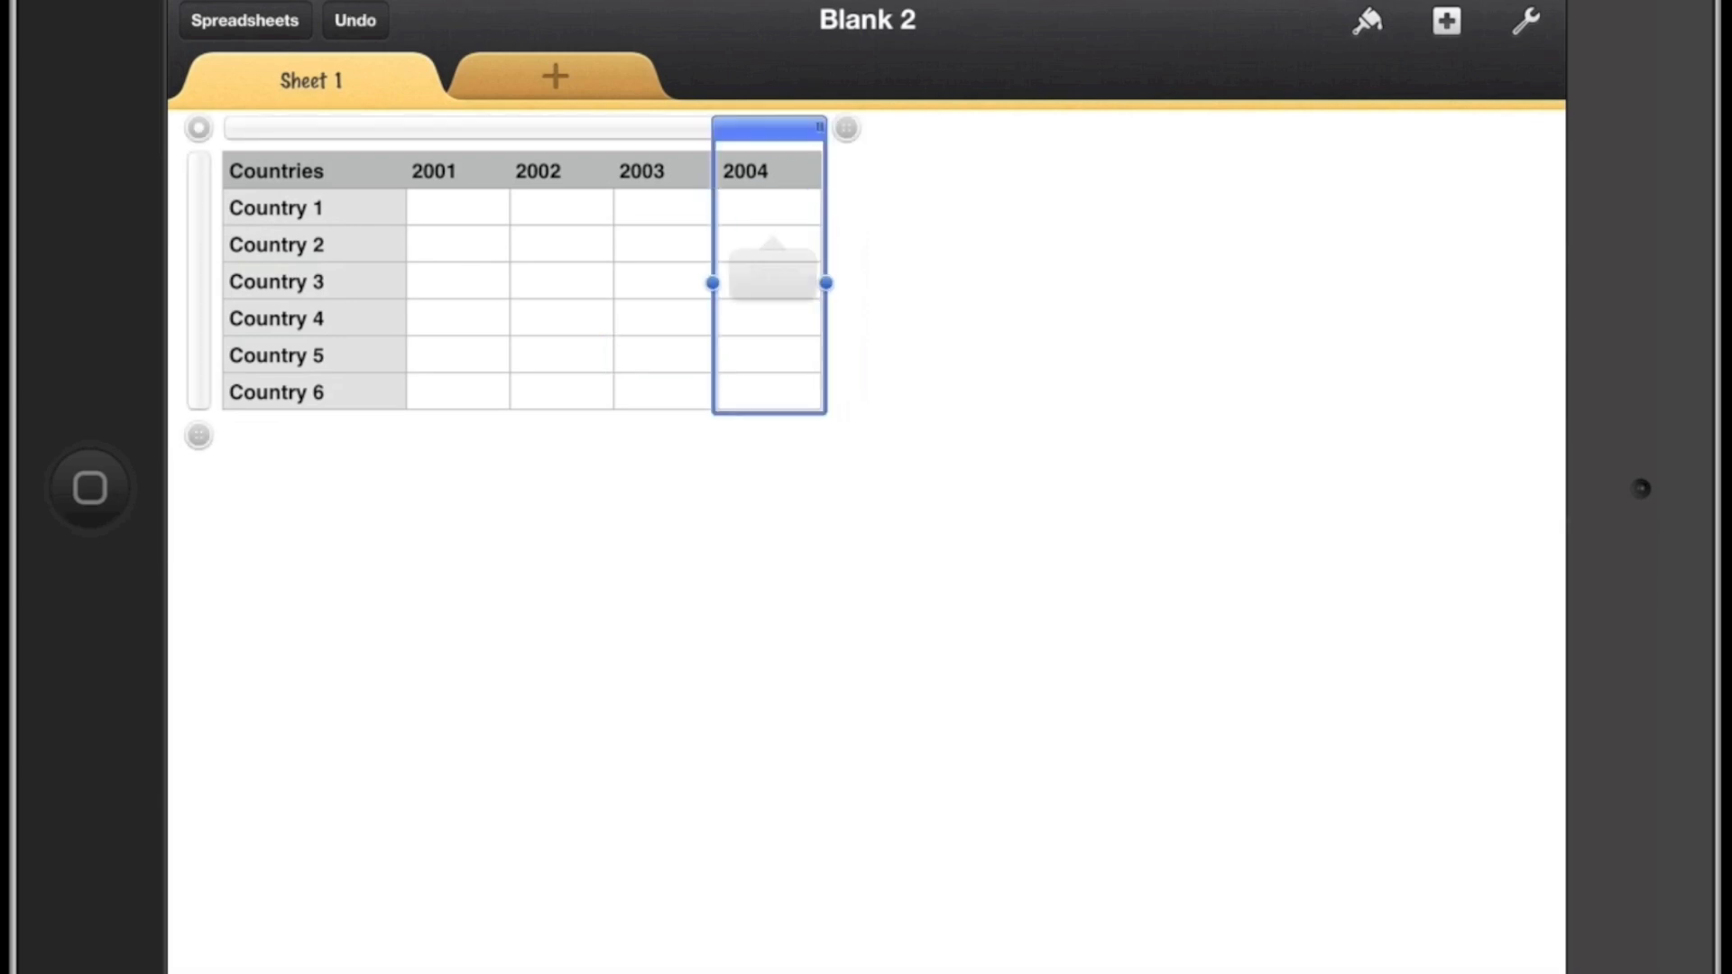
{"action": "left_click", "coordinate": [880, 79]}
{"action": "left_click", "coordinate": [873, 171]}
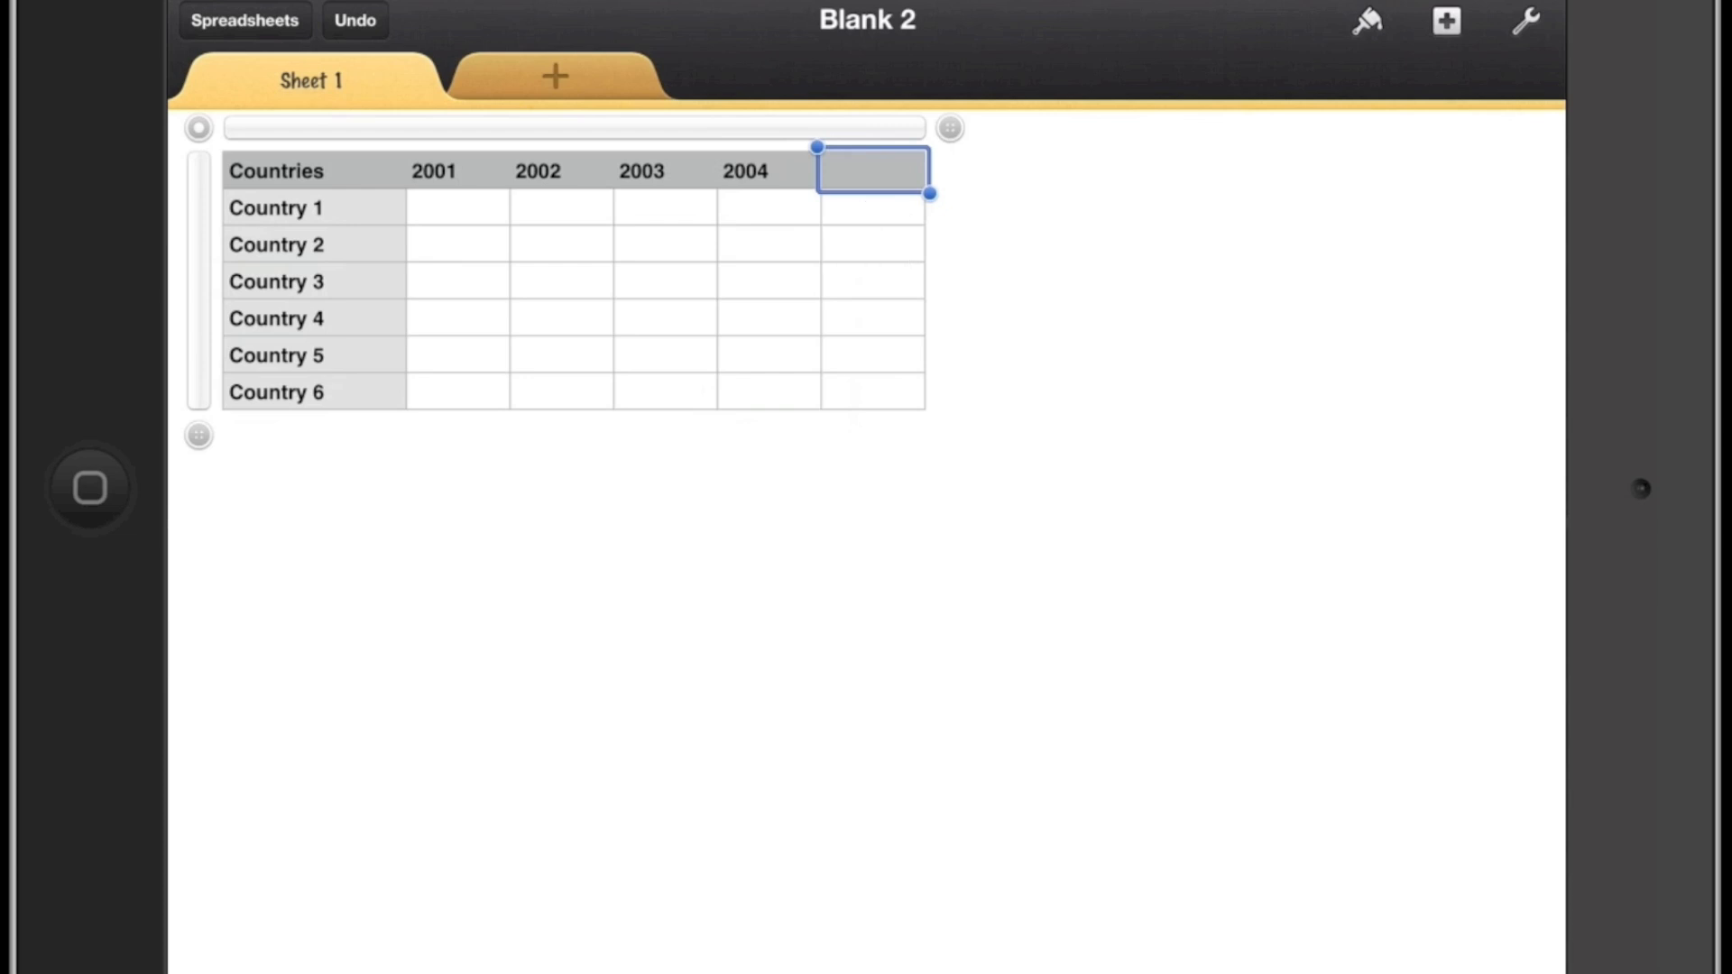
{"action": "double_click", "coordinate": [874, 171]}
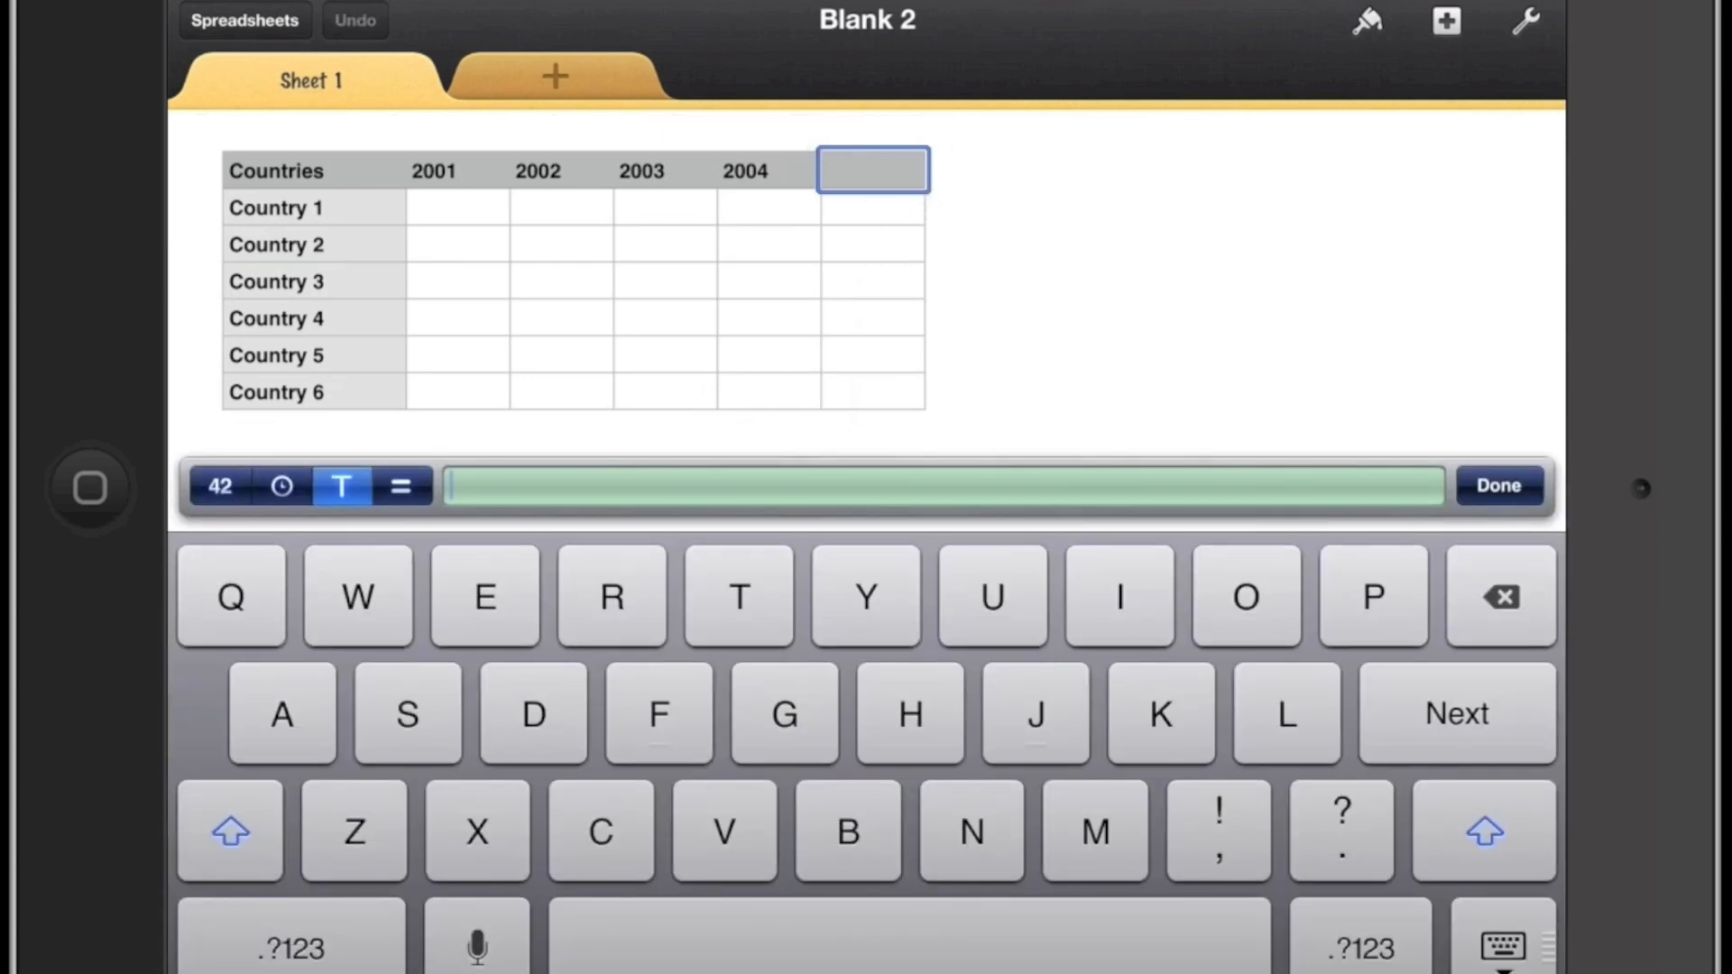
{"action": "type", "text": "Average"}
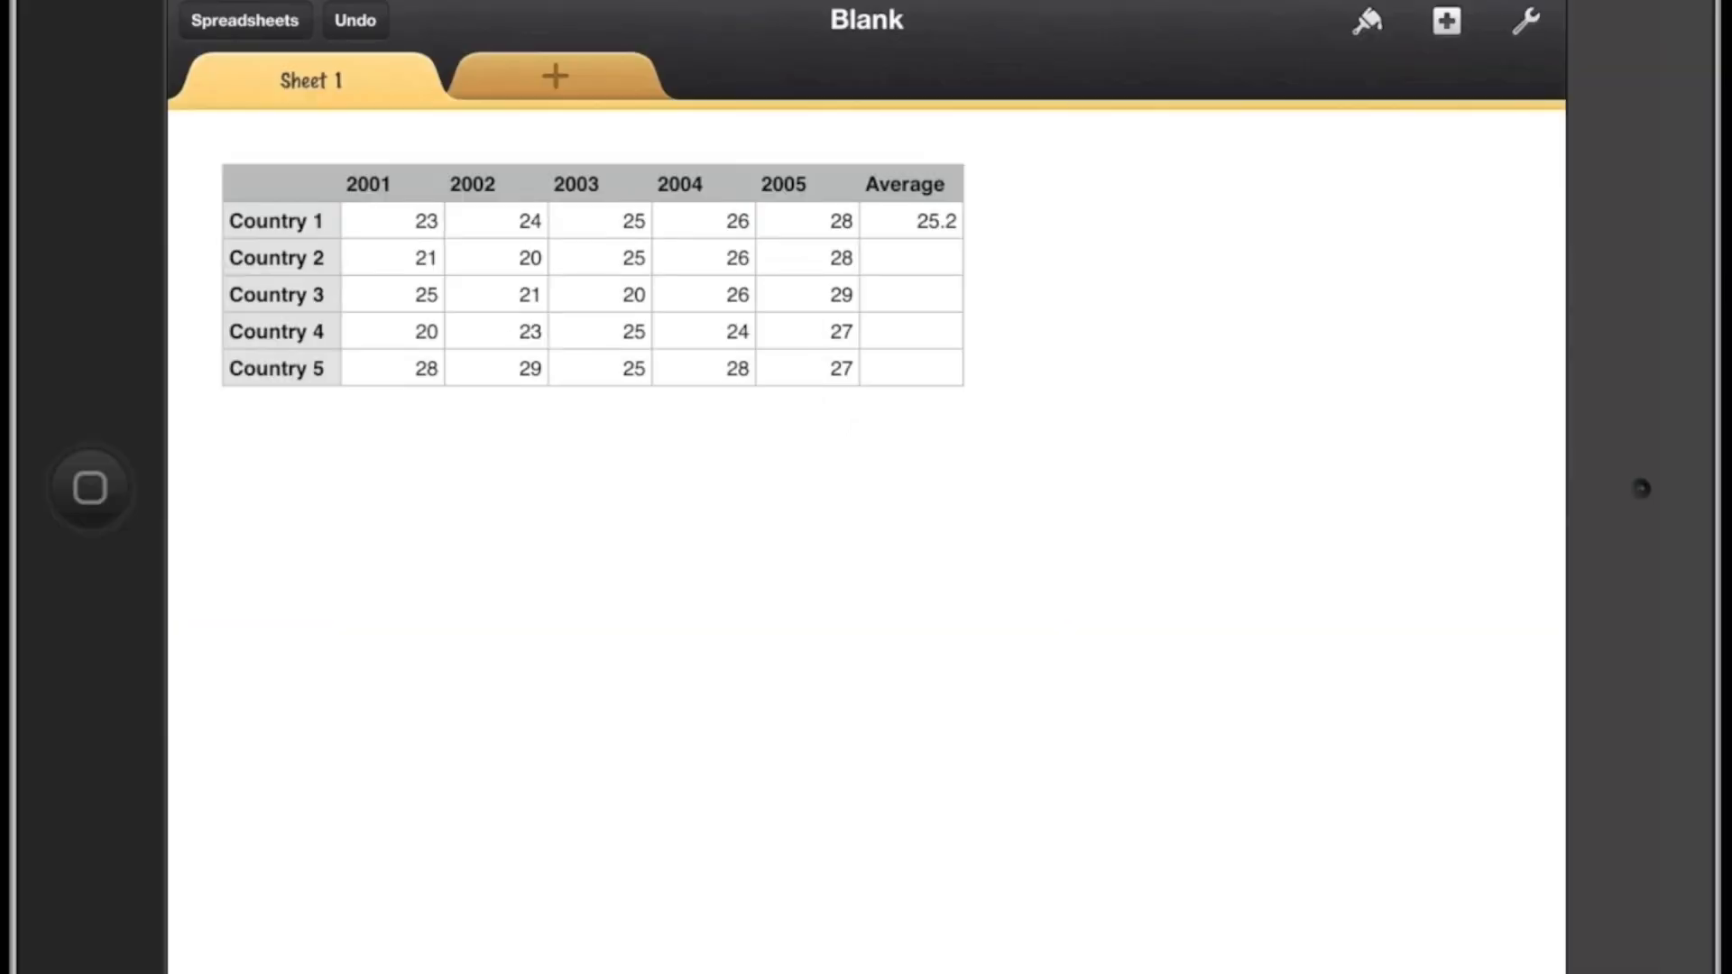
{"action": "left_click", "coordinate": [911, 257]}
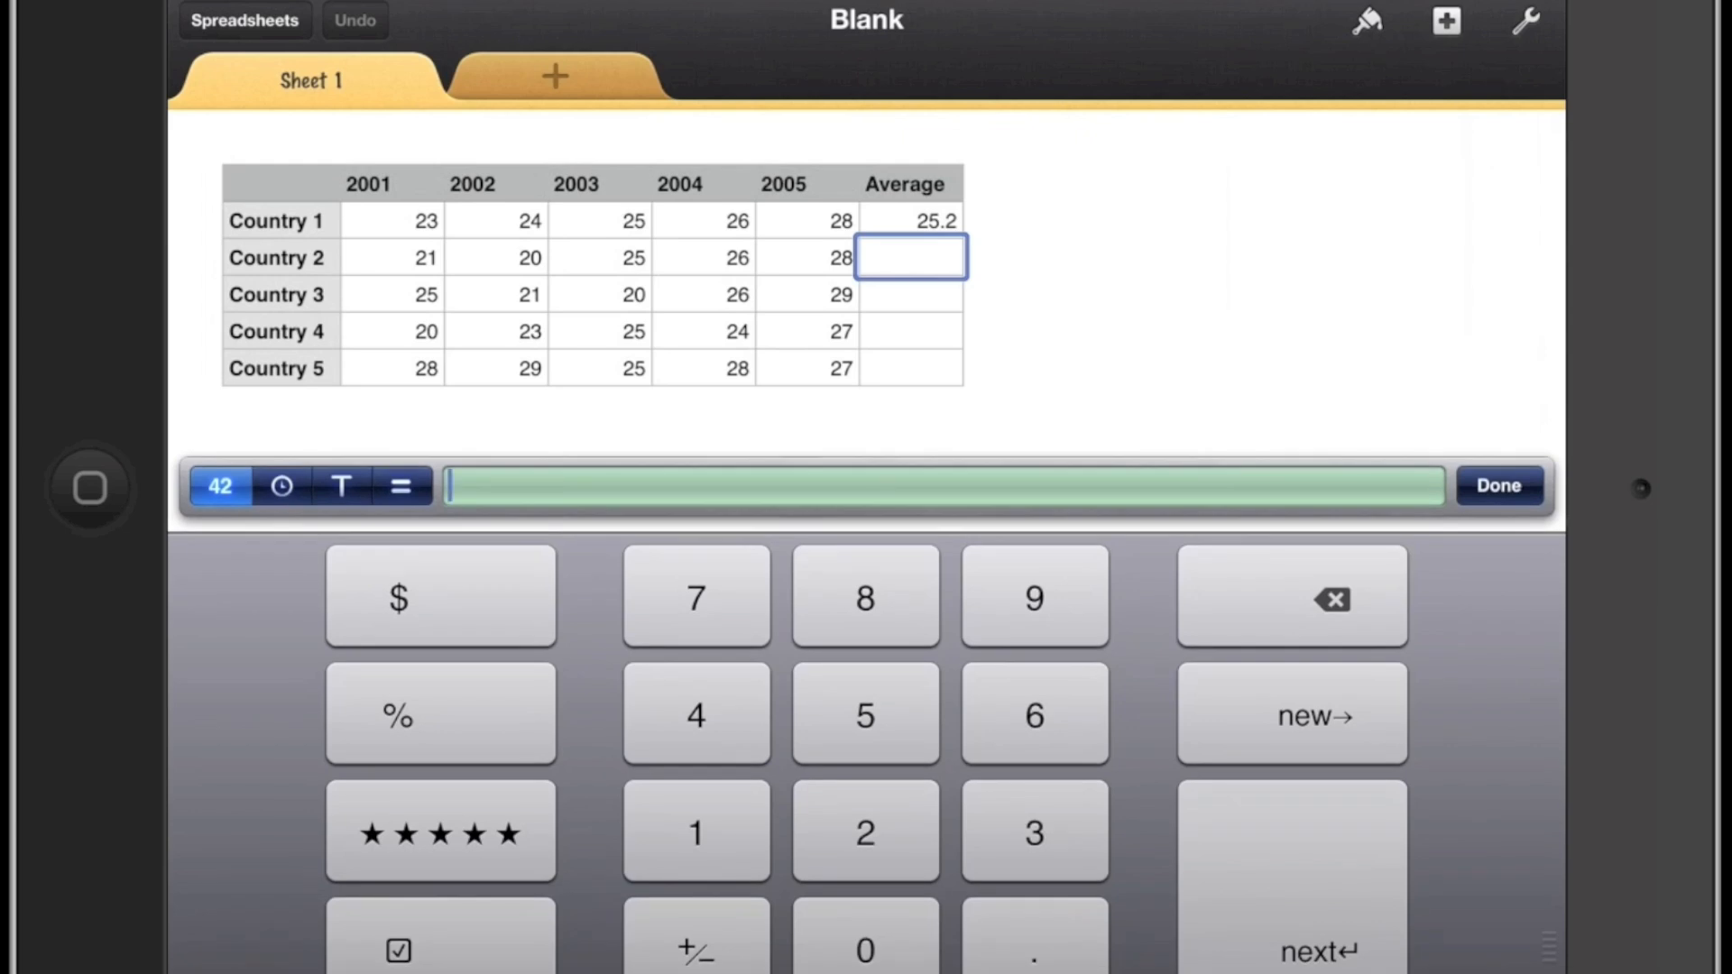
Enter AVERAGE(B3:F3) in Country 2's Average cell, giving 24.
{"action": "left_click", "coordinate": [401, 487]}
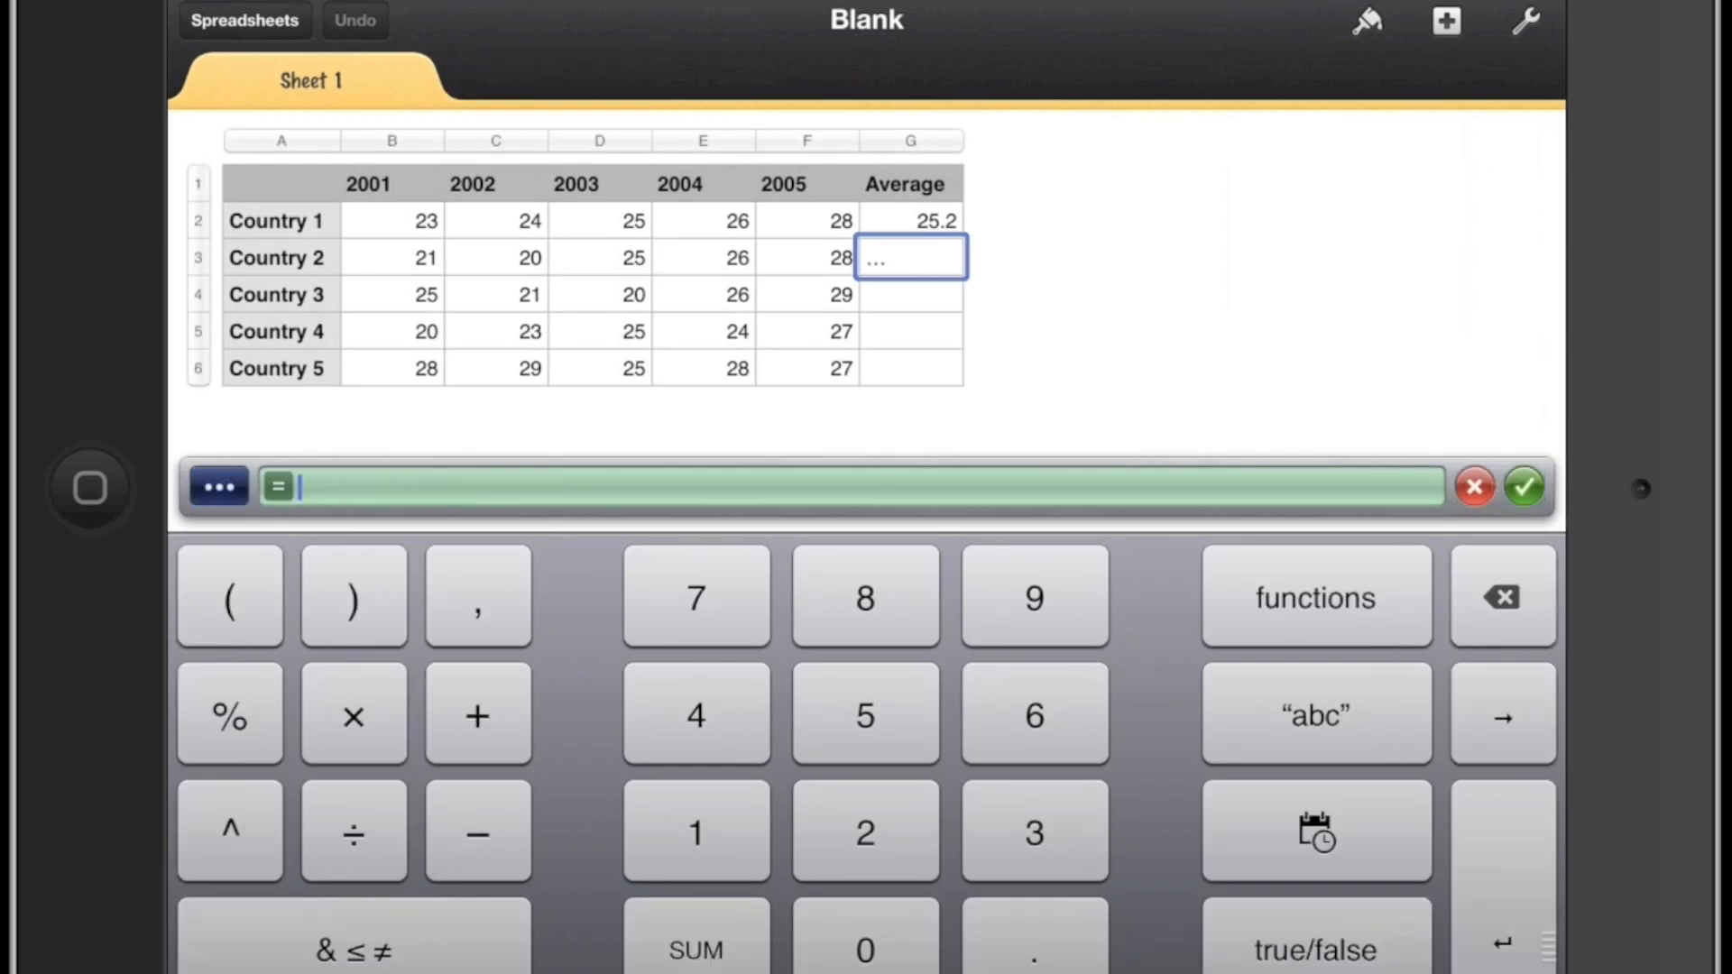
{"action": "left_click", "coordinate": [1316, 599]}
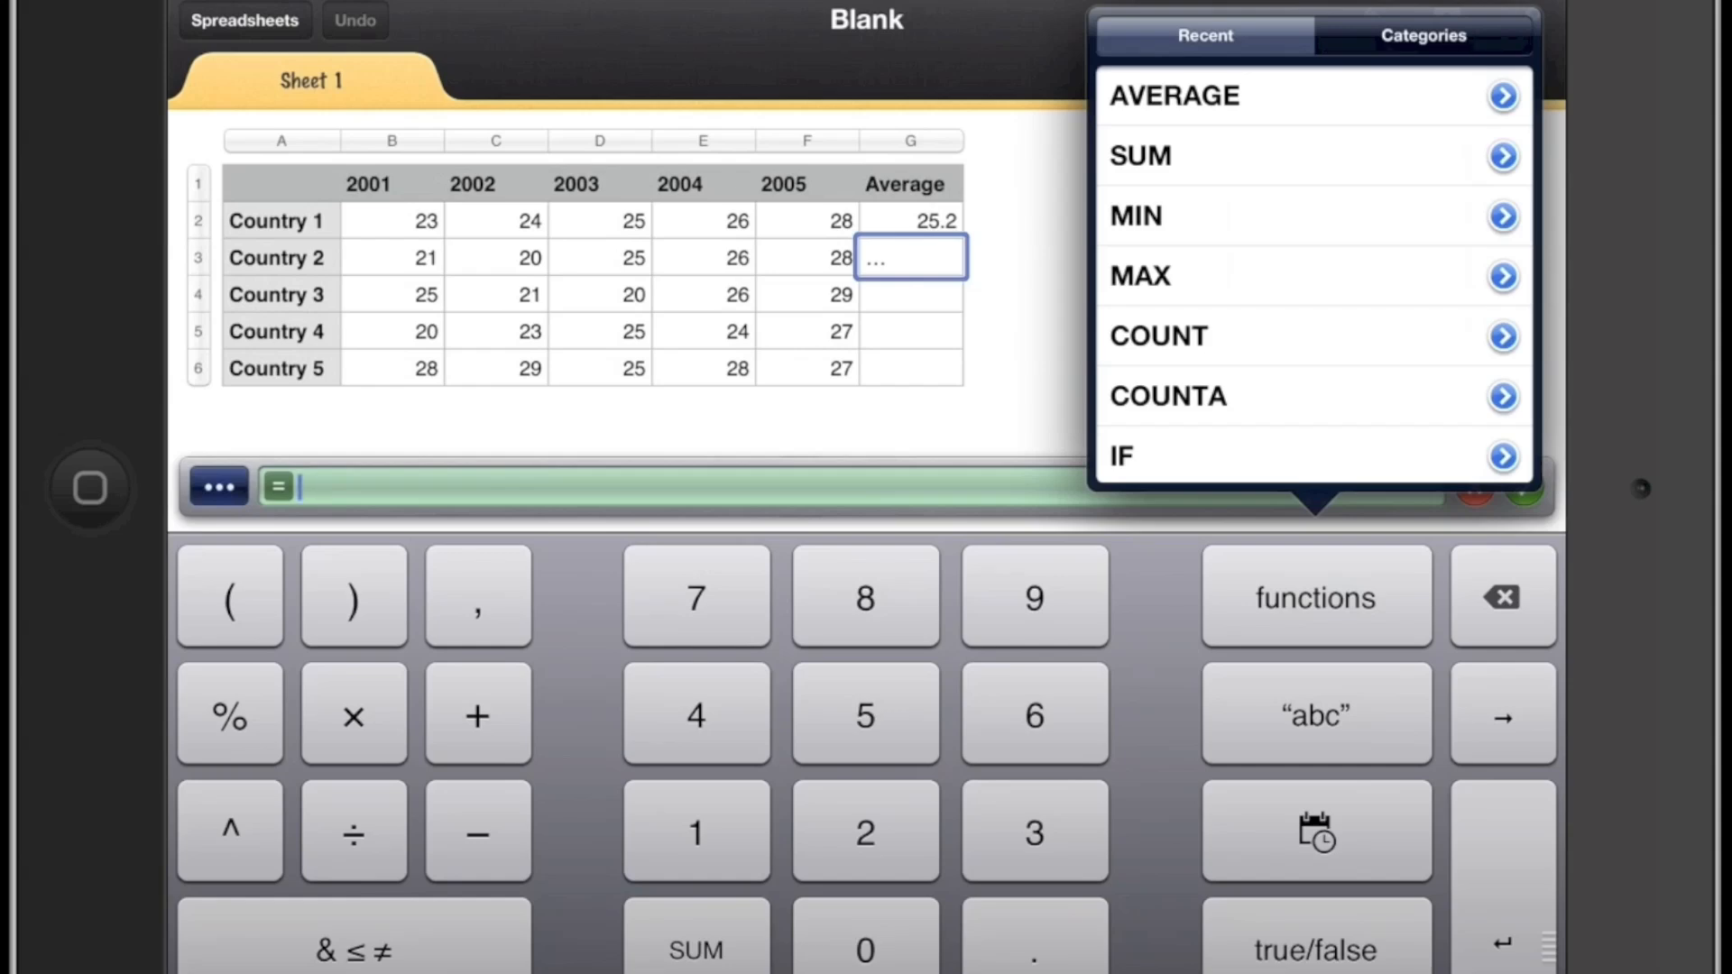
{"action": "left_click", "coordinate": [1218, 95]}
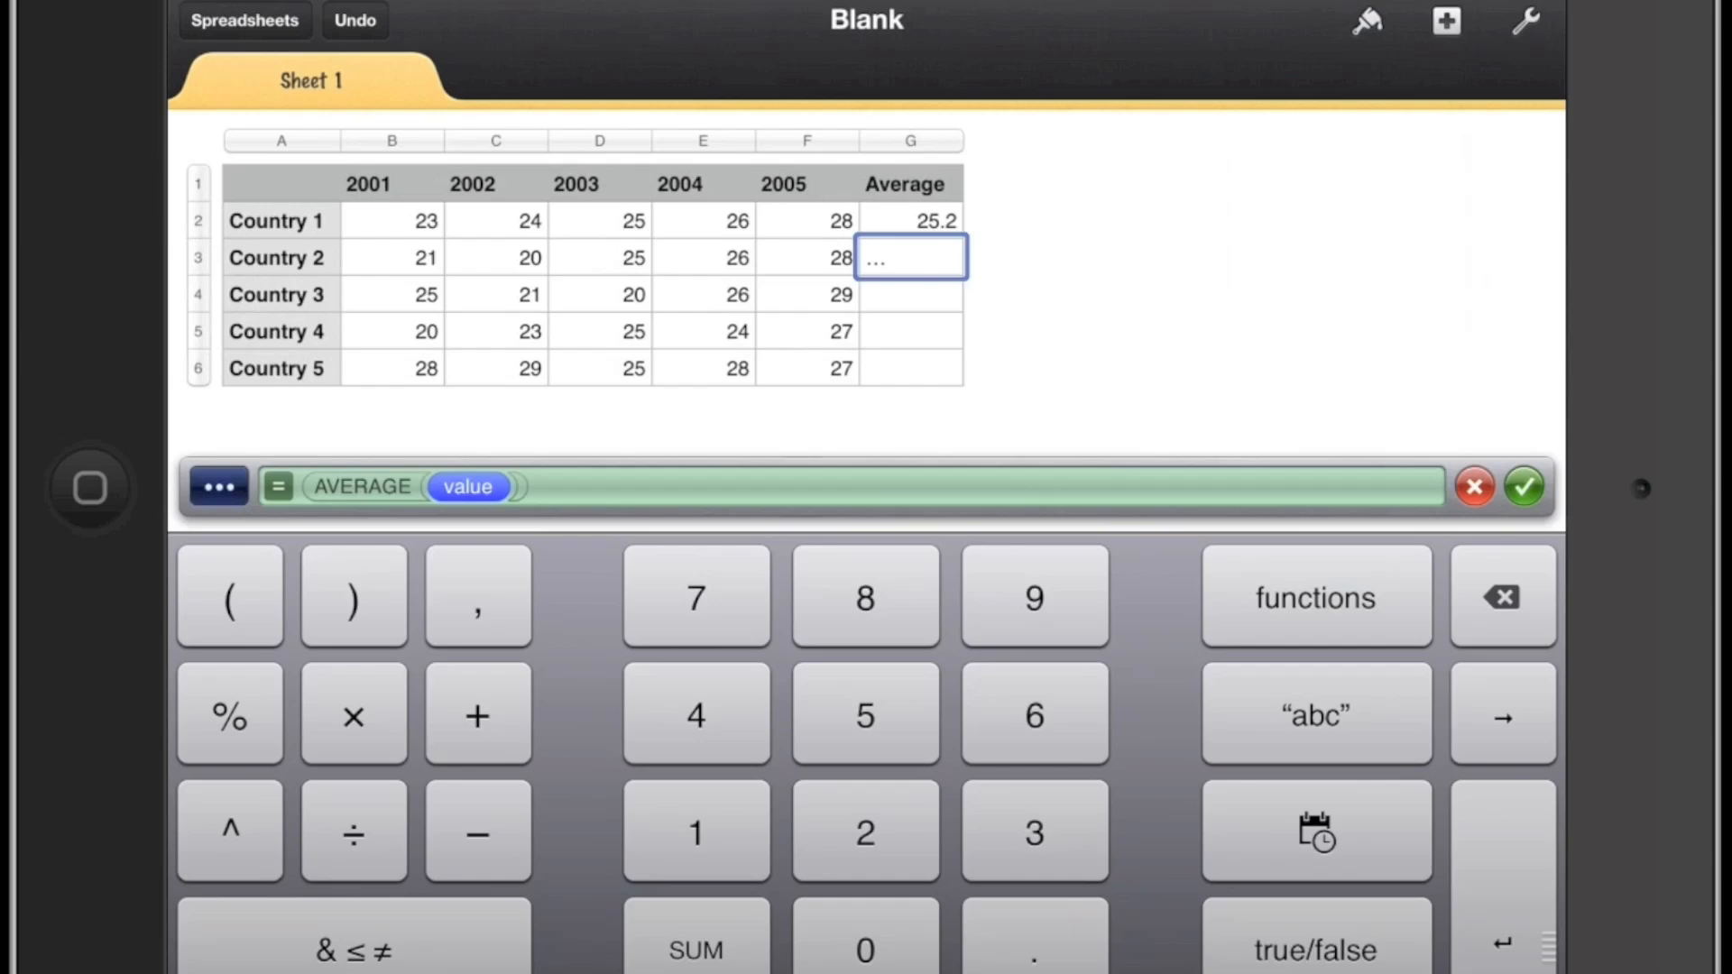
{"action": "left_click", "coordinate": [393, 258]}
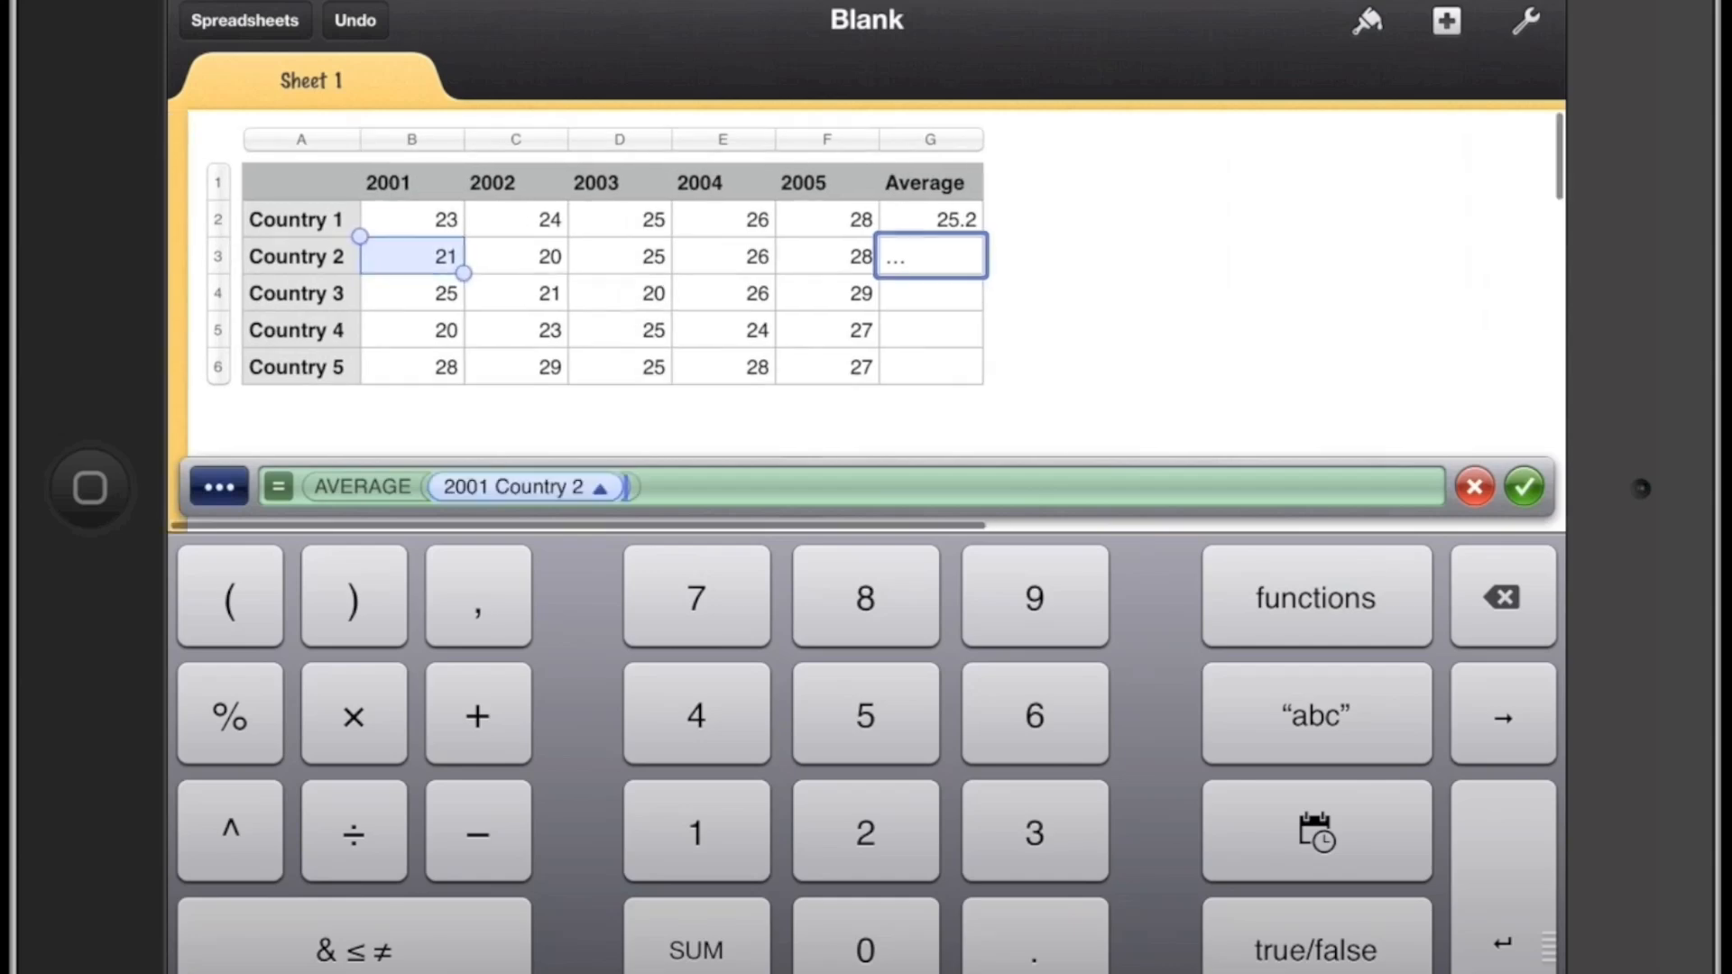
{"action": "left_click_drag", "start_coordinate": [444, 272], "coordinate": [853, 273]}
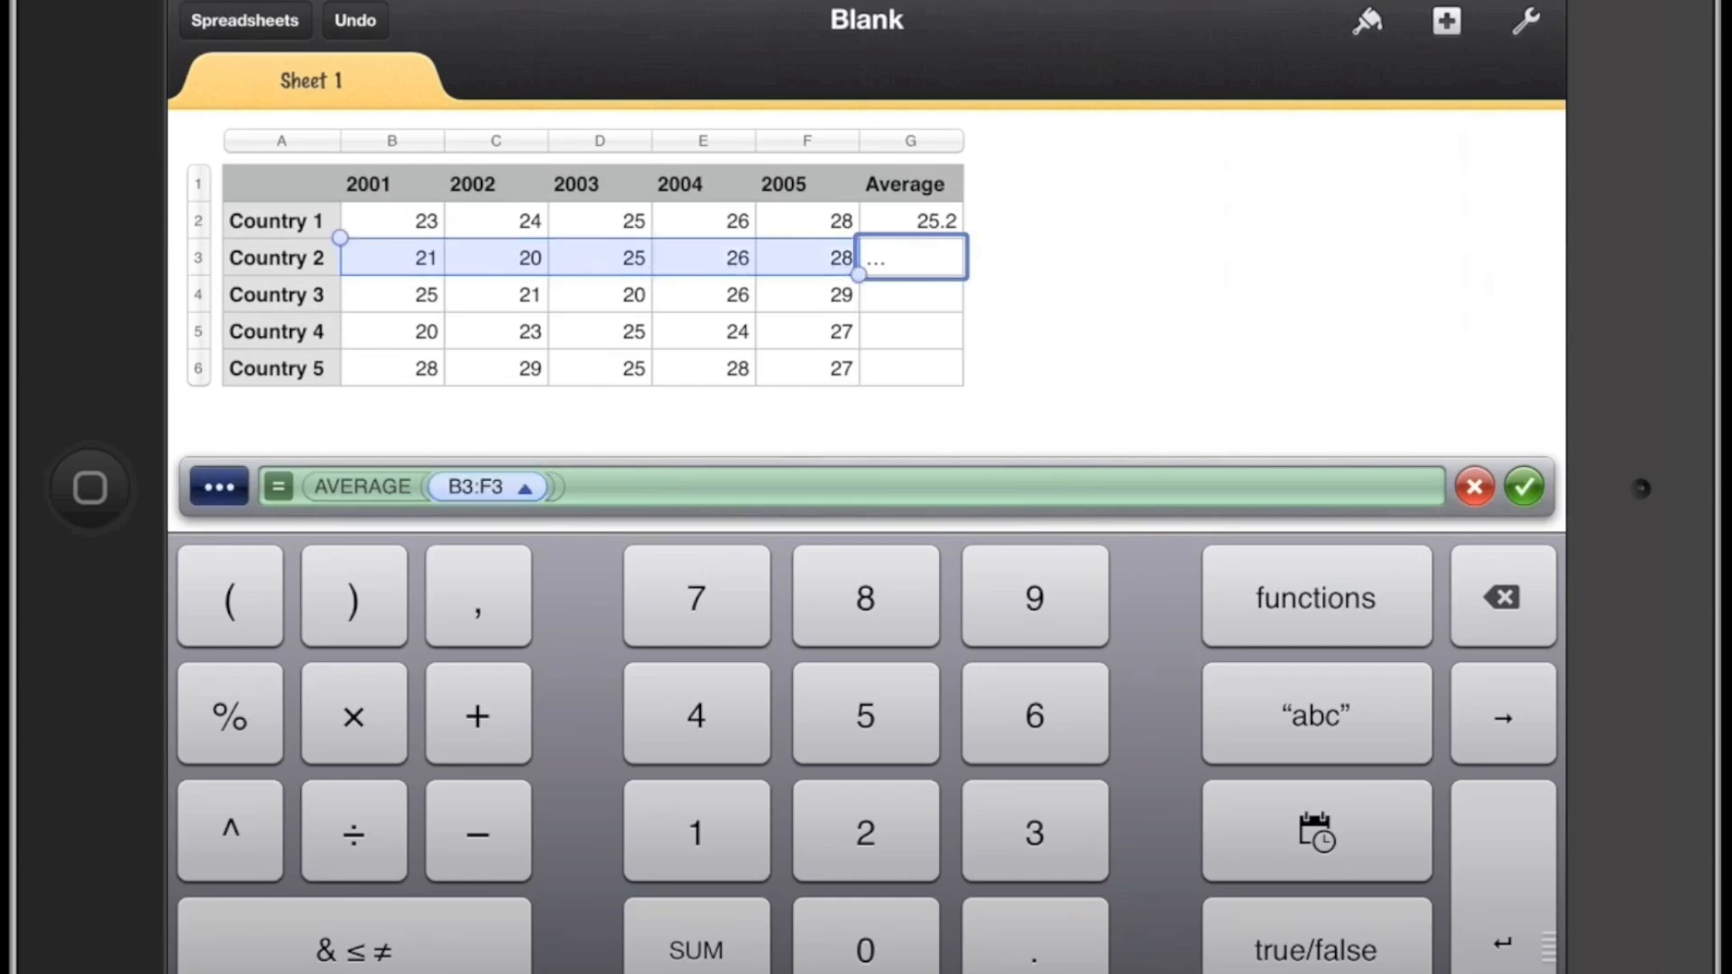
{"action": "left_click", "coordinate": [1524, 486]}
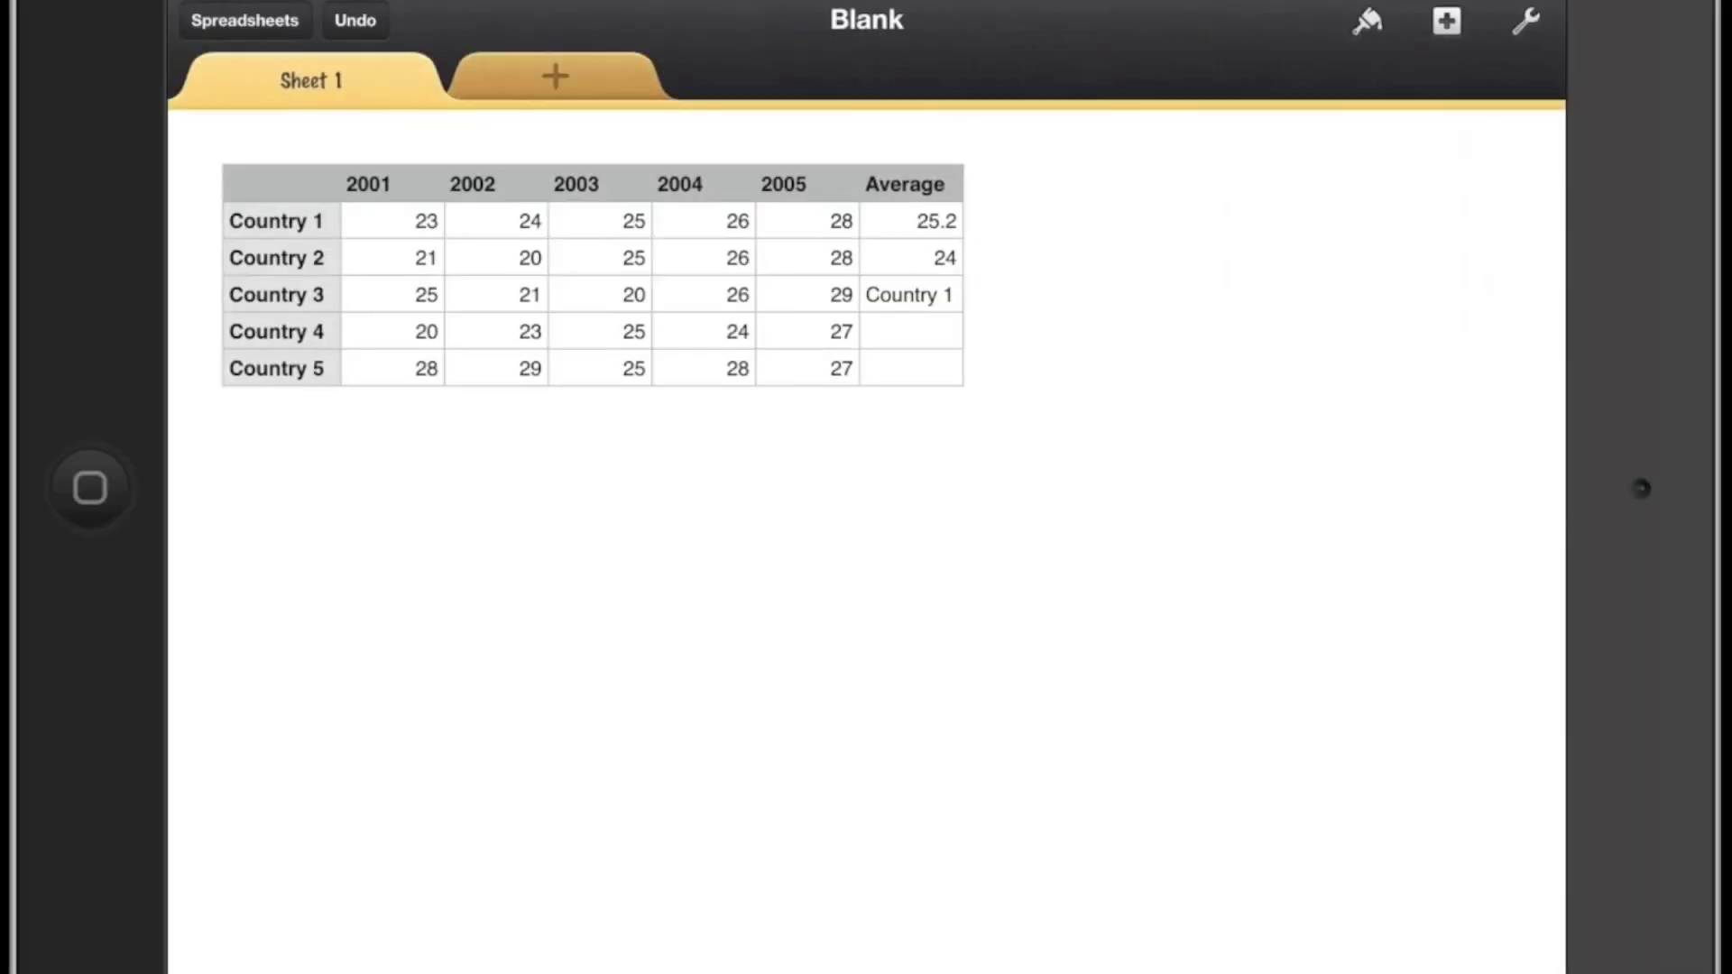
Copy Country 2's average formula into Countries 3–5 (24.2, 23.8, 27.4).
{"action": "left_click", "coordinate": [911, 258]}
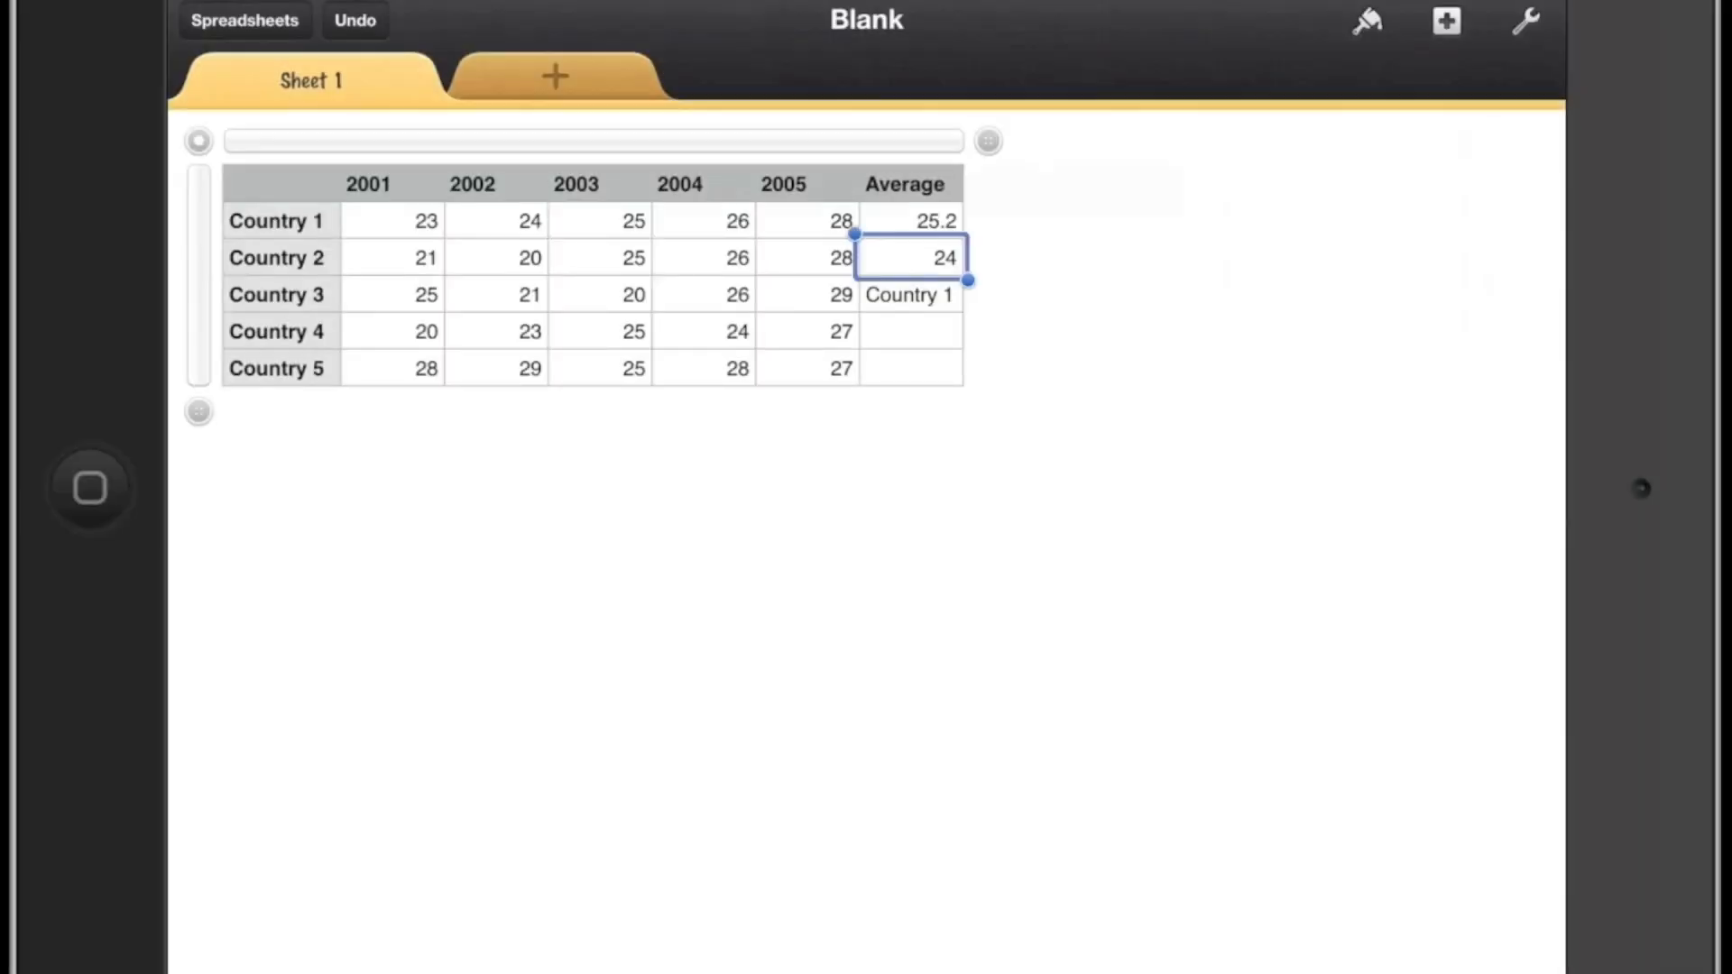
{"action": "left_click", "coordinate": [909, 257]}
{"action": "left_click", "coordinate": [909, 294]}
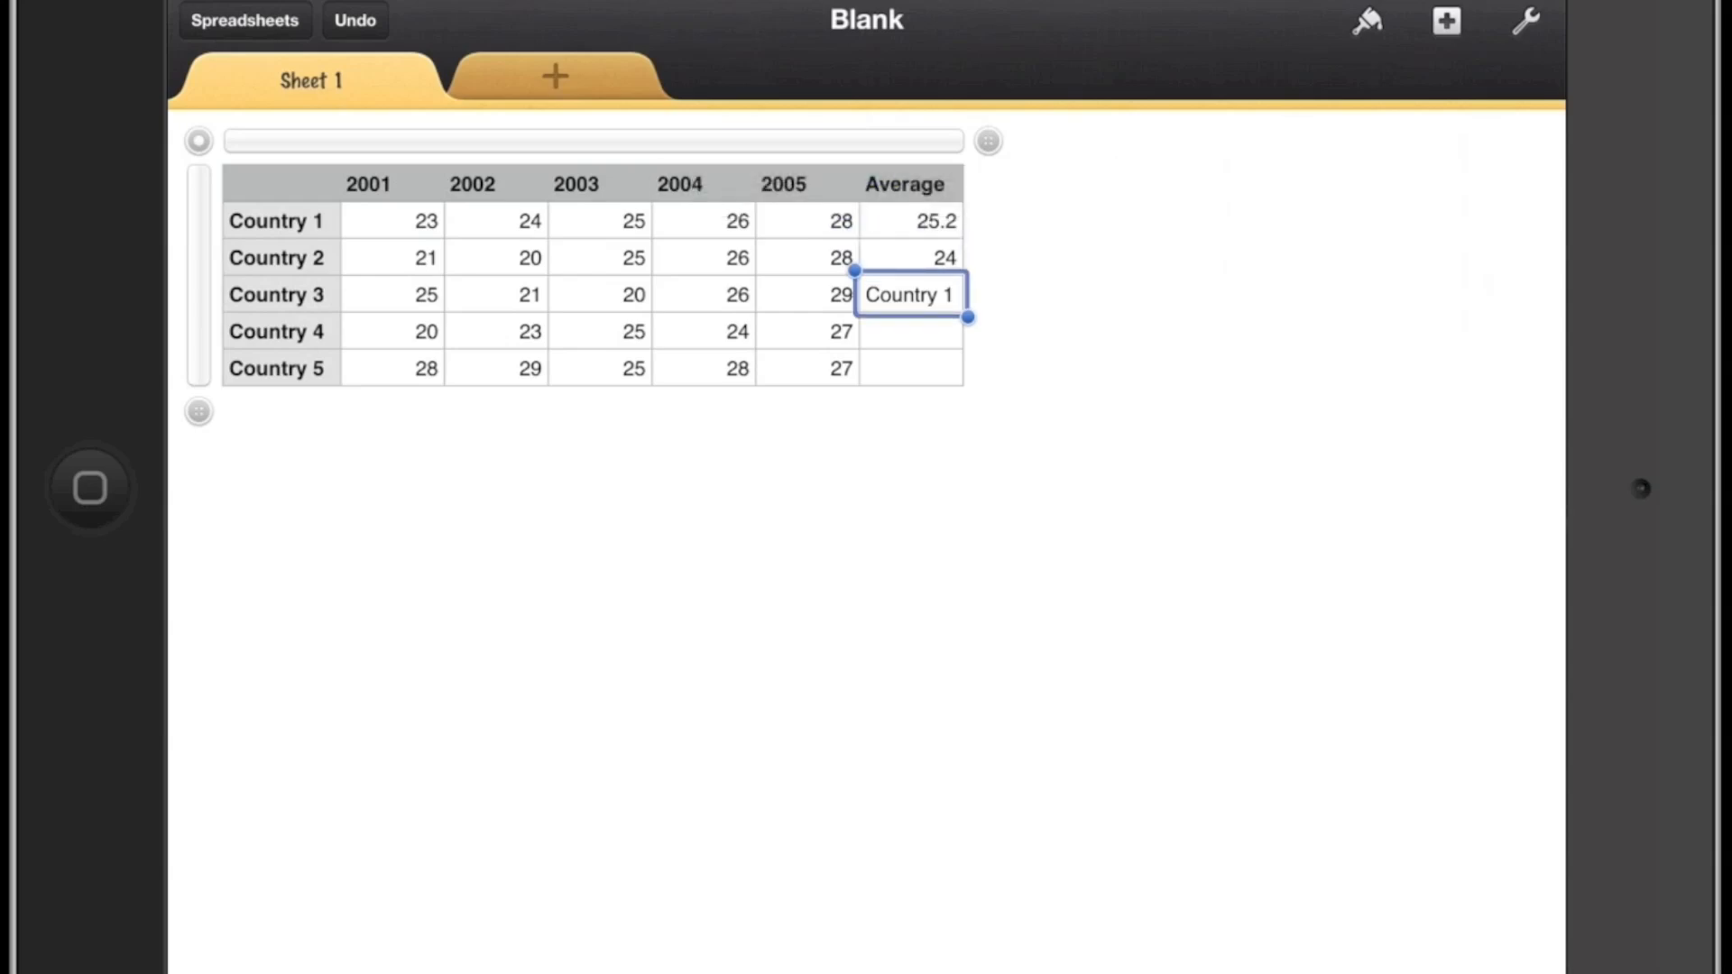
{"action": "left_click", "coordinate": [952, 226]}
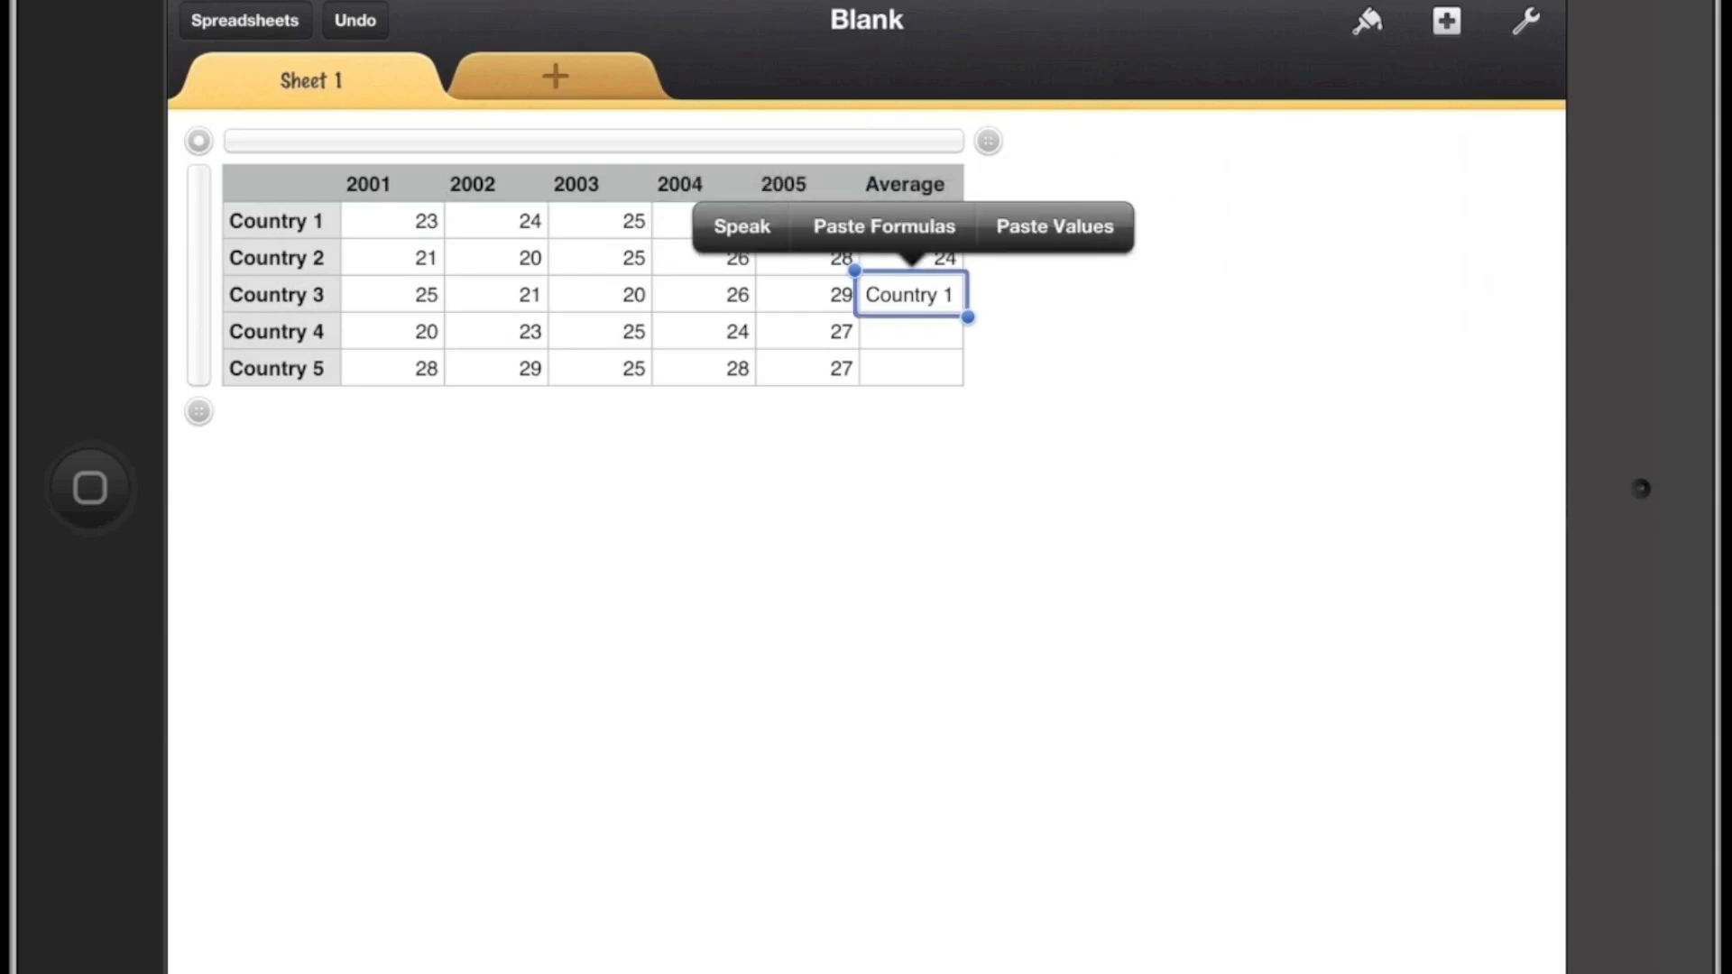
{"action": "left_click", "coordinate": [884, 226]}
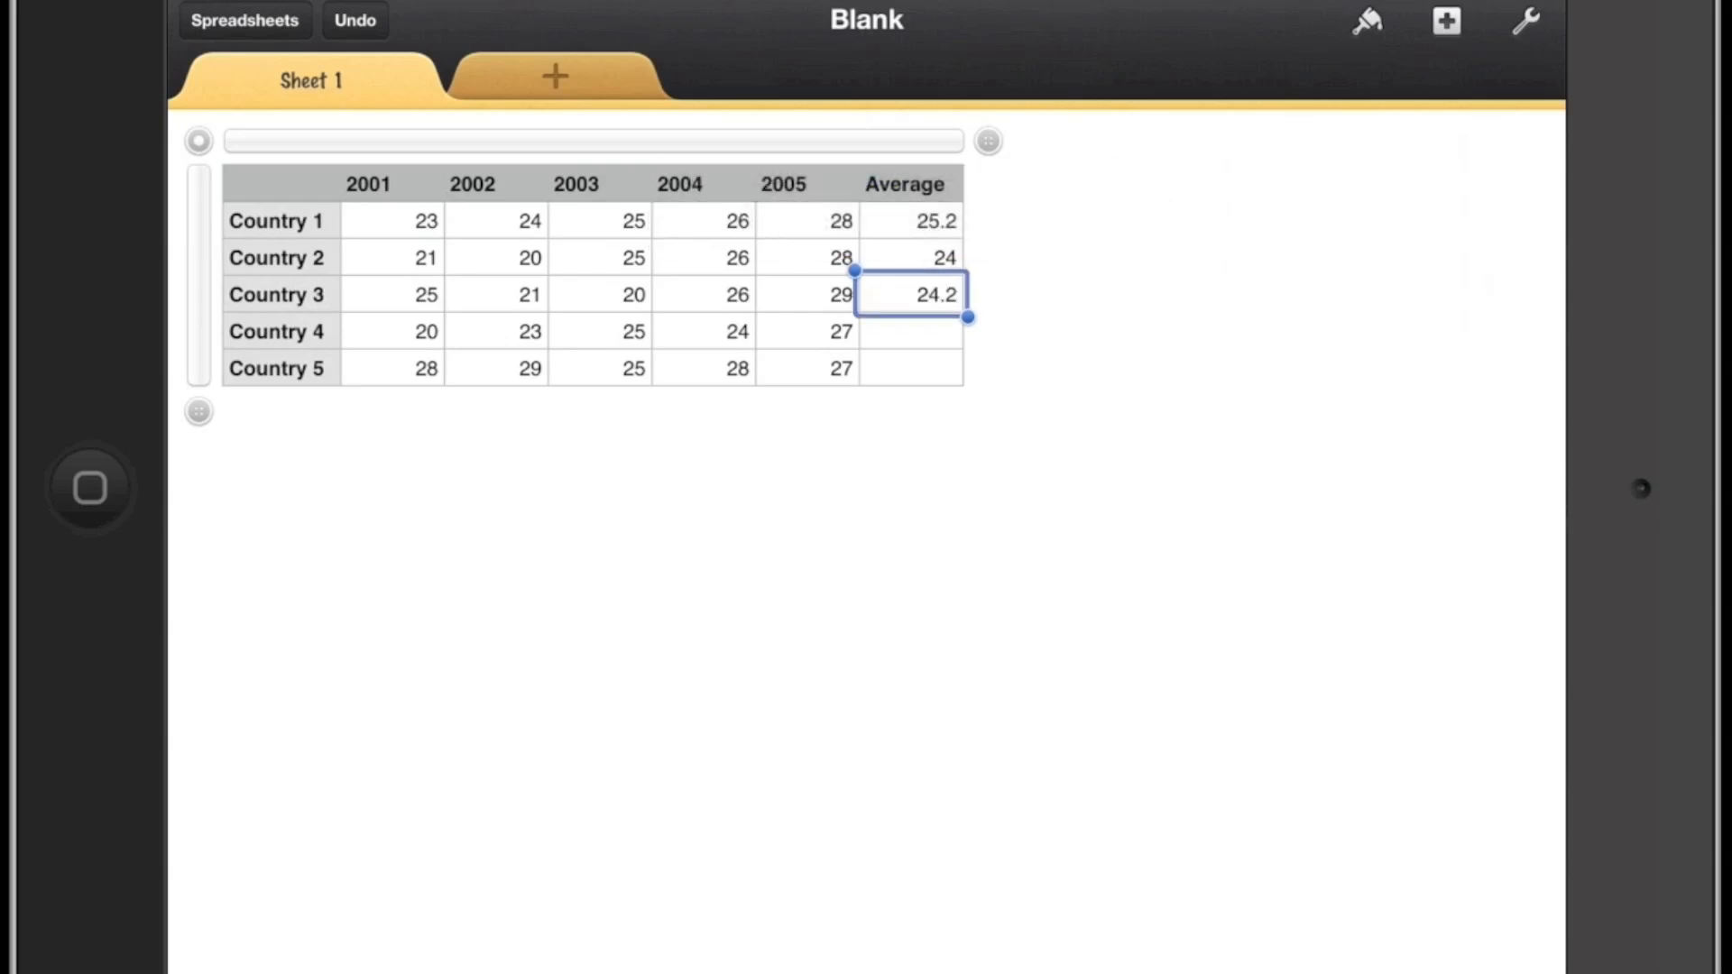
{"action": "left_click", "coordinate": [910, 331]}
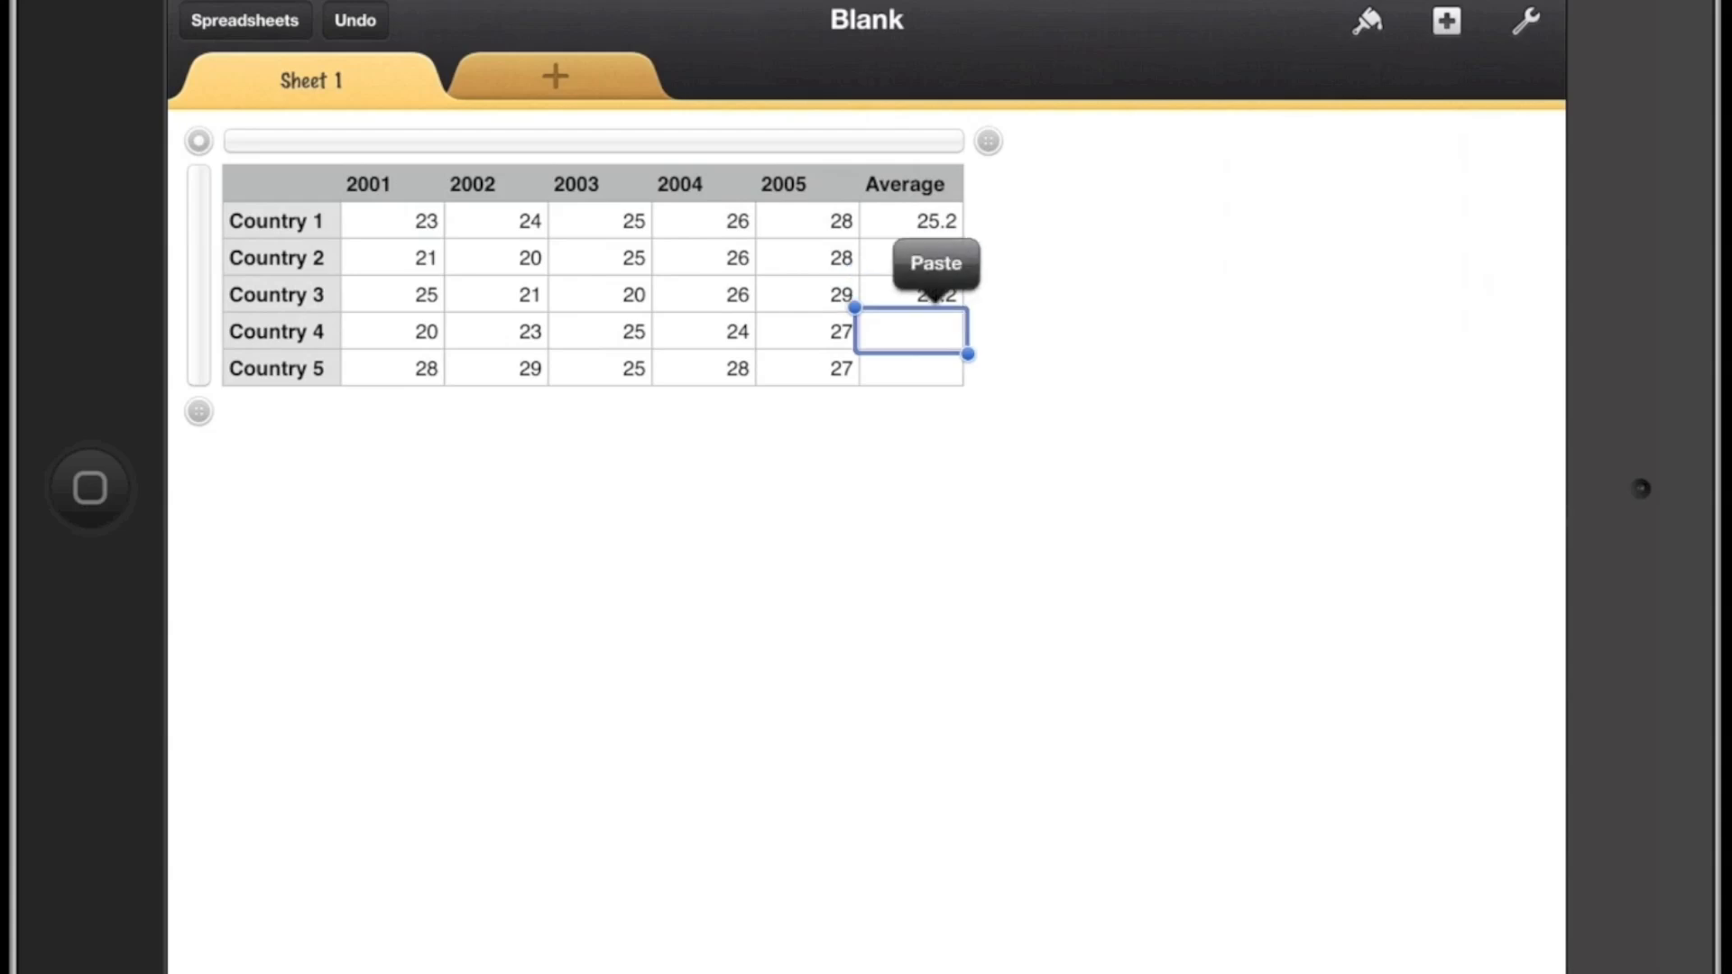
{"action": "left_click", "coordinate": [936, 262]}
{"action": "left_click", "coordinate": [856, 262]}
{"action": "left_click", "coordinate": [911, 368]}
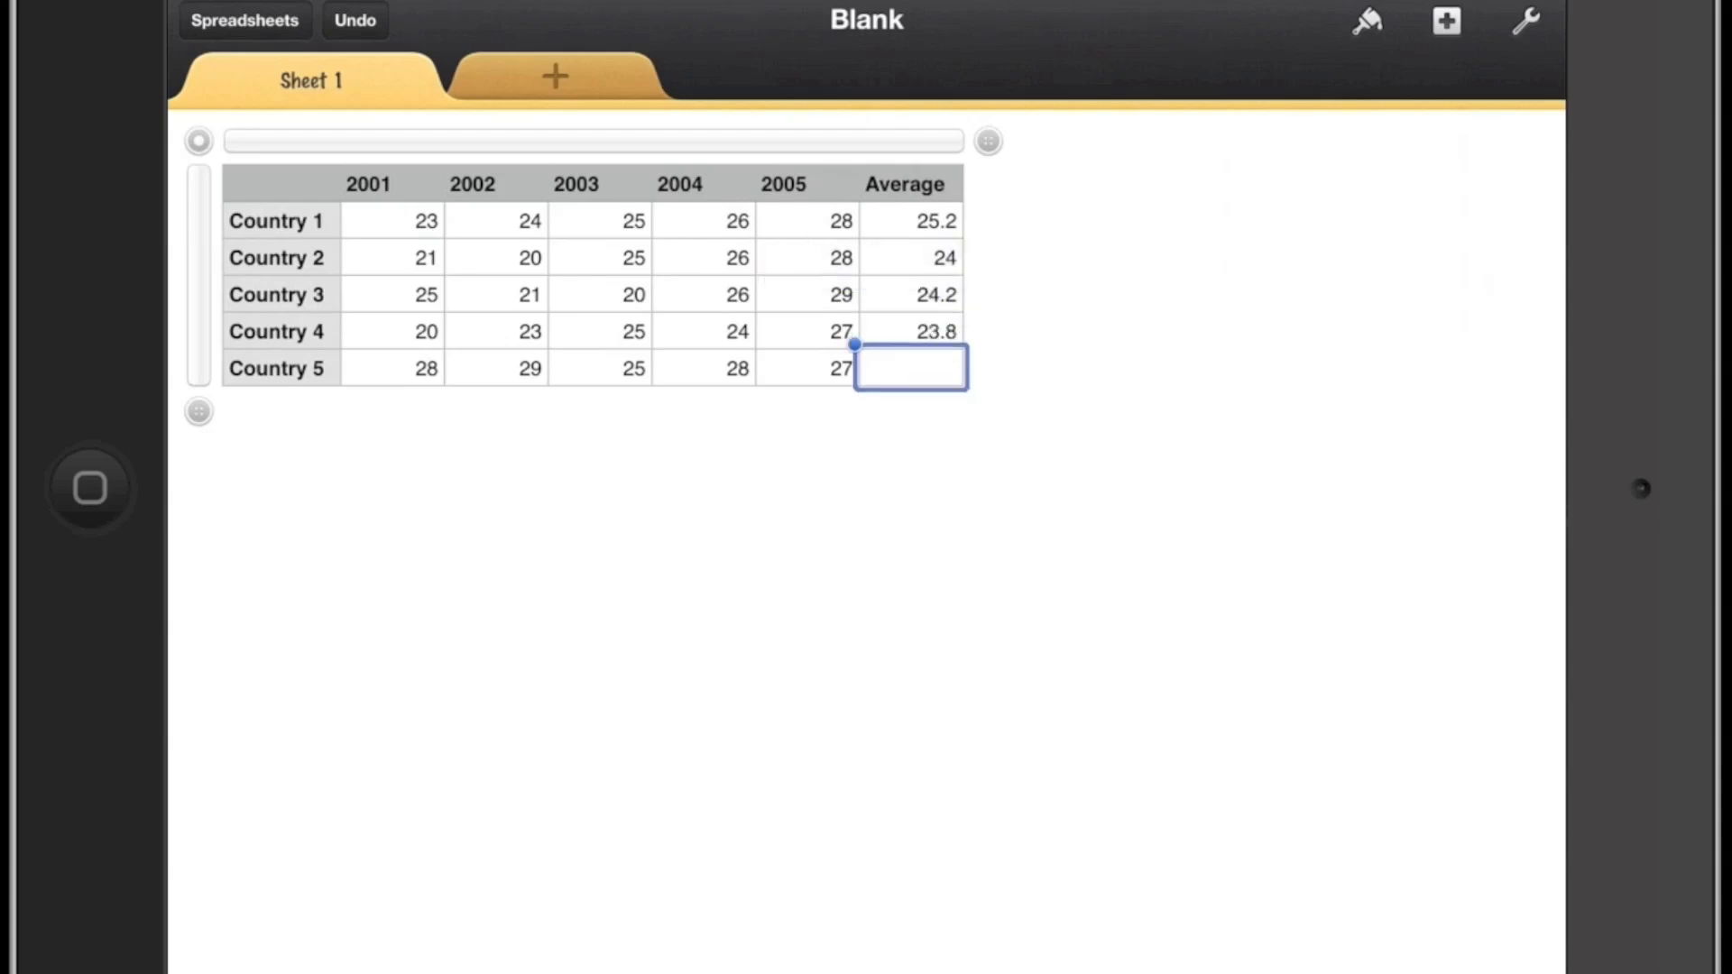
{"action": "left_click", "coordinate": [935, 300]}
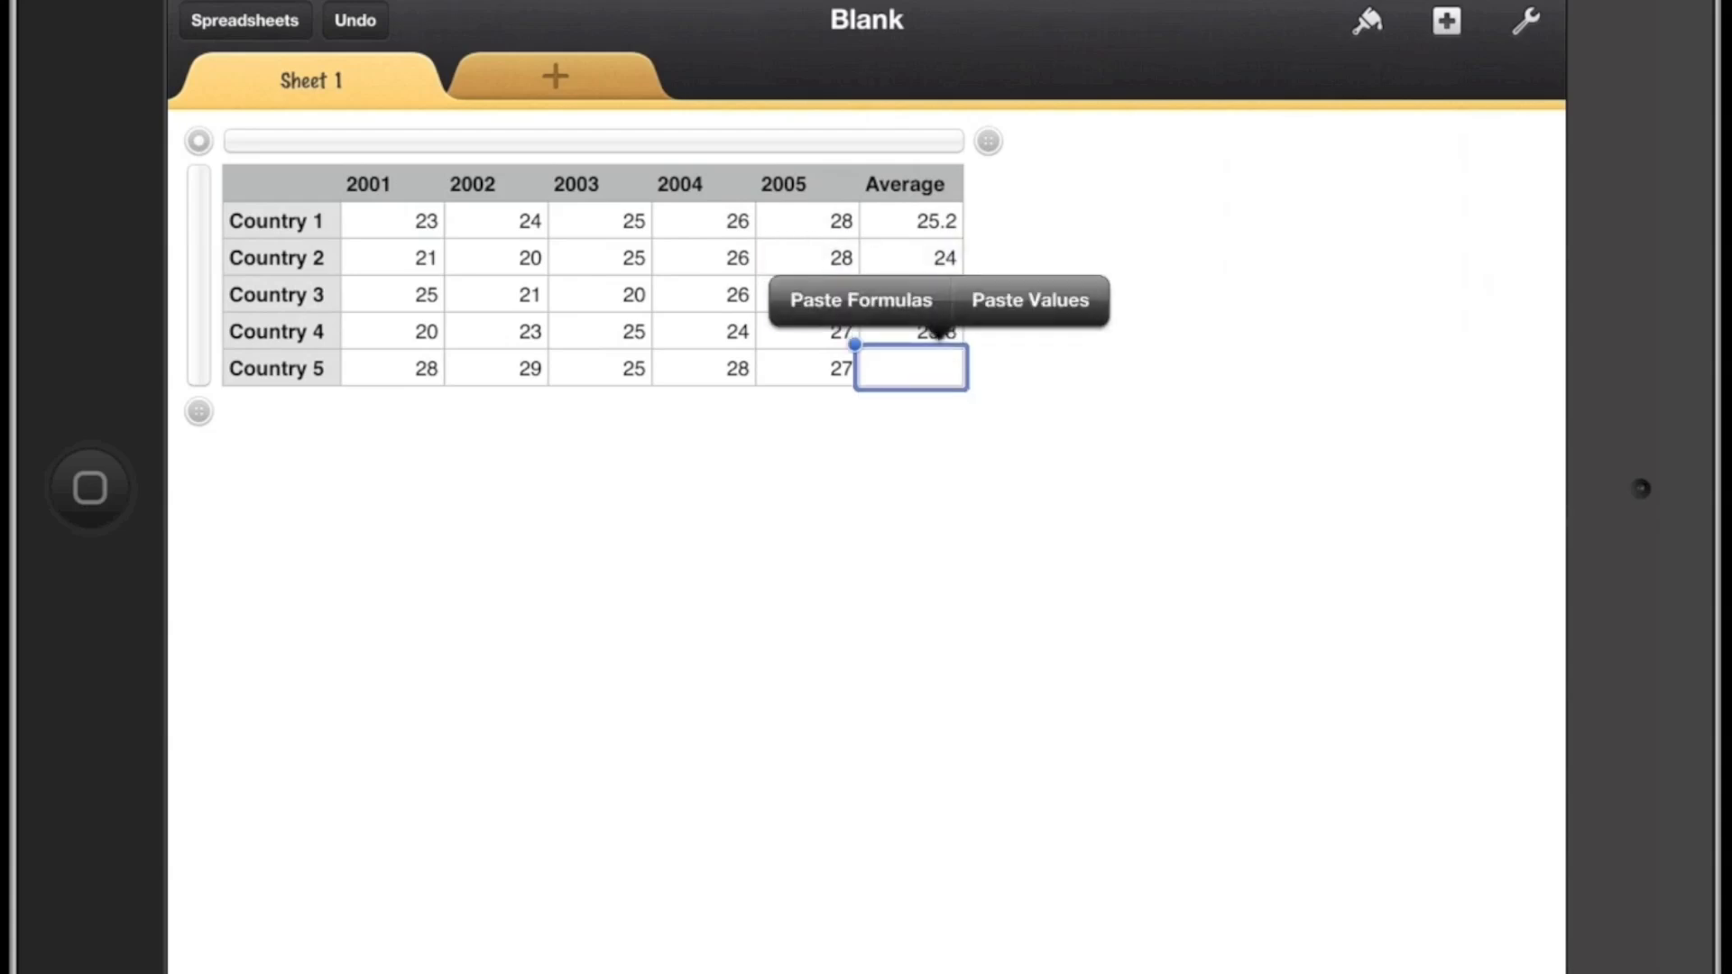
{"action": "left_click", "coordinate": [861, 301]}
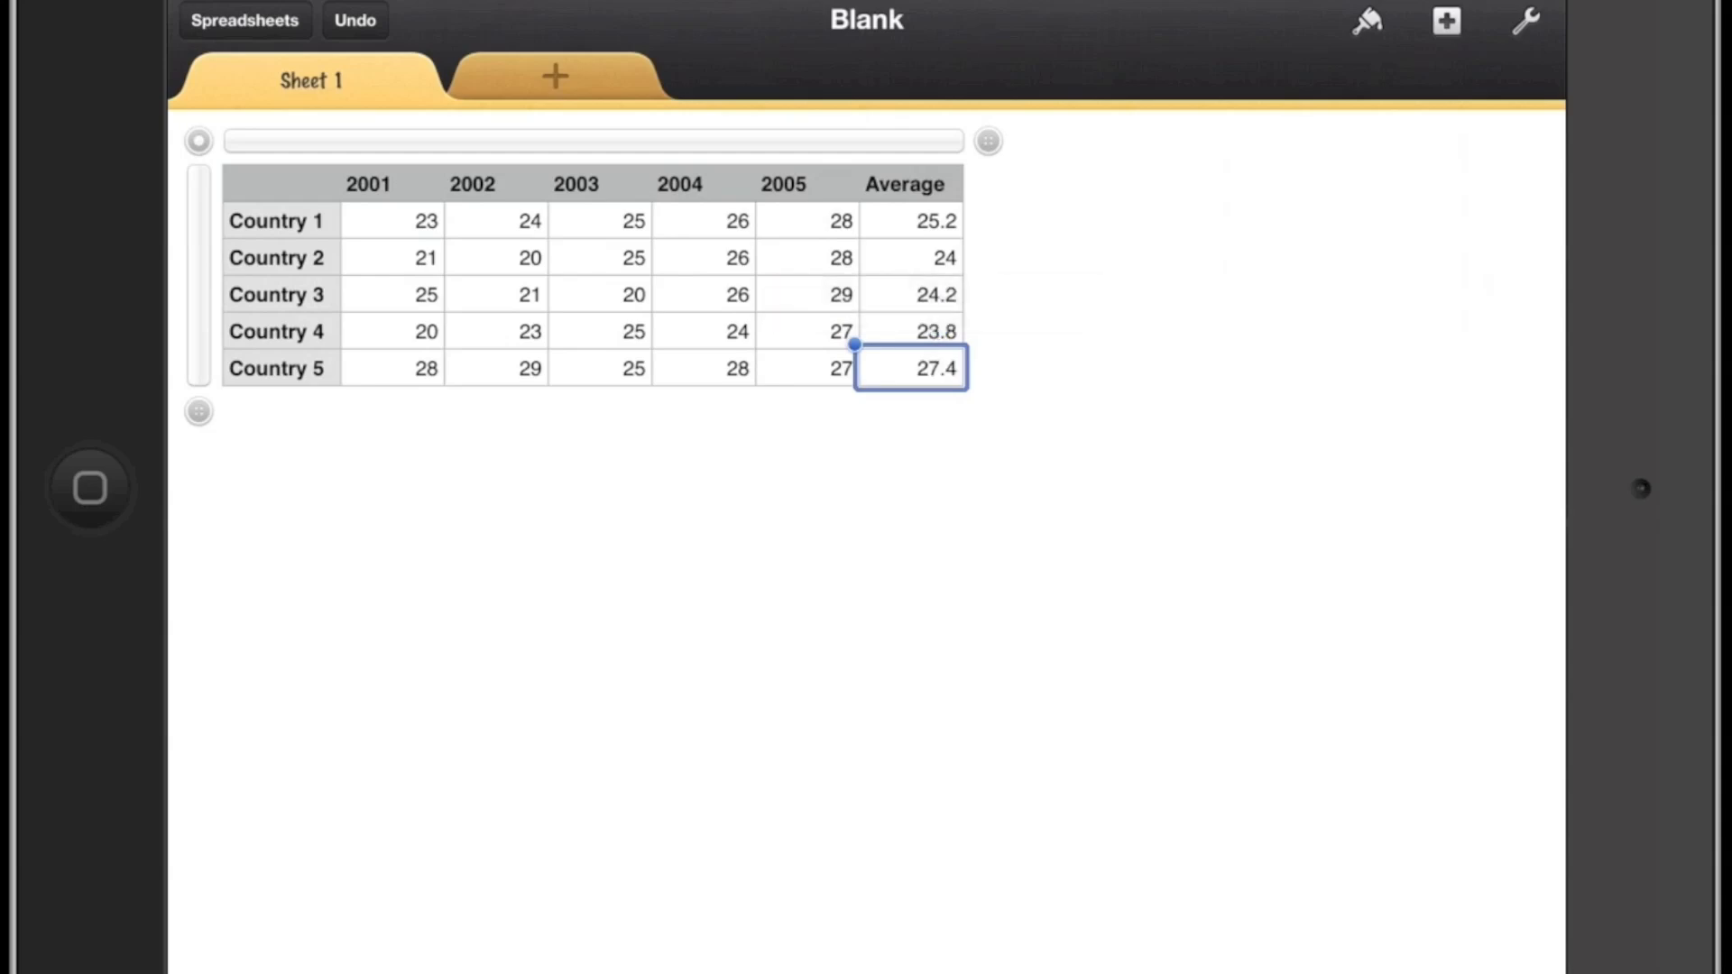
{"action": "left_click", "coordinate": [866, 609]}
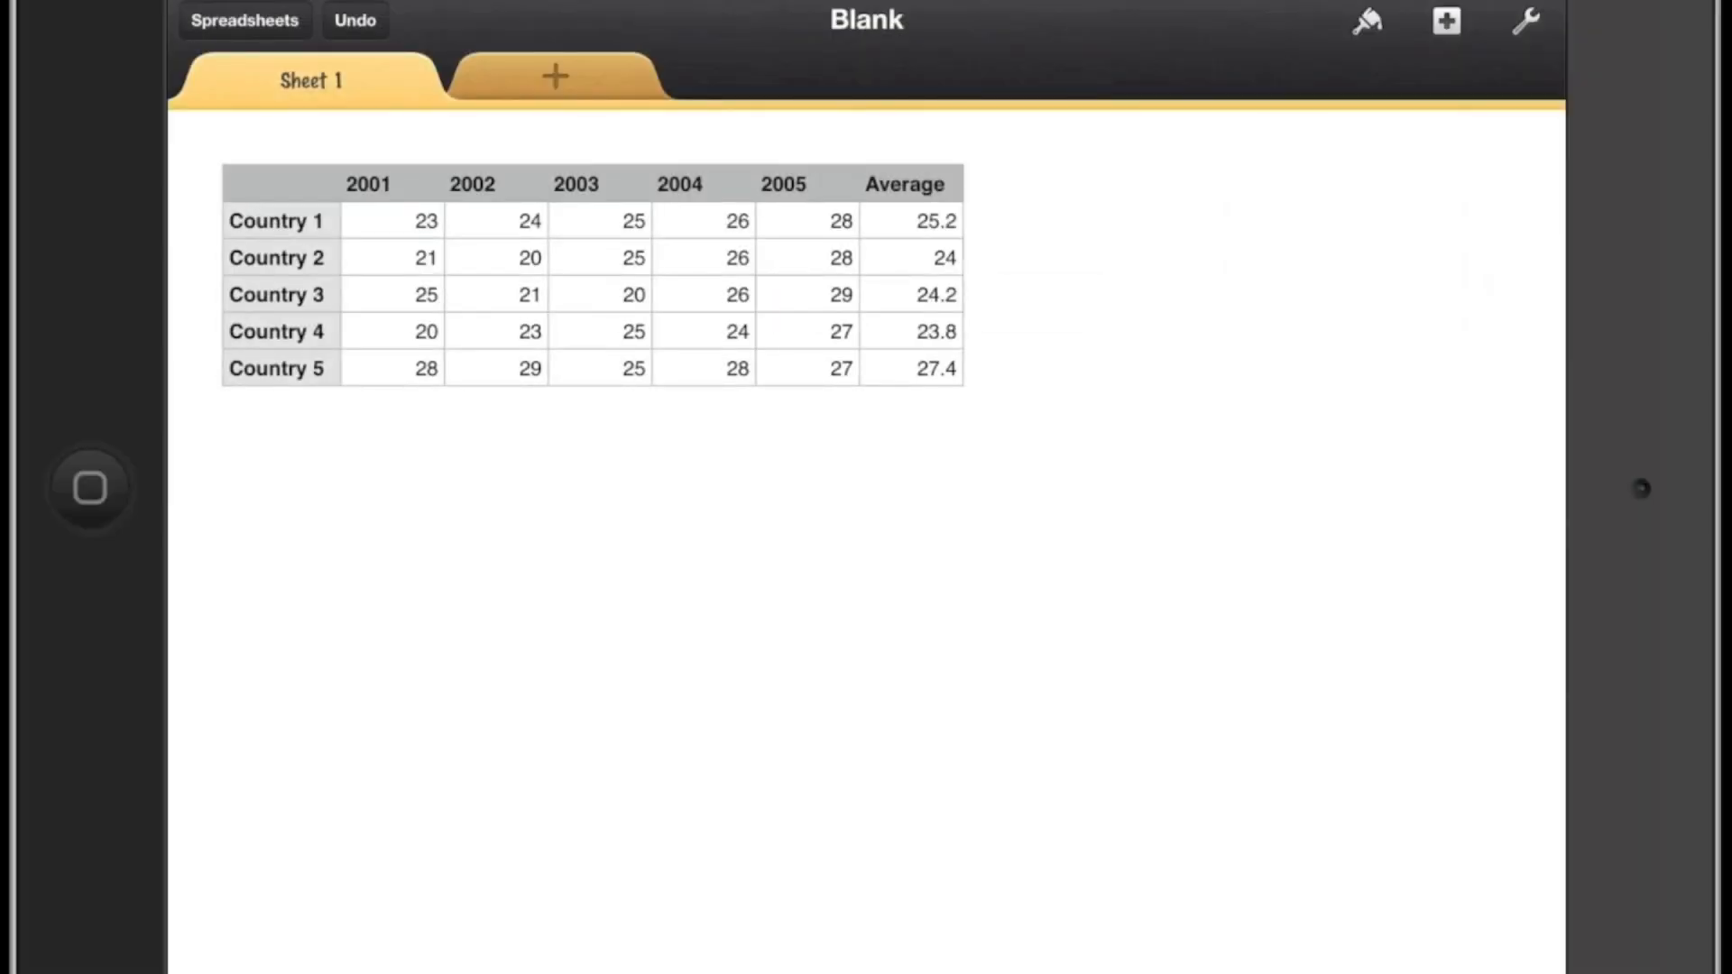
{"action": "left_click", "coordinate": [277, 368]}
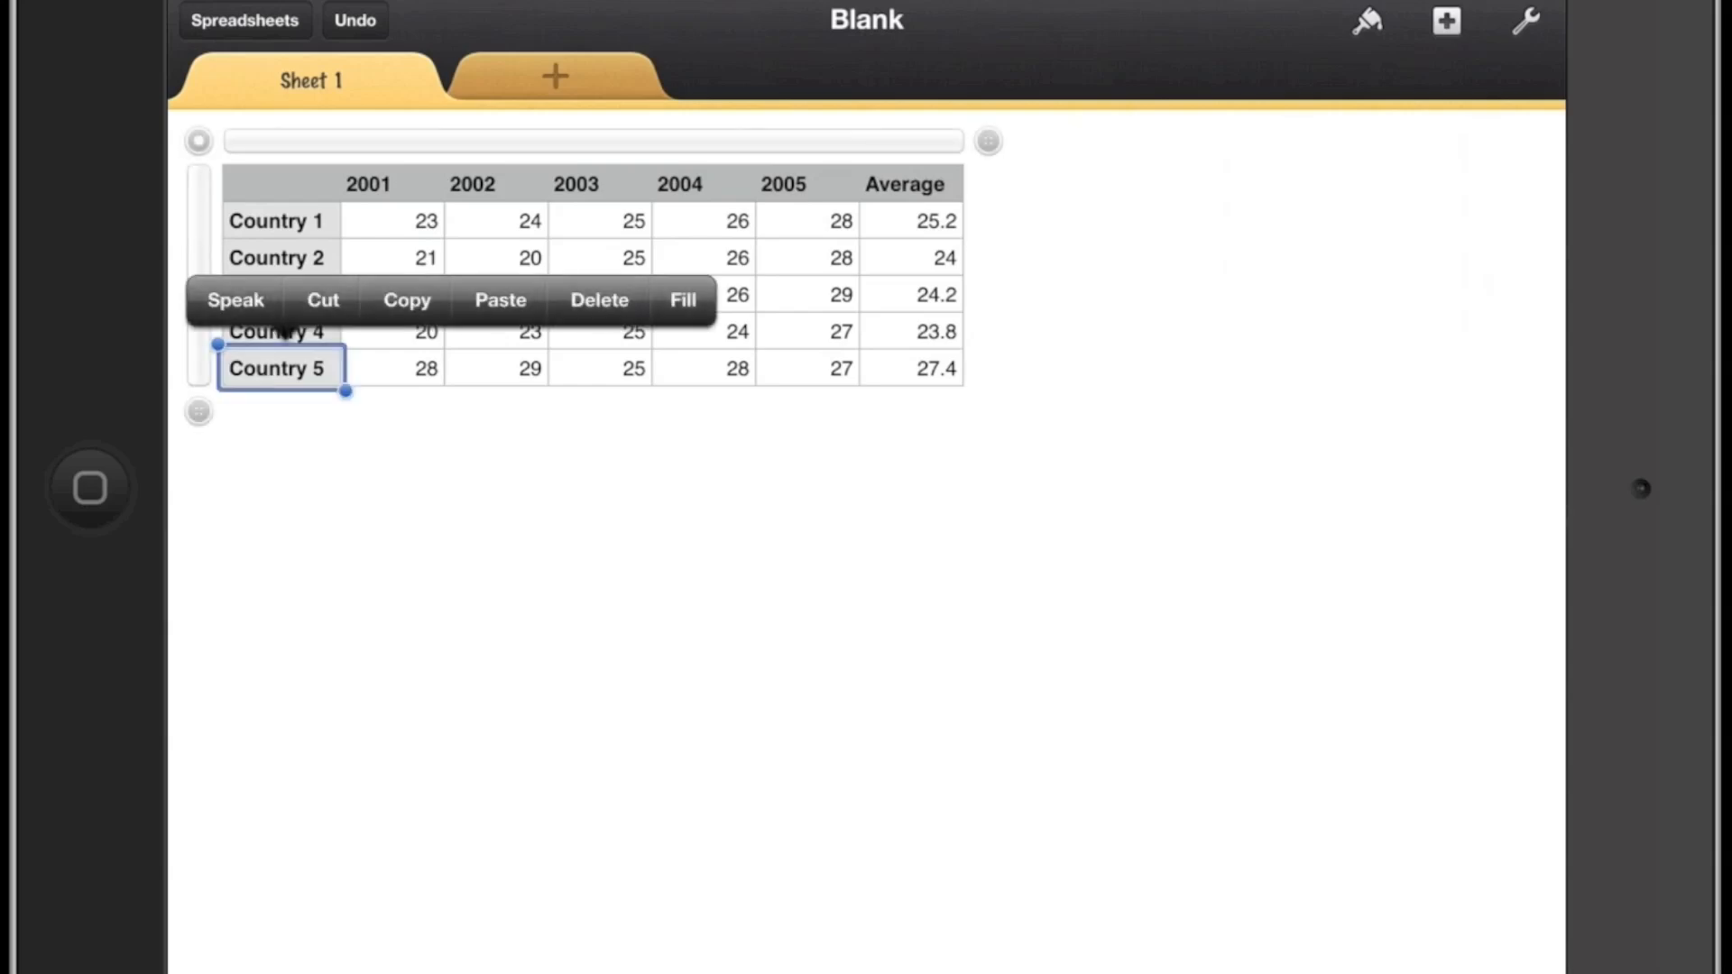
Add a row below Country 5, label it TOTAL and start editing its 2001 cell.
{"action": "left_click", "coordinate": [501, 299]}
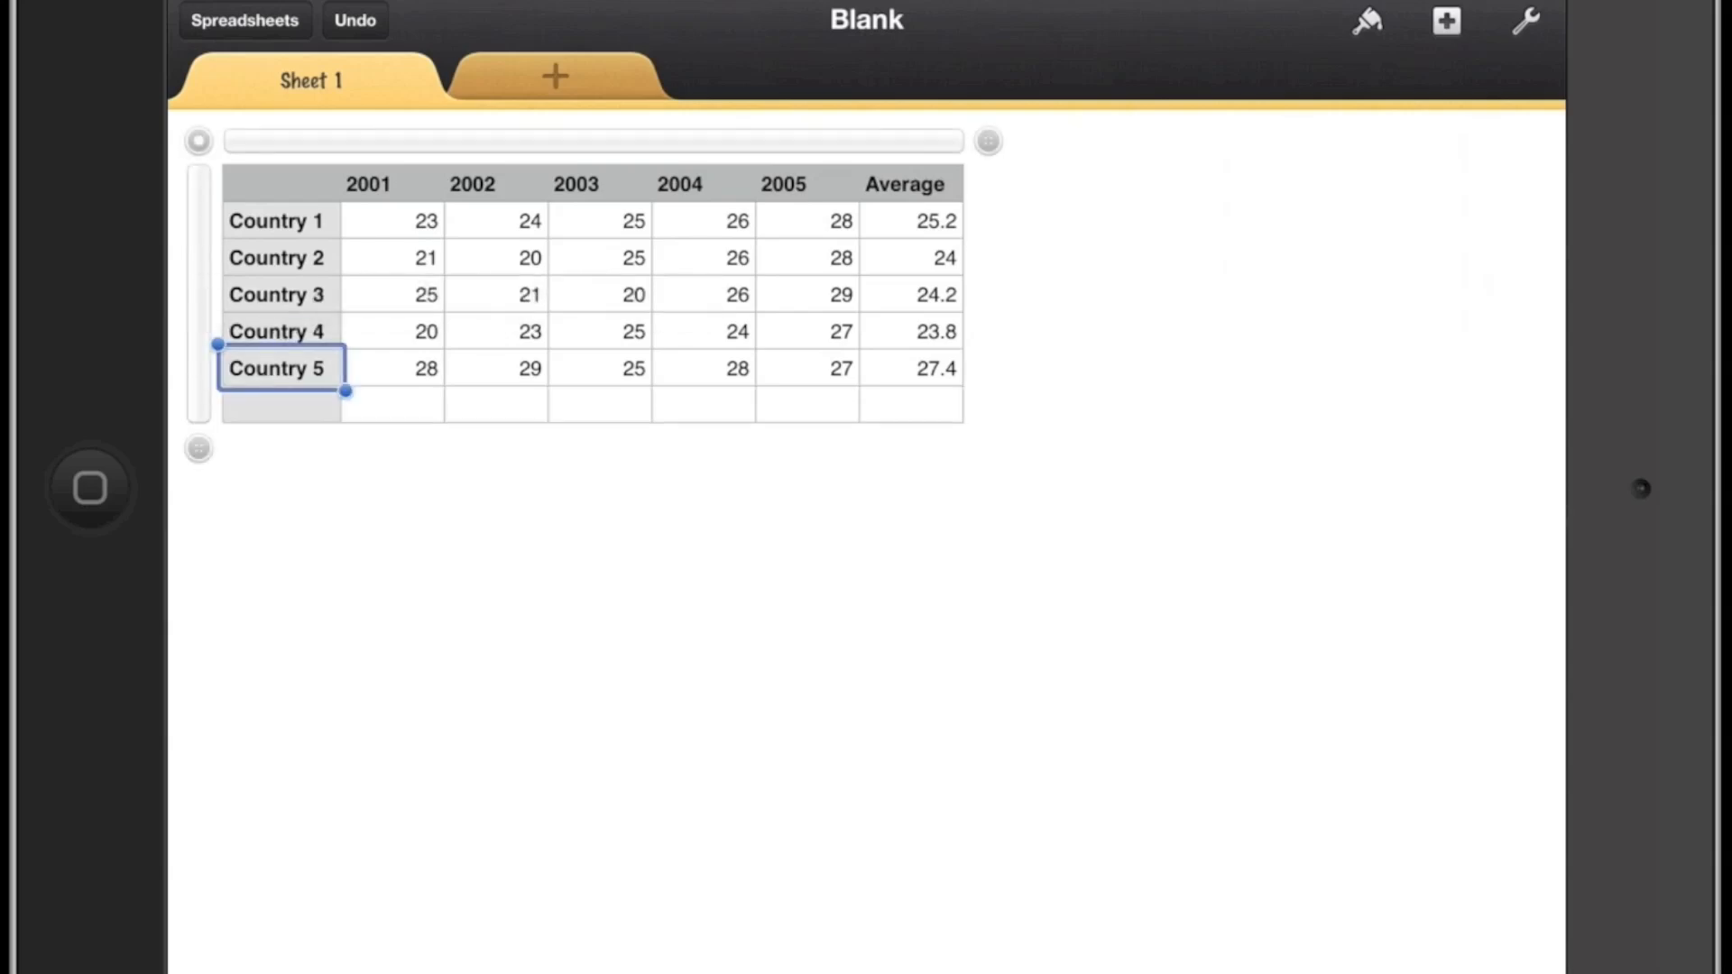
{"action": "left_click", "coordinate": [280, 404]}
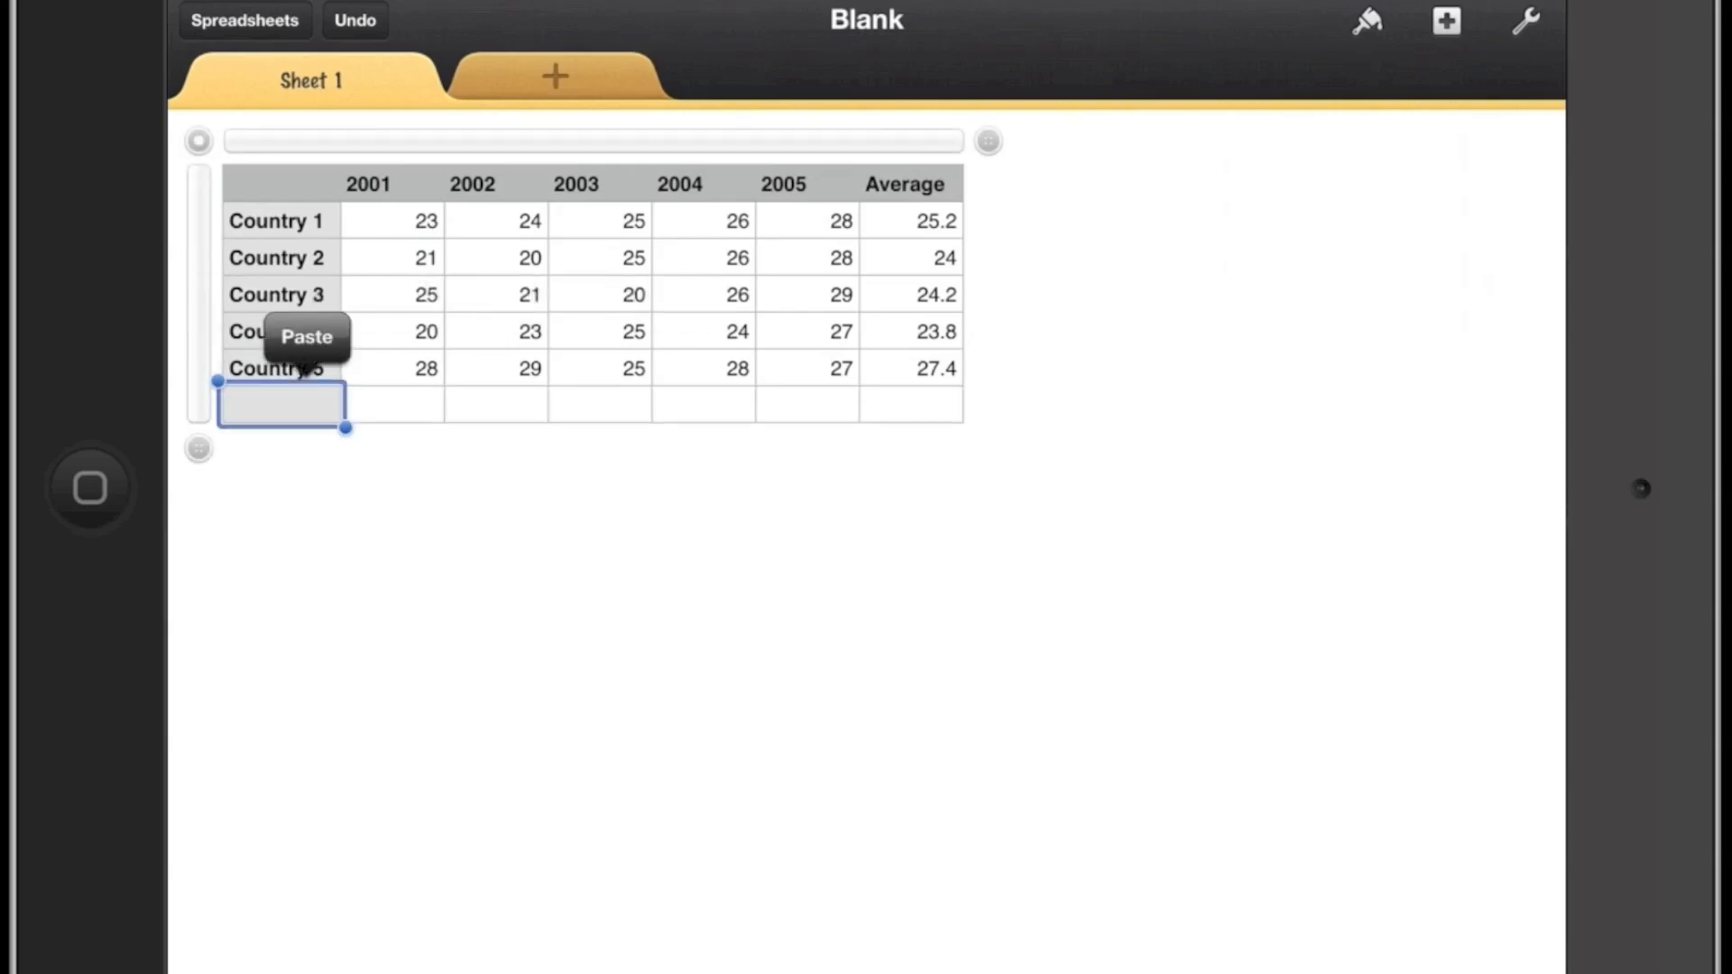
{"action": "double_click", "coordinate": [280, 406]}
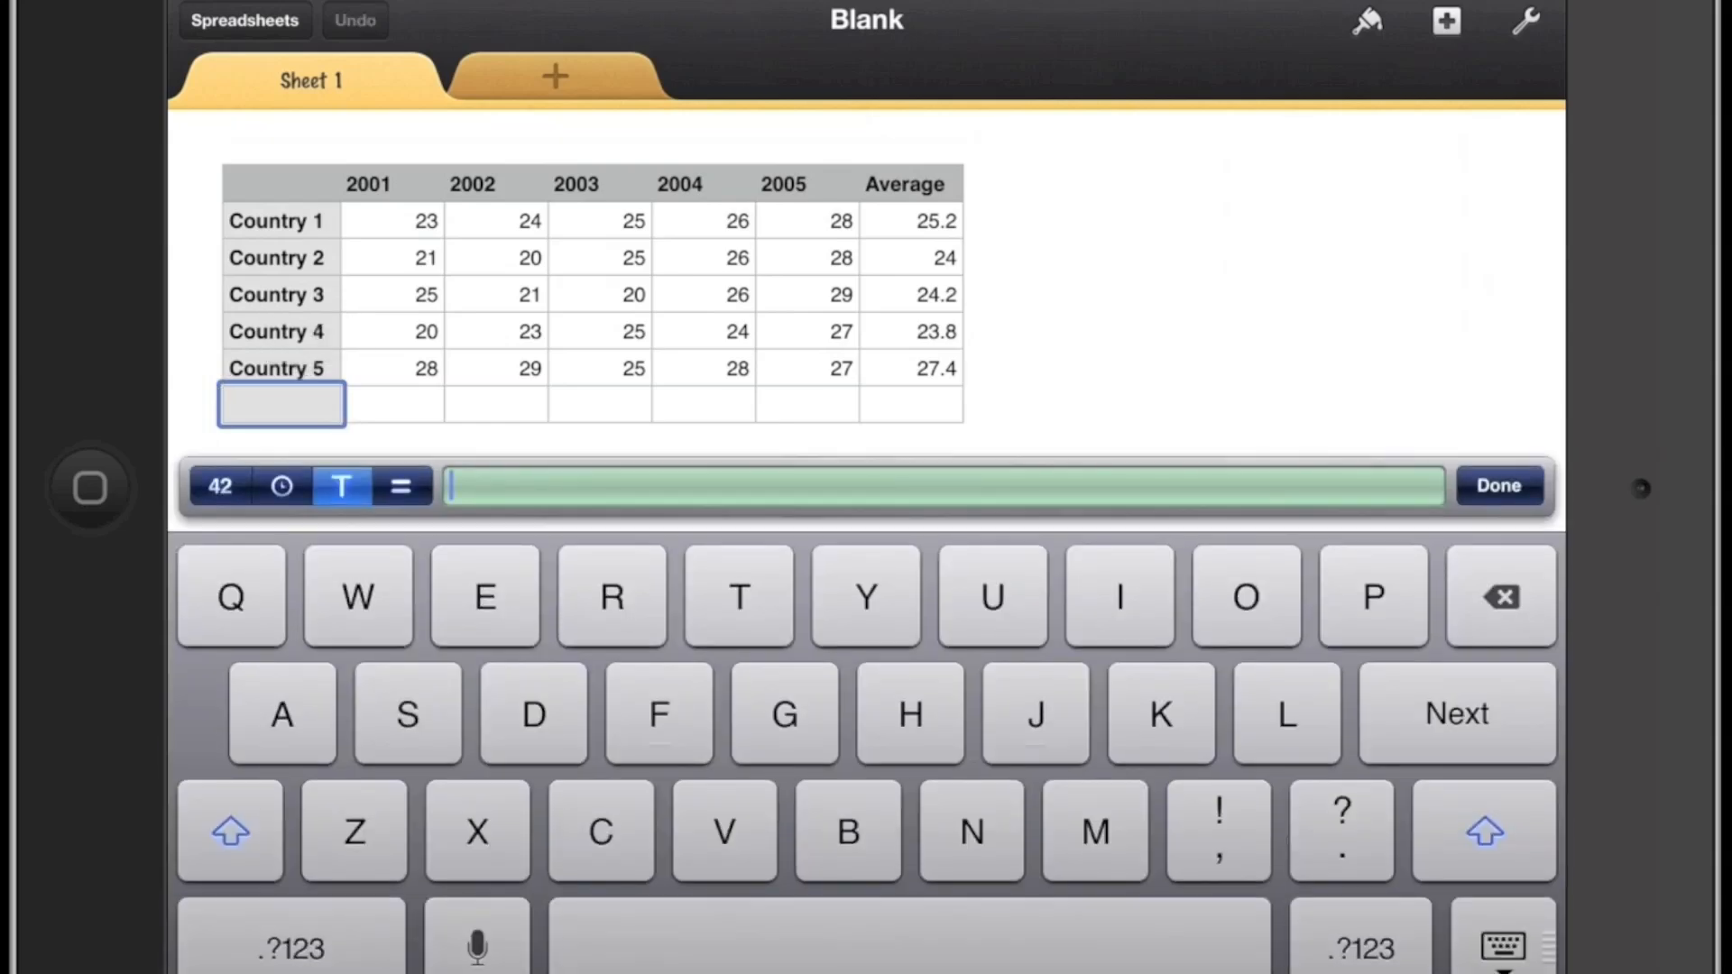
{"action": "left_click", "coordinate": [1485, 831]}
{"action": "type", "text": "TOT"}
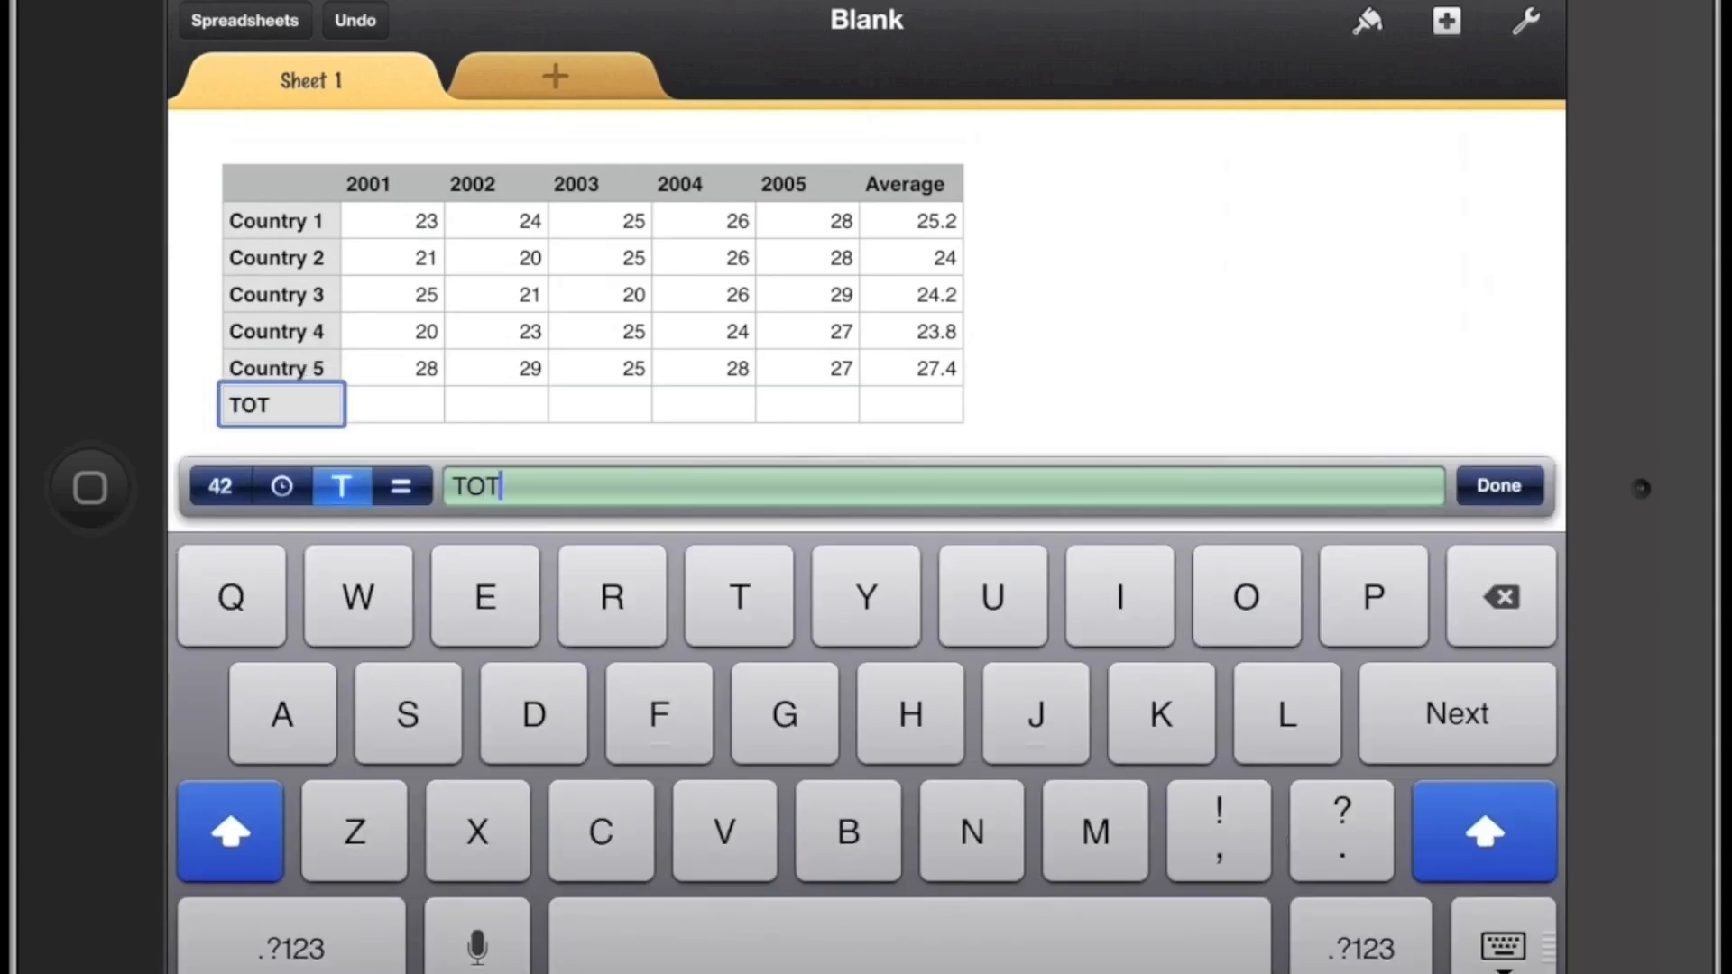
{"action": "type", "text": "AL"}
{"action": "left_click", "coordinate": [1499, 485]}
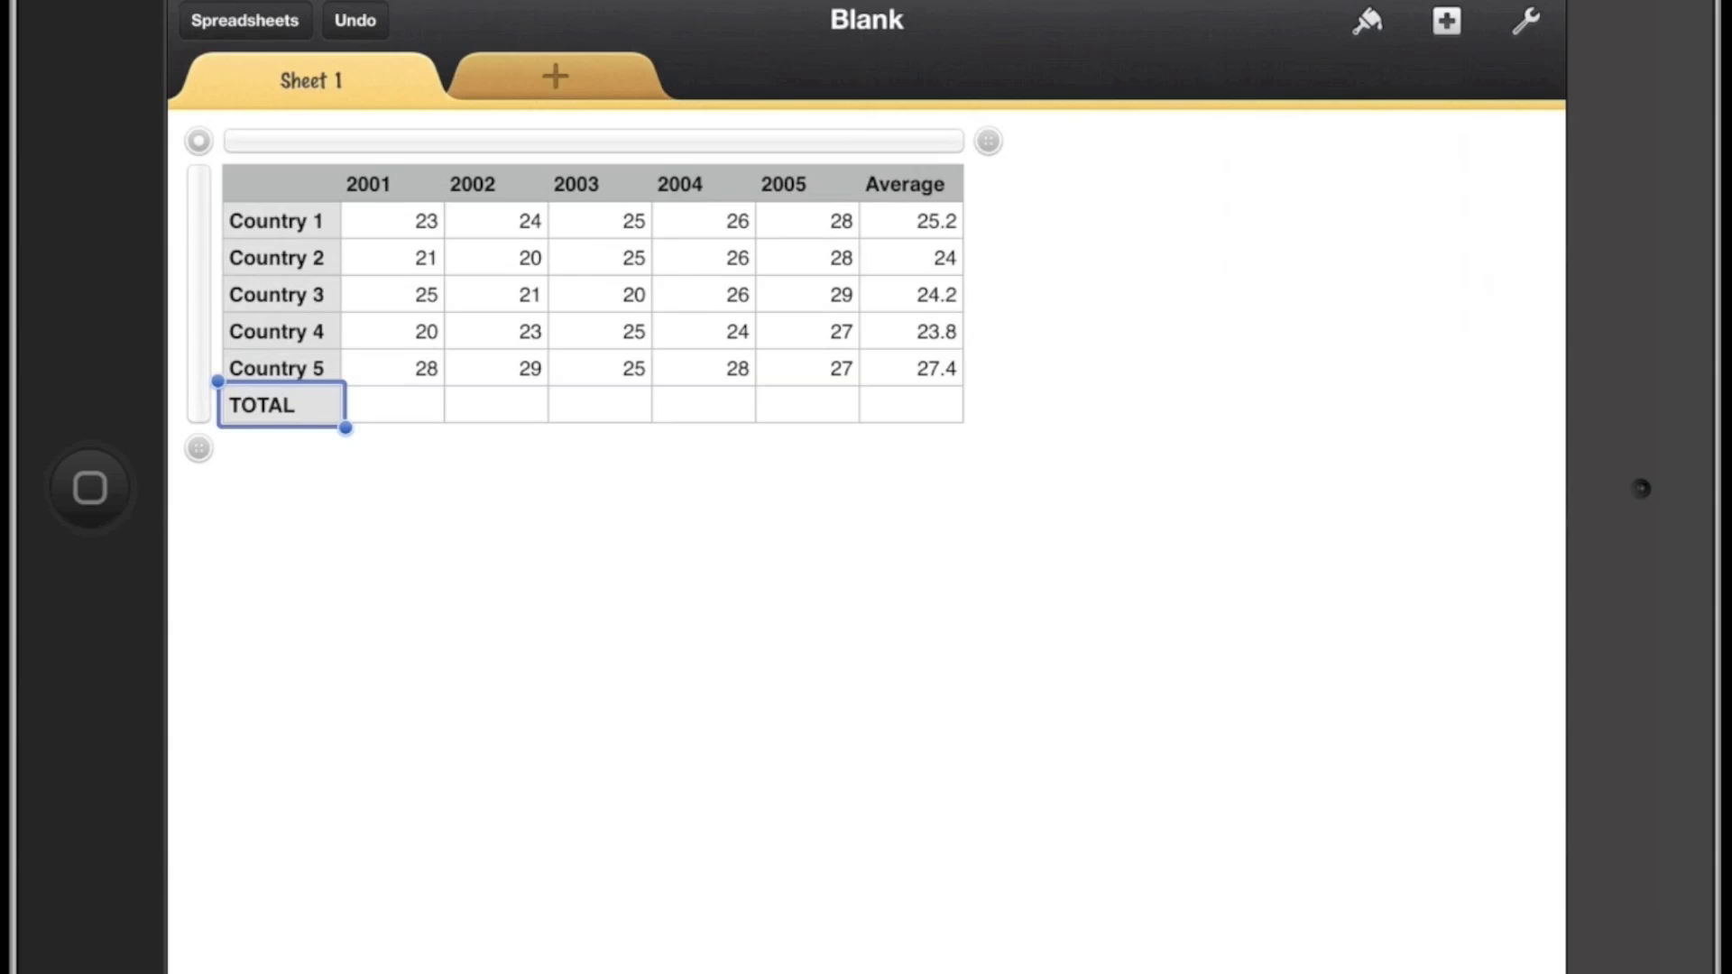
{"action": "left_click", "coordinate": [392, 405]}
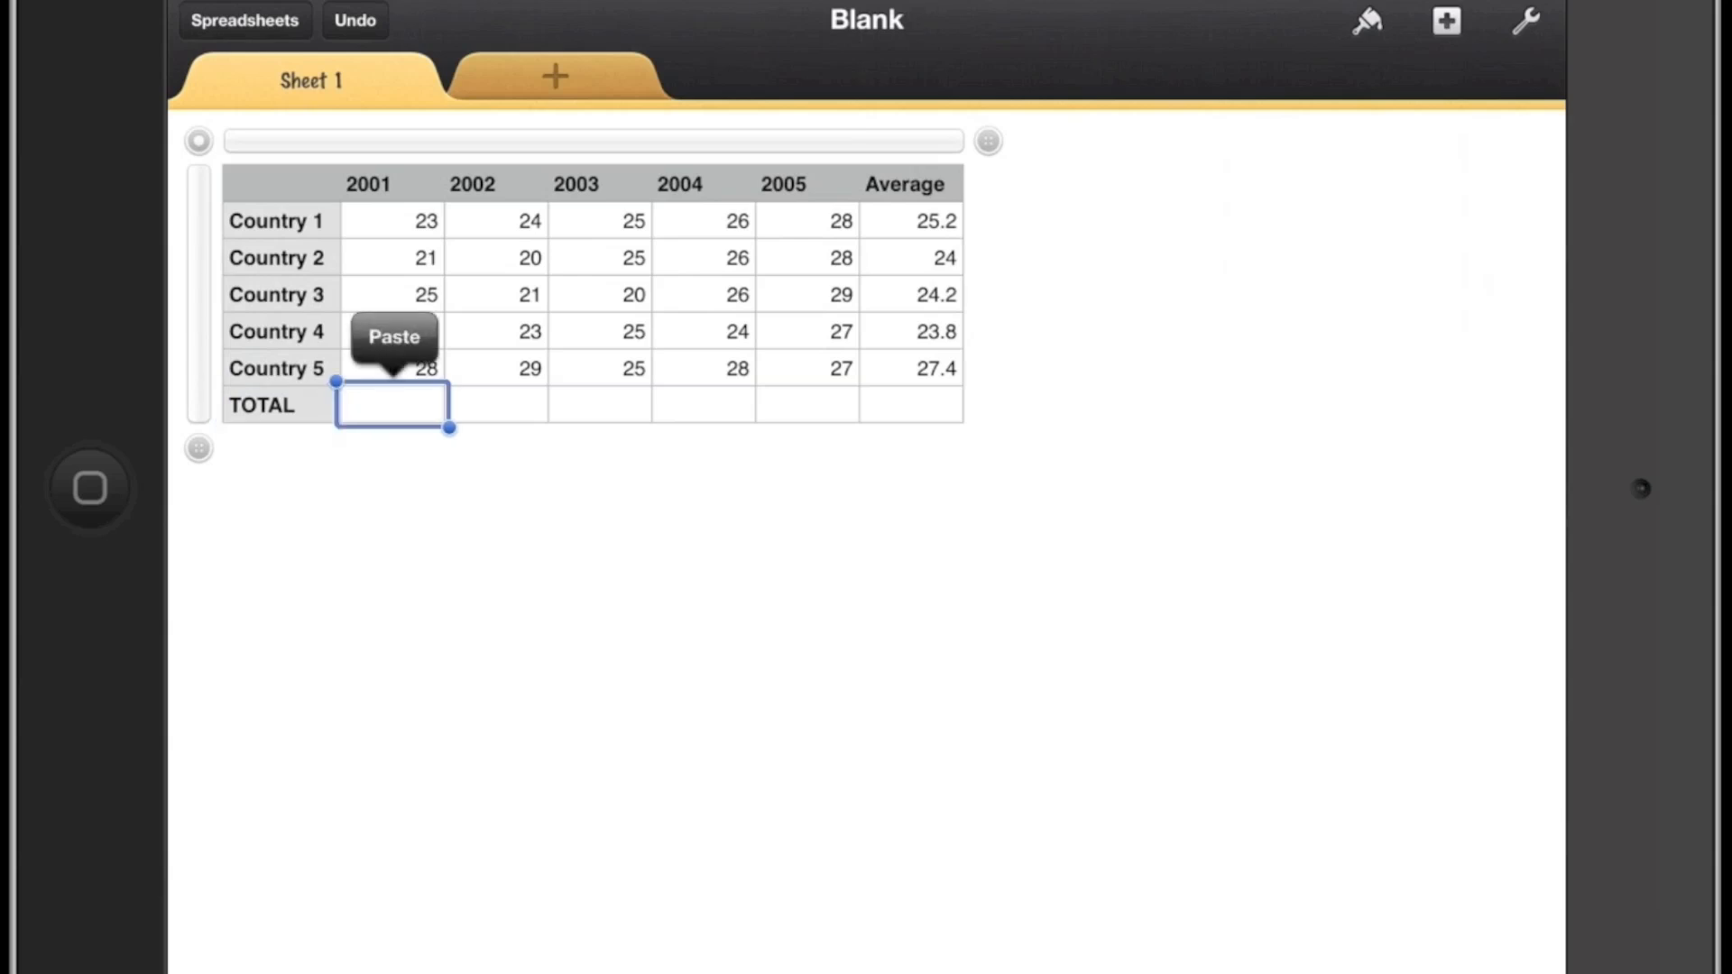
{"action": "double_click", "coordinate": [393, 404]}
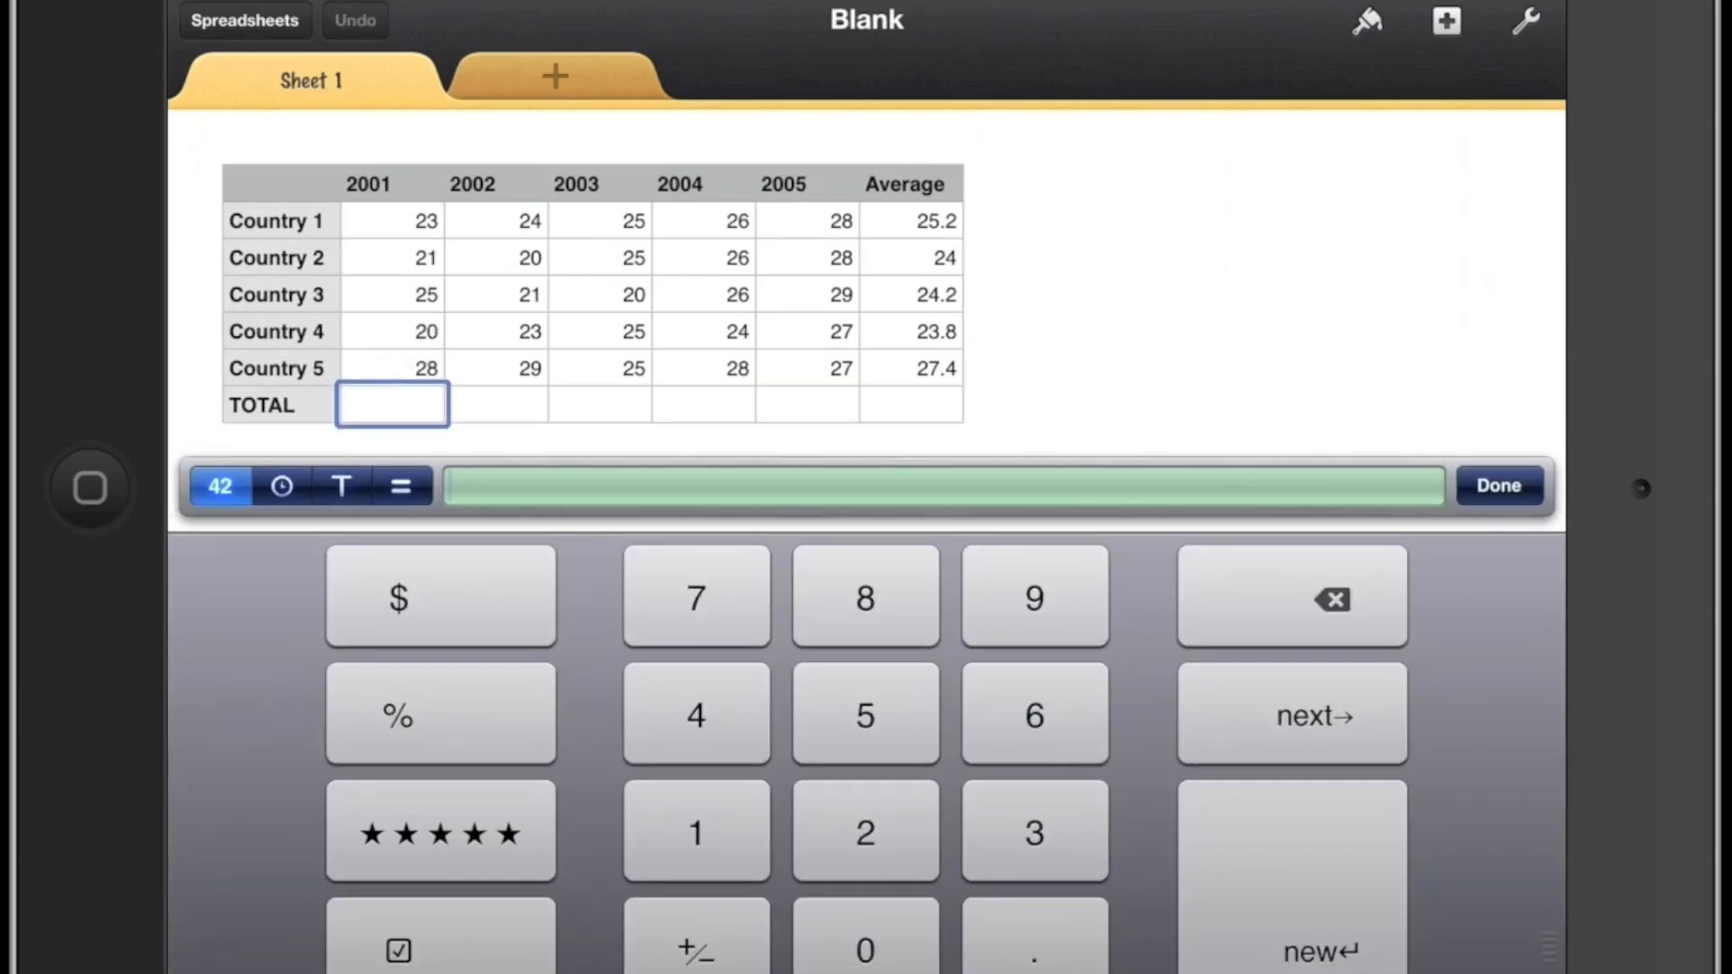
Enter SUM(B2:B6) in the 2001 TOTAL cell, giving 117.
{"action": "left_click", "coordinate": [402, 484]}
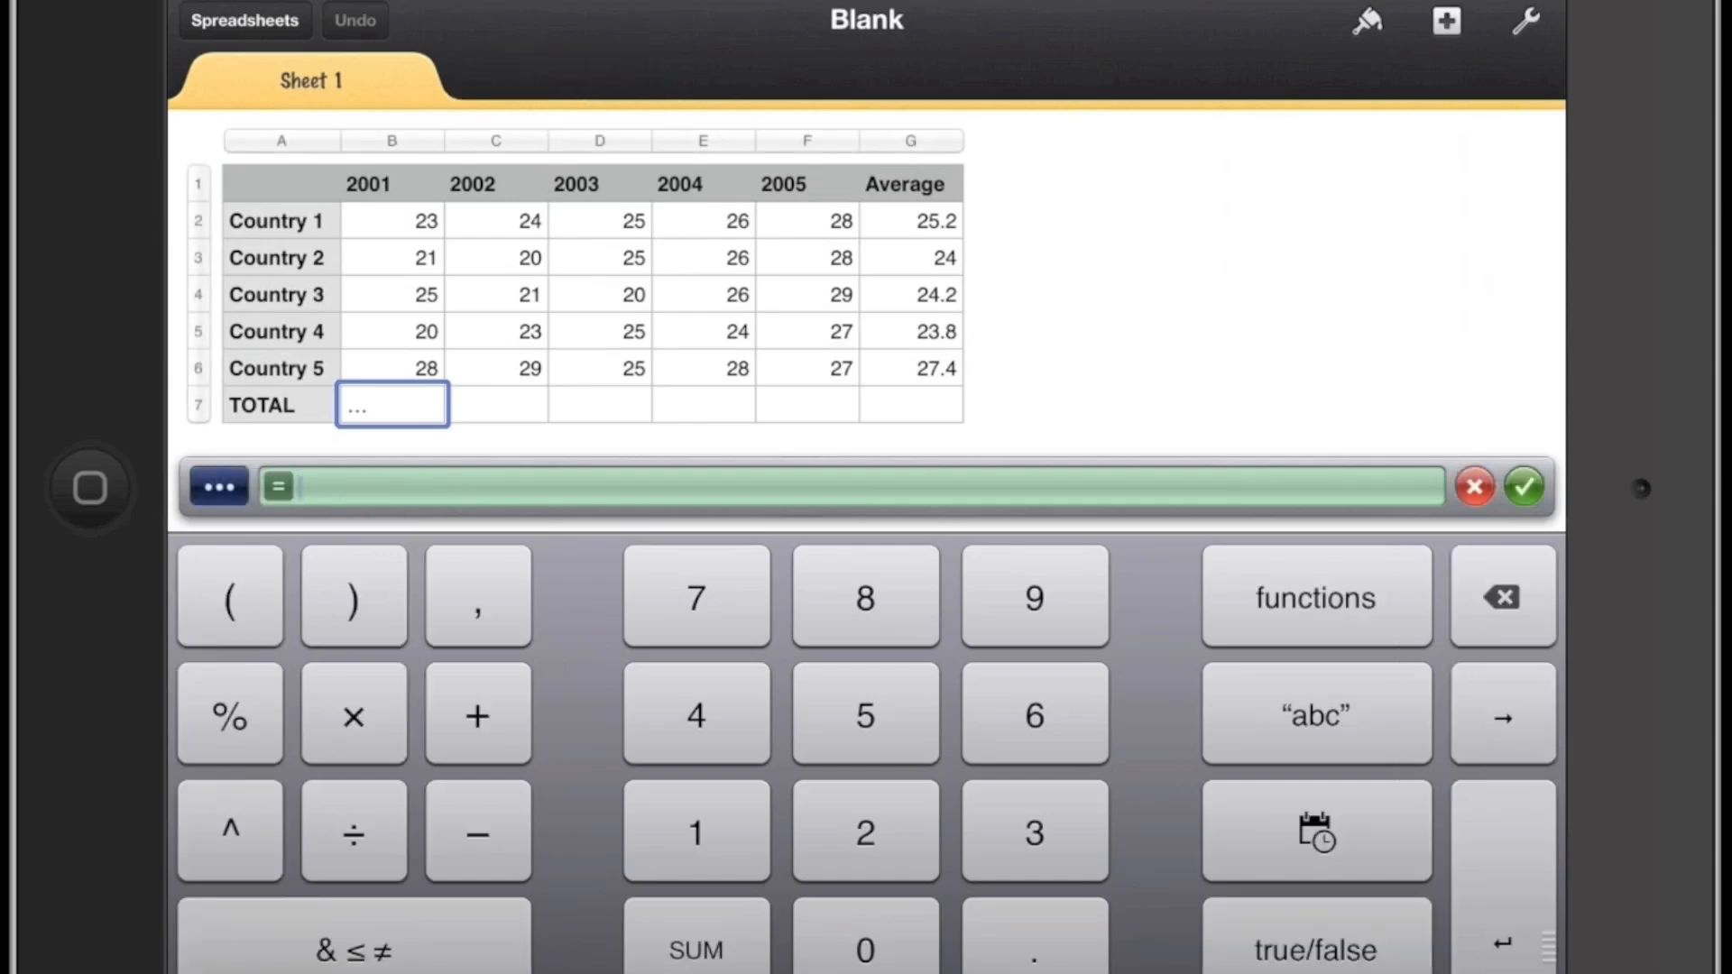
{"action": "left_click", "coordinate": [1316, 598]}
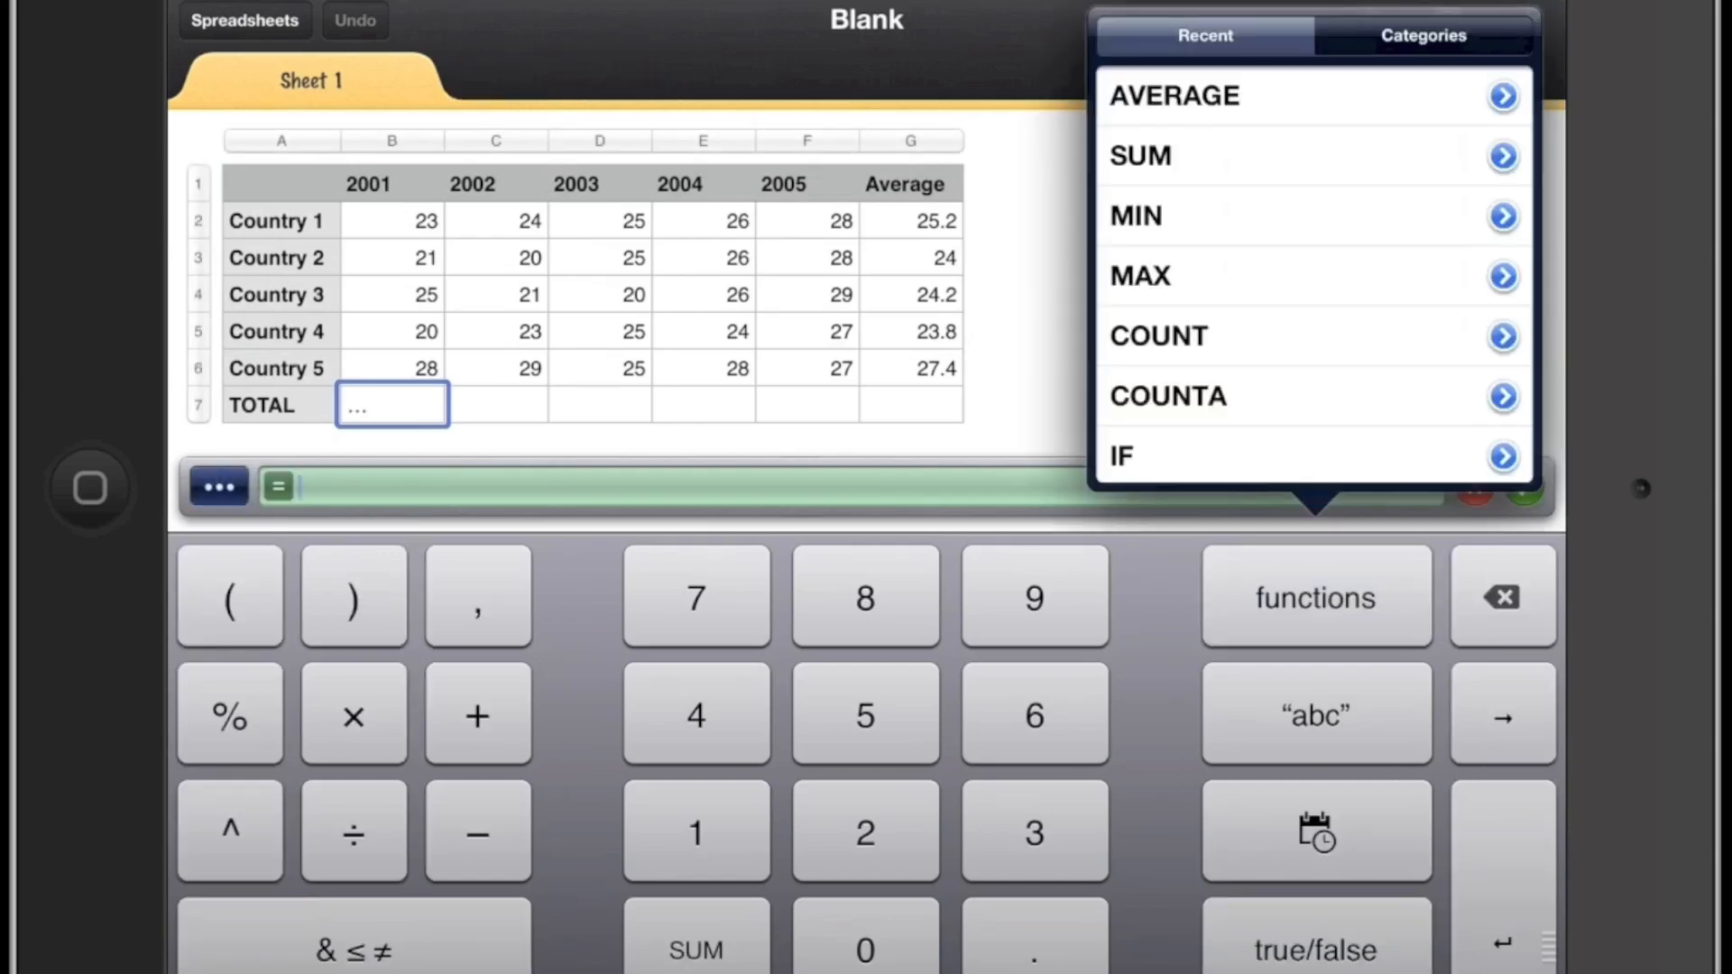
{"action": "left_click", "coordinate": [1218, 155]}
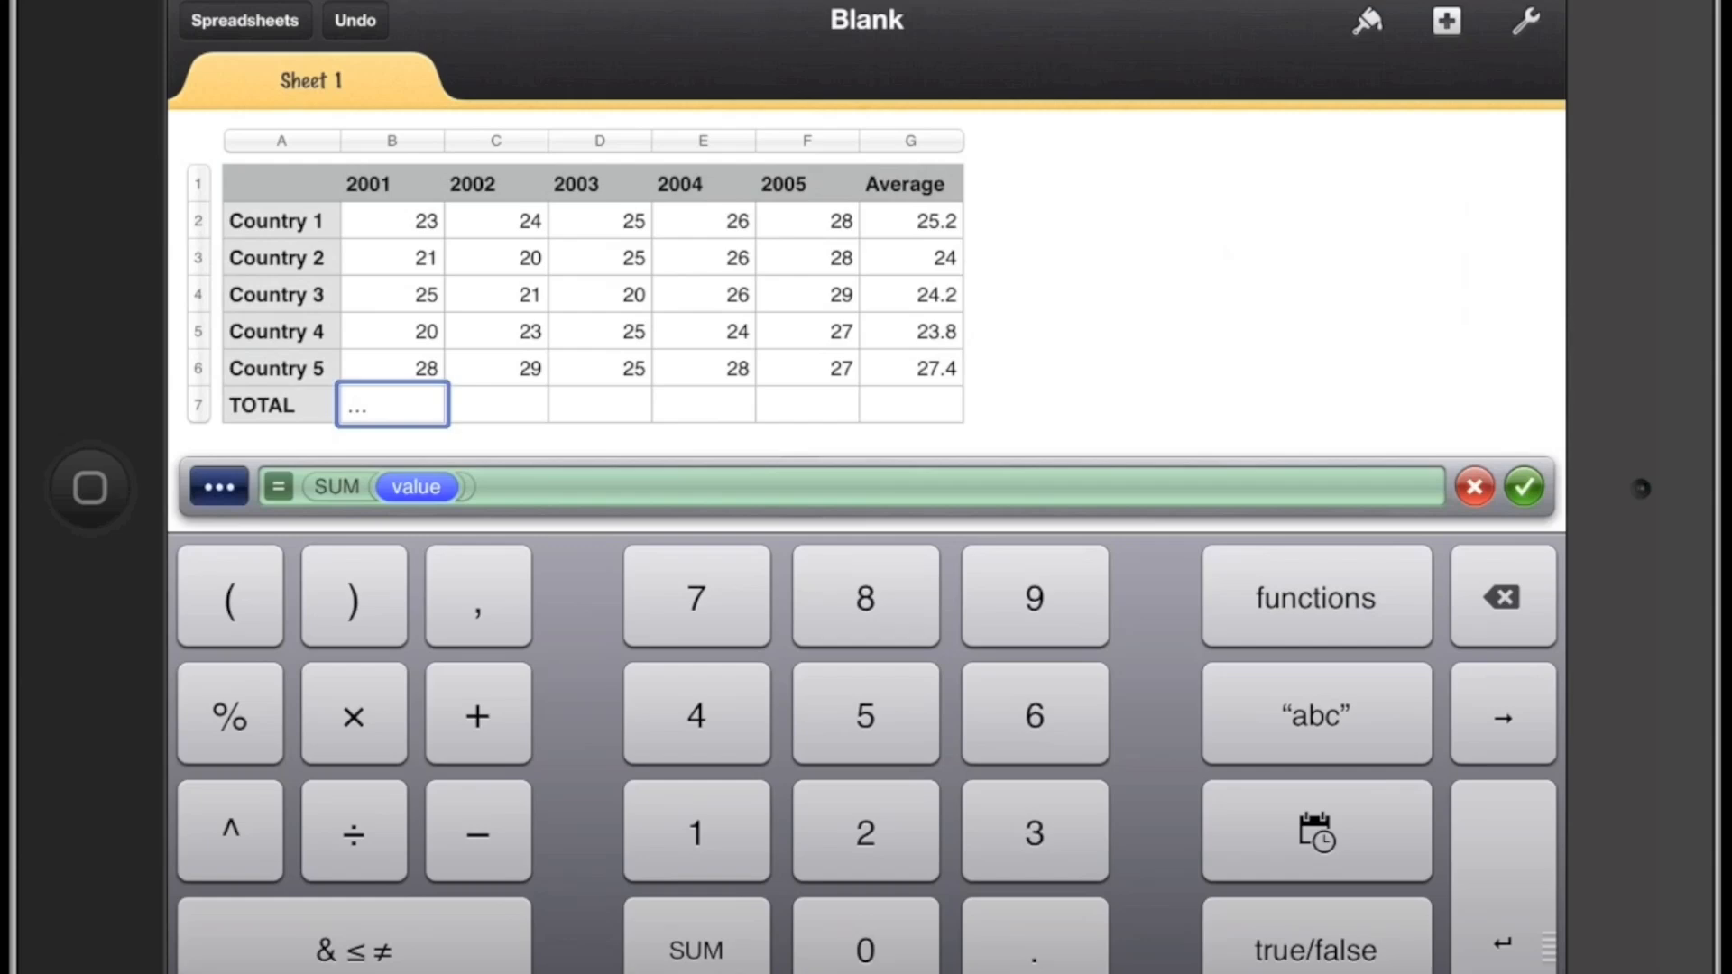
{"action": "left_click", "coordinate": [392, 221]}
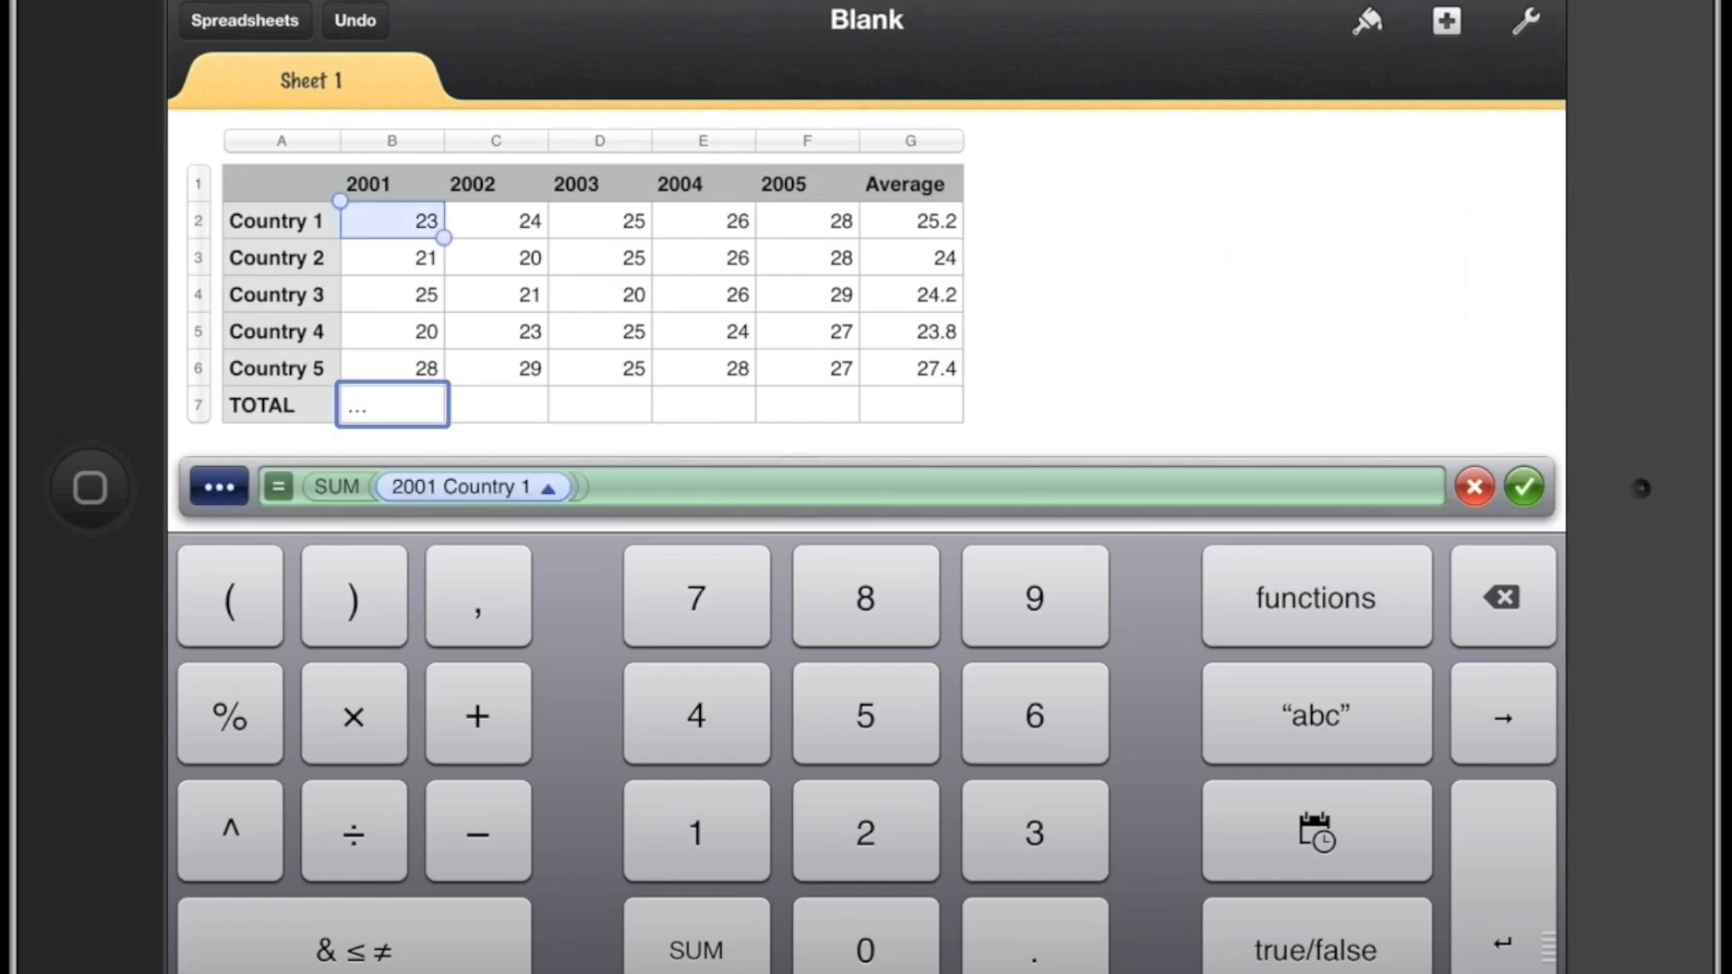
{"action": "left_click_drag", "start_coordinate": [444, 237], "coordinate": [444, 385]}
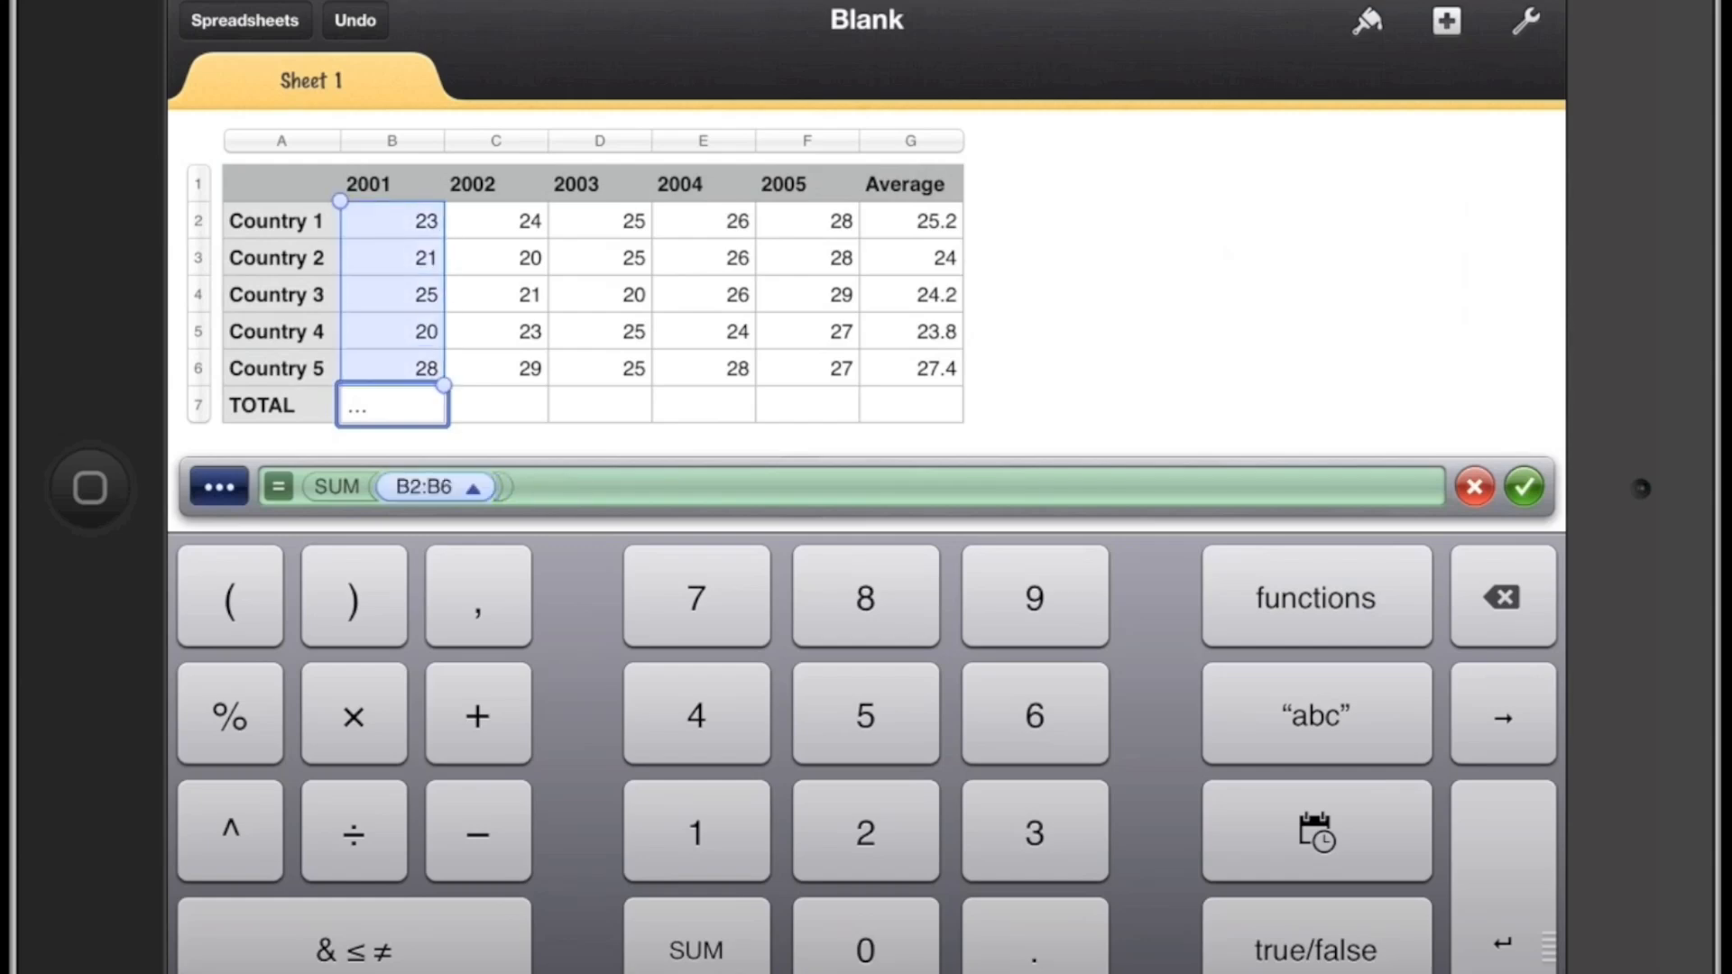
{"action": "left_click", "coordinate": [1524, 487]}
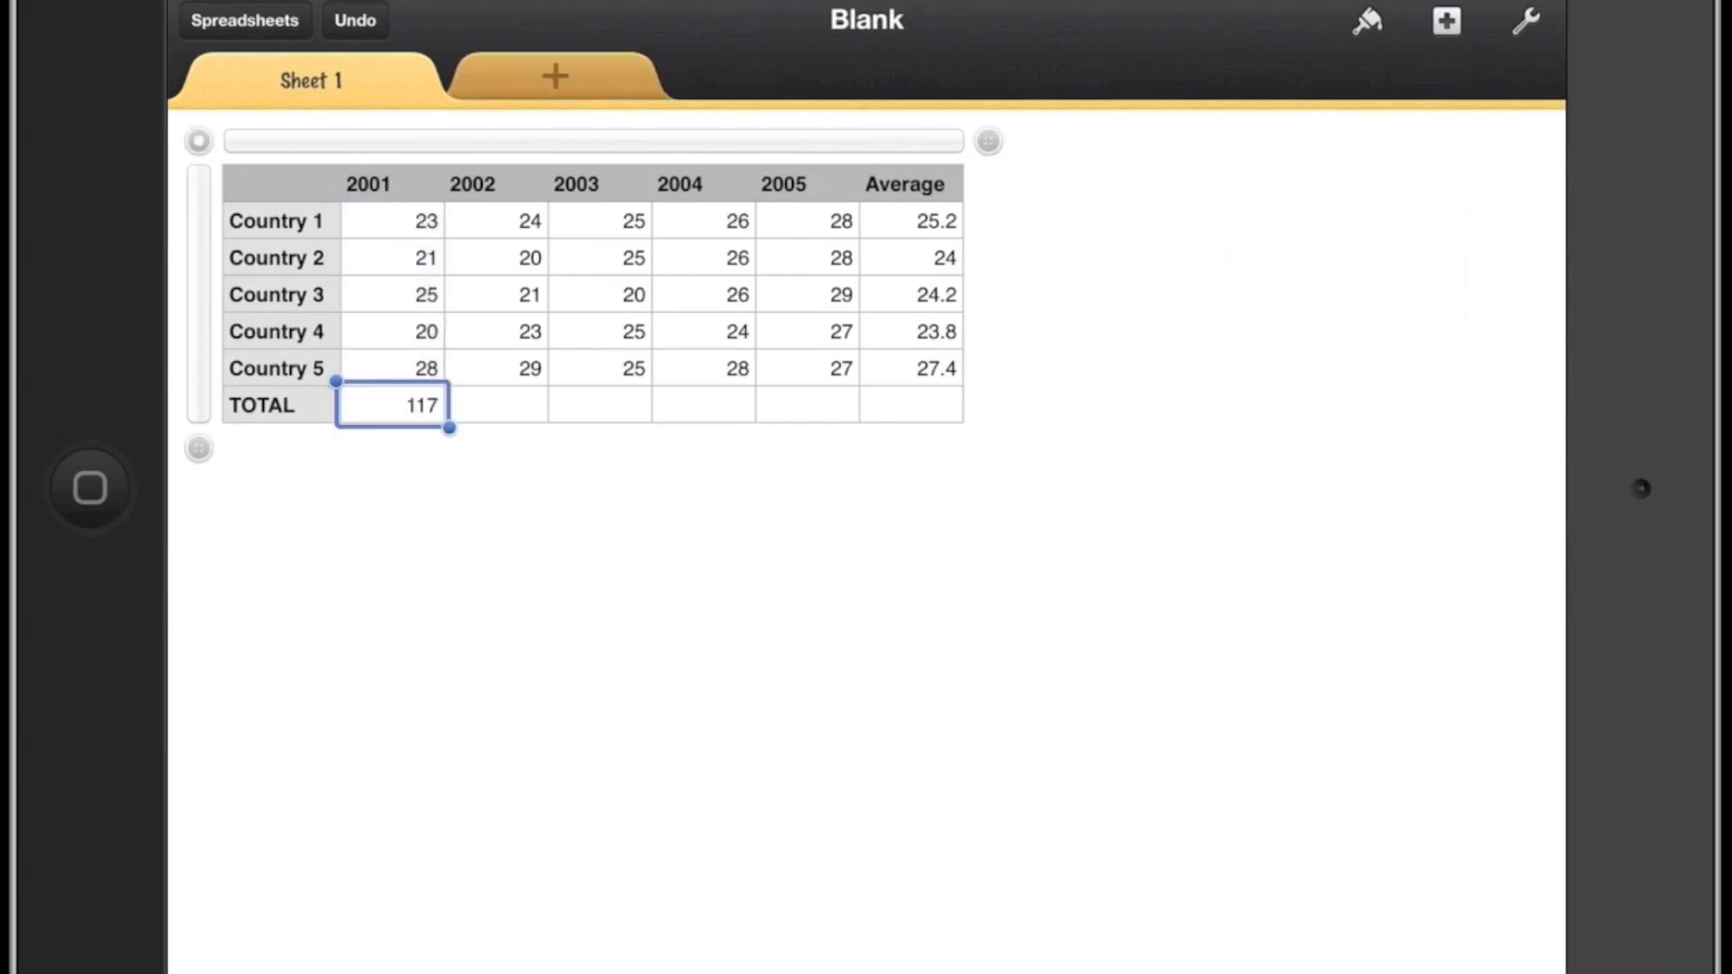
Copy the 2001 total formula.
{"action": "left_click", "coordinate": [498, 405]}
{"action": "left_click", "coordinate": [391, 405]}
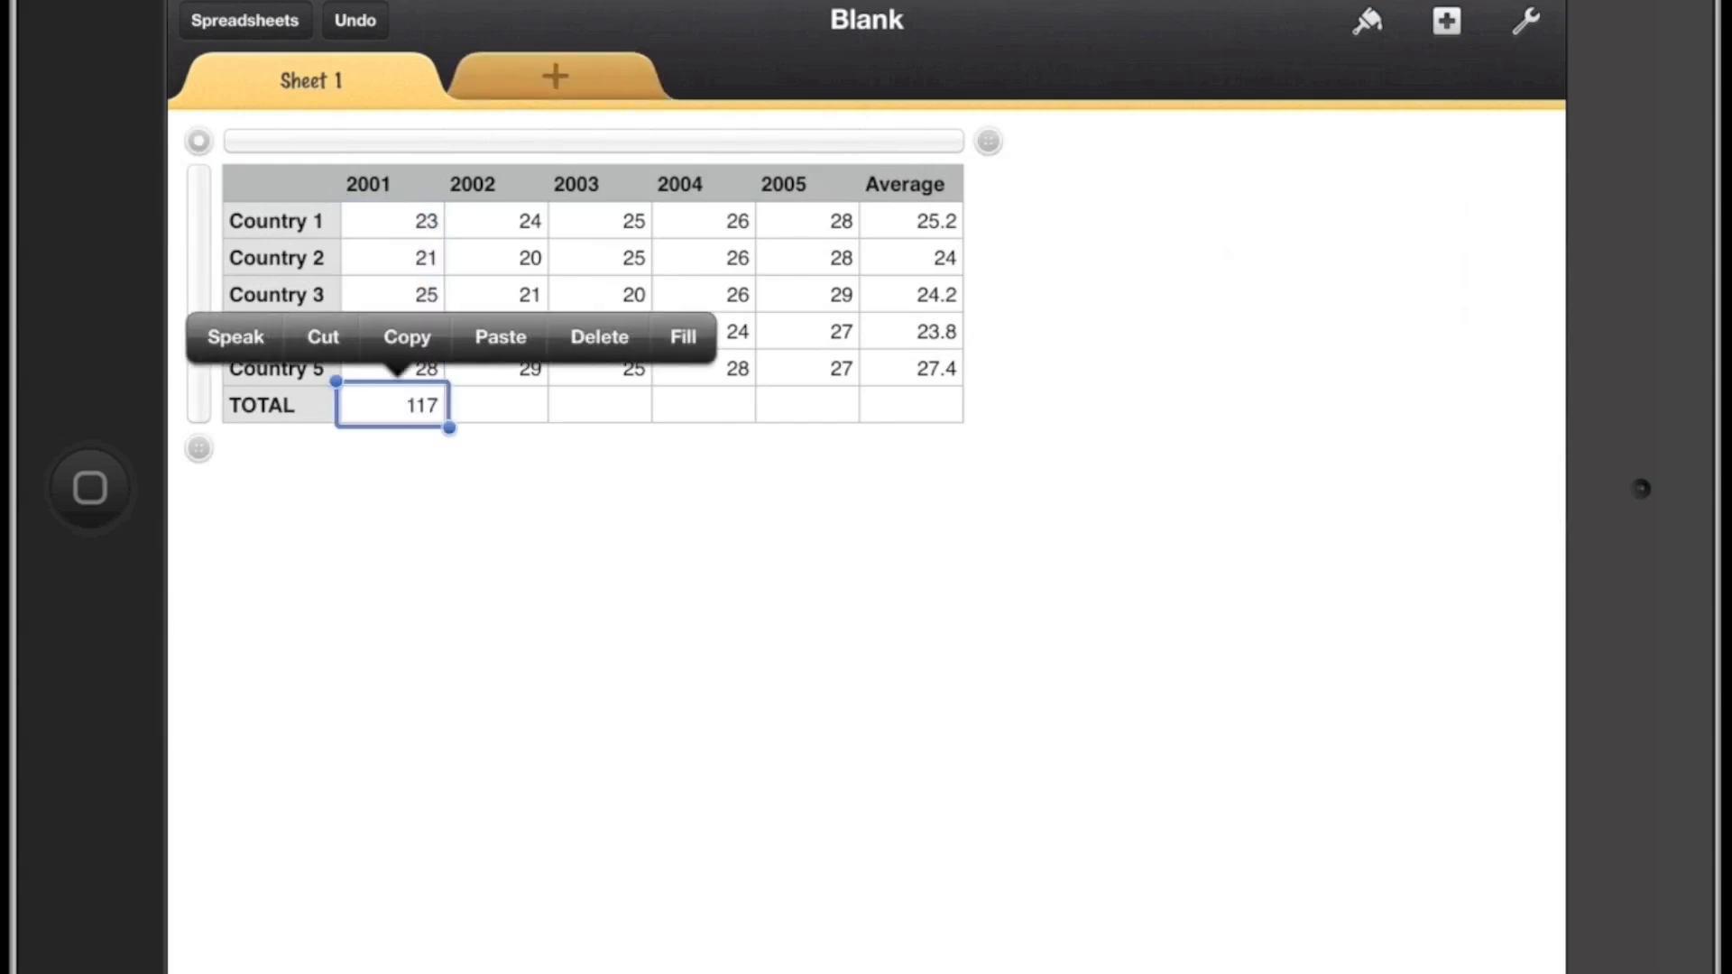
{"action": "left_click", "coordinate": [408, 336]}
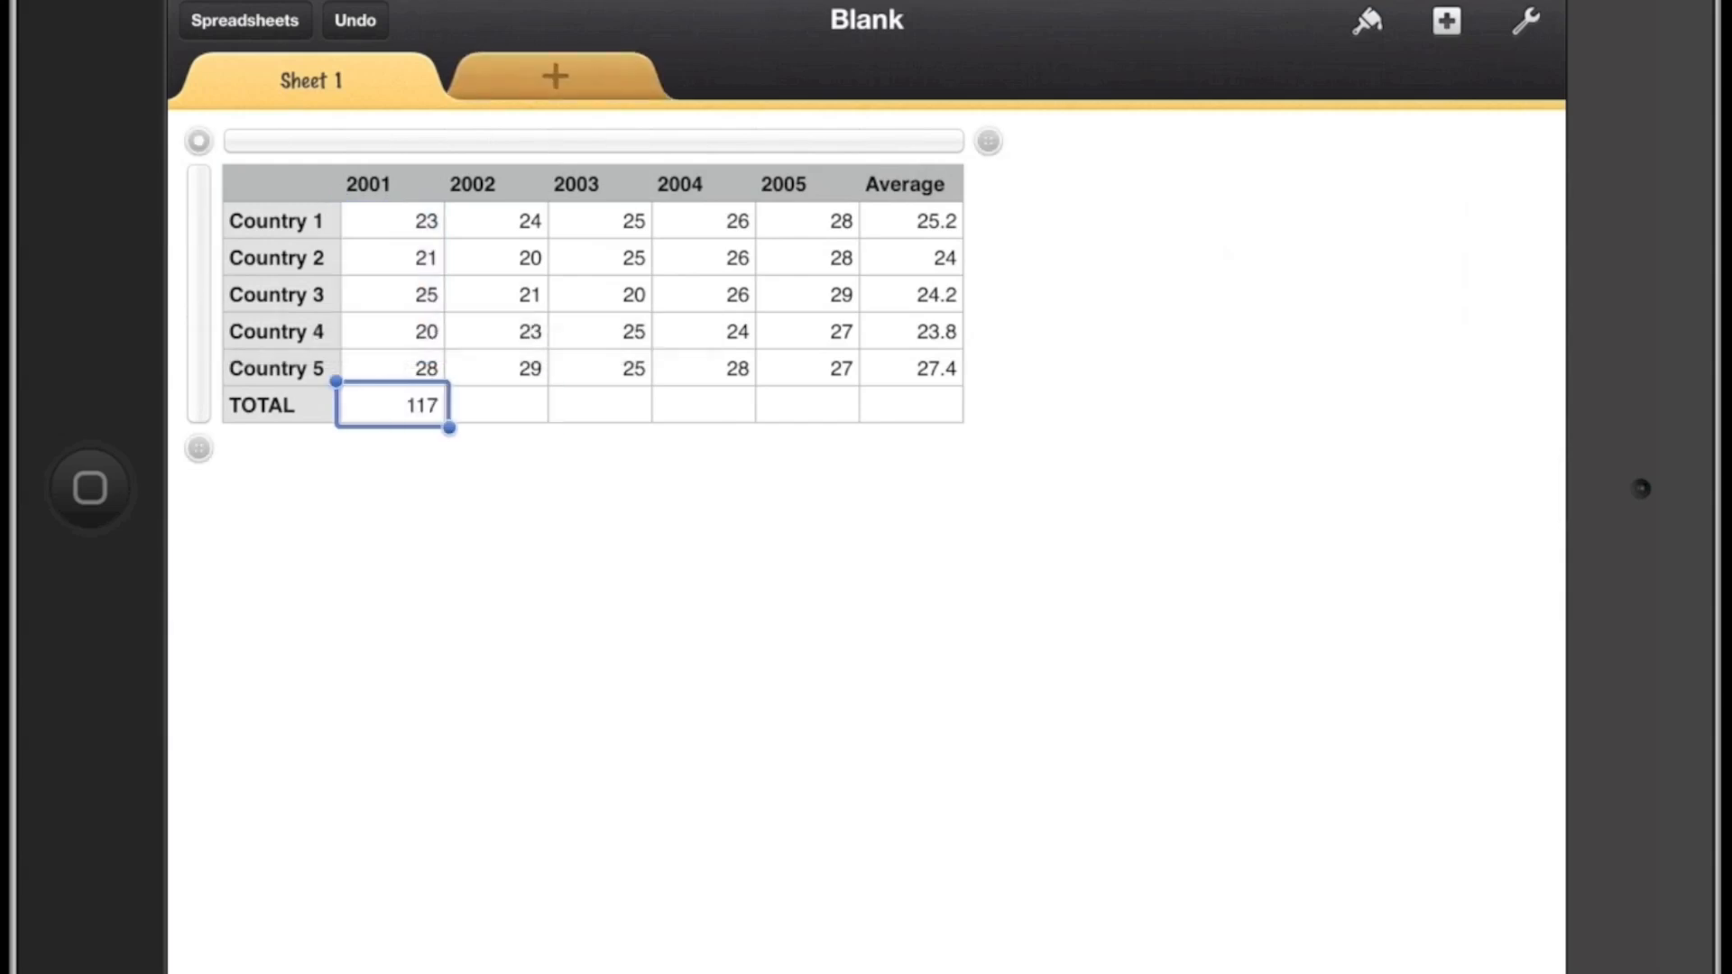
Paste the sum formula into the 2002–2005 totals (117, 120, 130, 139).
{"action": "left_click", "coordinate": [496, 405]}
{"action": "left_click", "coordinate": [507, 336]}
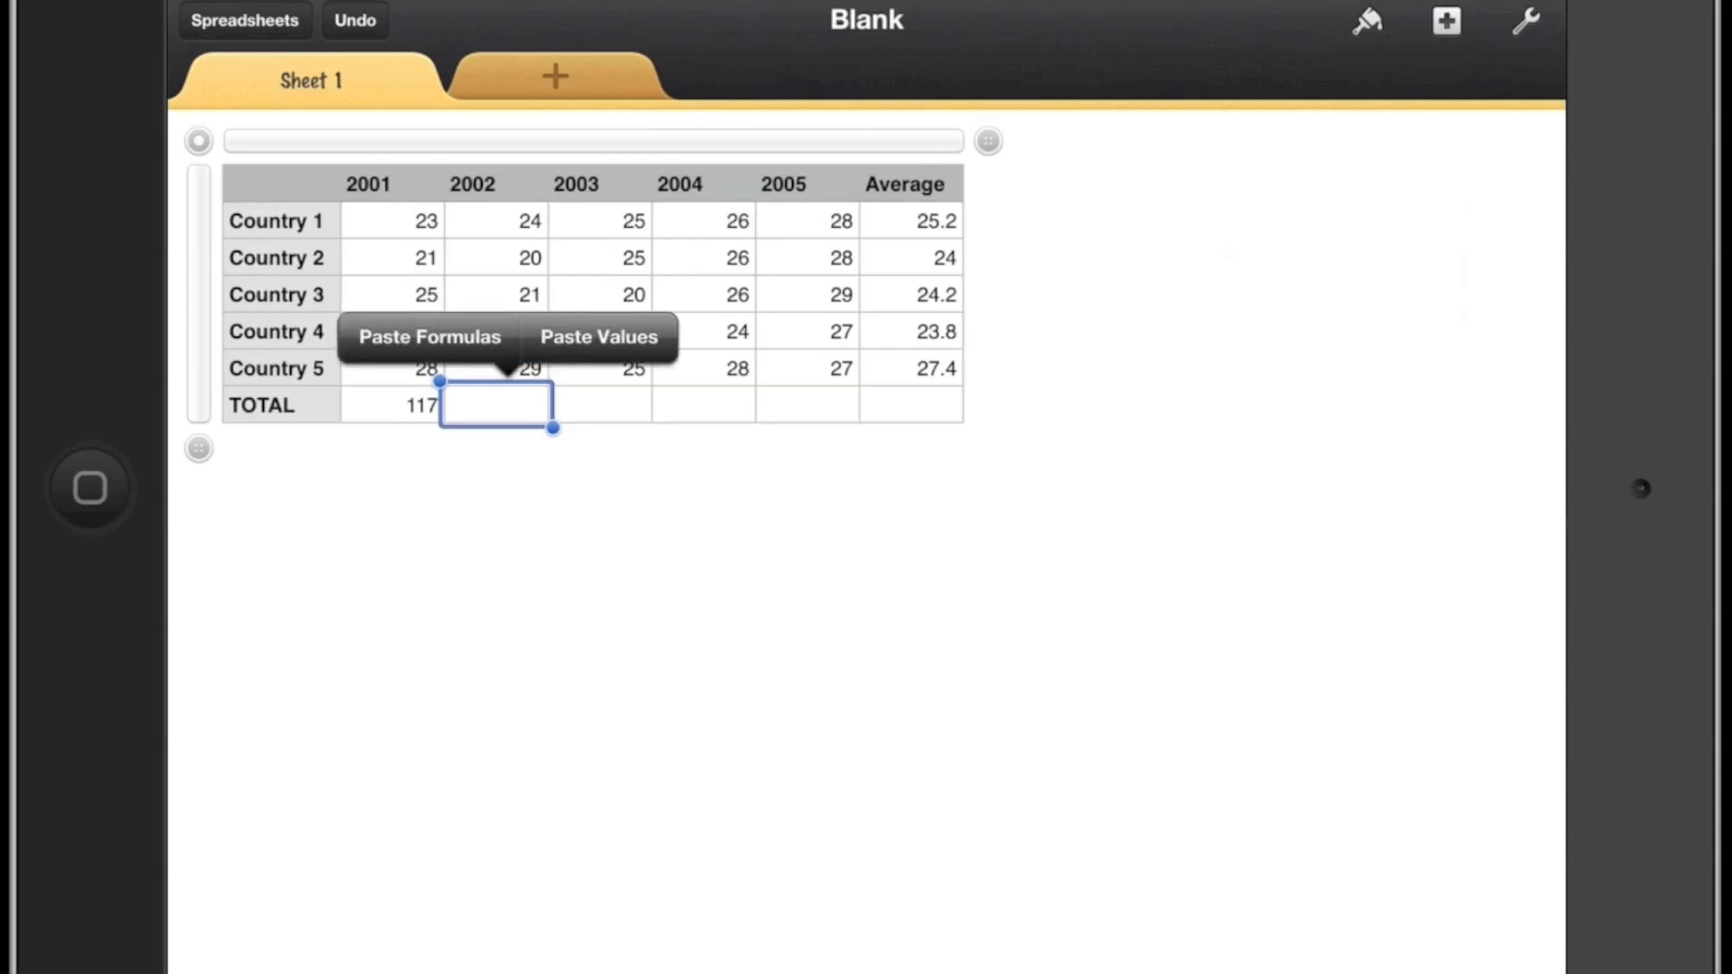
{"action": "left_click", "coordinate": [430, 337]}
{"action": "left_click", "coordinate": [600, 405]}
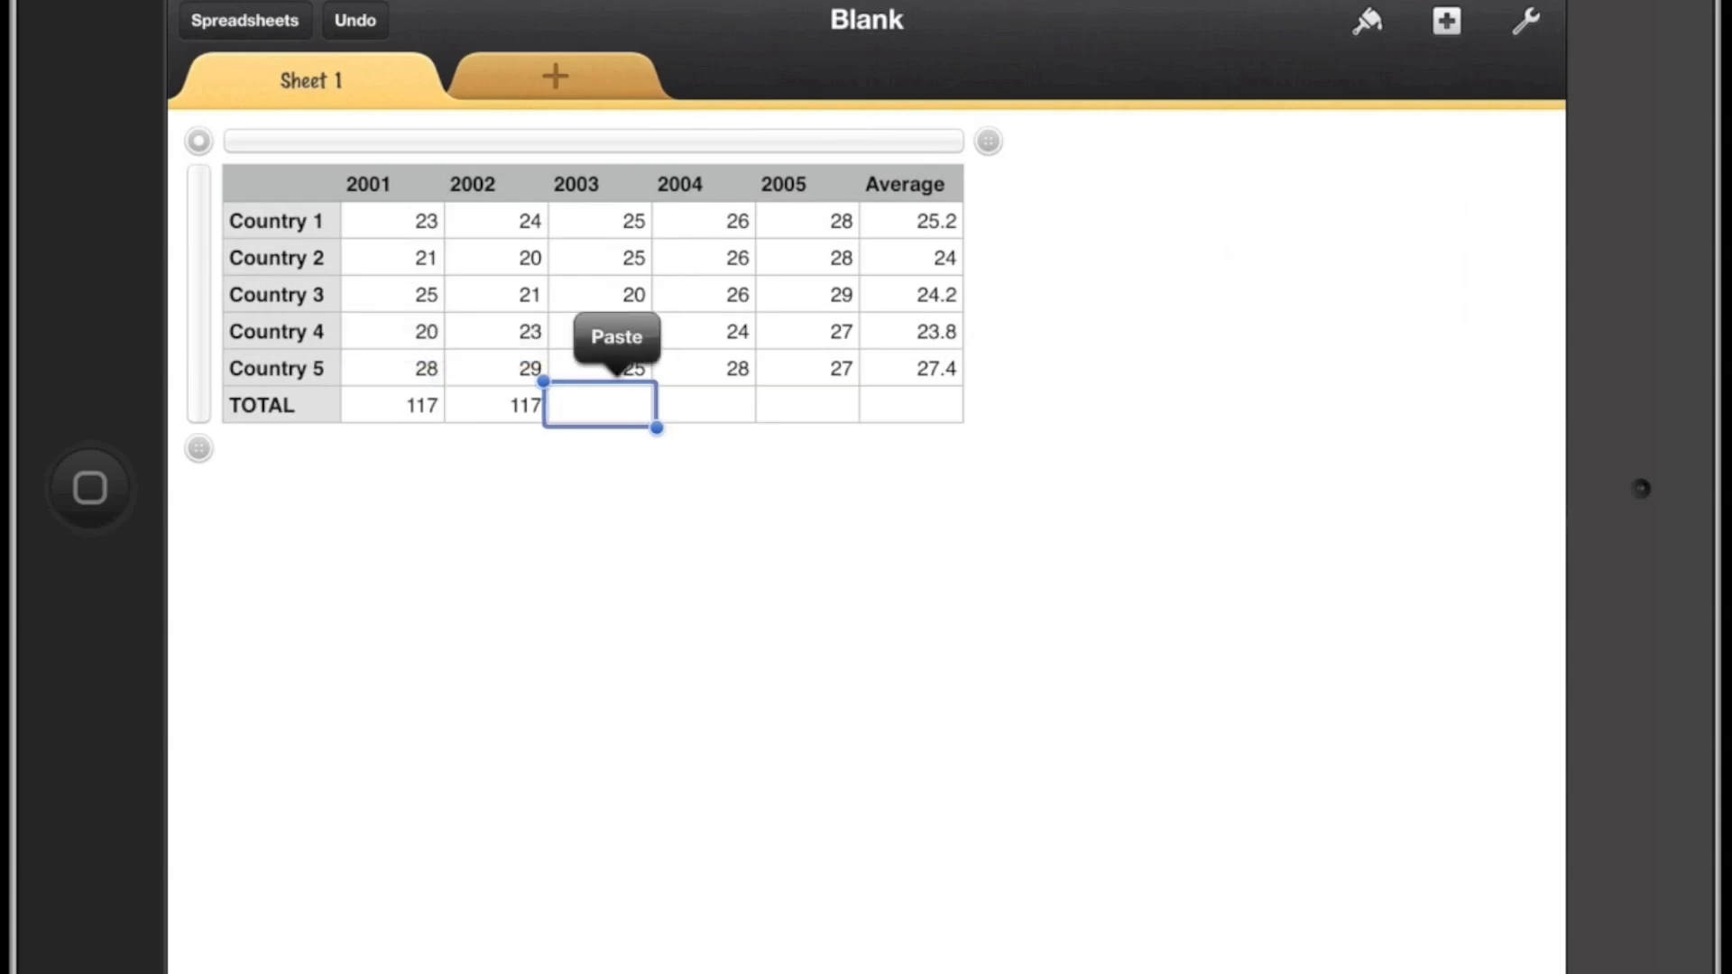
{"action": "left_click", "coordinate": [616, 337]}
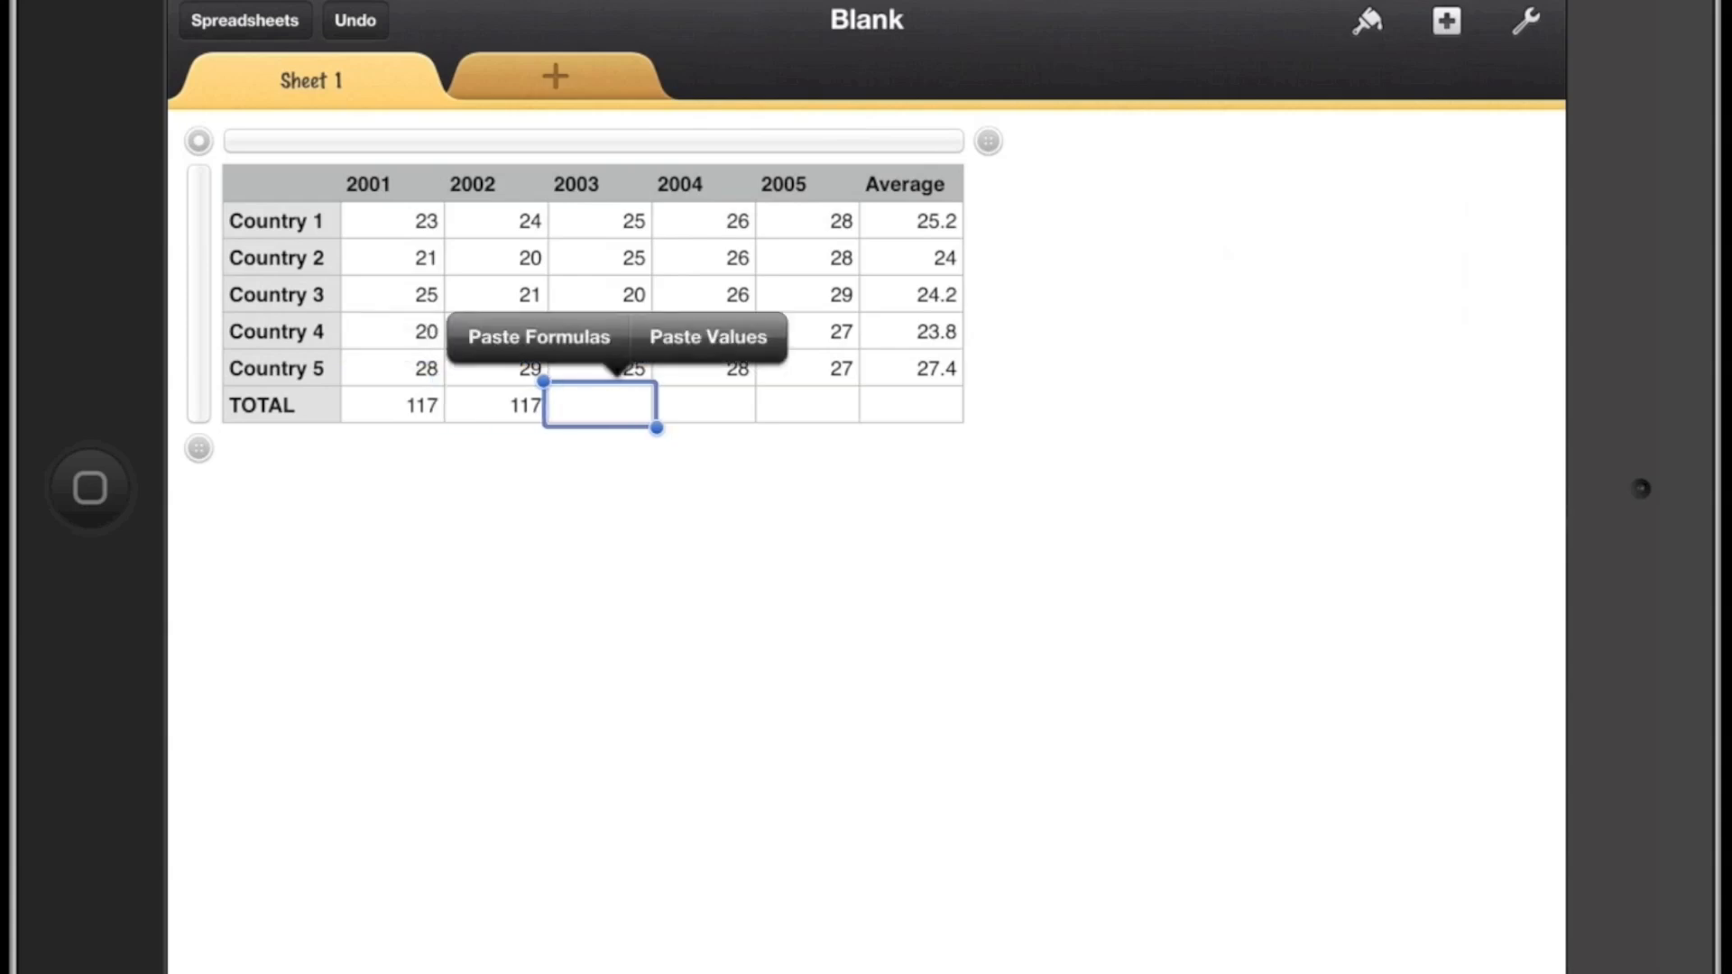
{"action": "left_click", "coordinate": [539, 337]}
{"action": "left_click", "coordinate": [704, 405]}
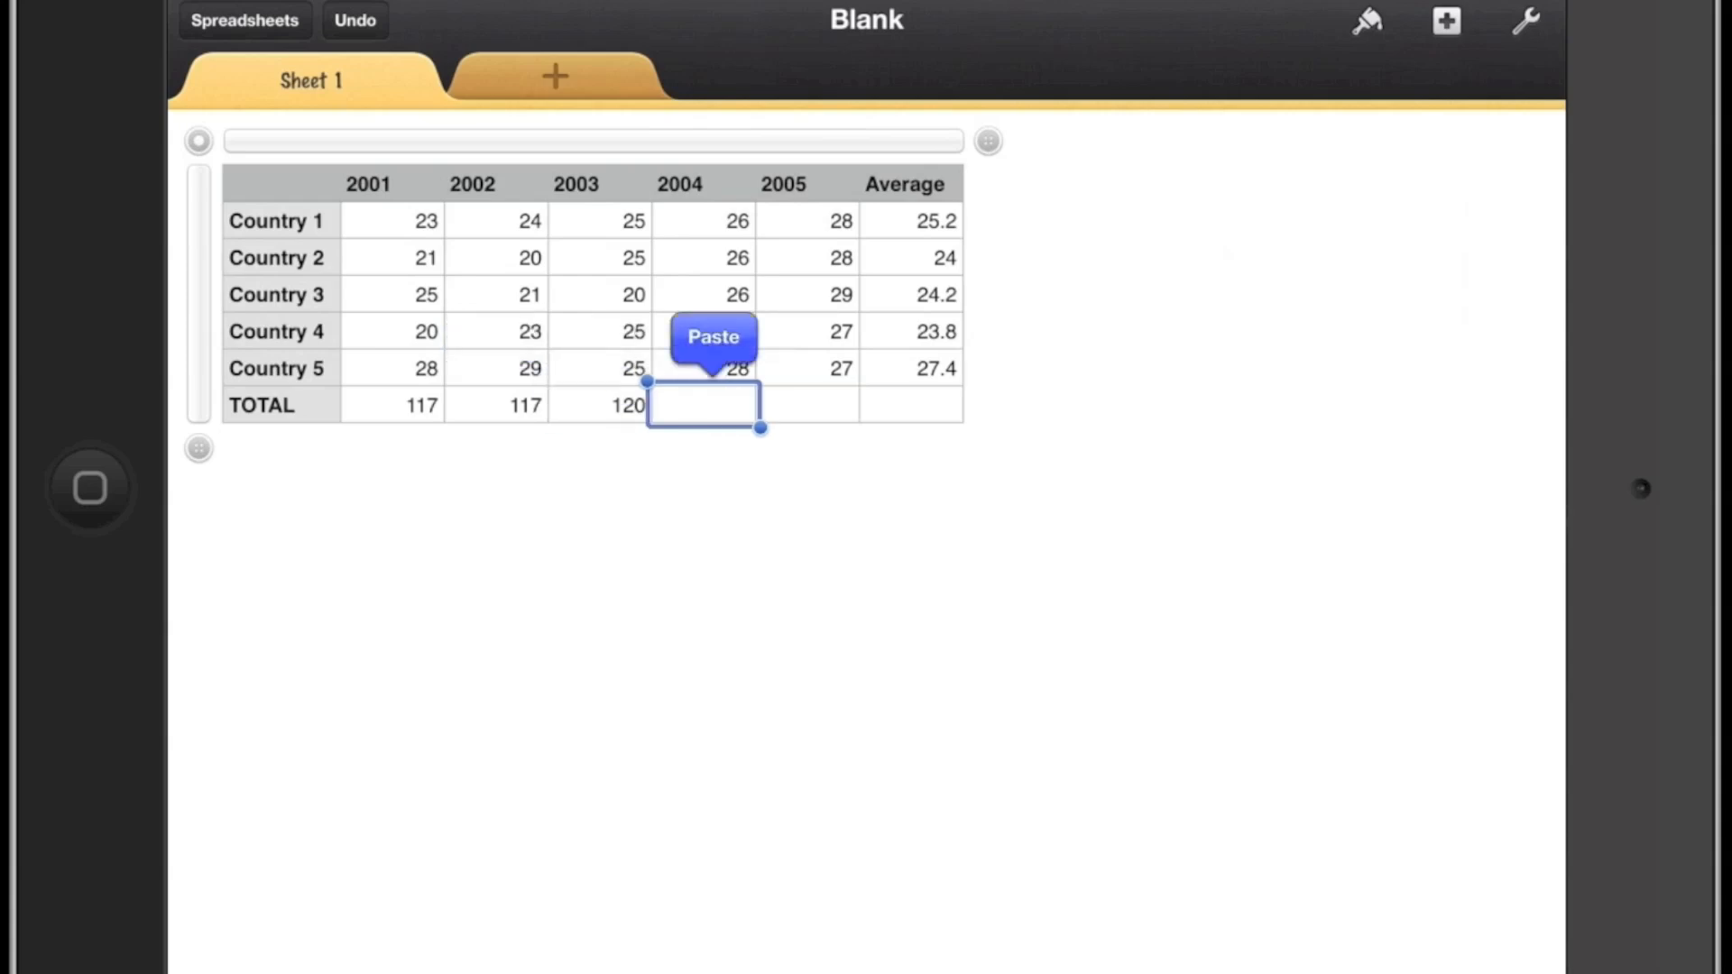
{"action": "left_click", "coordinate": [714, 337]}
{"action": "left_click", "coordinate": [644, 337]}
{"action": "left_click", "coordinate": [809, 405]}
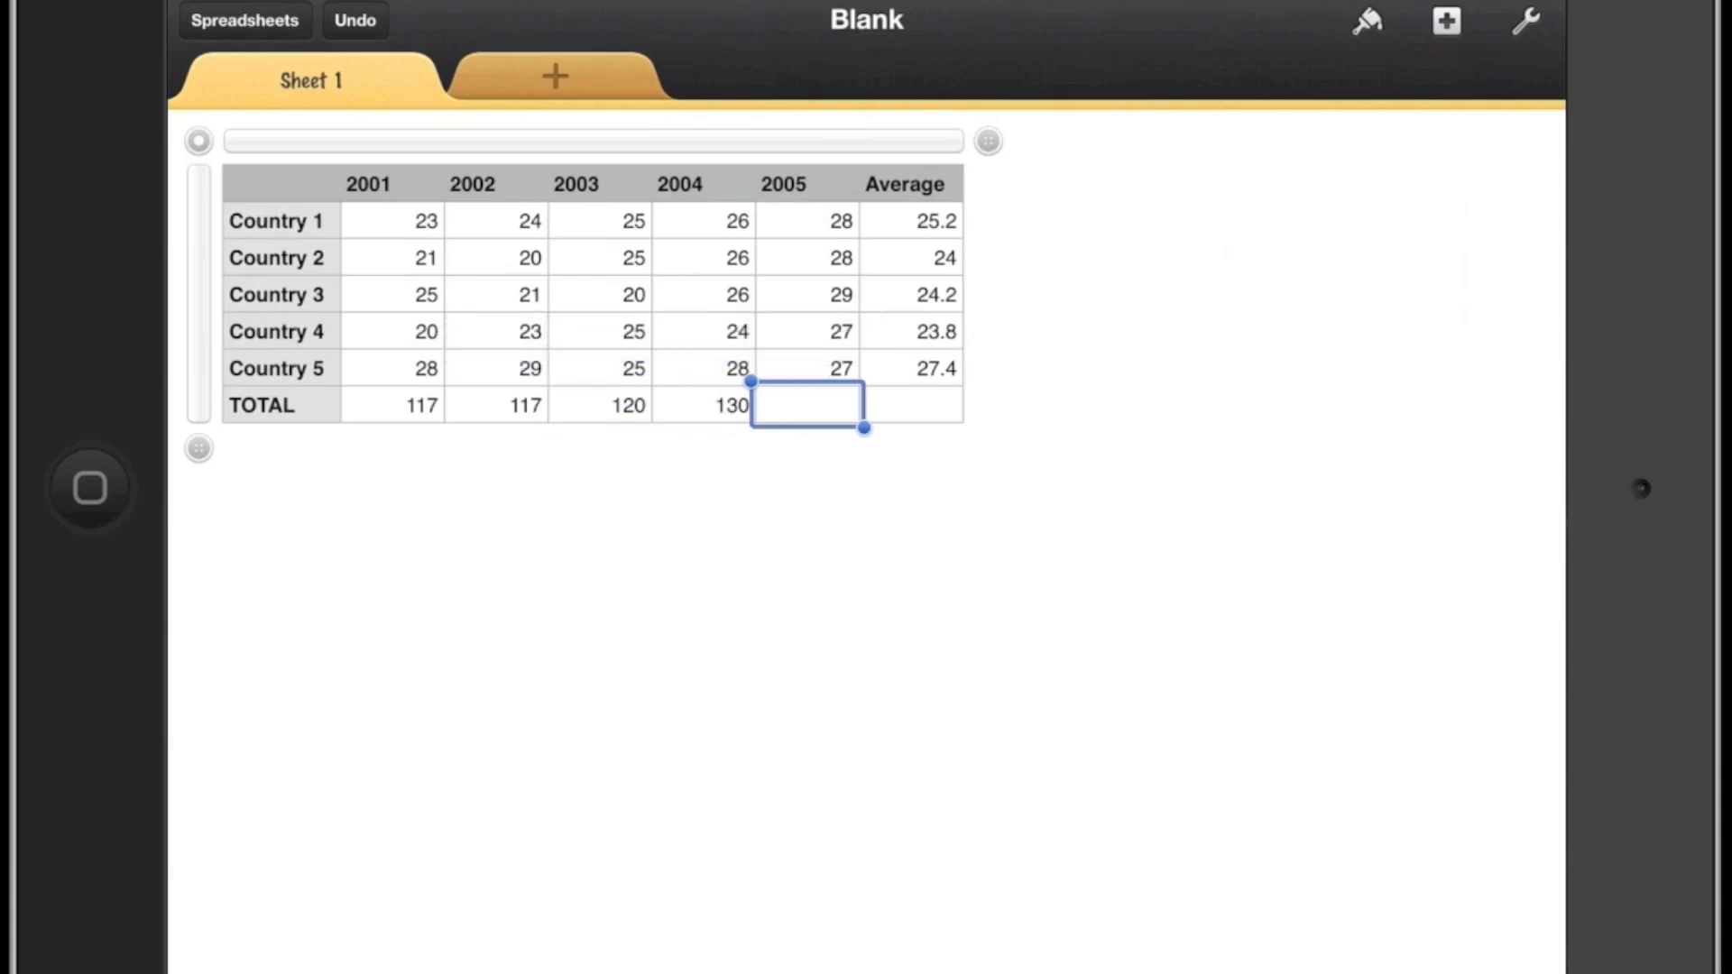
{"action": "left_click", "coordinate": [806, 338]}
{"action": "left_click", "coordinate": [725, 337]}
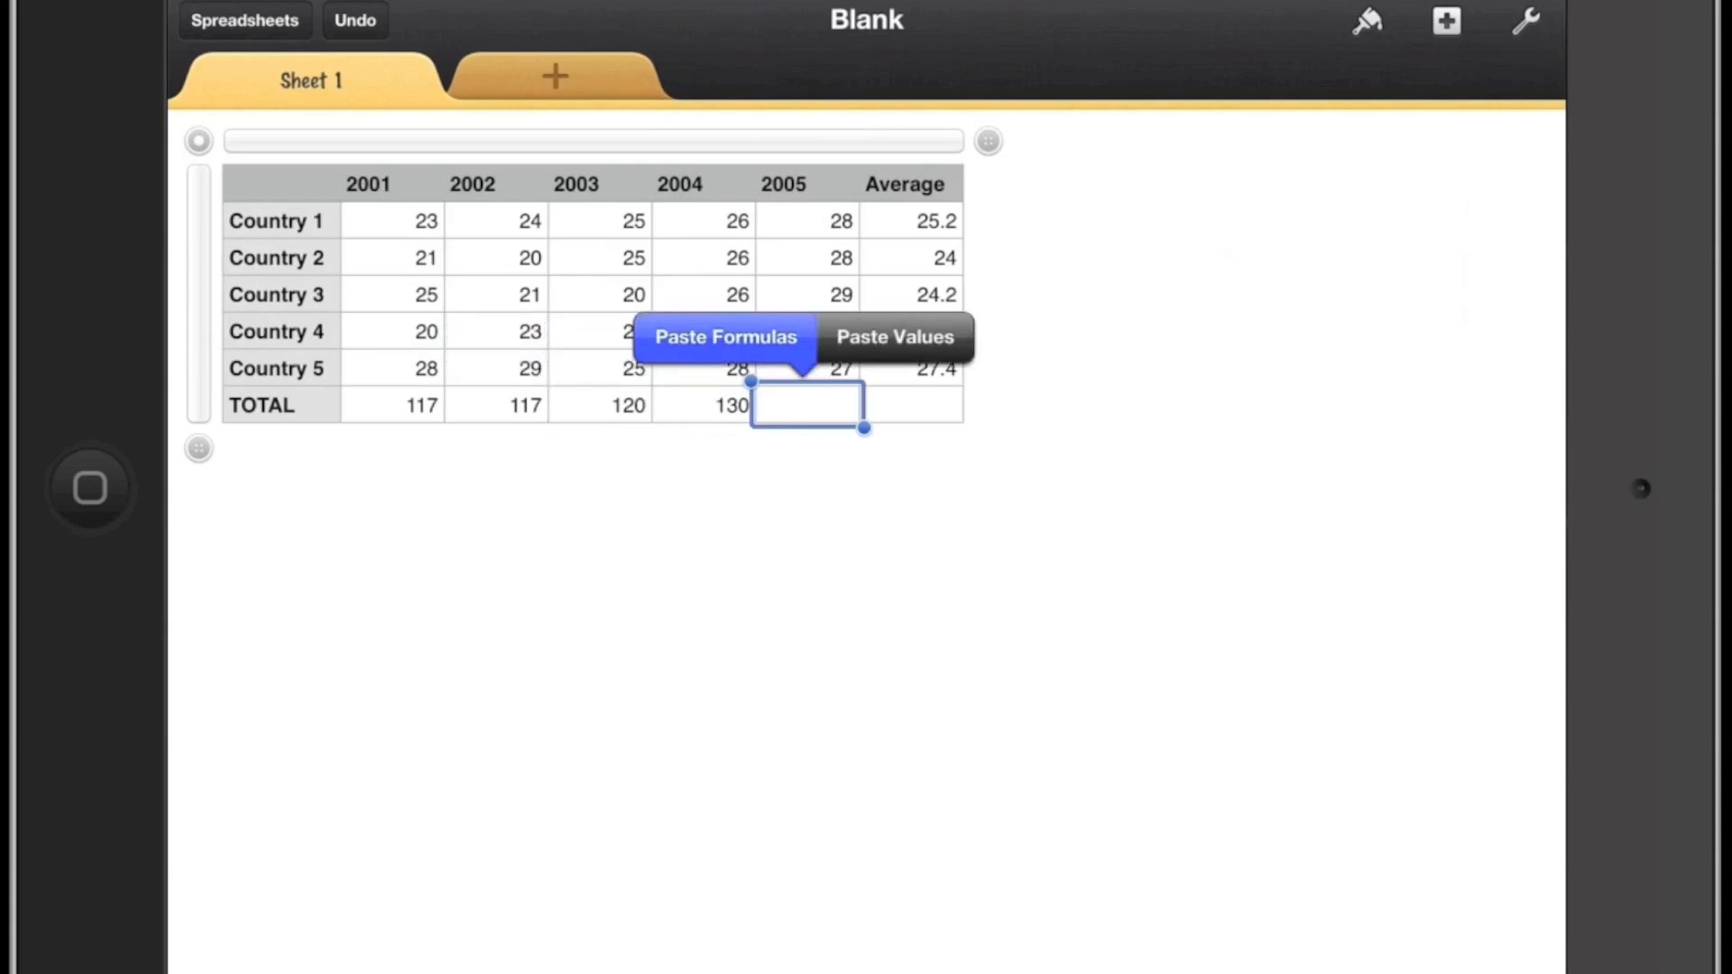
Paste the formula into the Average total cell, giving 124.6.
{"action": "left_click", "coordinate": [913, 405]}
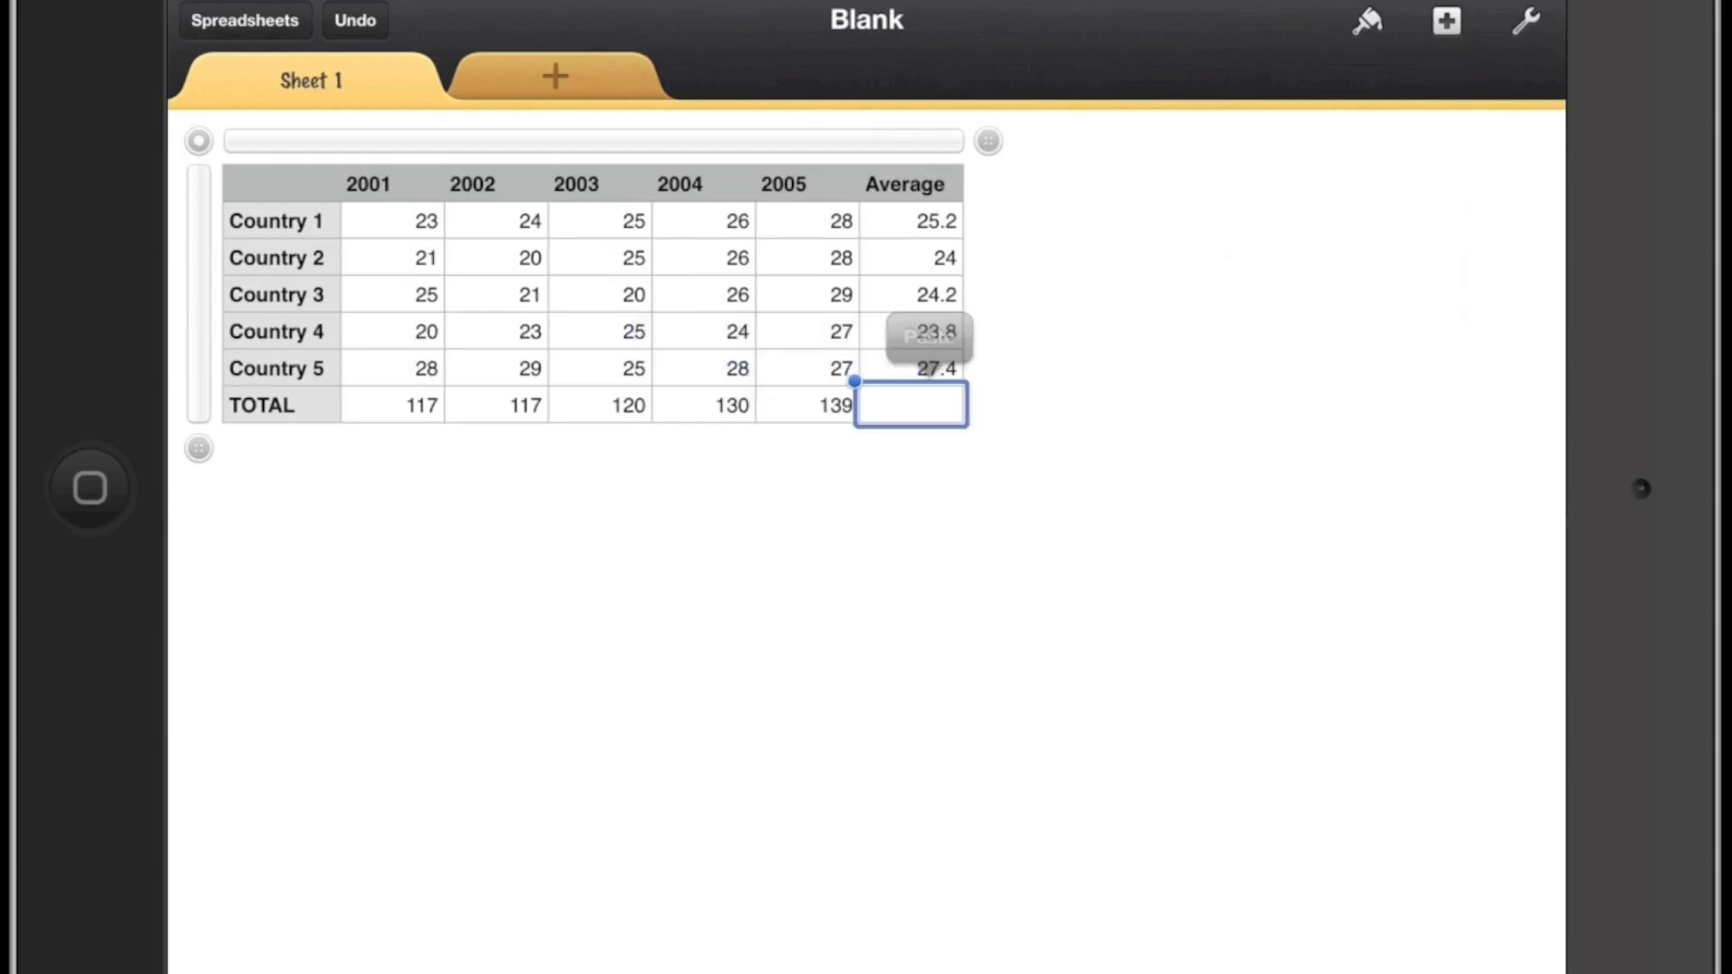
{"action": "left_click", "coordinate": [851, 337]}
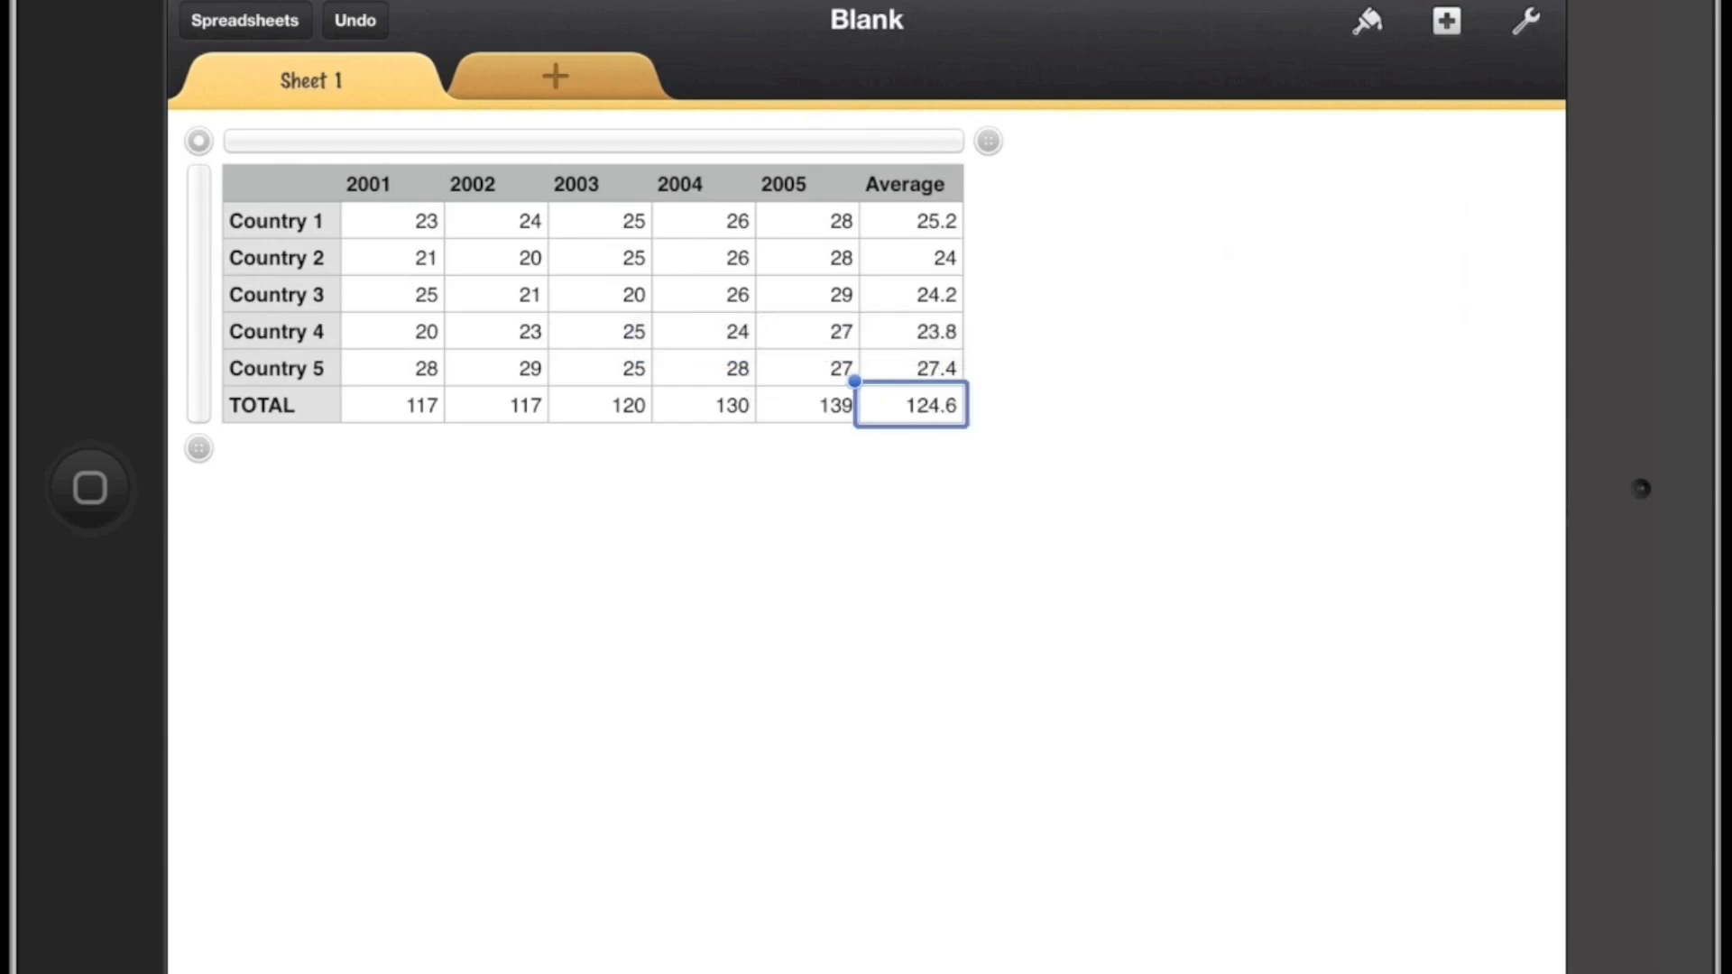
{"action": "left_click", "coordinate": [1218, 609]}
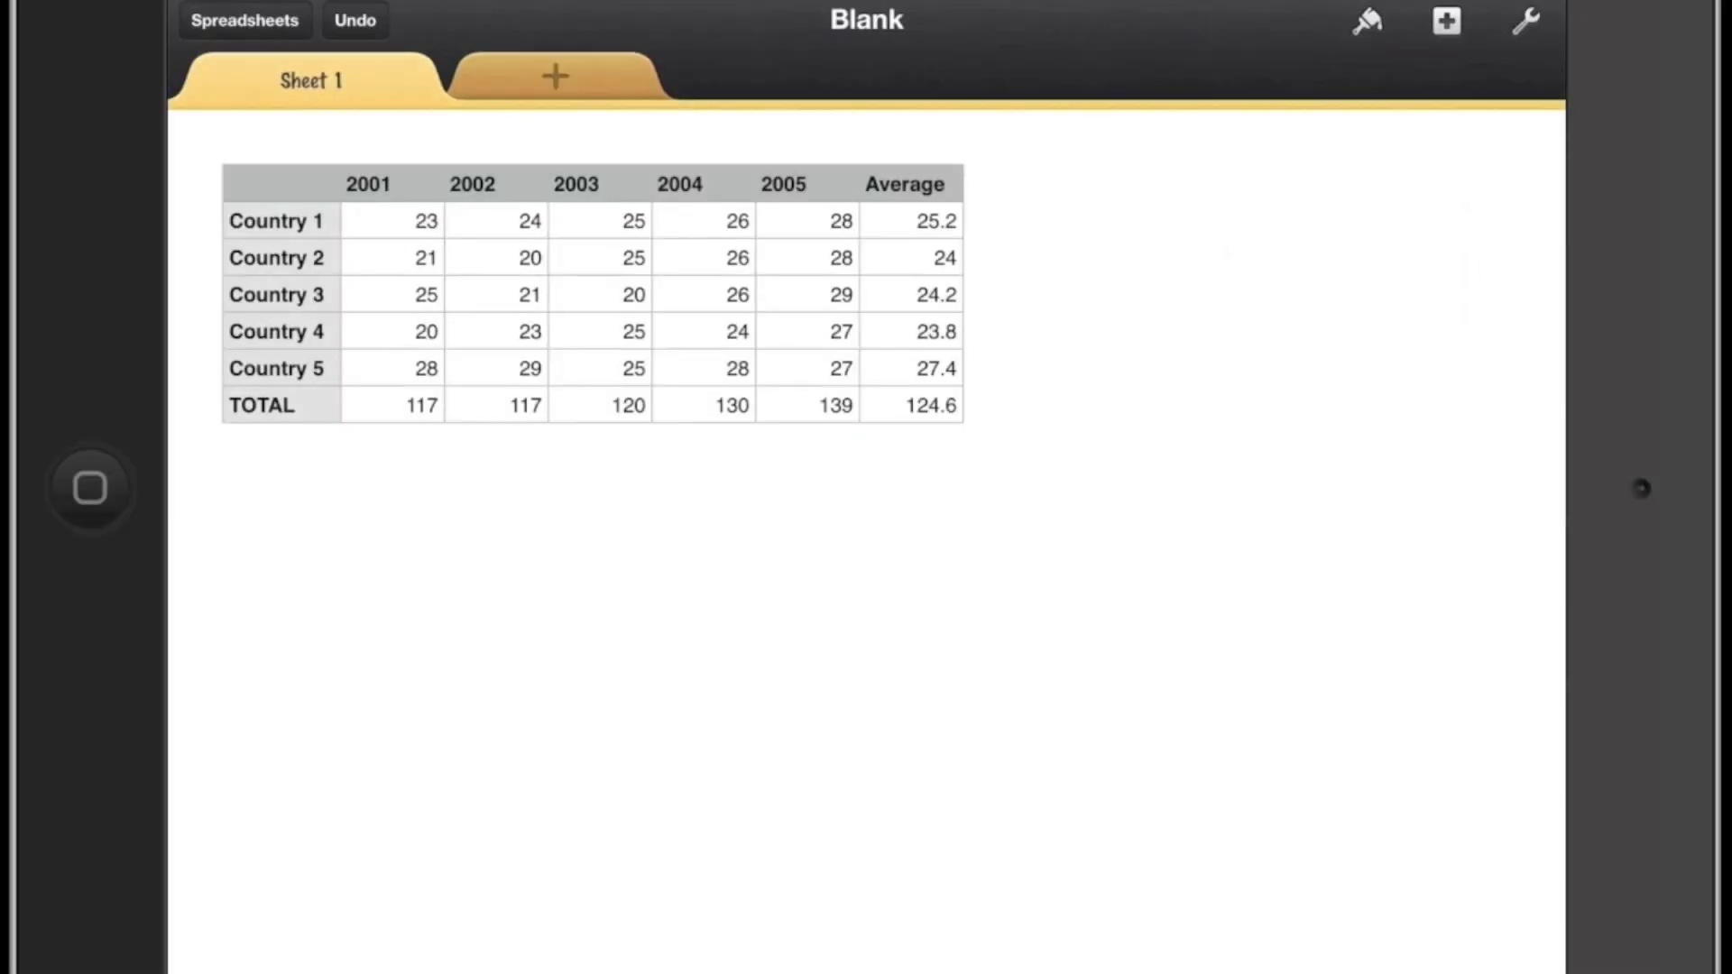
{"action": "left_click", "coordinate": [282, 405]}
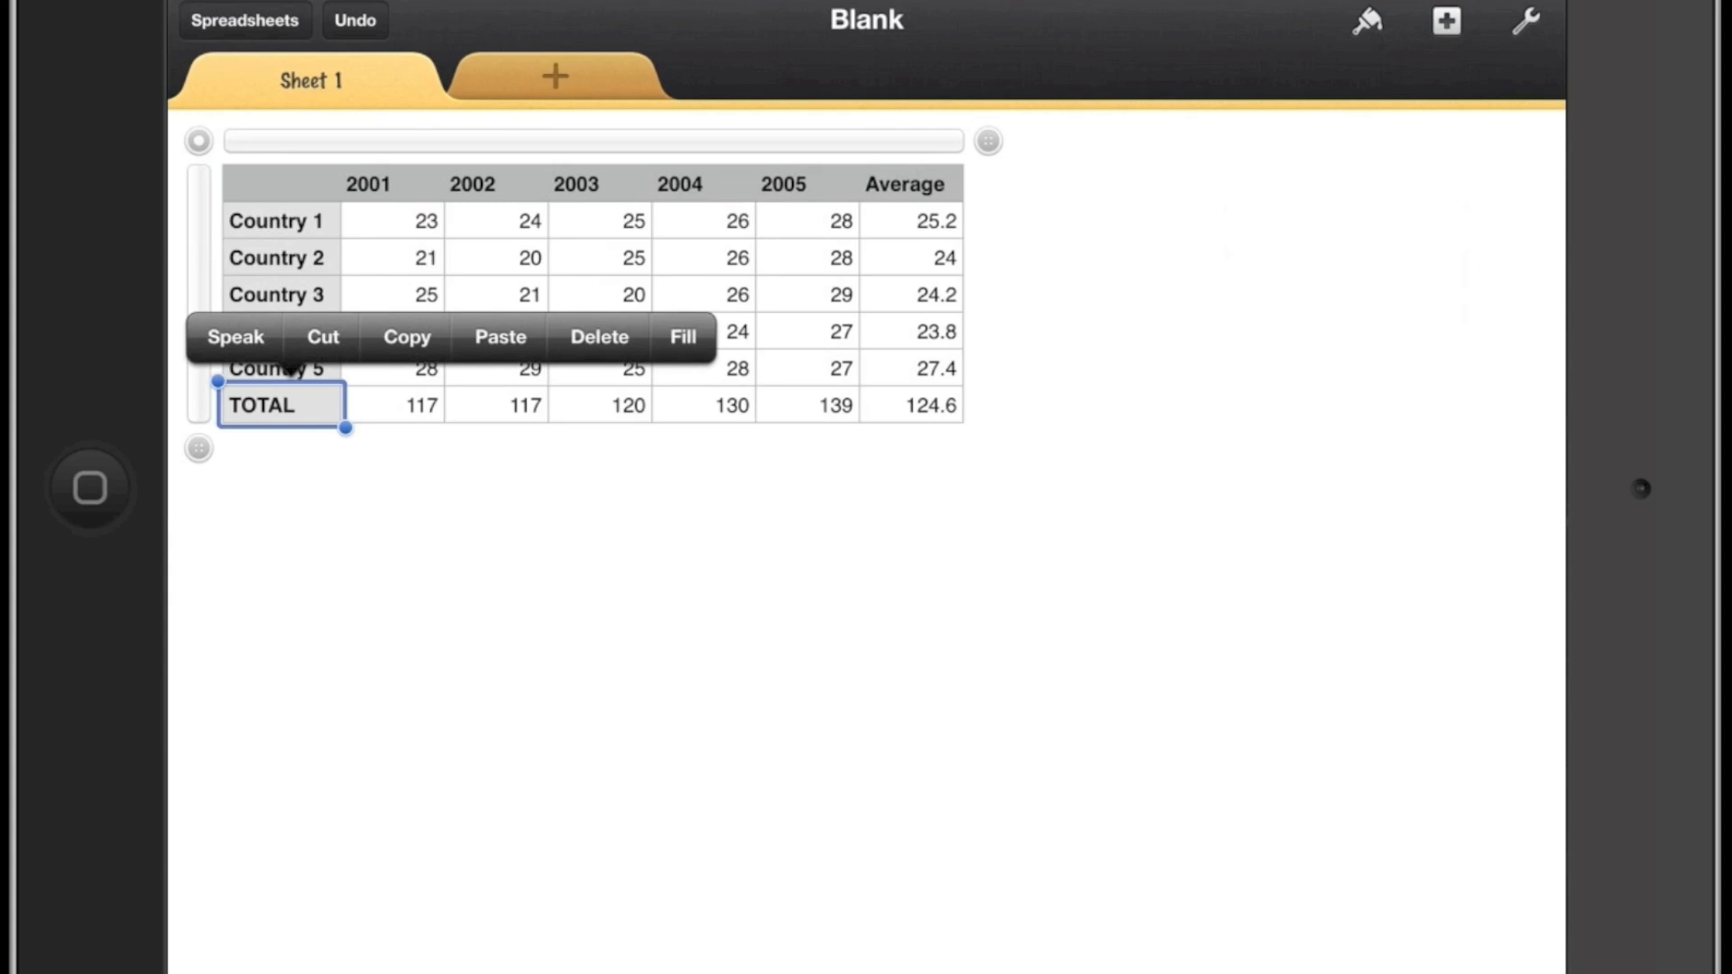
Create a 2D line chart from the TOTAL row and select the Average column.
{"action": "left_click", "coordinate": [200, 404]}
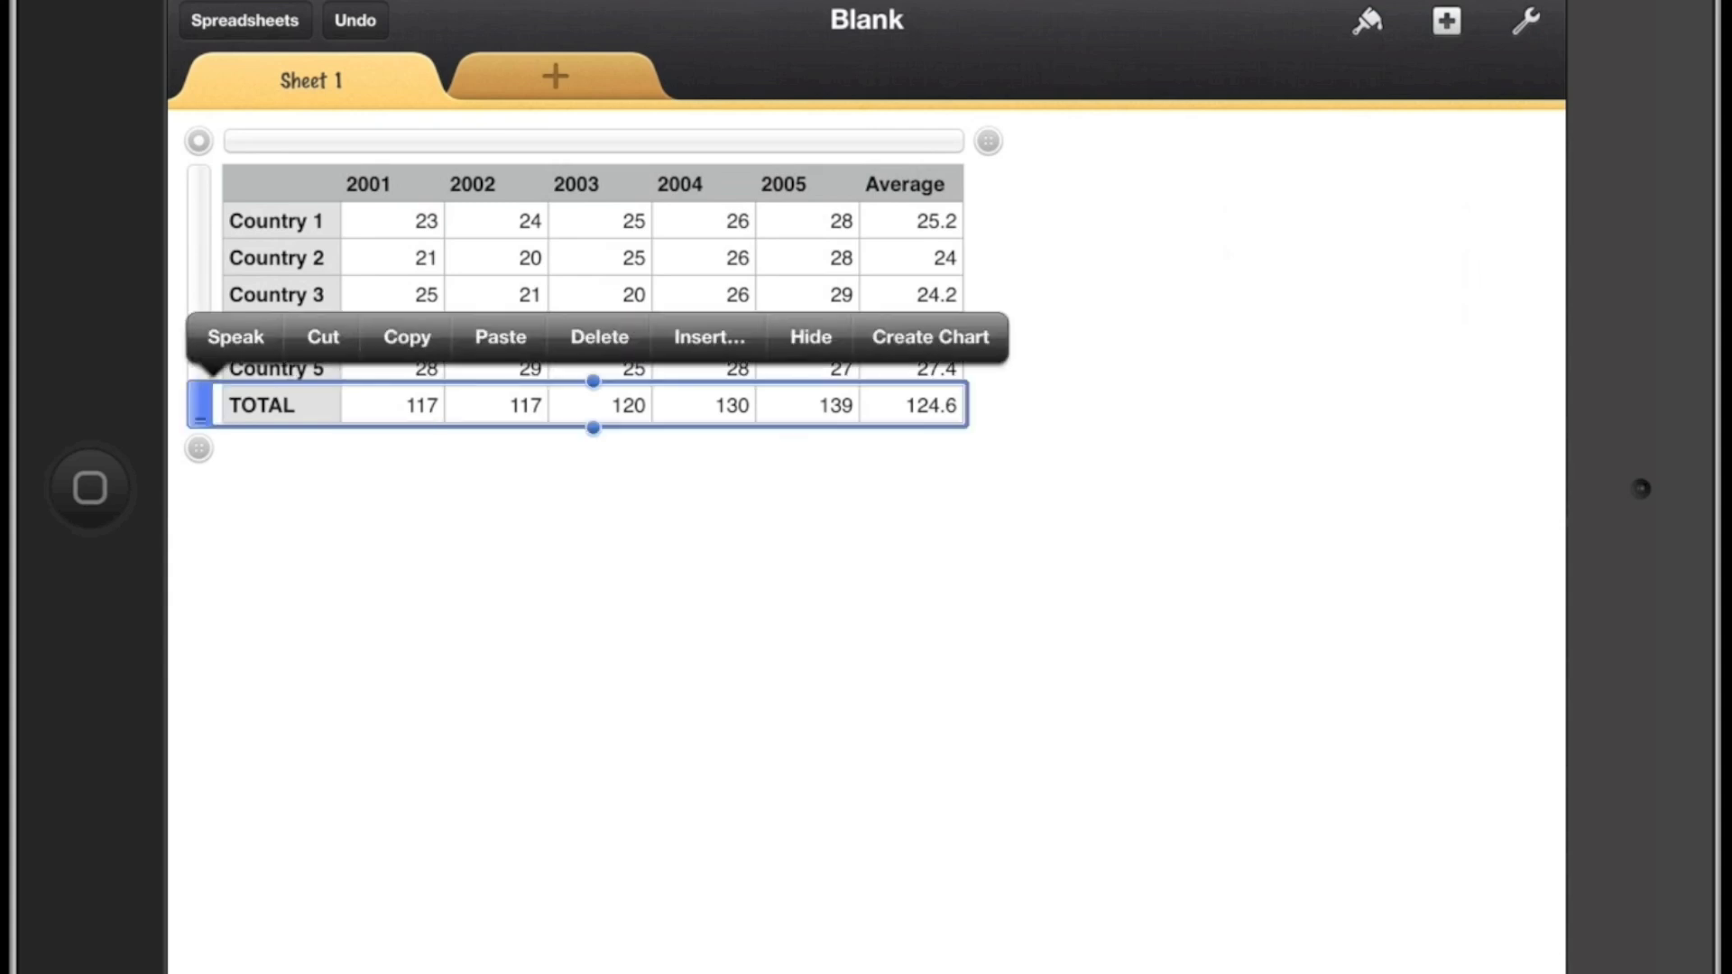
{"action": "left_click", "coordinate": [930, 336]}
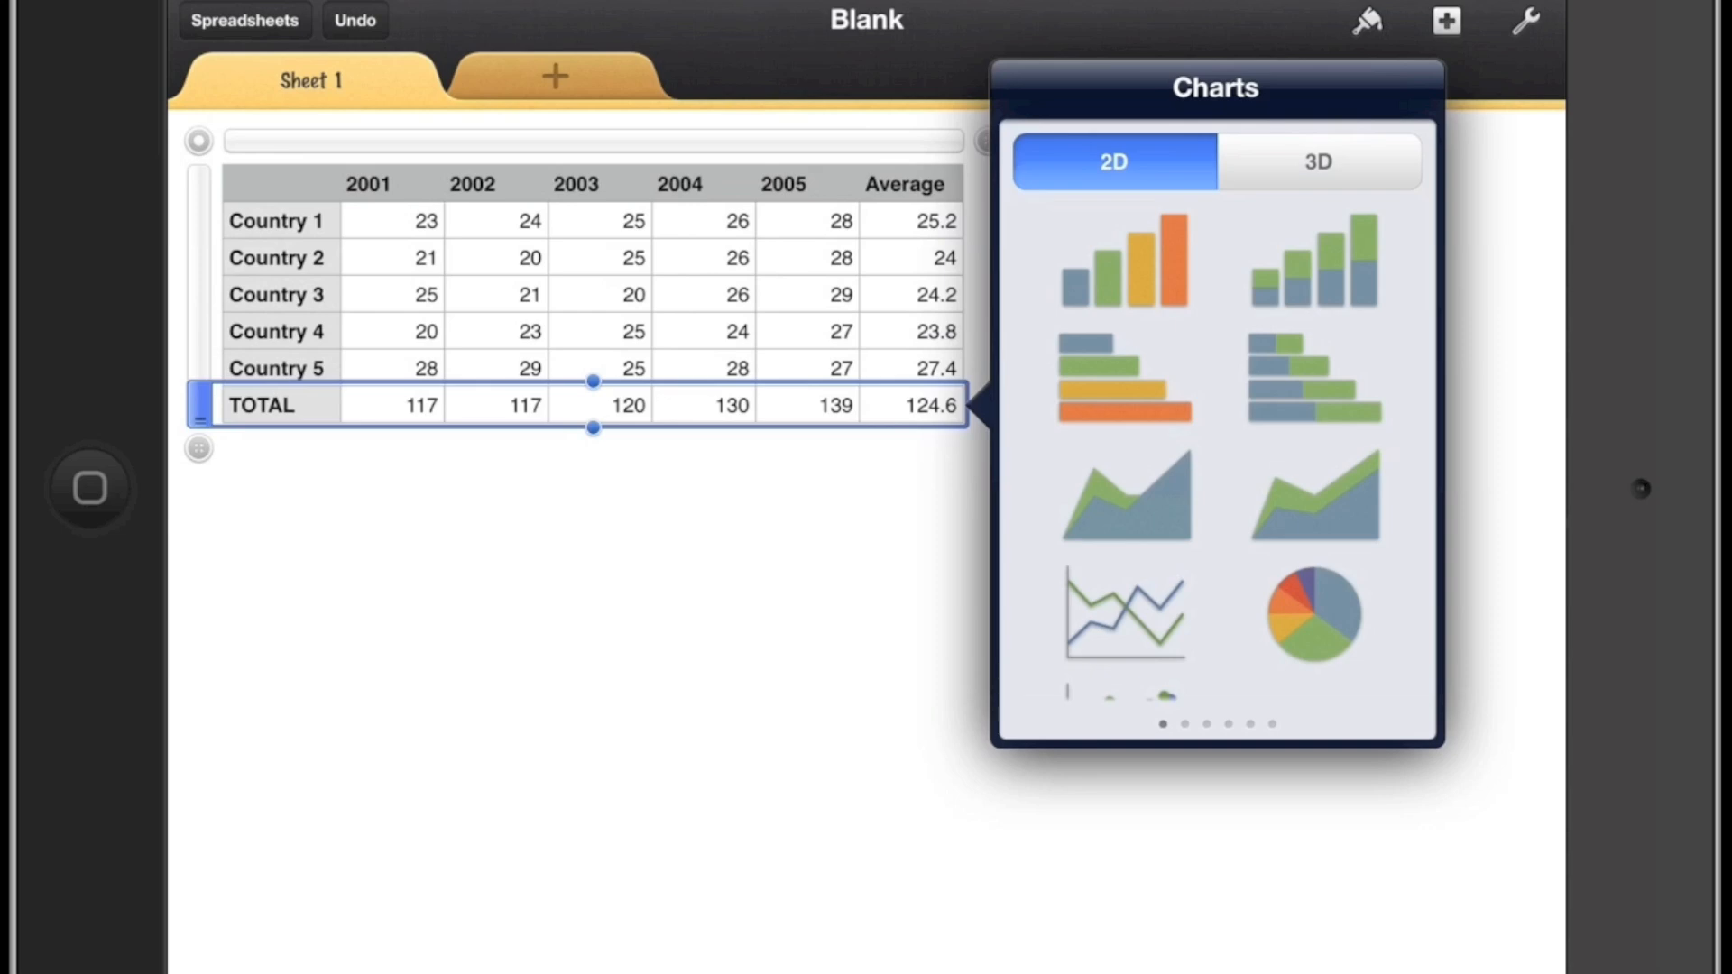
{"action": "left_click", "coordinate": [1127, 613]}
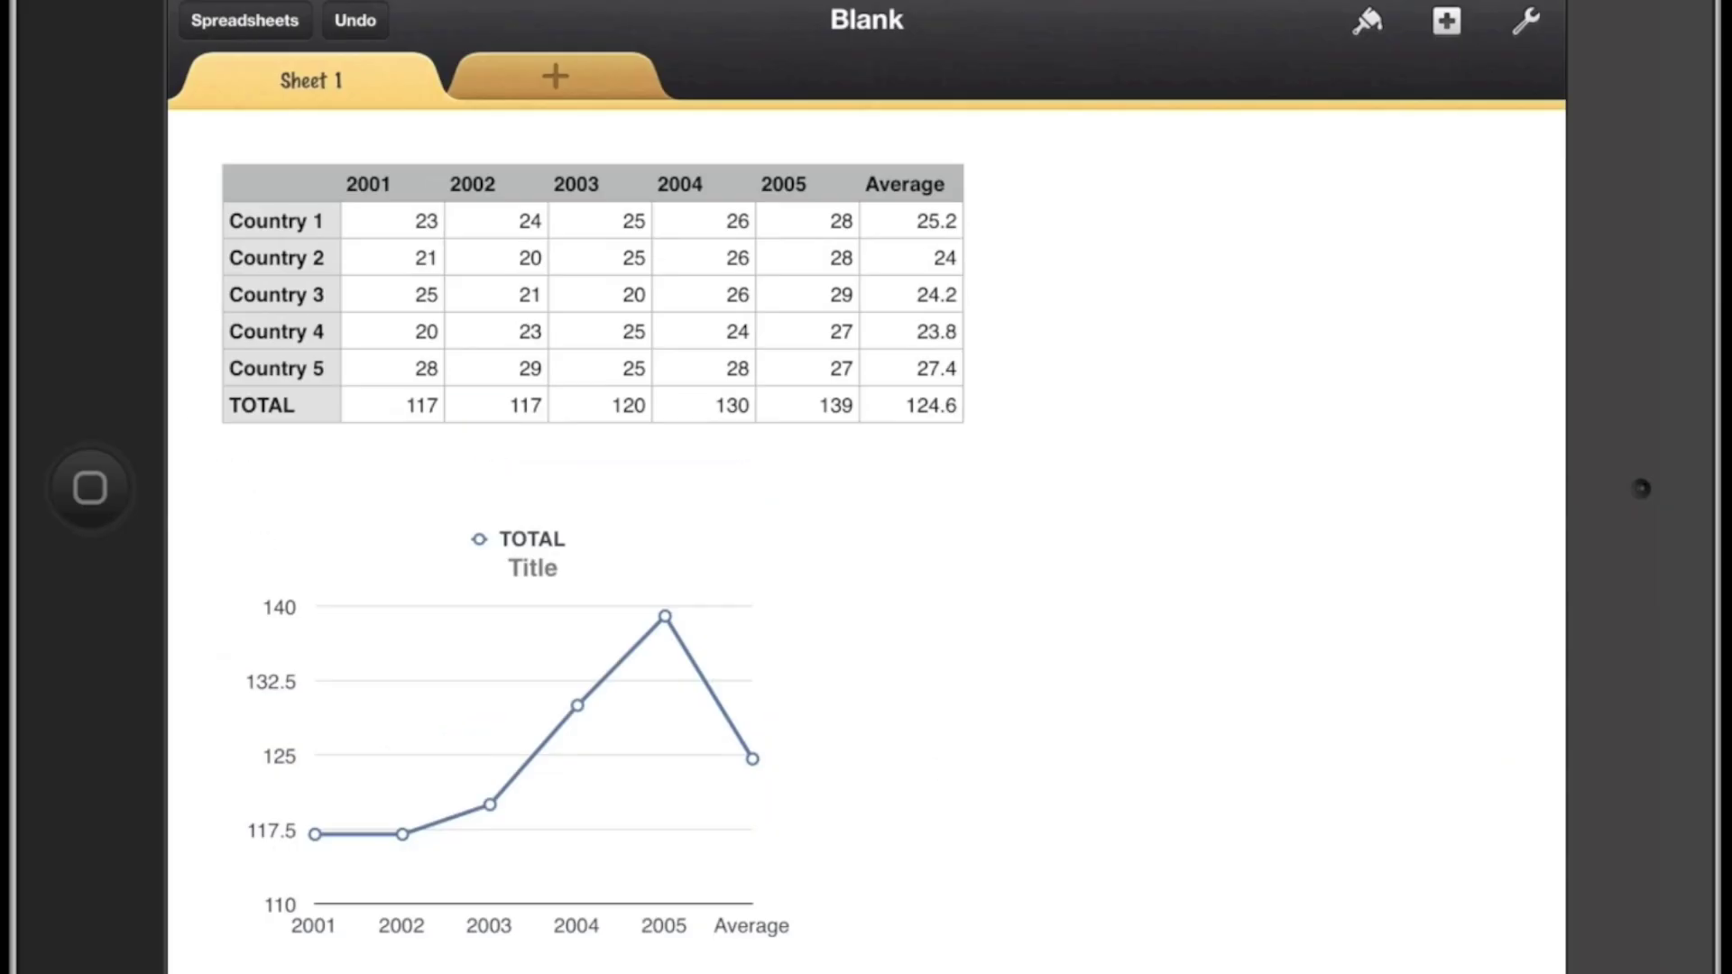
{"action": "left_click", "coordinate": [905, 185]}
{"action": "left_click", "coordinate": [910, 141]}
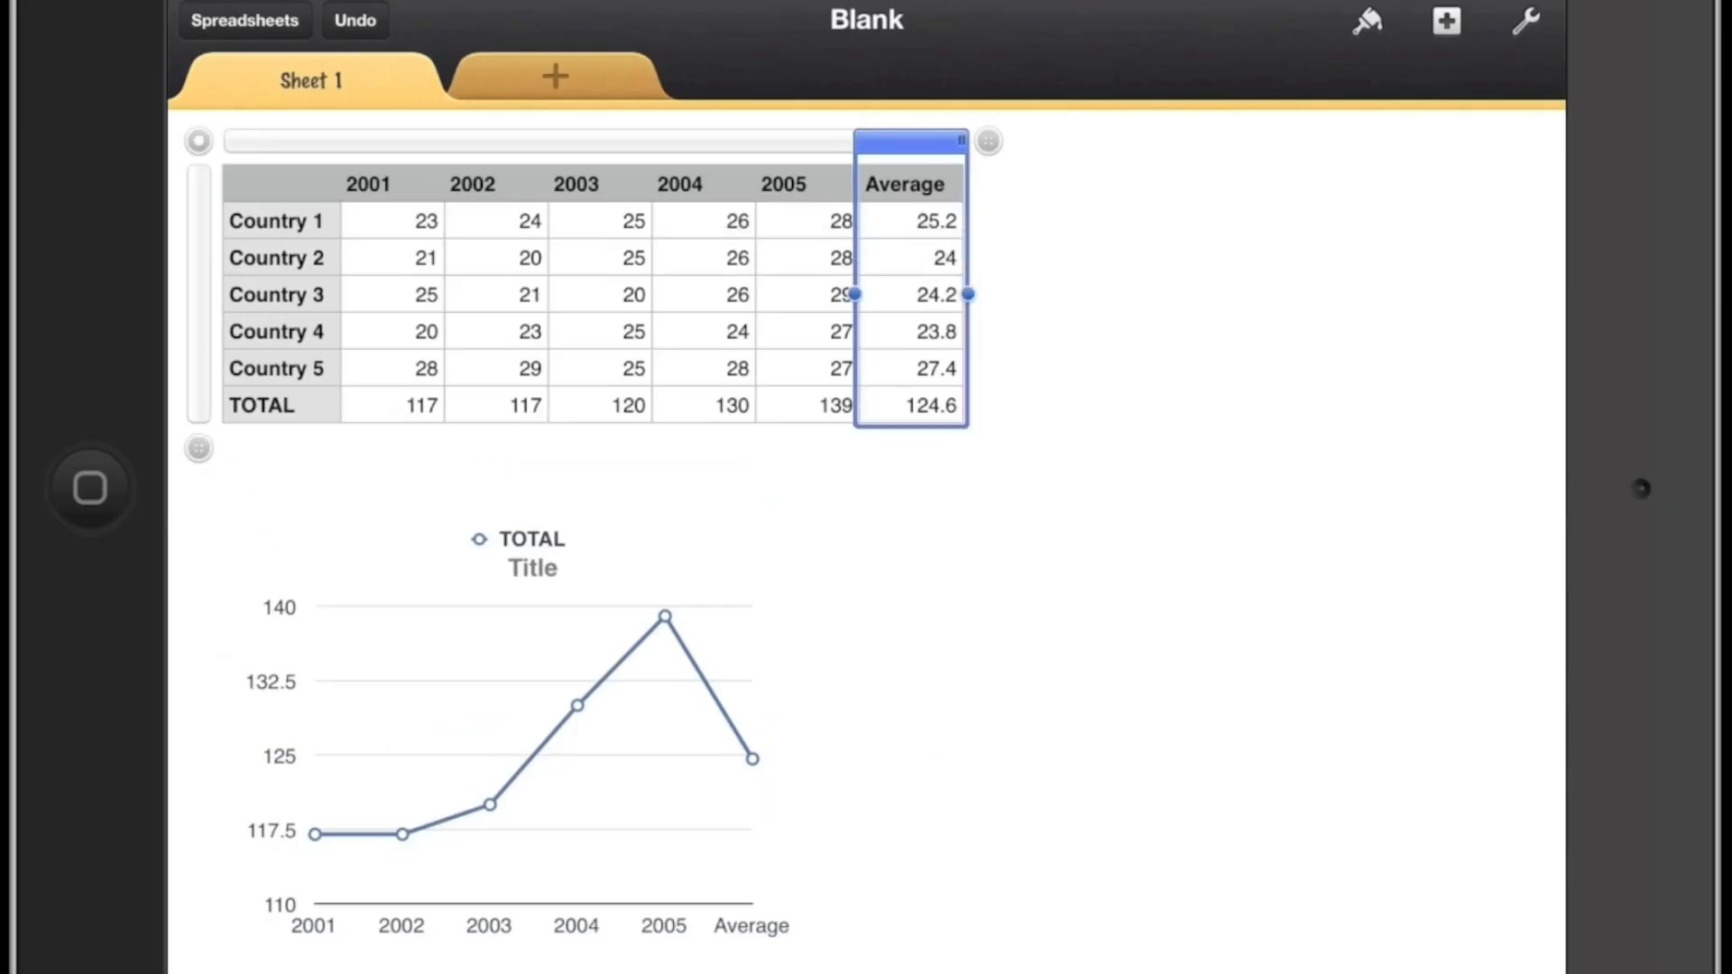
Chart the Average column as a 2D pie chart of each country's share.
{"action": "left_click", "coordinate": [910, 141]}
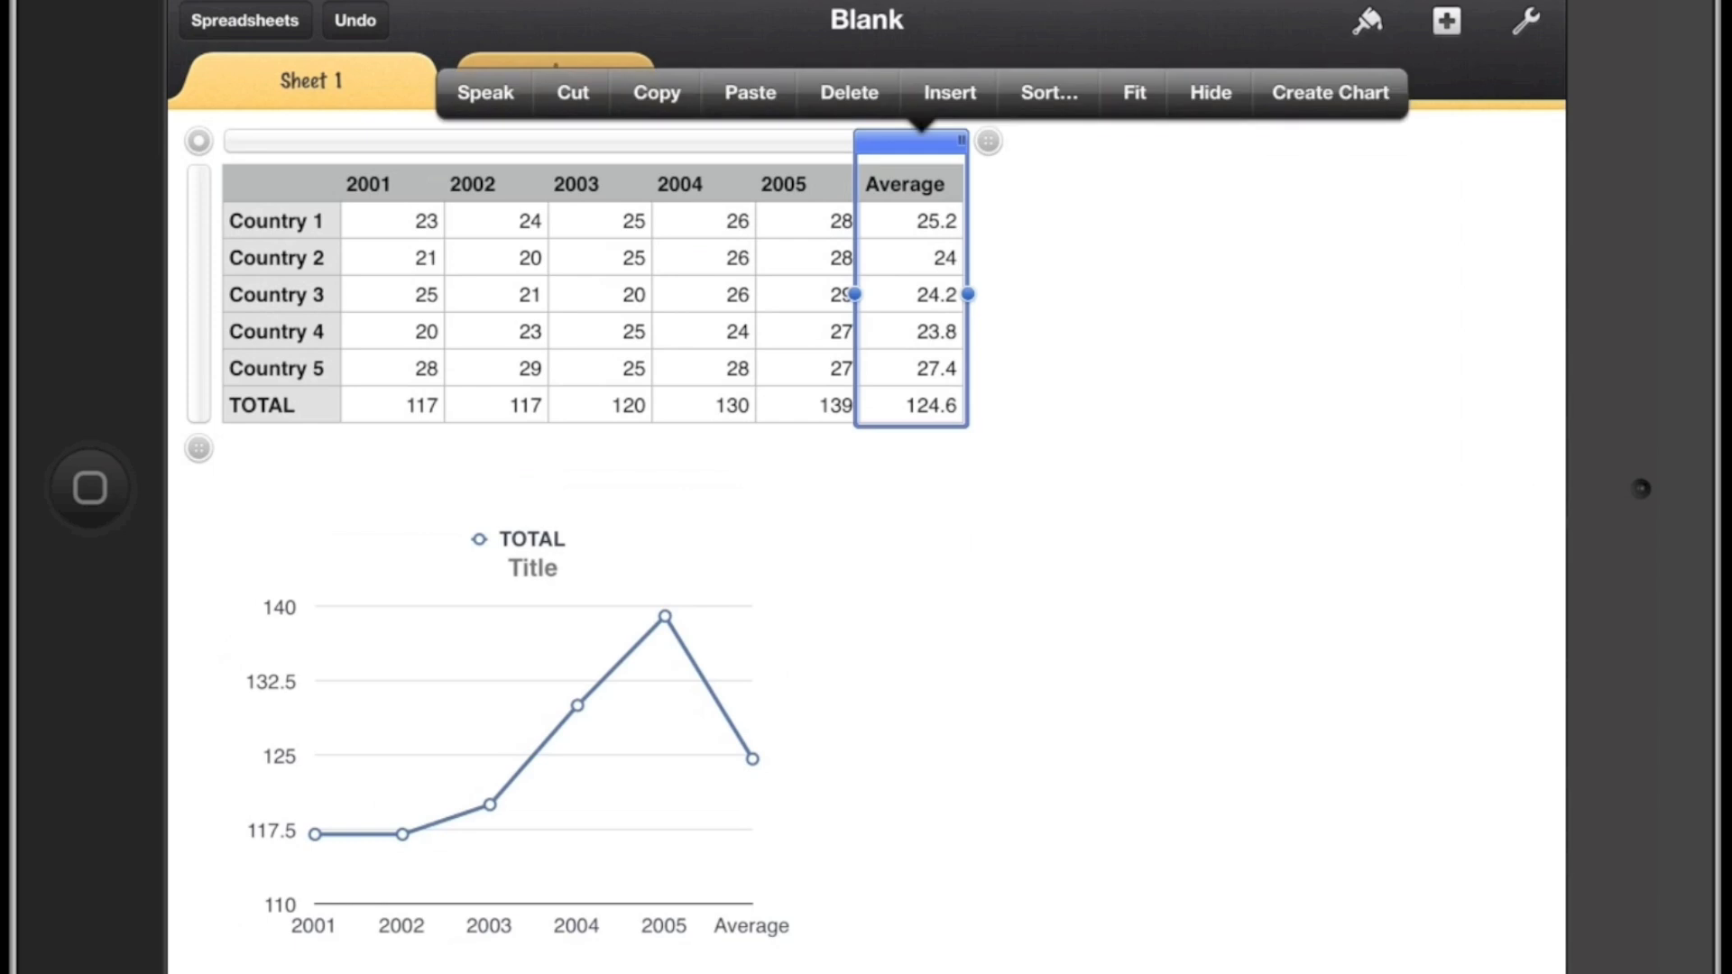
{"action": "left_click", "coordinate": [1331, 92]}
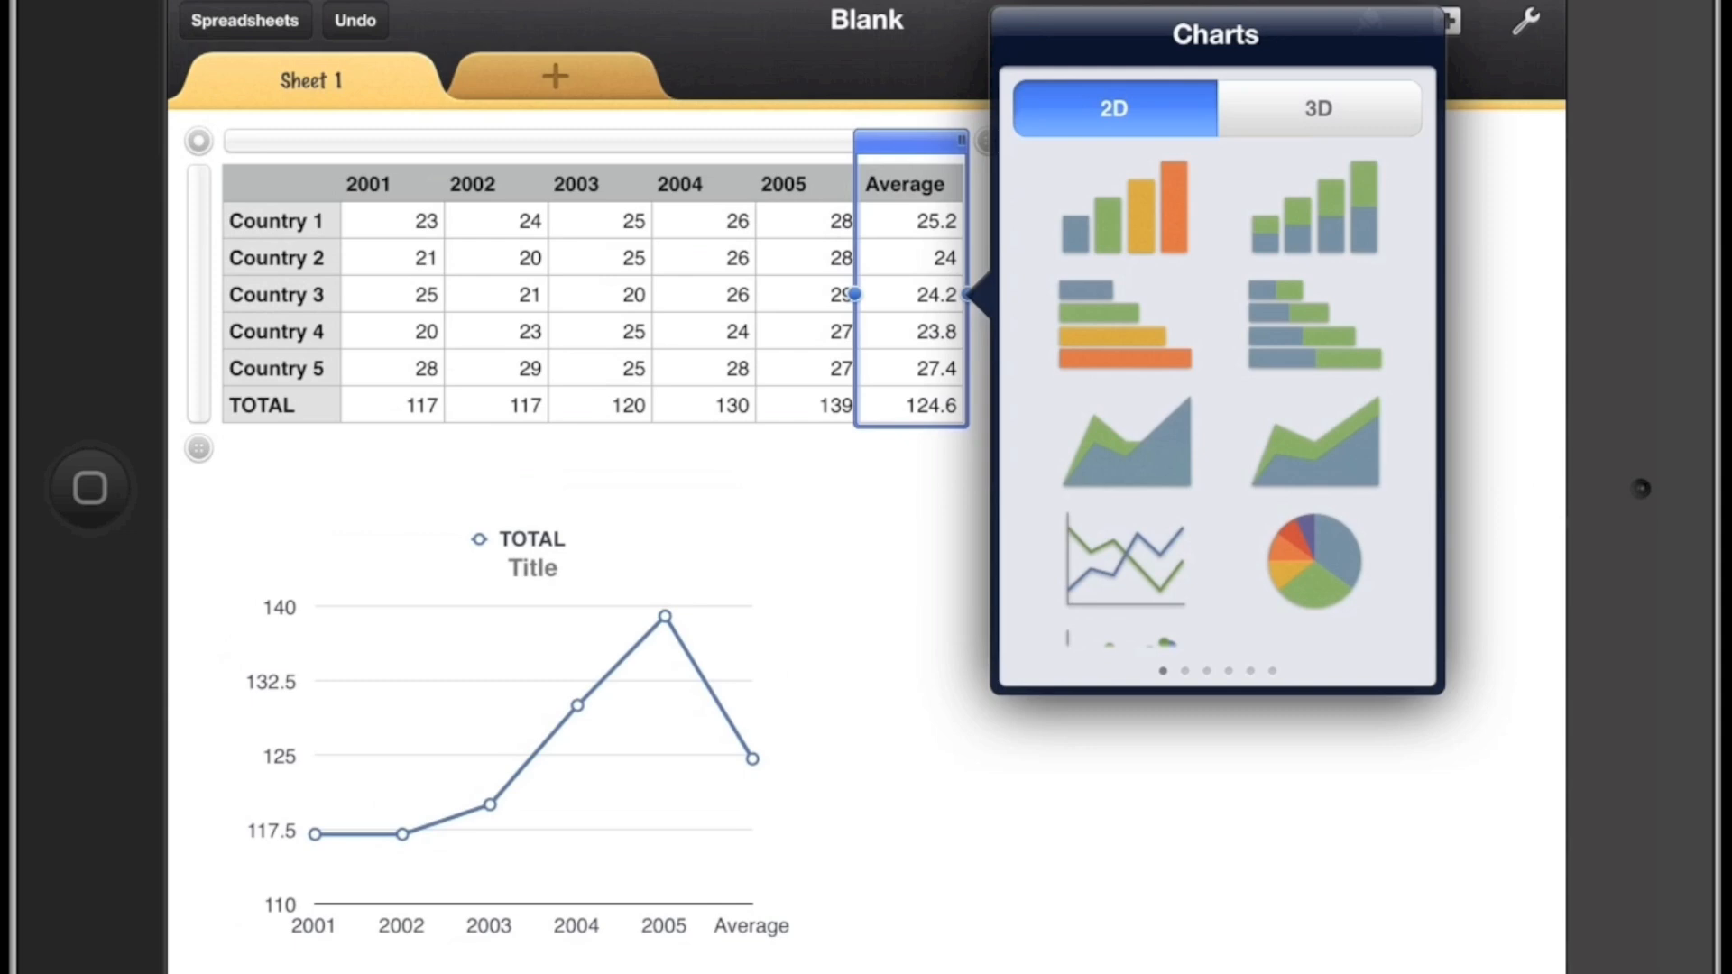
{"action": "left_click", "coordinate": [1315, 561]}
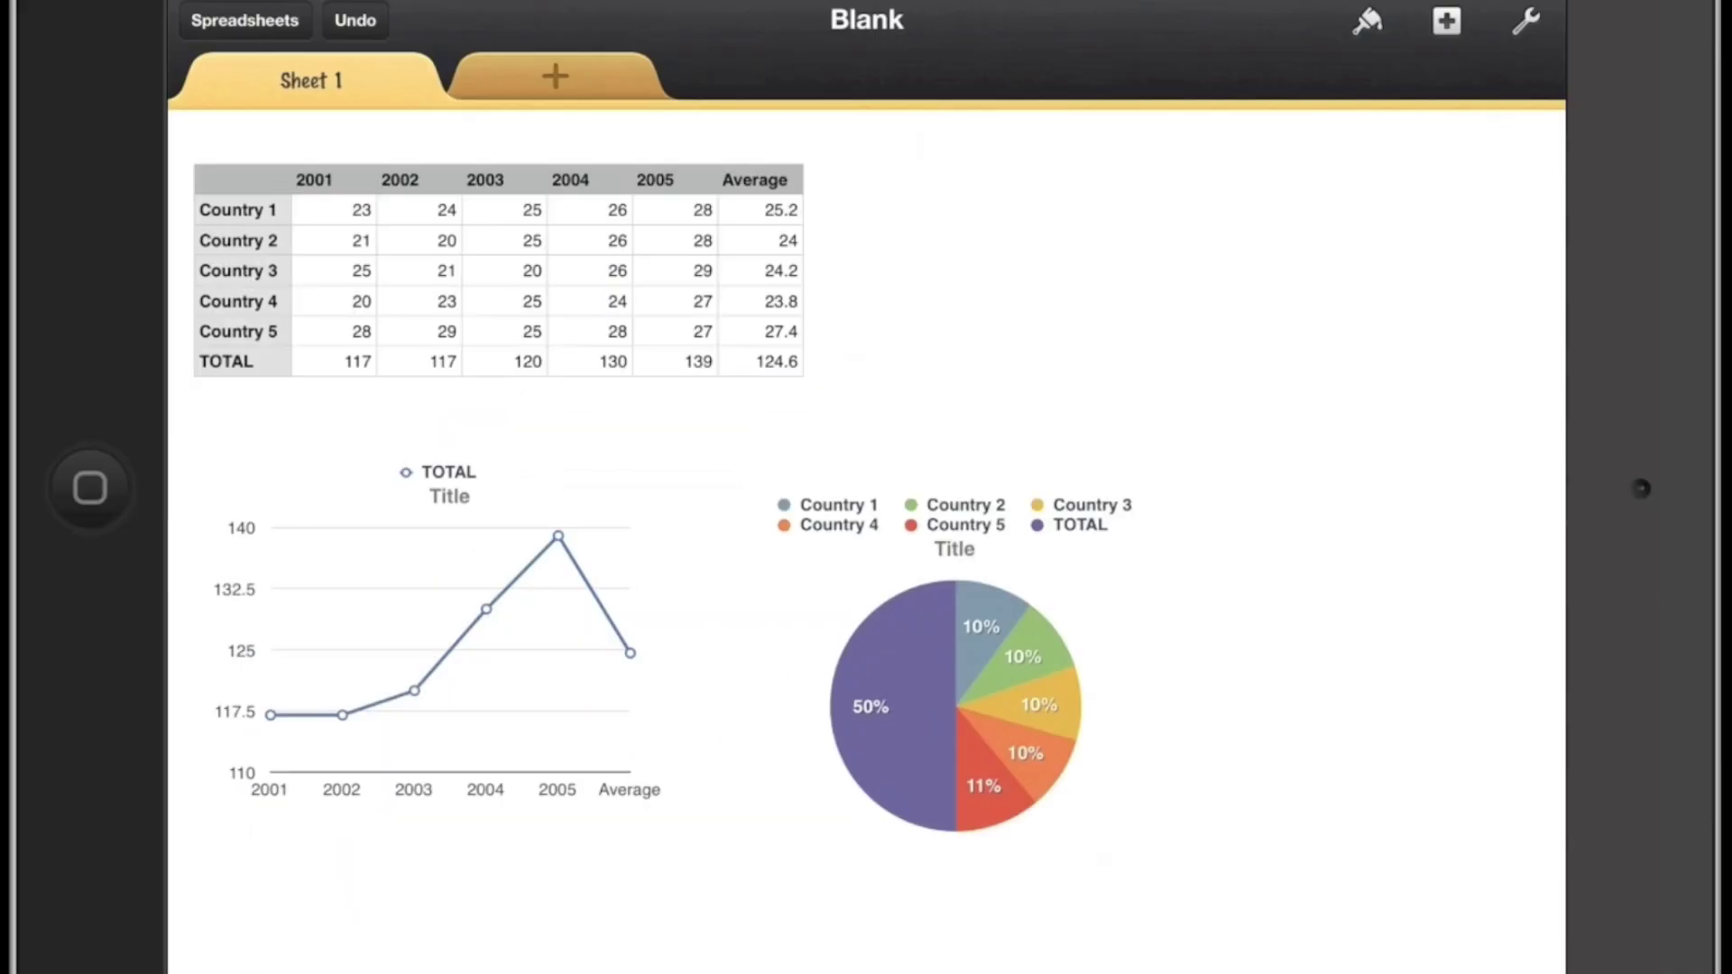
Select Countries 1–5 with their 2001–2005 values in the table.
{"action": "left_click", "coordinate": [257, 179]}
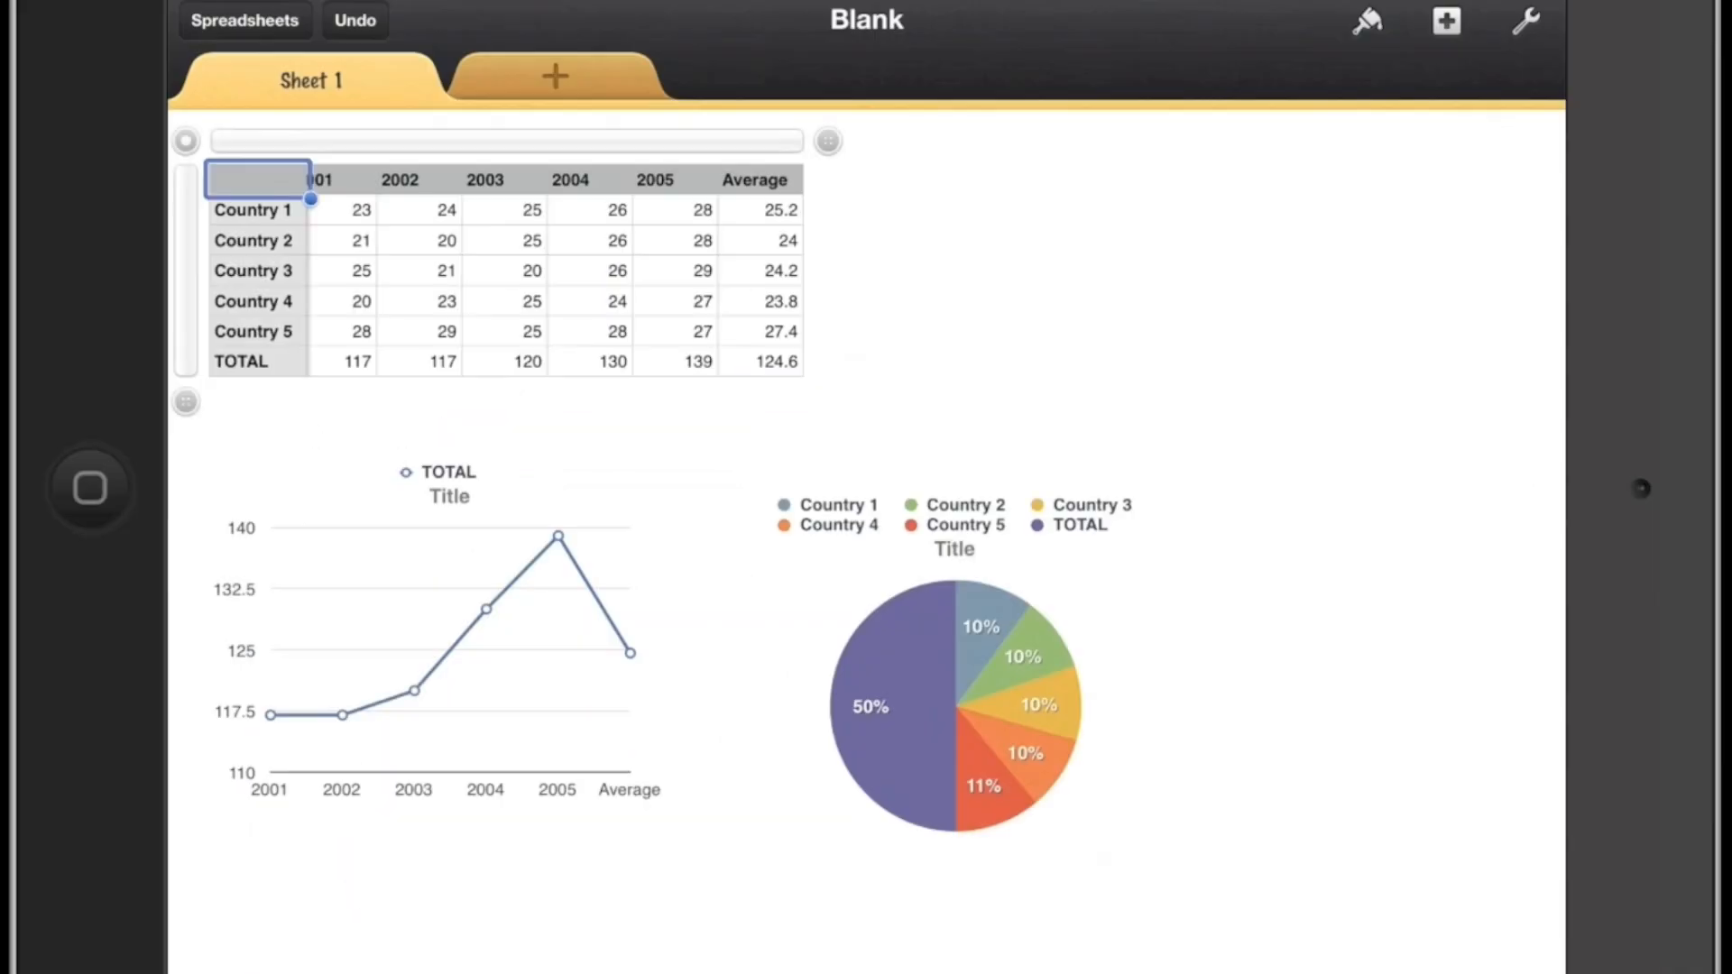
{"action": "mouse_move", "coordinate": [311, 199]}
{"action": "left_mouse_down"}
{"action": "mouse_move", "coordinate": [722, 320]}
{"action": "mouse_move", "coordinate": [721, 349]}
{"action": "left_mouse_up"}
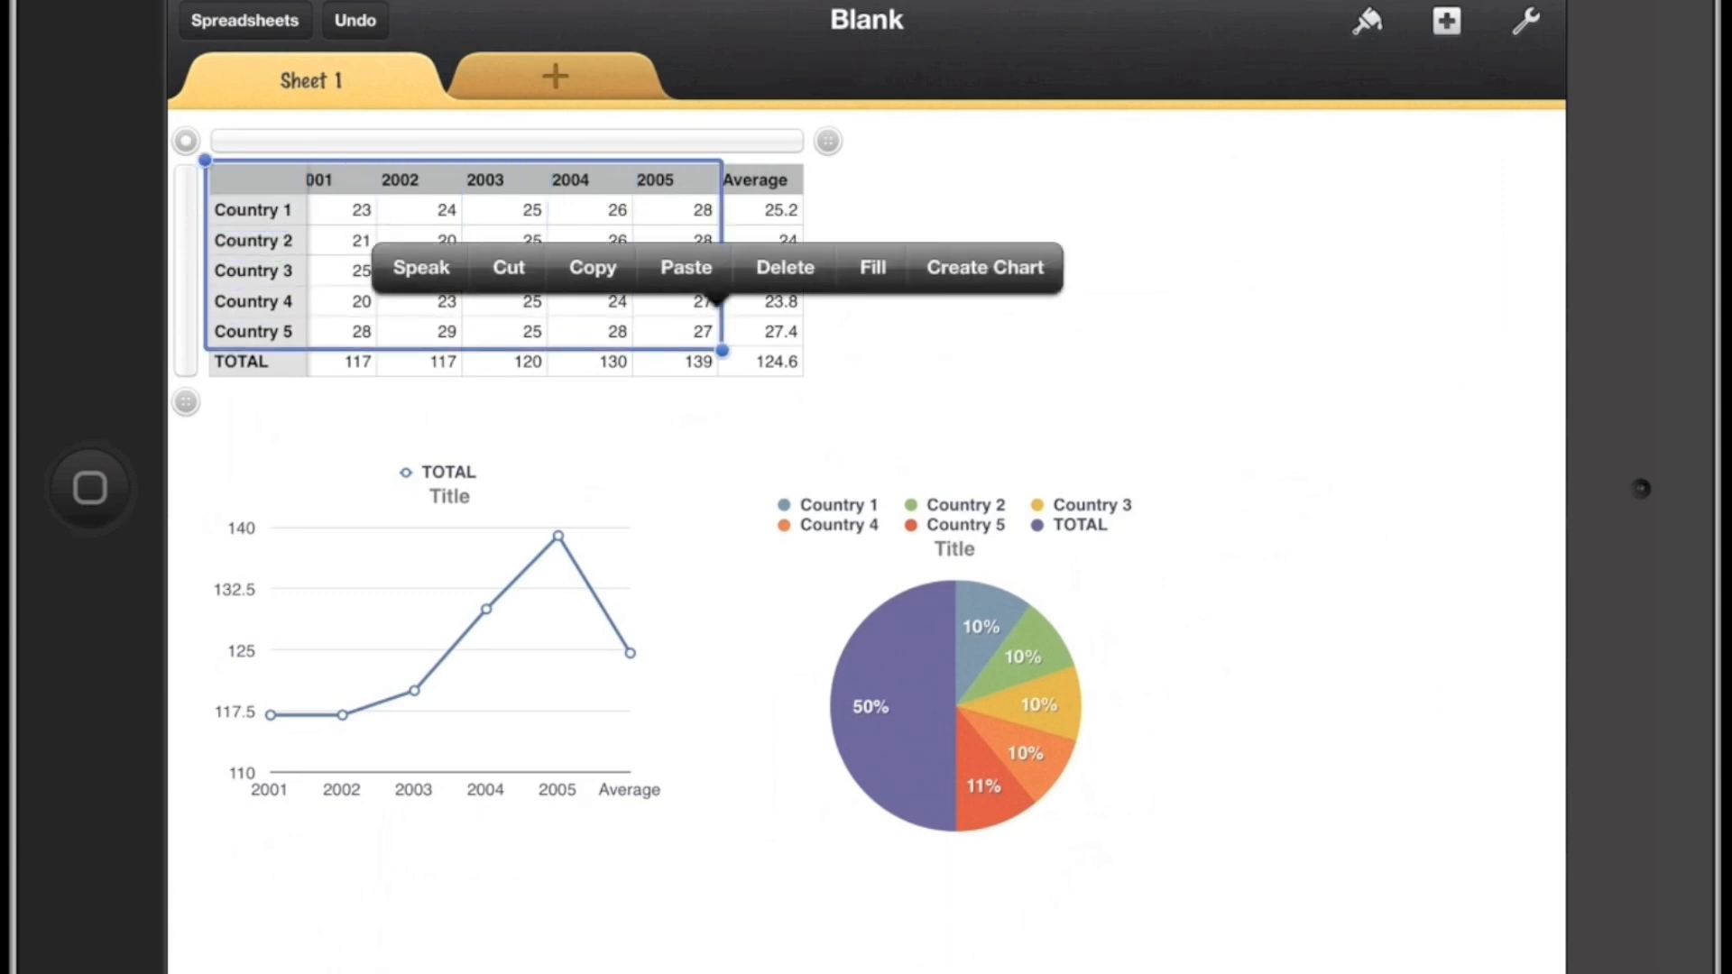
Create a stacked column chart of the selection, enlarge it and move it lower on the sheet.
{"action": "left_click", "coordinate": [985, 266]}
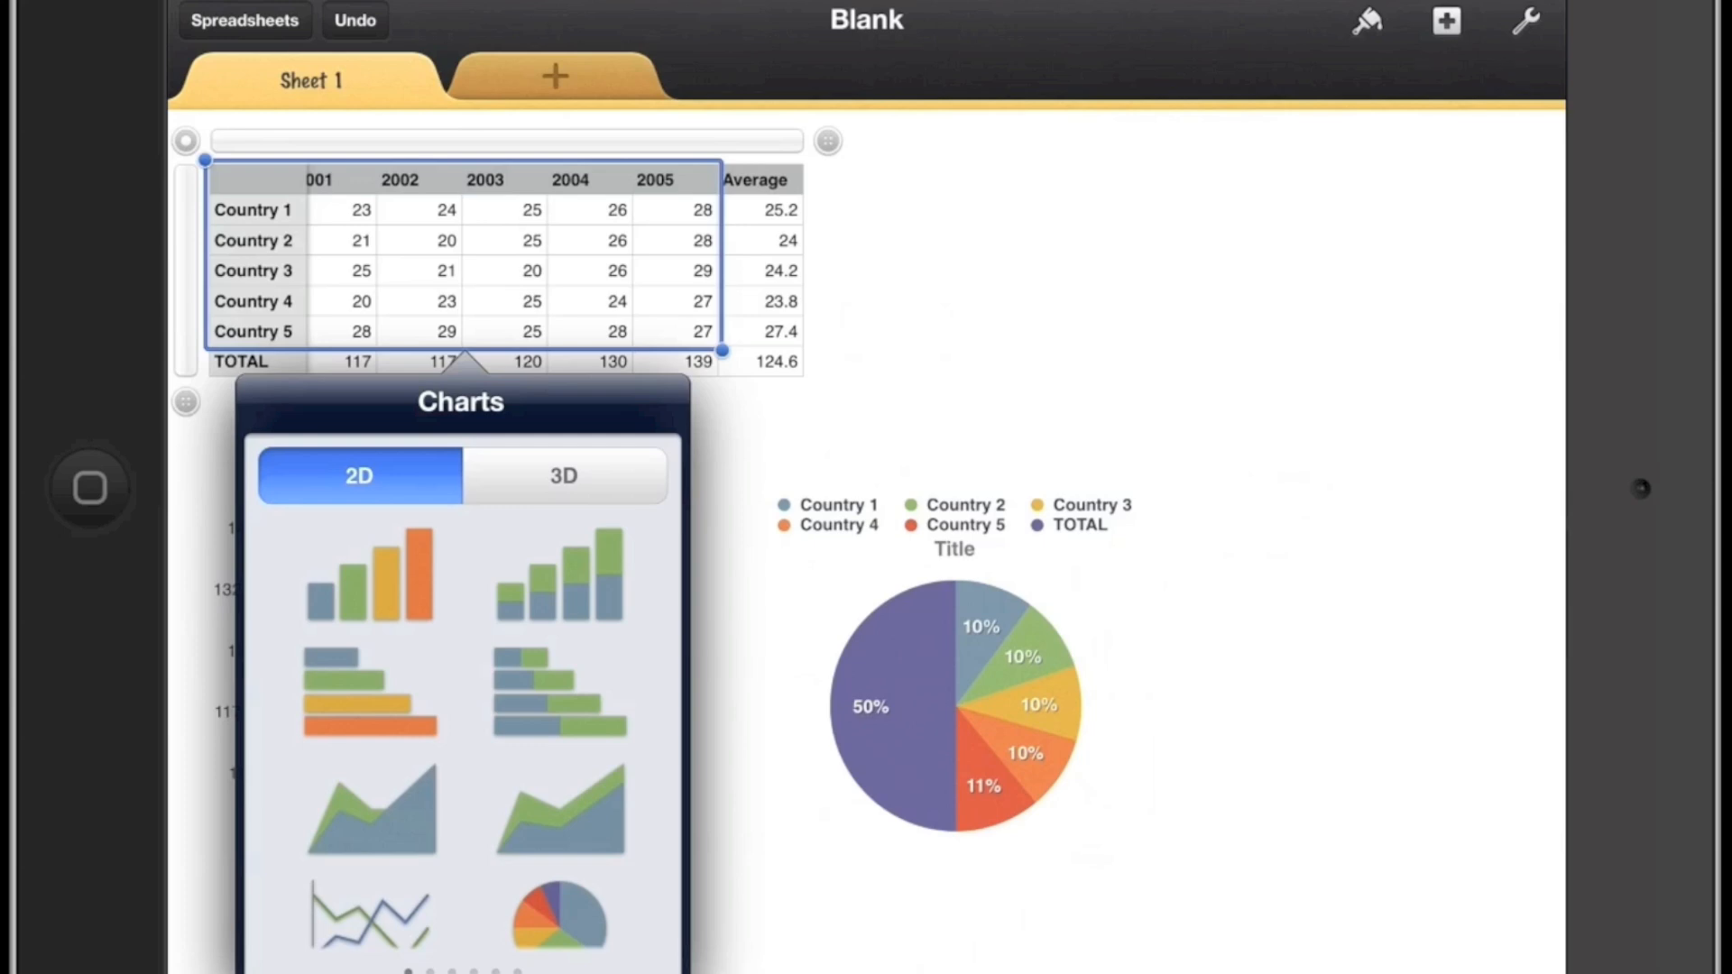
{"action": "left_click", "coordinate": [561, 579]}
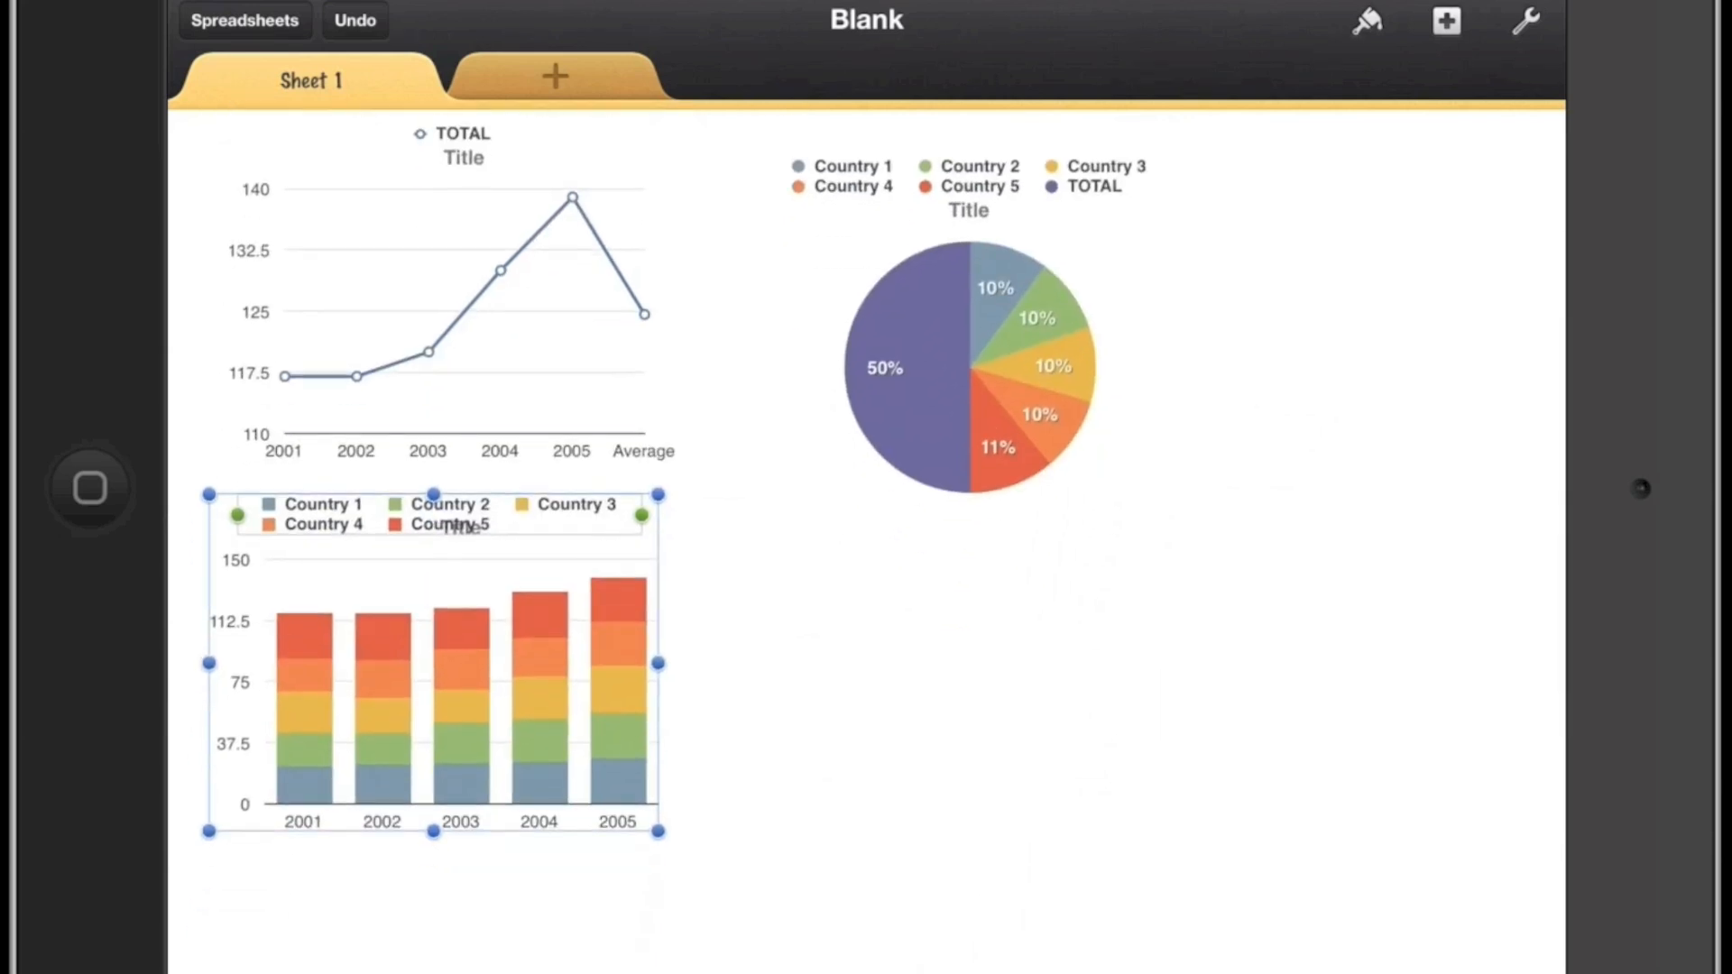
{"action": "left_click_drag", "start_coordinate": [658, 831], "coordinate": [847, 964]}
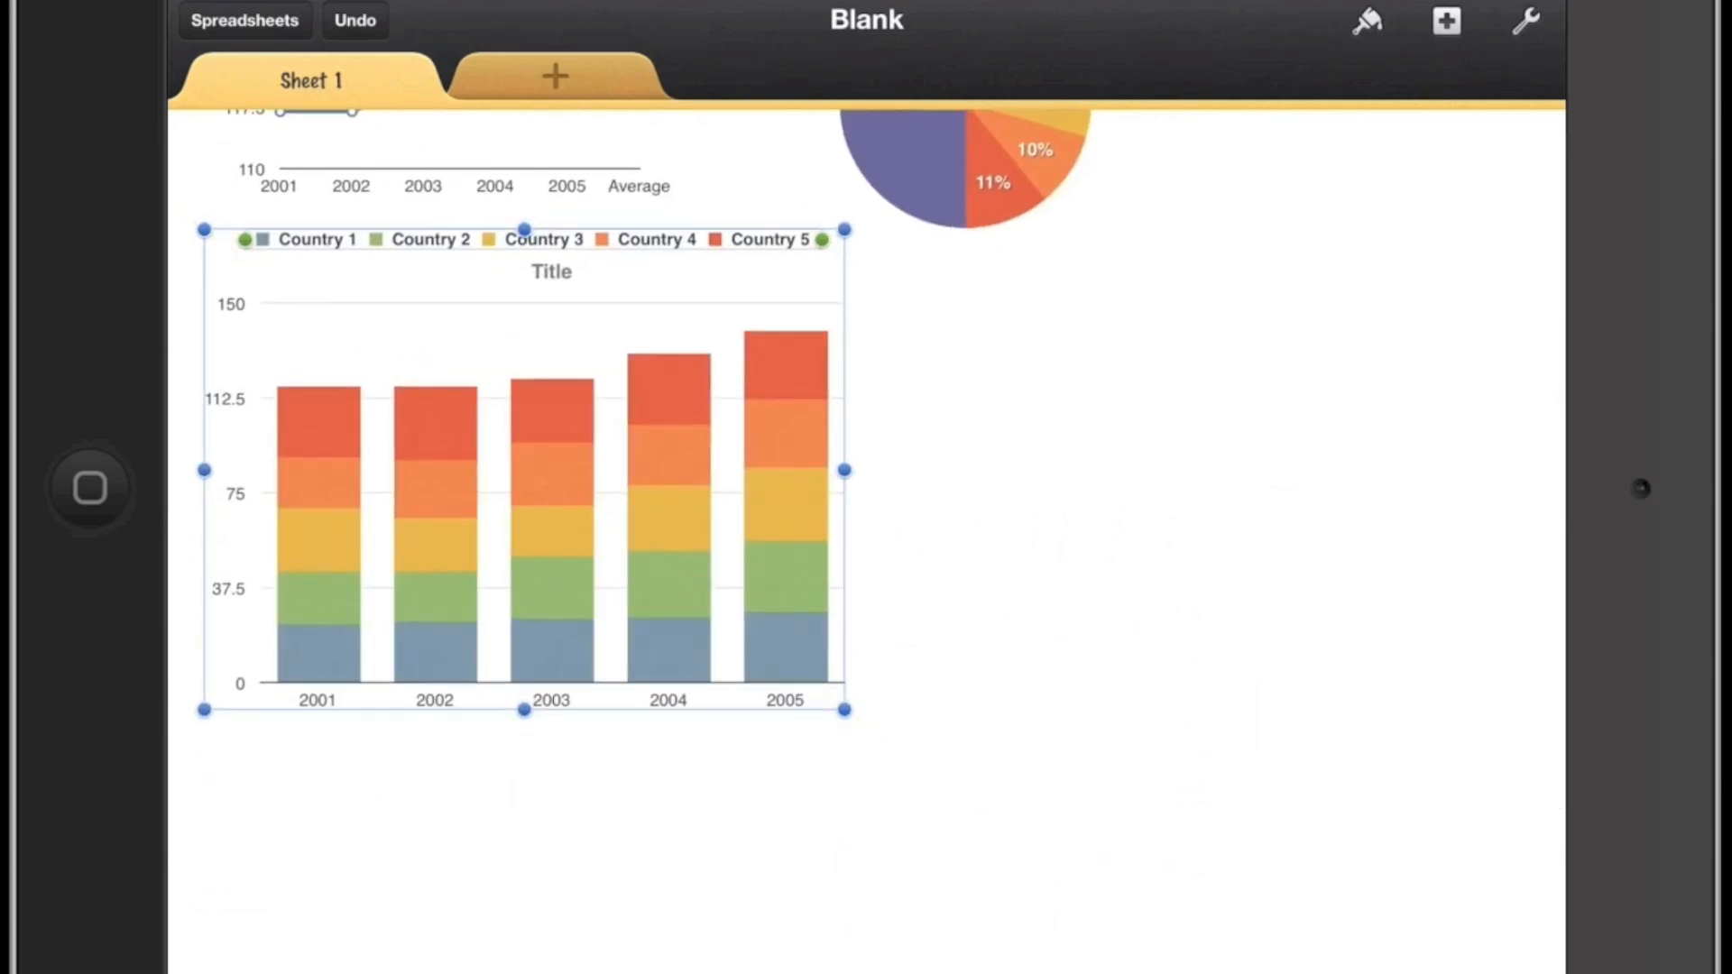
{"action": "left_click_drag", "start_coordinate": [523, 470], "coordinate": [667, 584]}
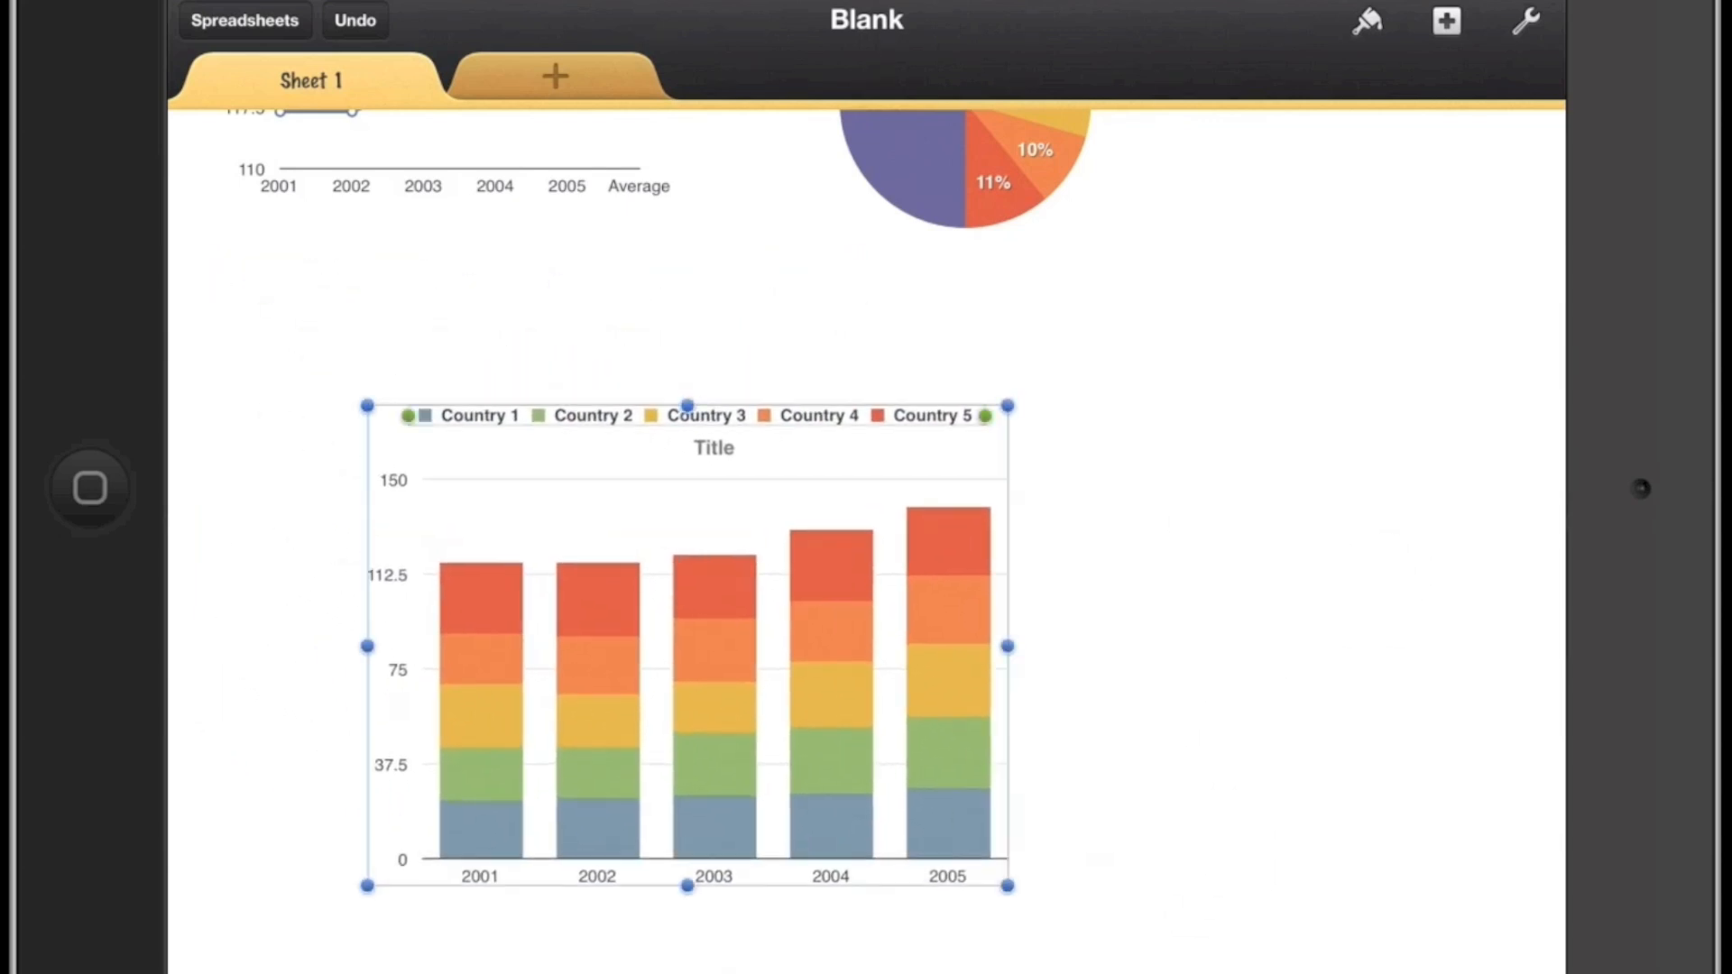
Place the chart's legend at its right, listed vertically.
{"action": "left_click", "coordinate": [664, 583]}
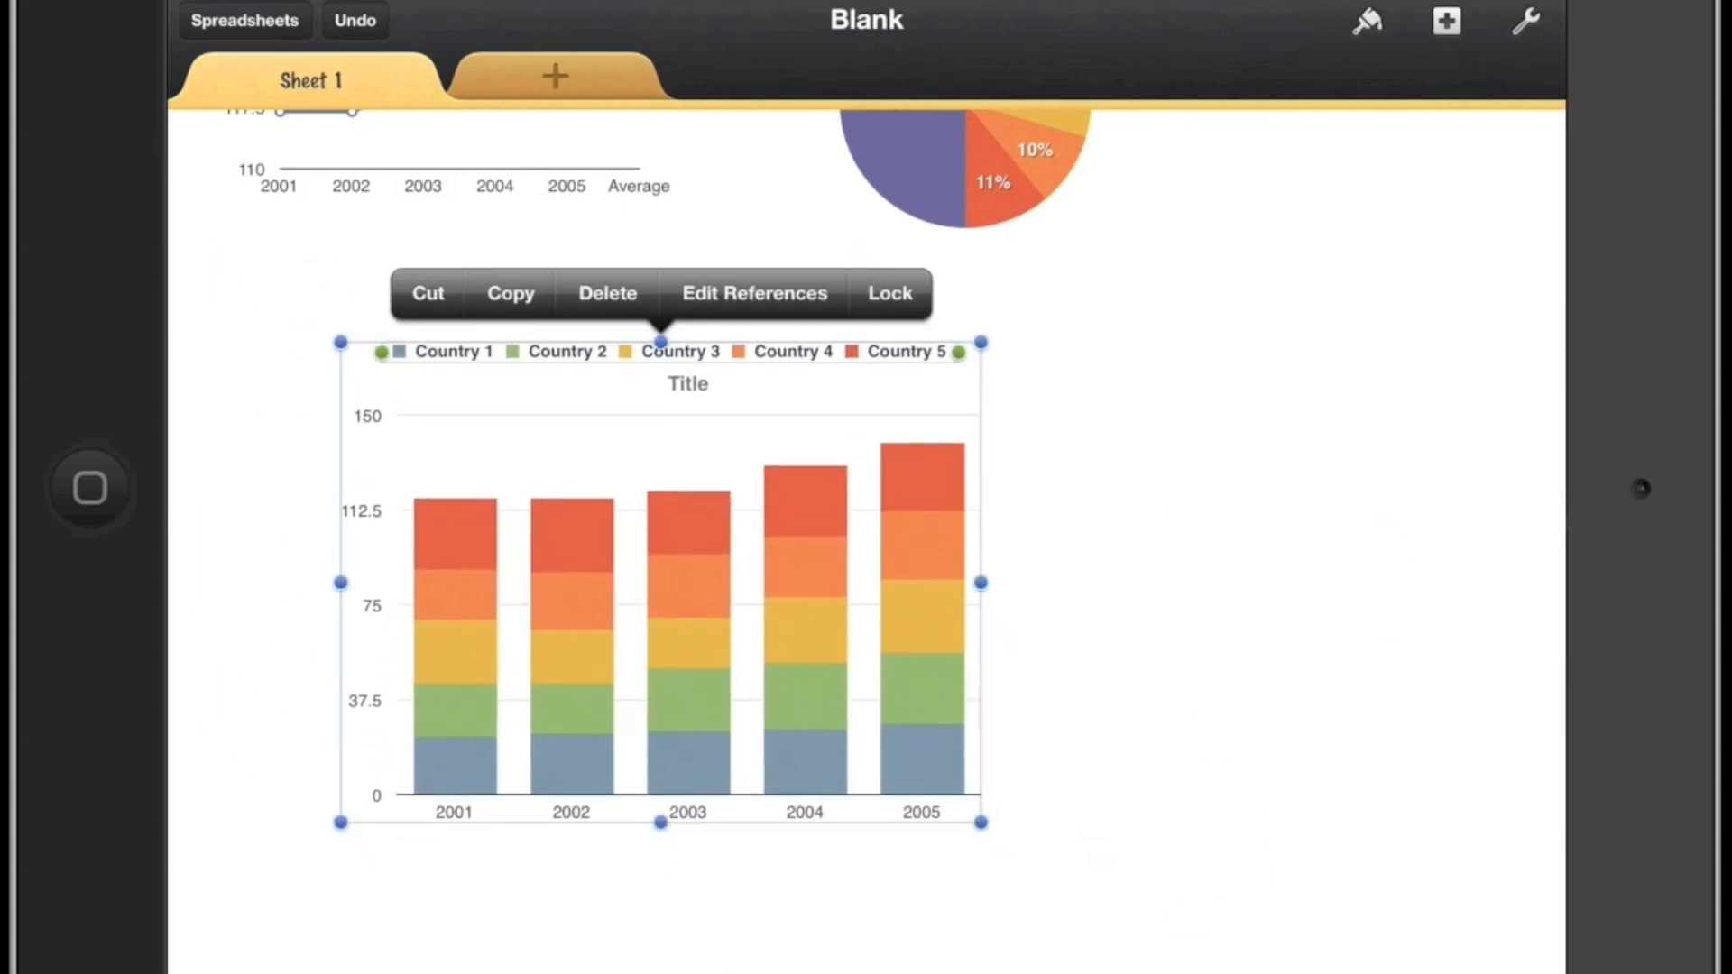
{"action": "mouse_move", "coordinate": [957, 351]}
{"action": "left_mouse_down"}
{"action": "mouse_move", "coordinate": [504, 393]}
{"action": "mouse_move", "coordinate": [1090, 484]}
{"action": "mouse_move", "coordinate": [1083, 463]}
{"action": "left_mouse_up"}
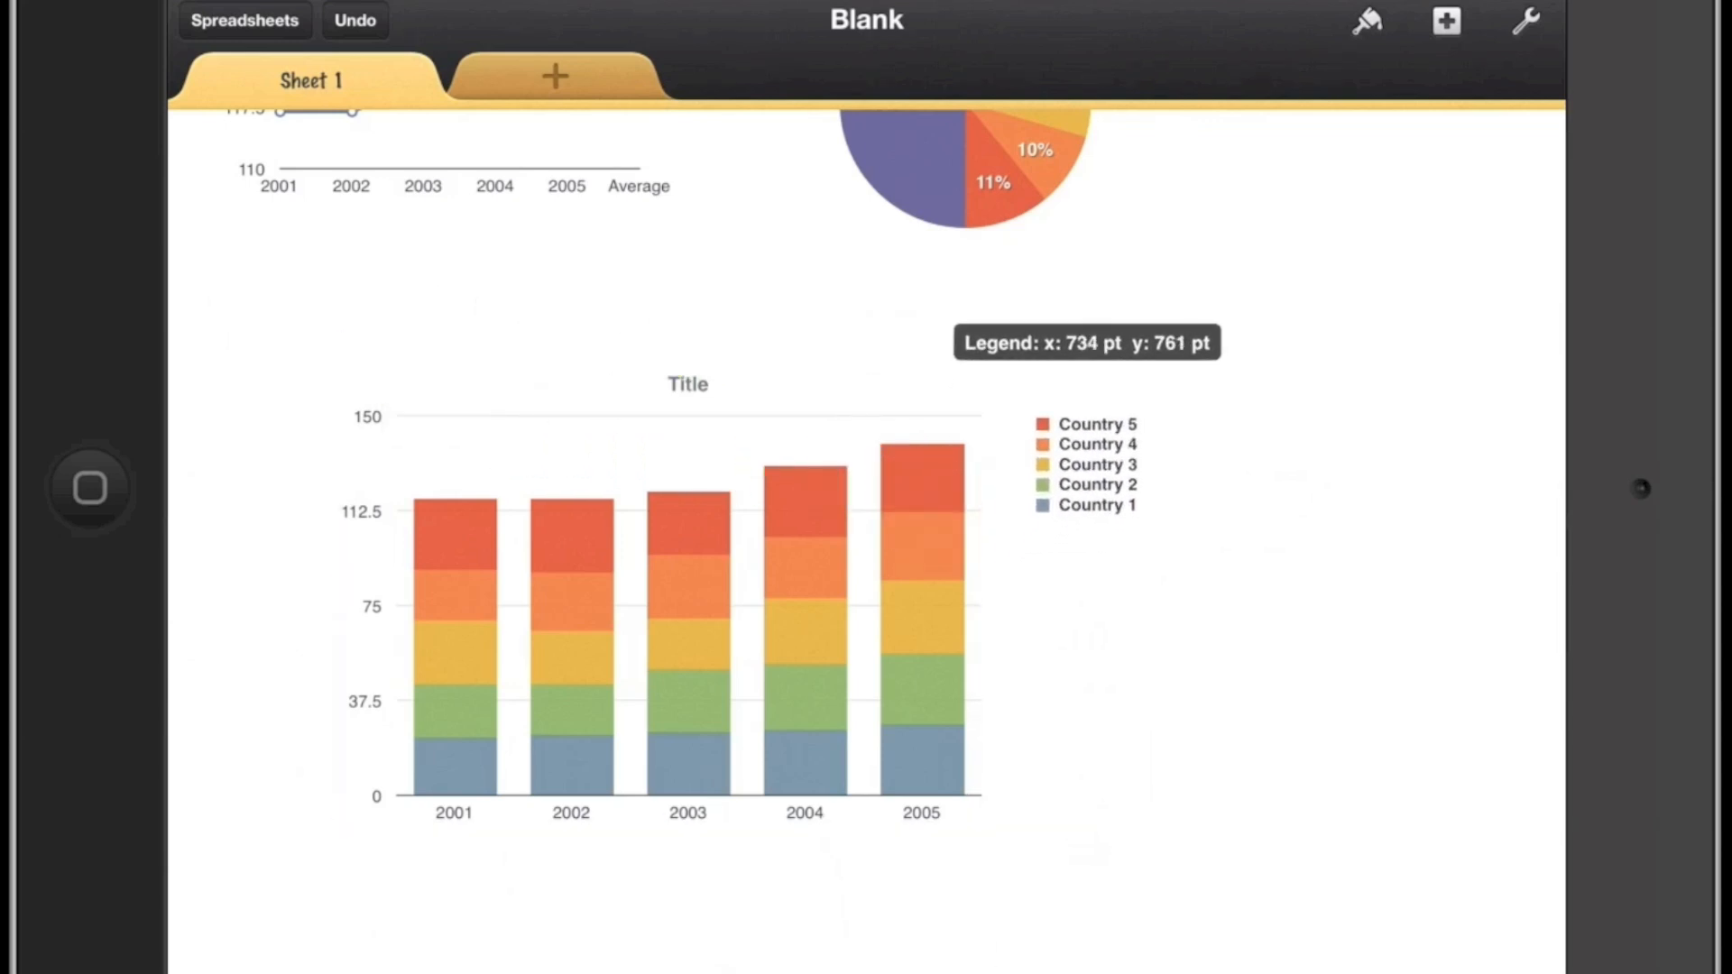
{"action": "left_click", "coordinate": [743, 597]}
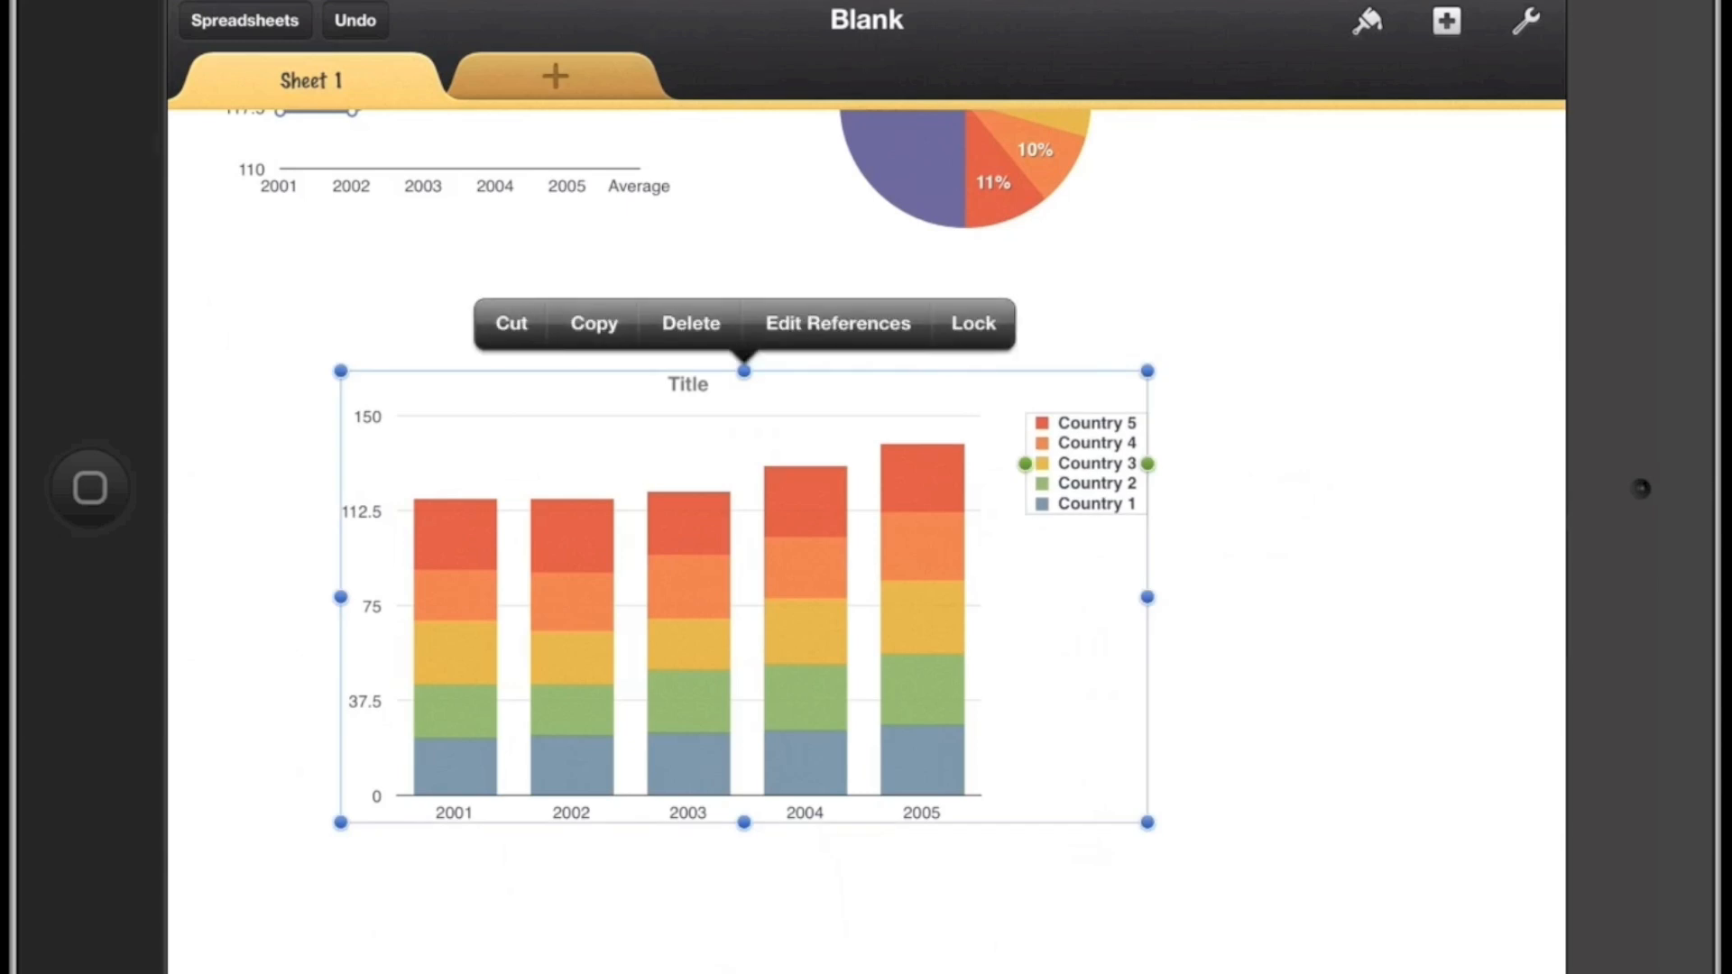
Replace the placeholder chart title with 'Country Populations (2001 - 2005)'.
{"action": "double_click", "coordinate": [689, 384]}
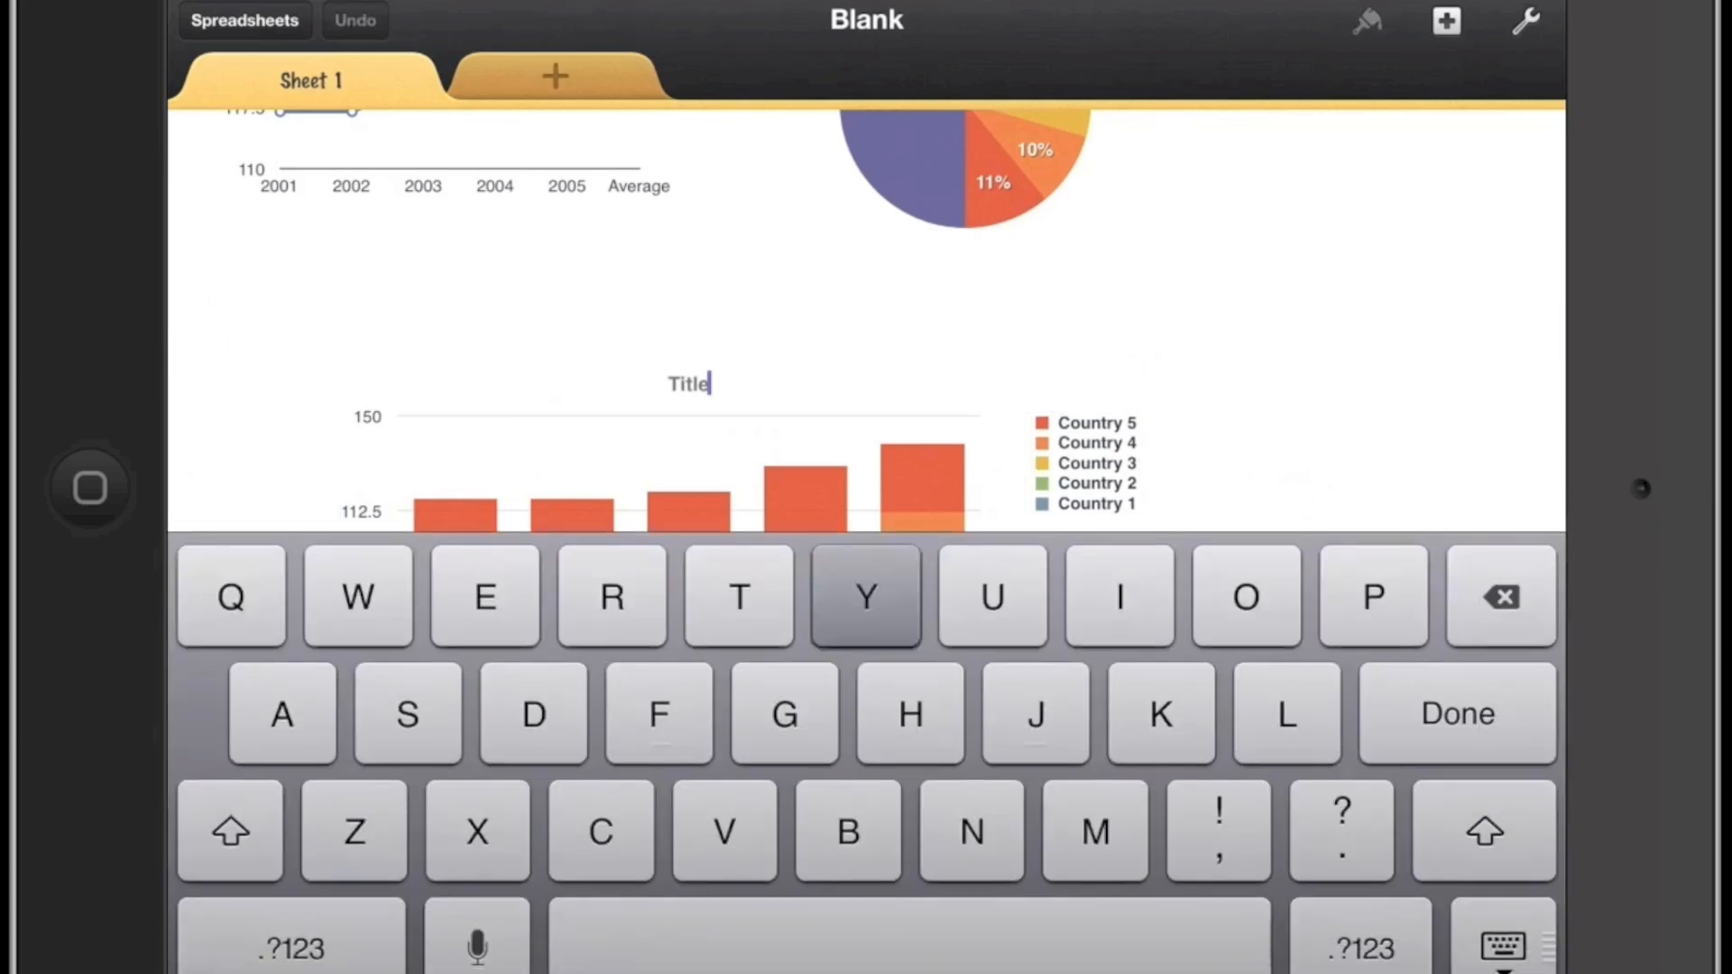
{"action": "key", "text": "BackSpace"}
{"action": "key", "text": "BackSpace"}
{"action": "key", "text": "BackSpace"}
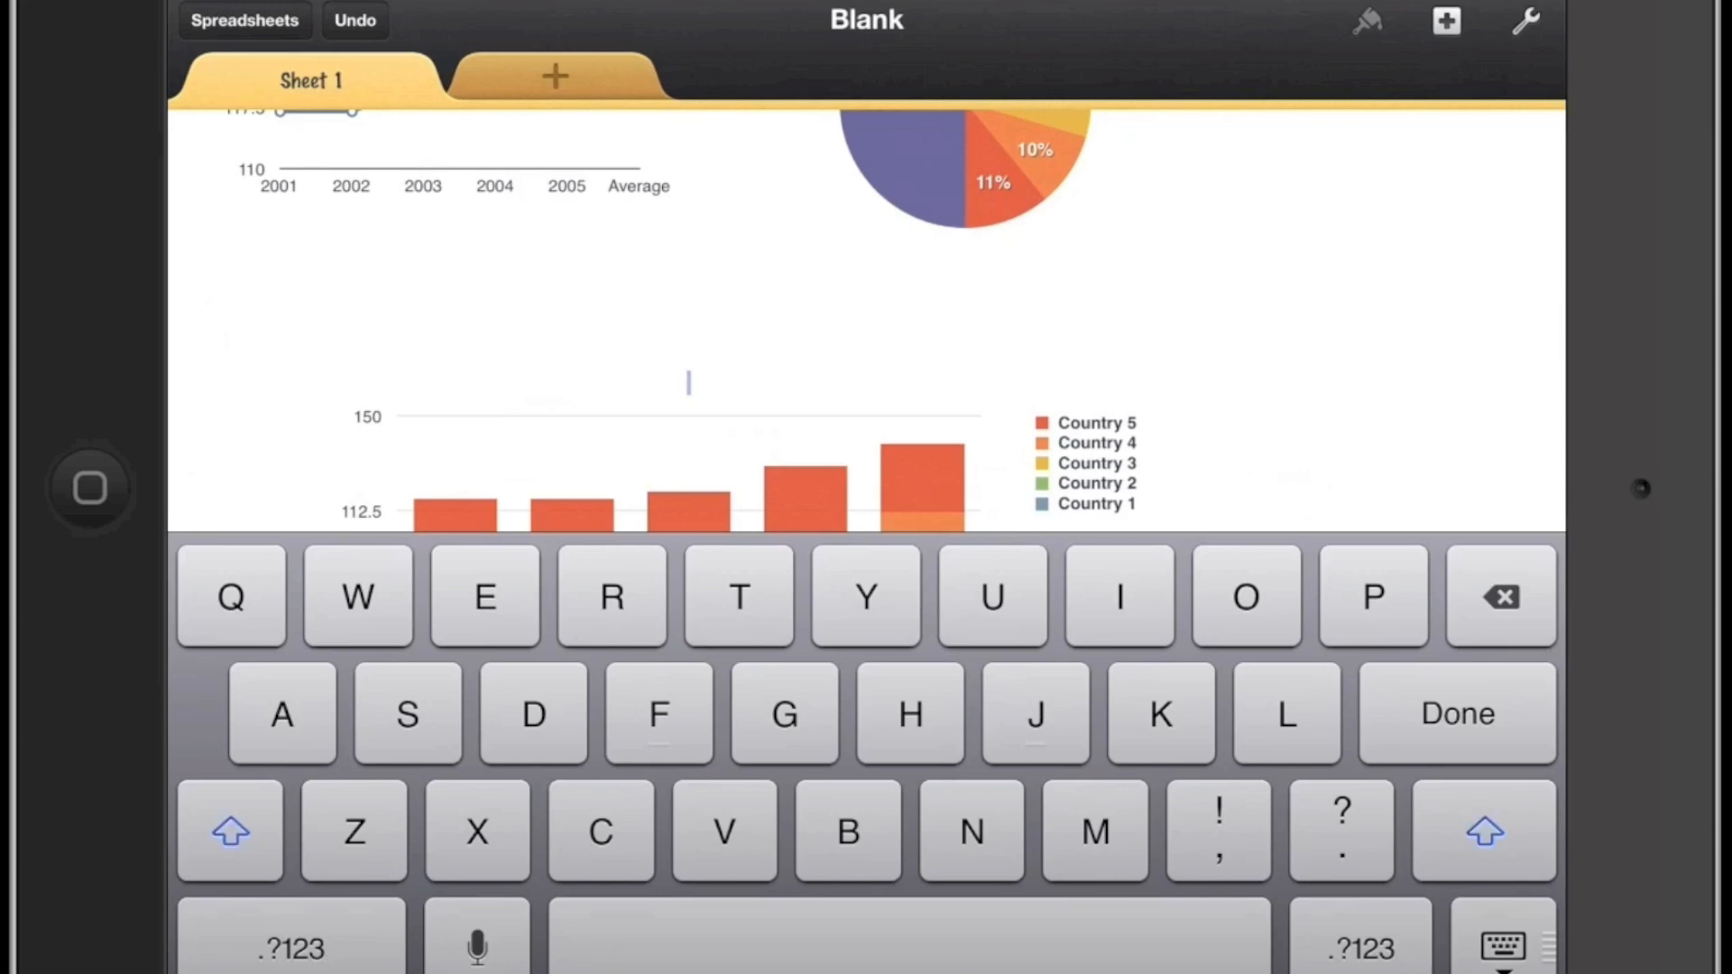
{"action": "type", "text": "Cou"}
{"action": "type", "text": "ntry "}
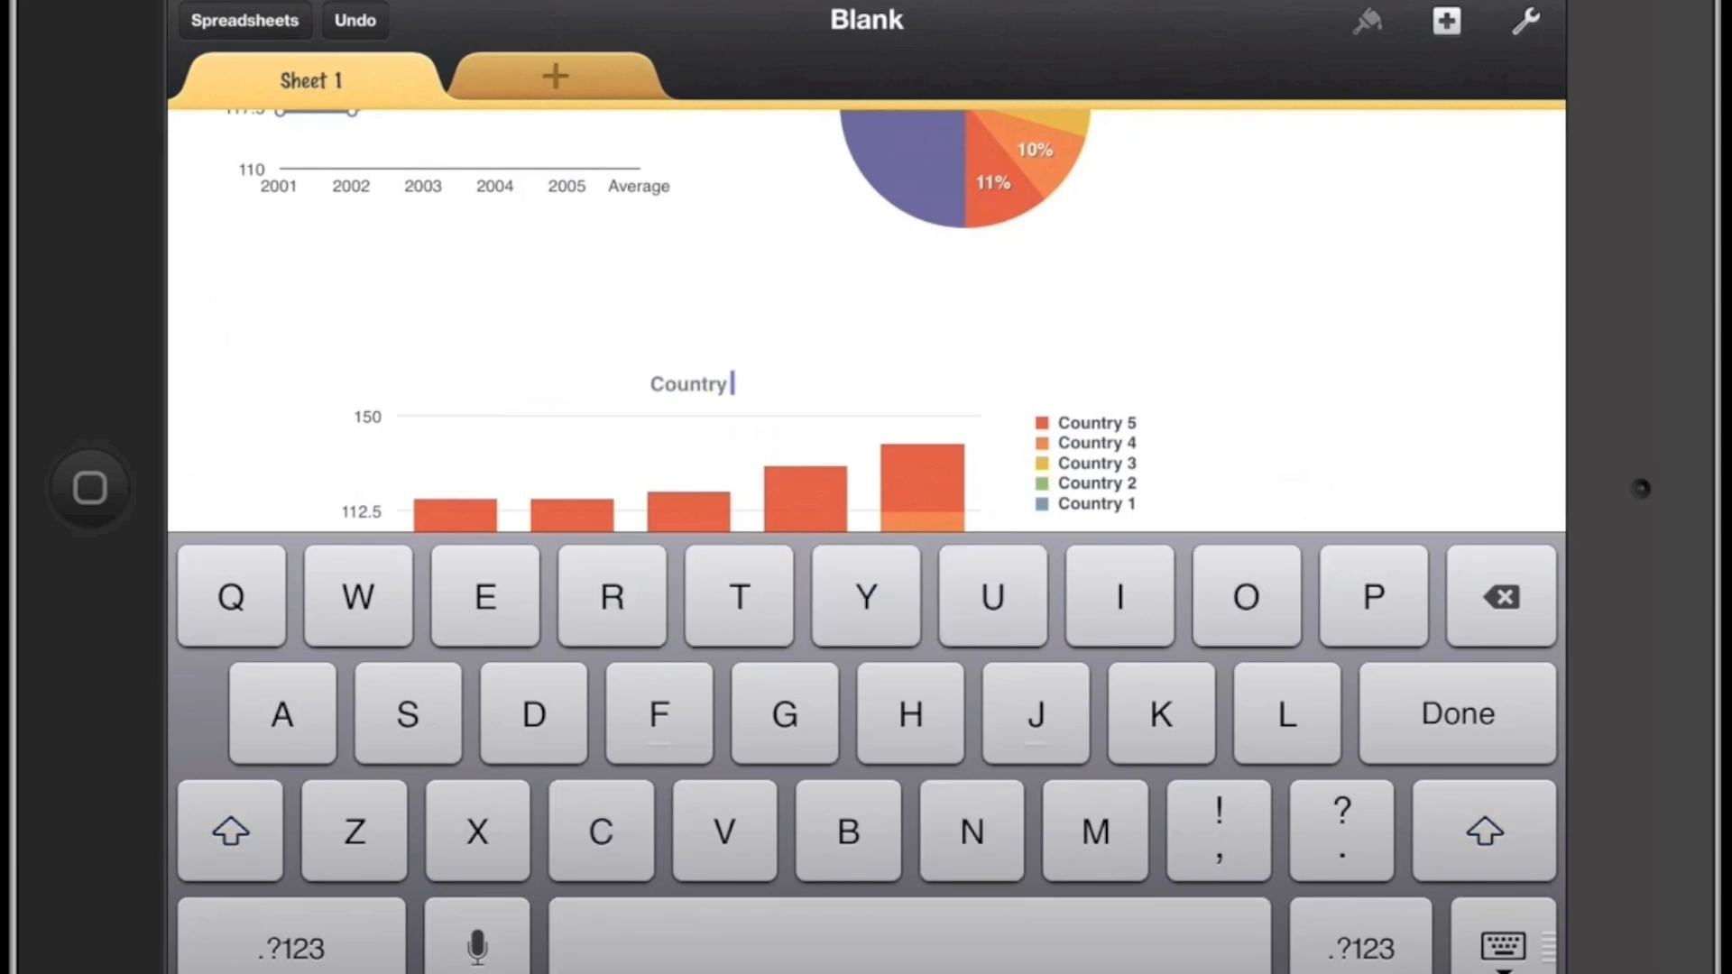
{"action": "type", "text": "Popula"}
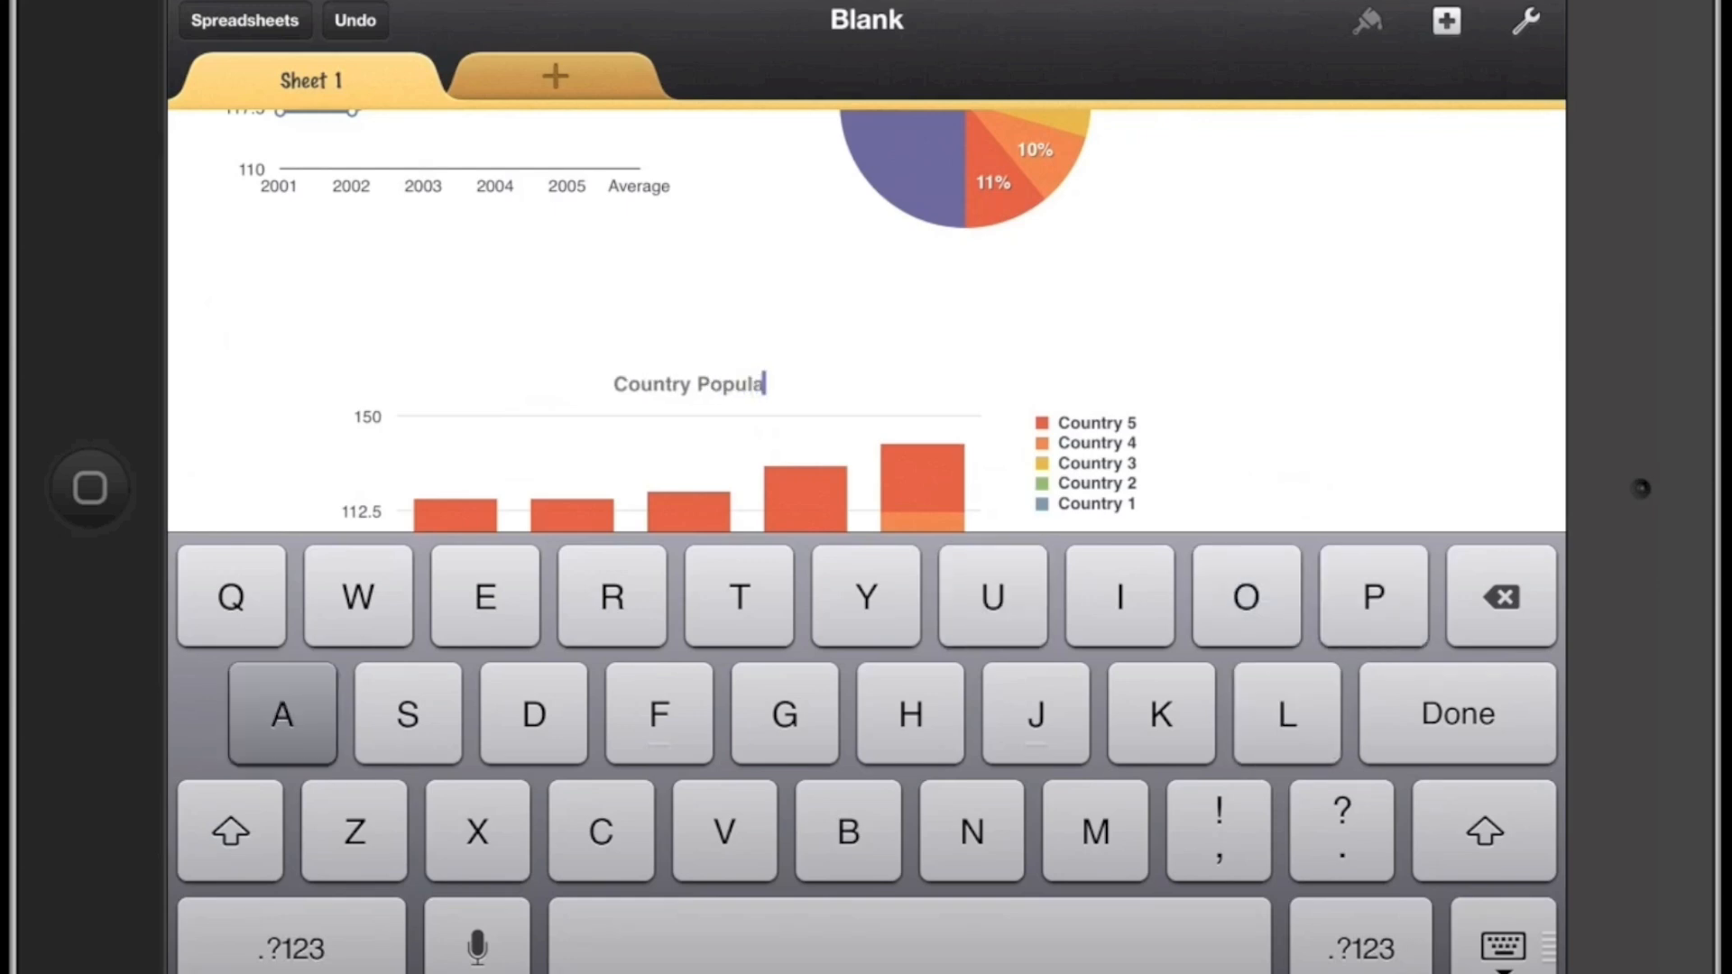
{"action": "type", "text": "tions"}
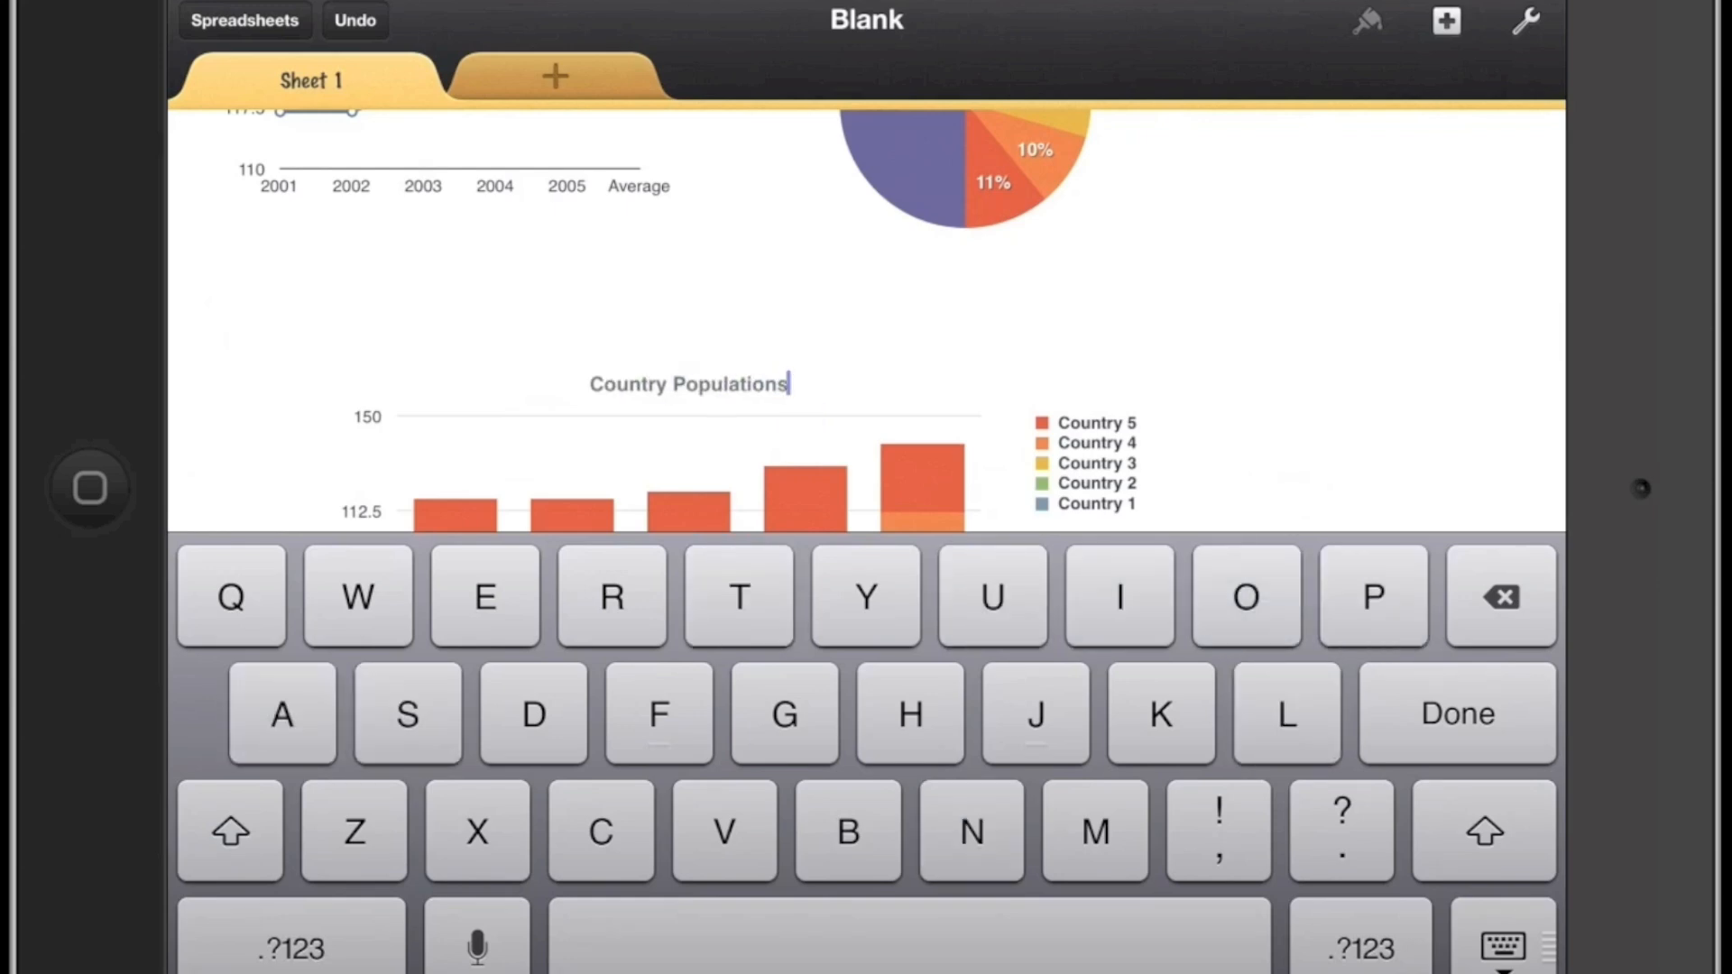
{"action": "left_click", "coordinate": [293, 947]}
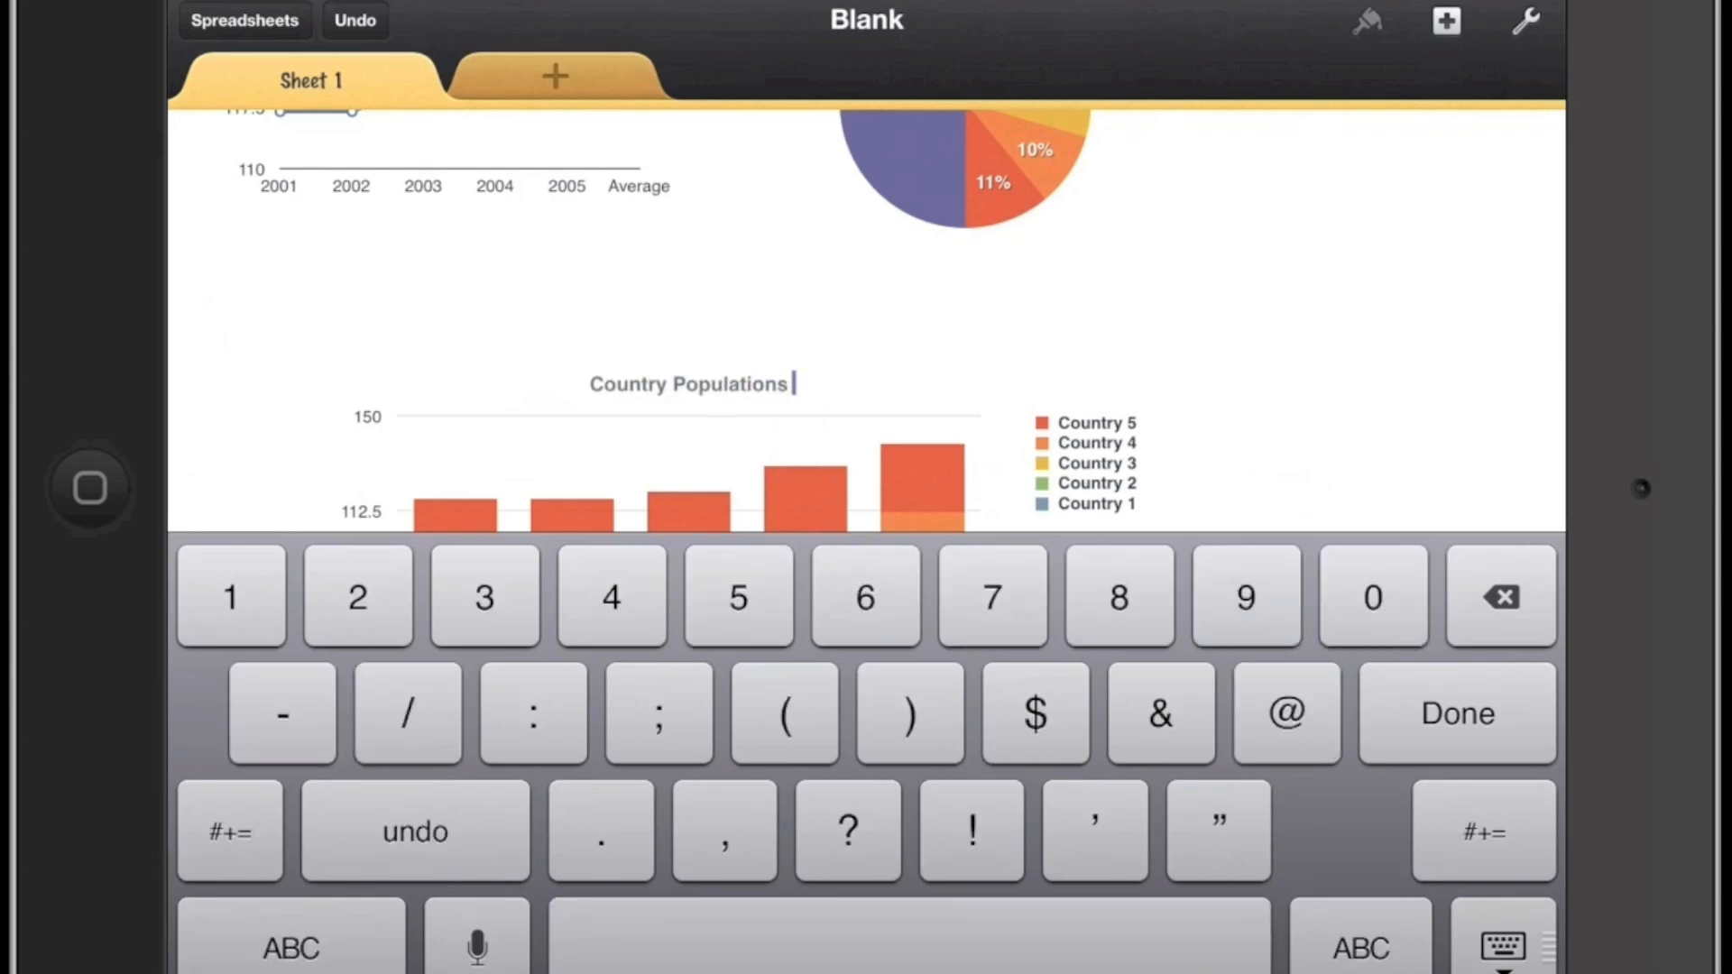
{"action": "type", "text": "("}
{"action": "left_click", "coordinate": [292, 948]}
{"action": "type", "text": "2"}
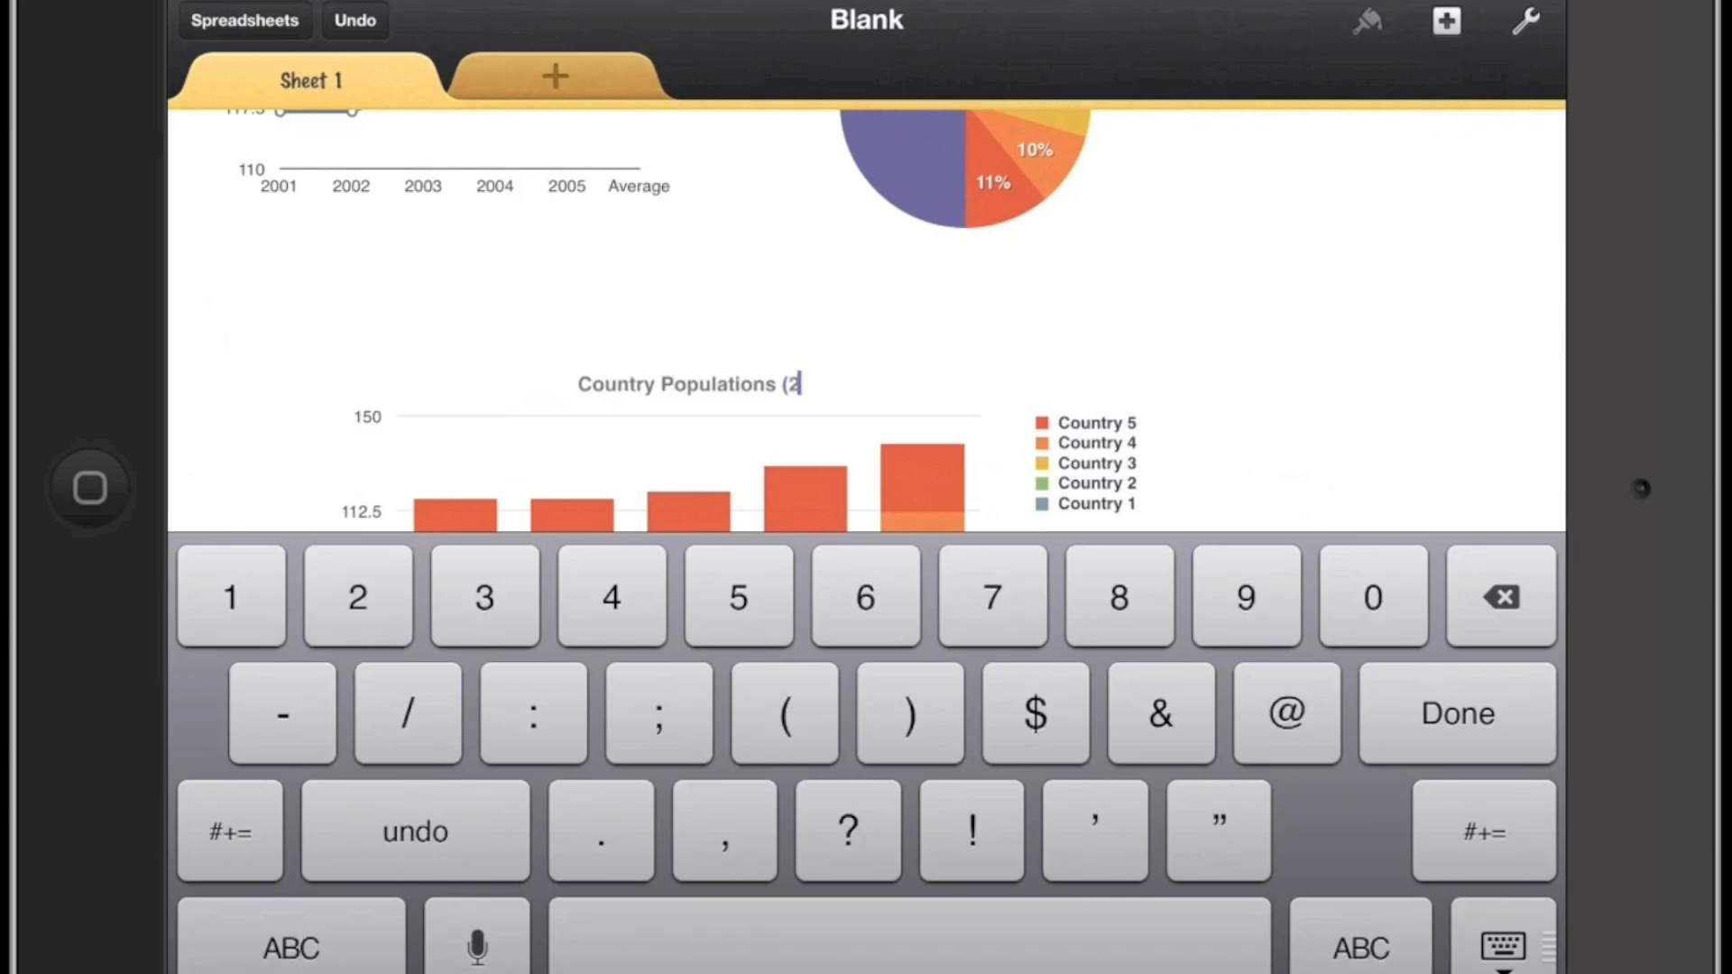
{"action": "type", "text": "001"}
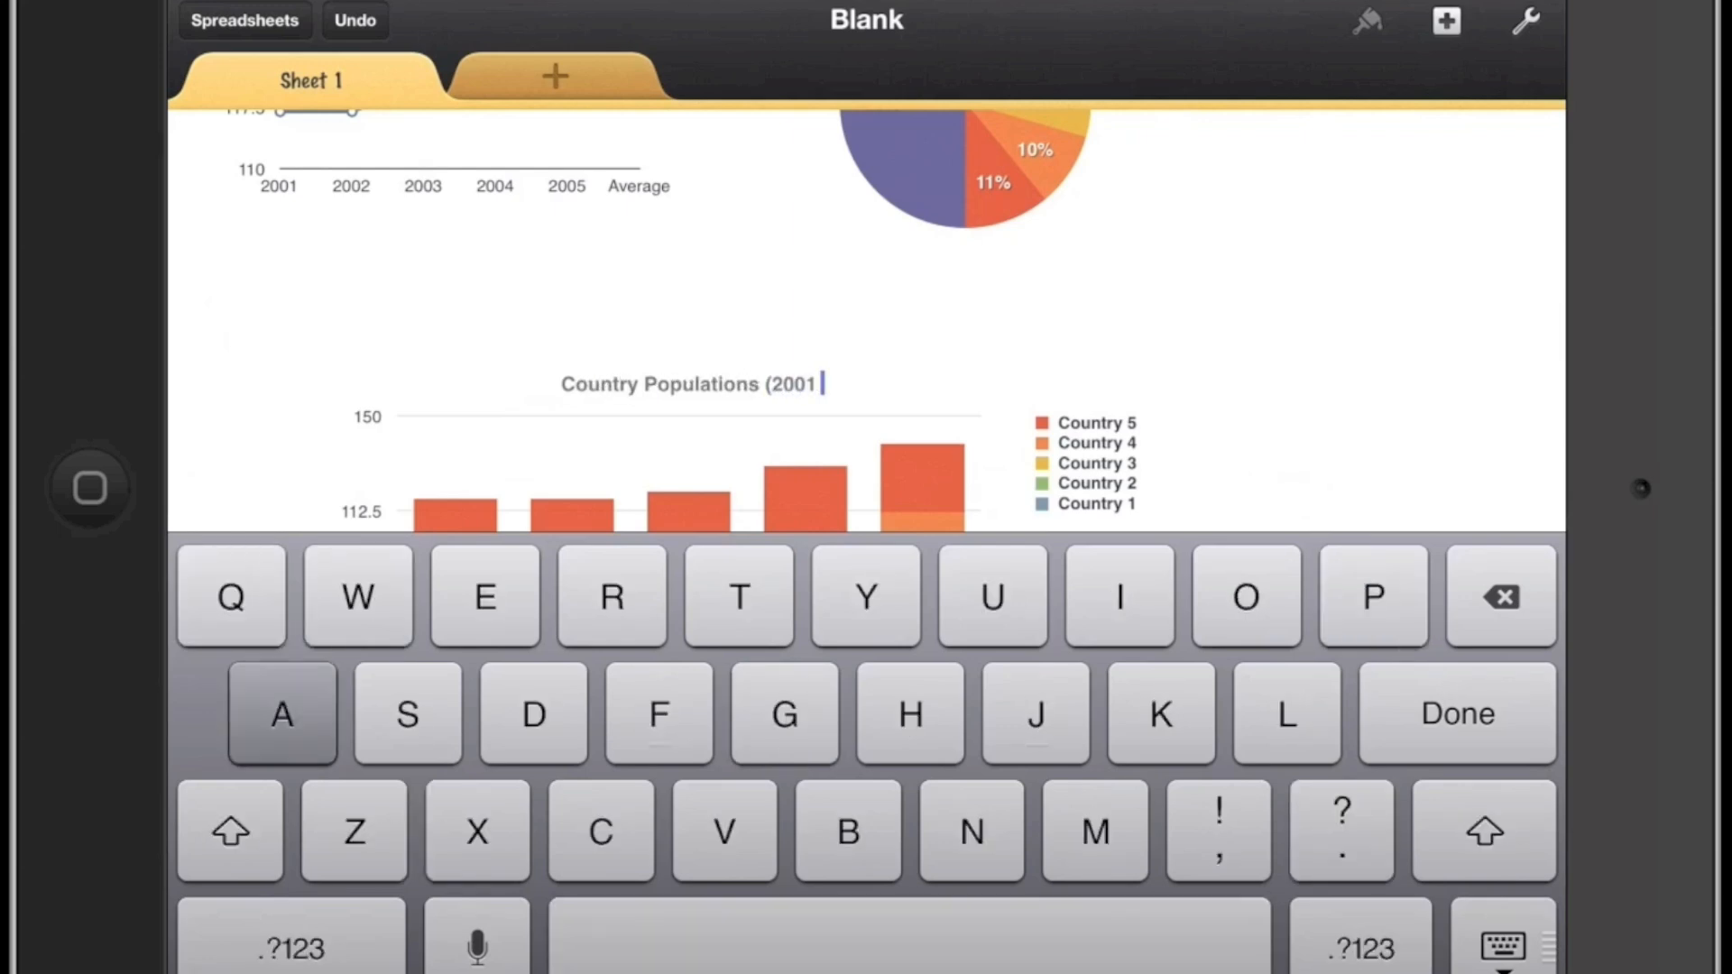
{"action": "type", "text": " a"}
{"action": "key", "text": "BackSpace"}
{"action": "left_click", "coordinate": [293, 948]}
{"action": "type", "text": "-"}
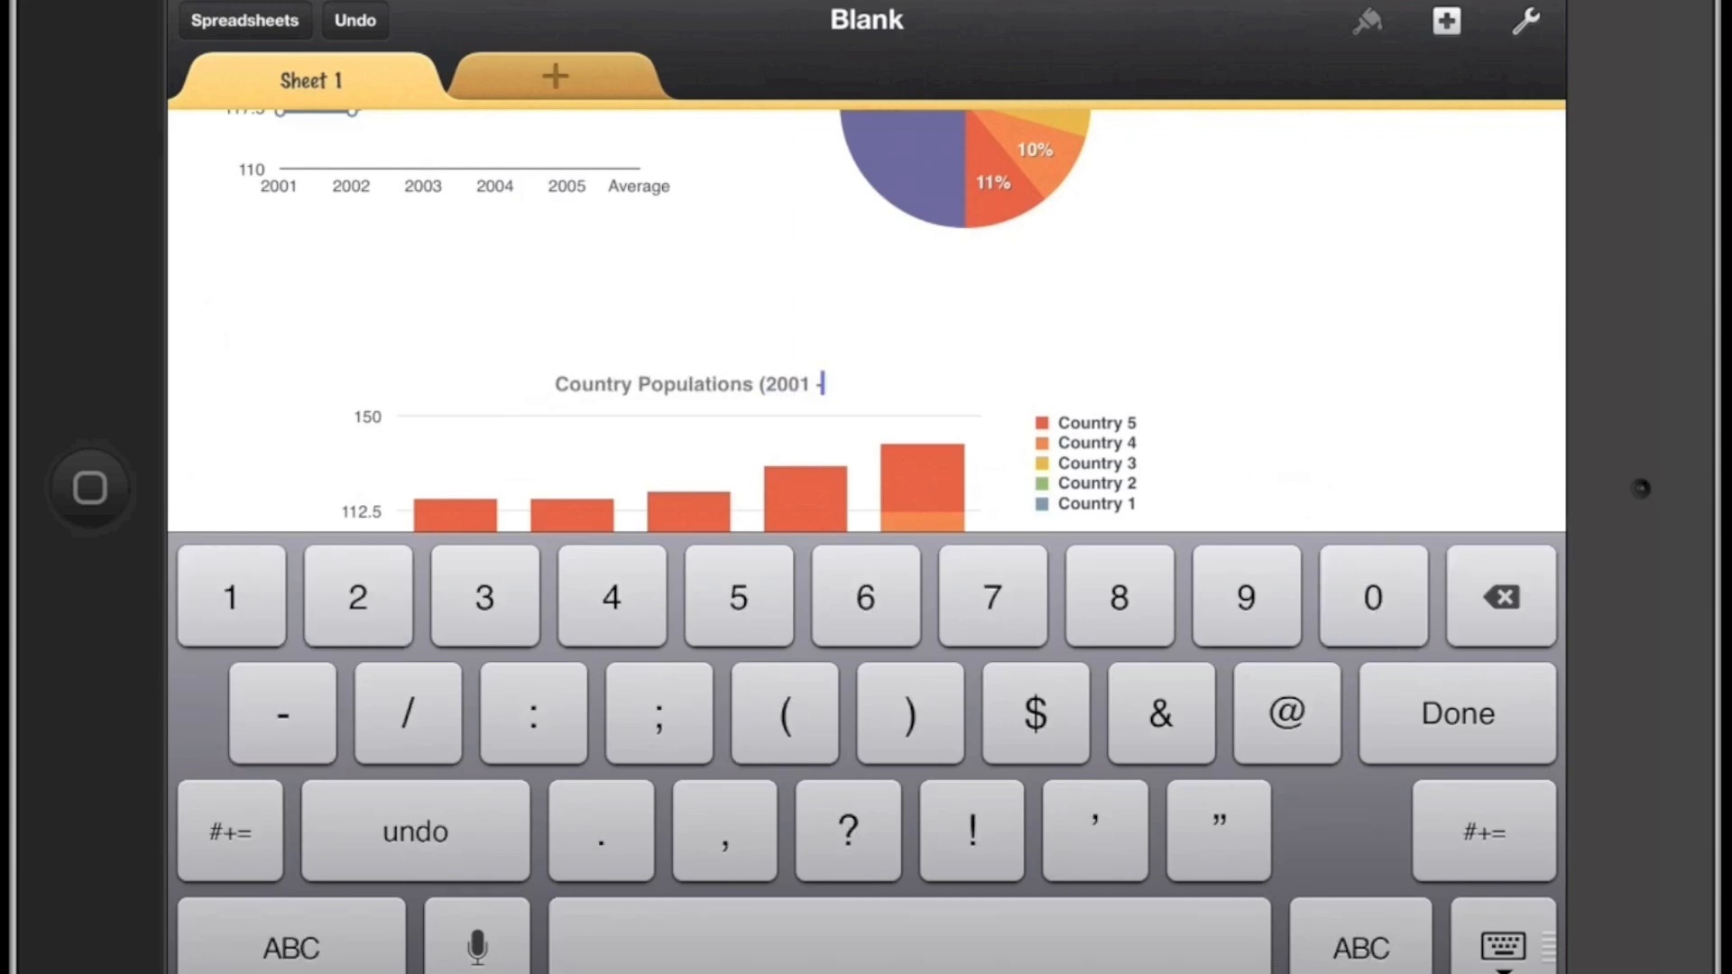
{"action": "left_click", "coordinate": [293, 948]}
{"action": "type", "text": "2"}
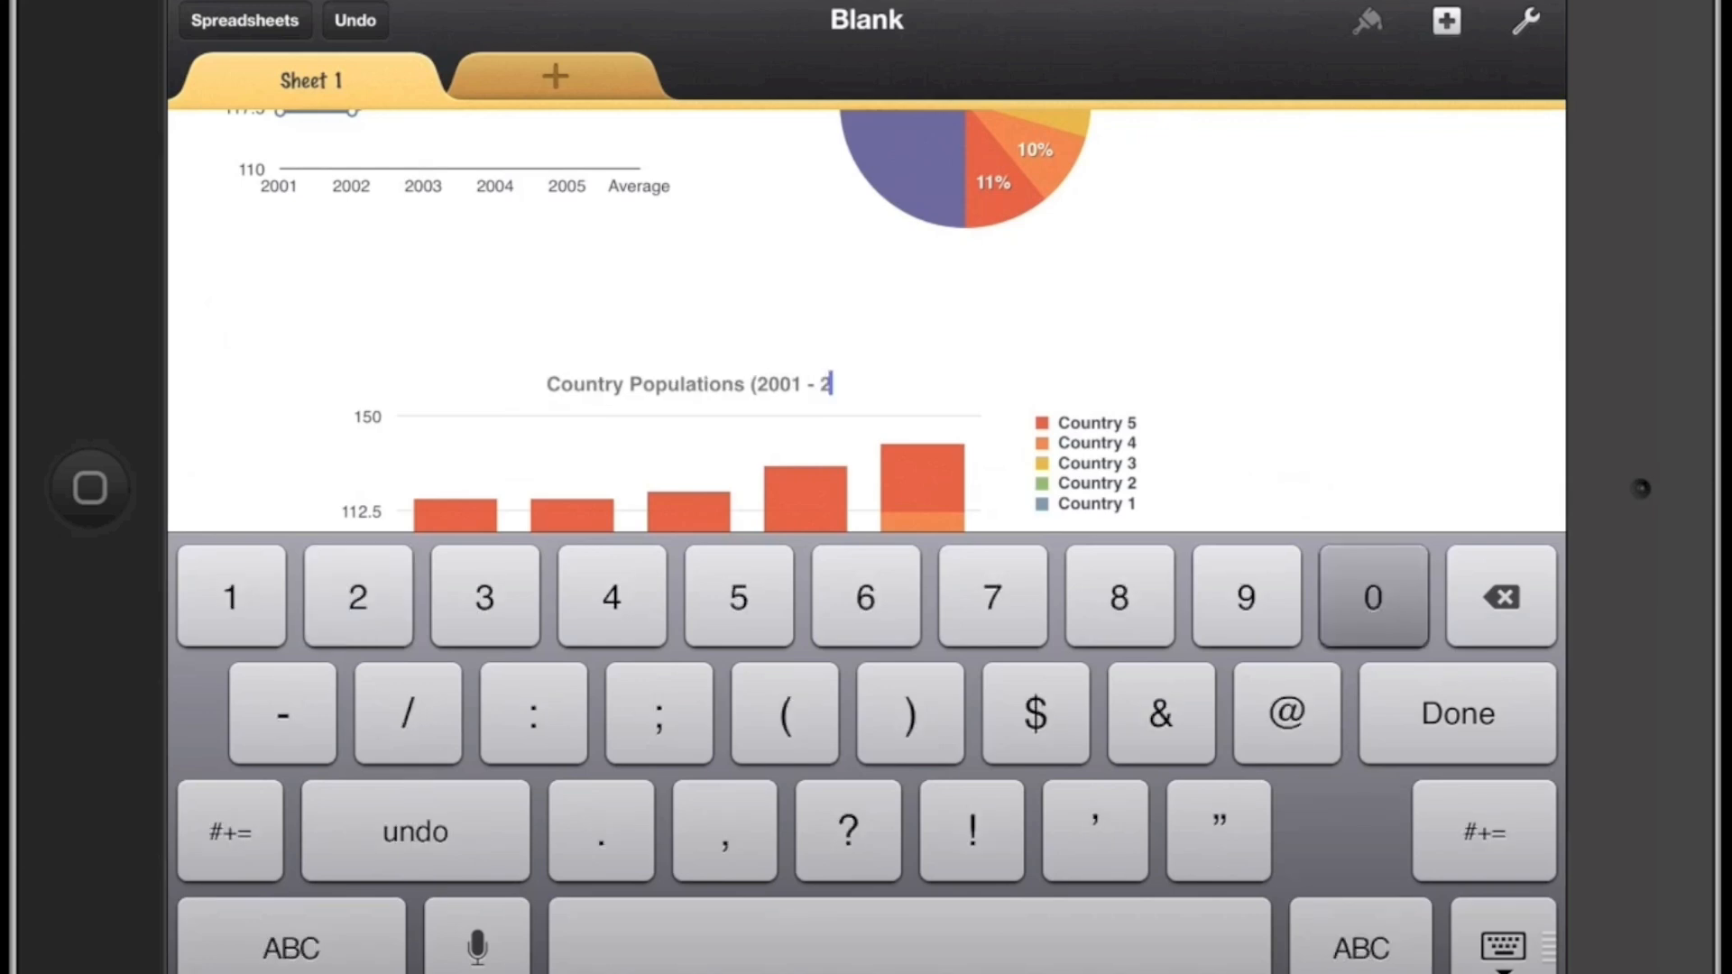
{"action": "type", "text": "005)"}
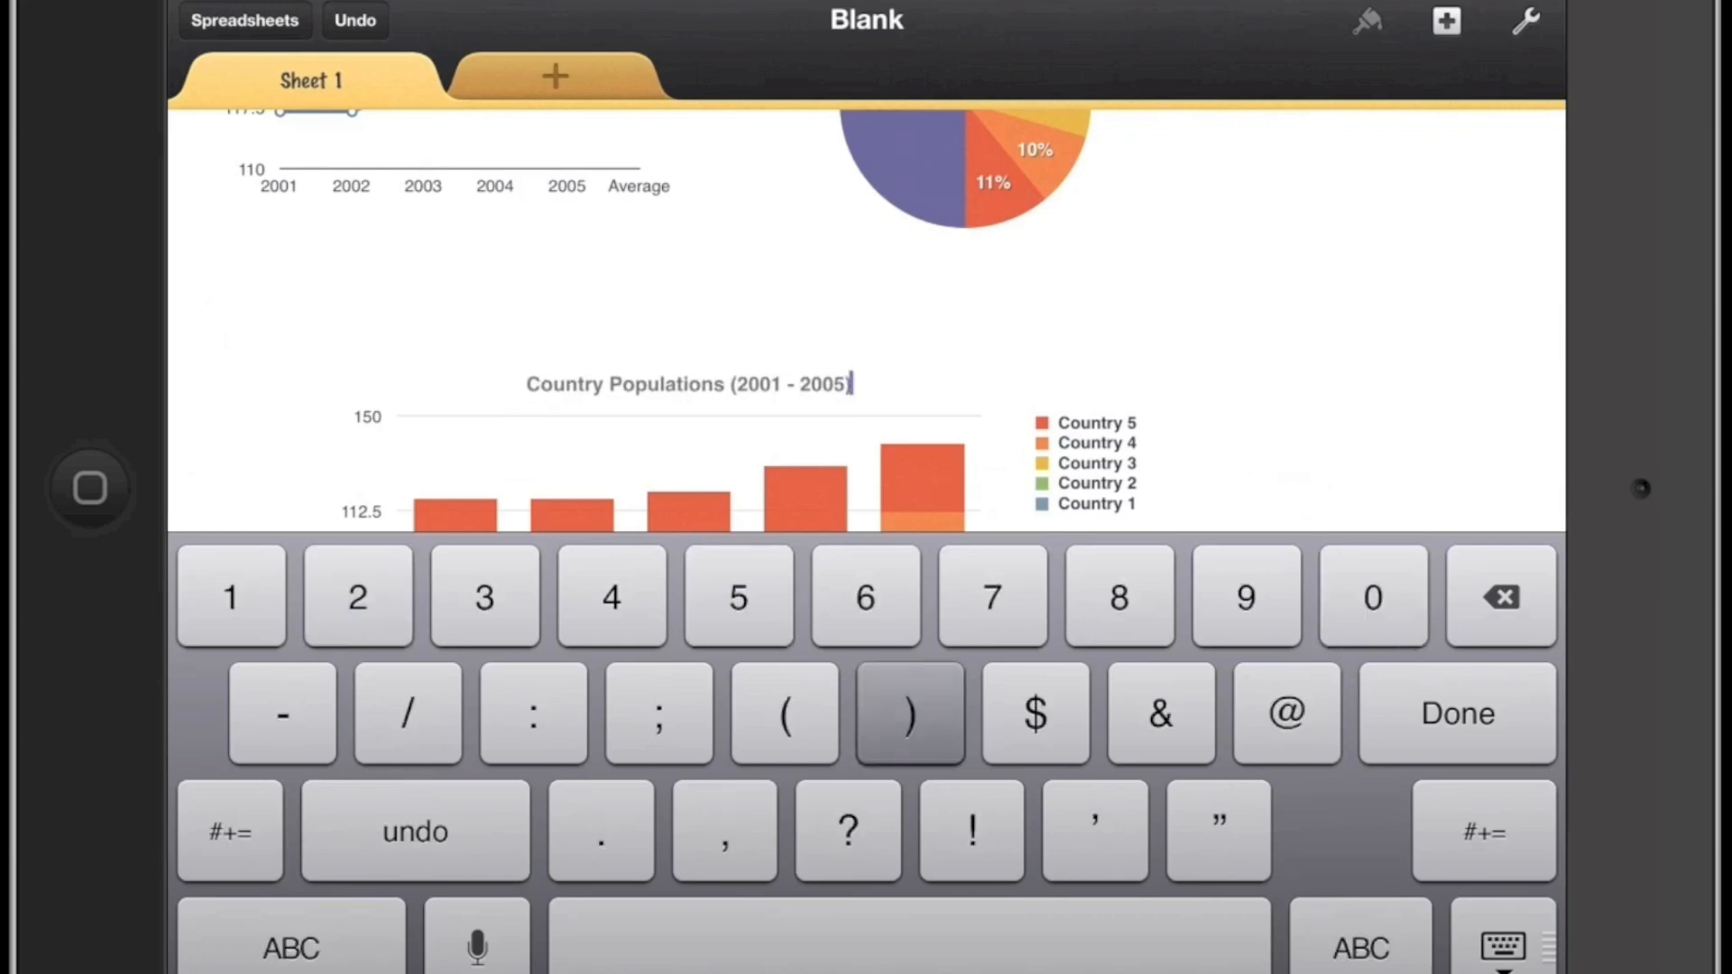
{"action": "left_click", "coordinate": [1458, 714]}
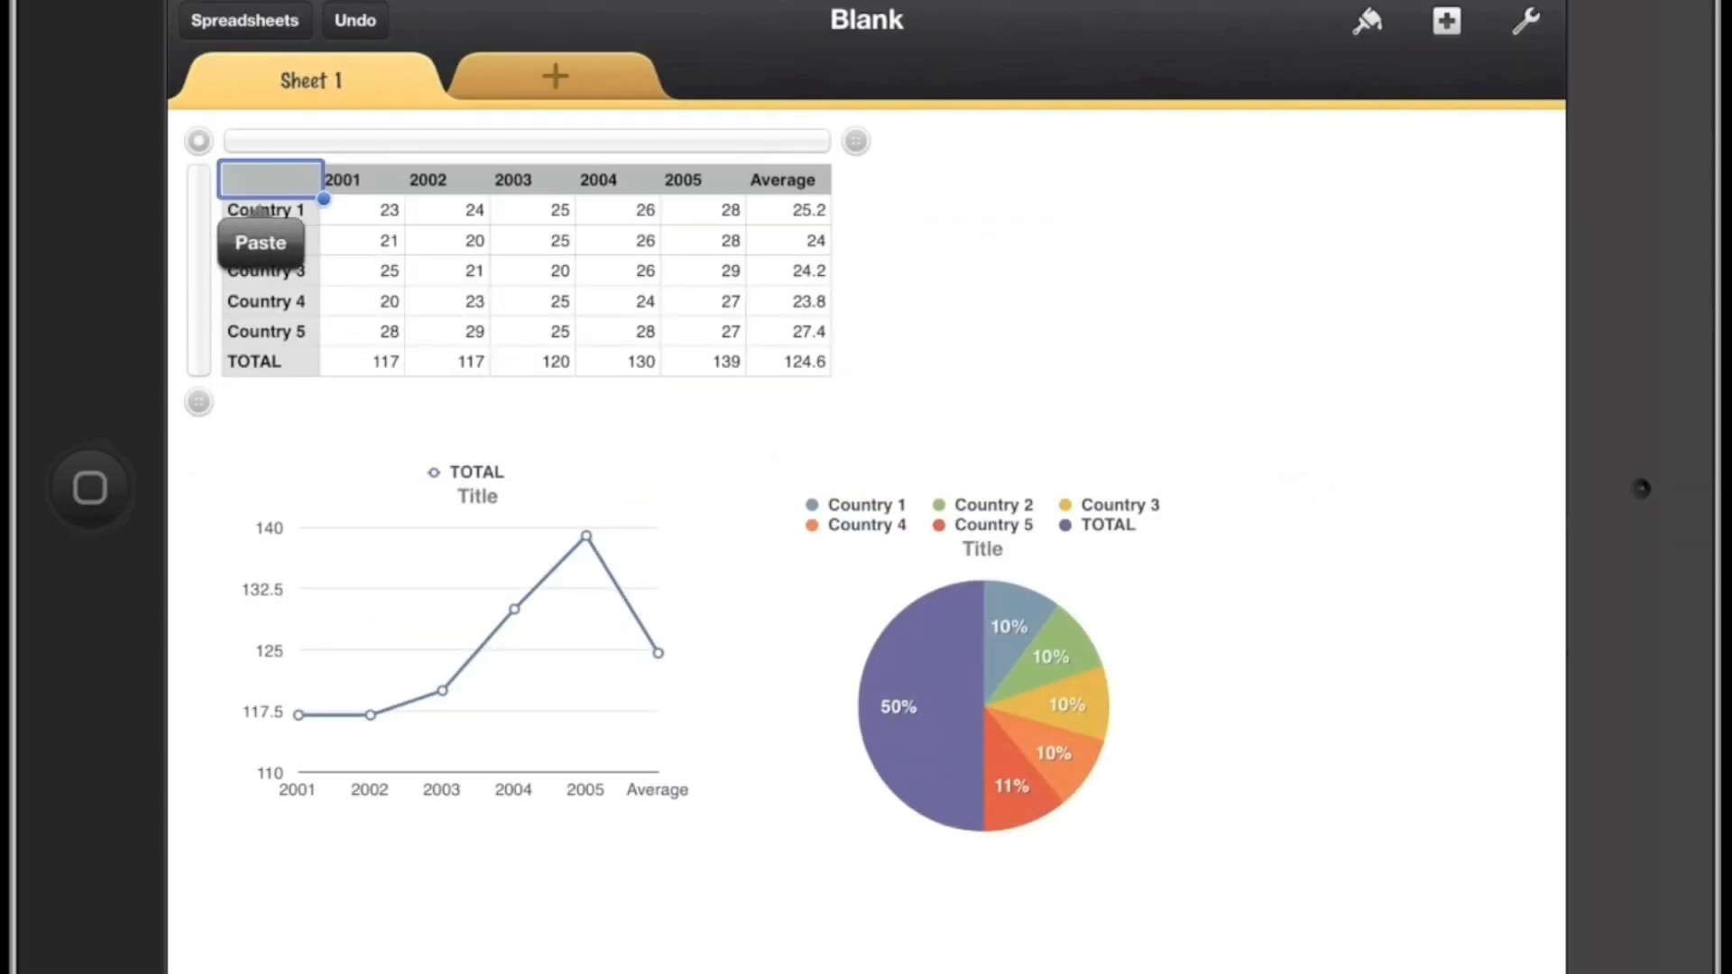
Copy the whole population table and switch to the Research Booklet in Pages.
{"action": "left_click_drag", "start_coordinate": [323, 199], "coordinate": [835, 381]}
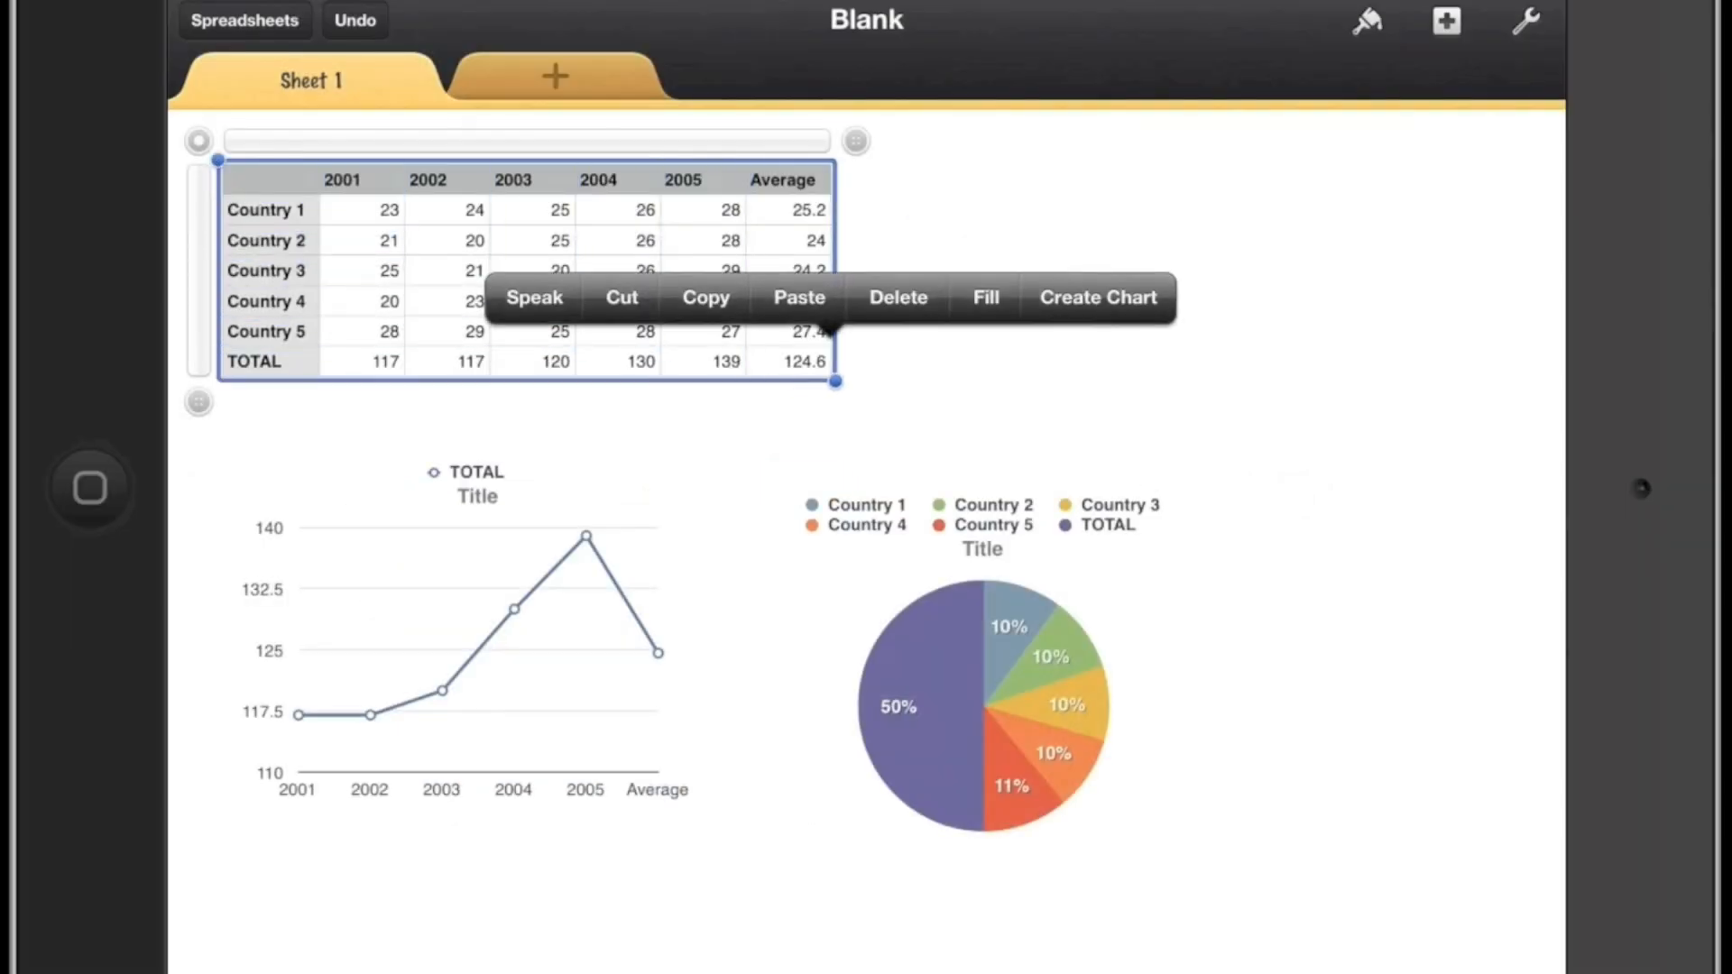
{"action": "left_click", "coordinate": [705, 298]}
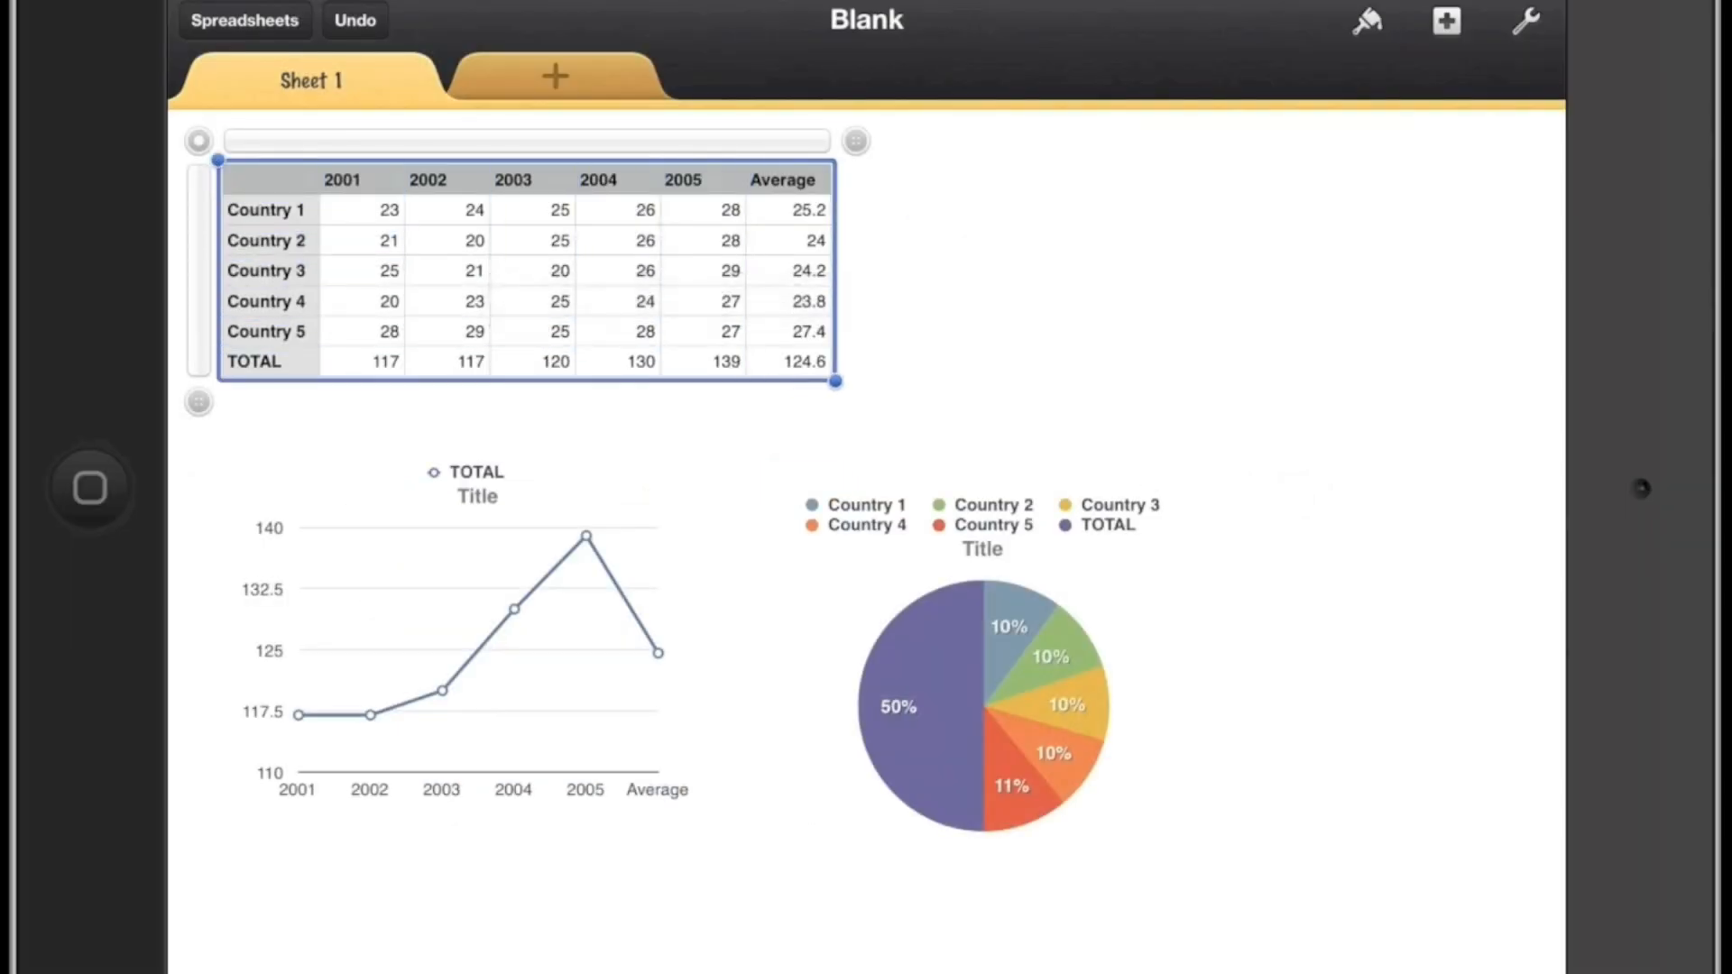
{"action": "key", "text": "super"}
{"action": "key", "text": "super"}
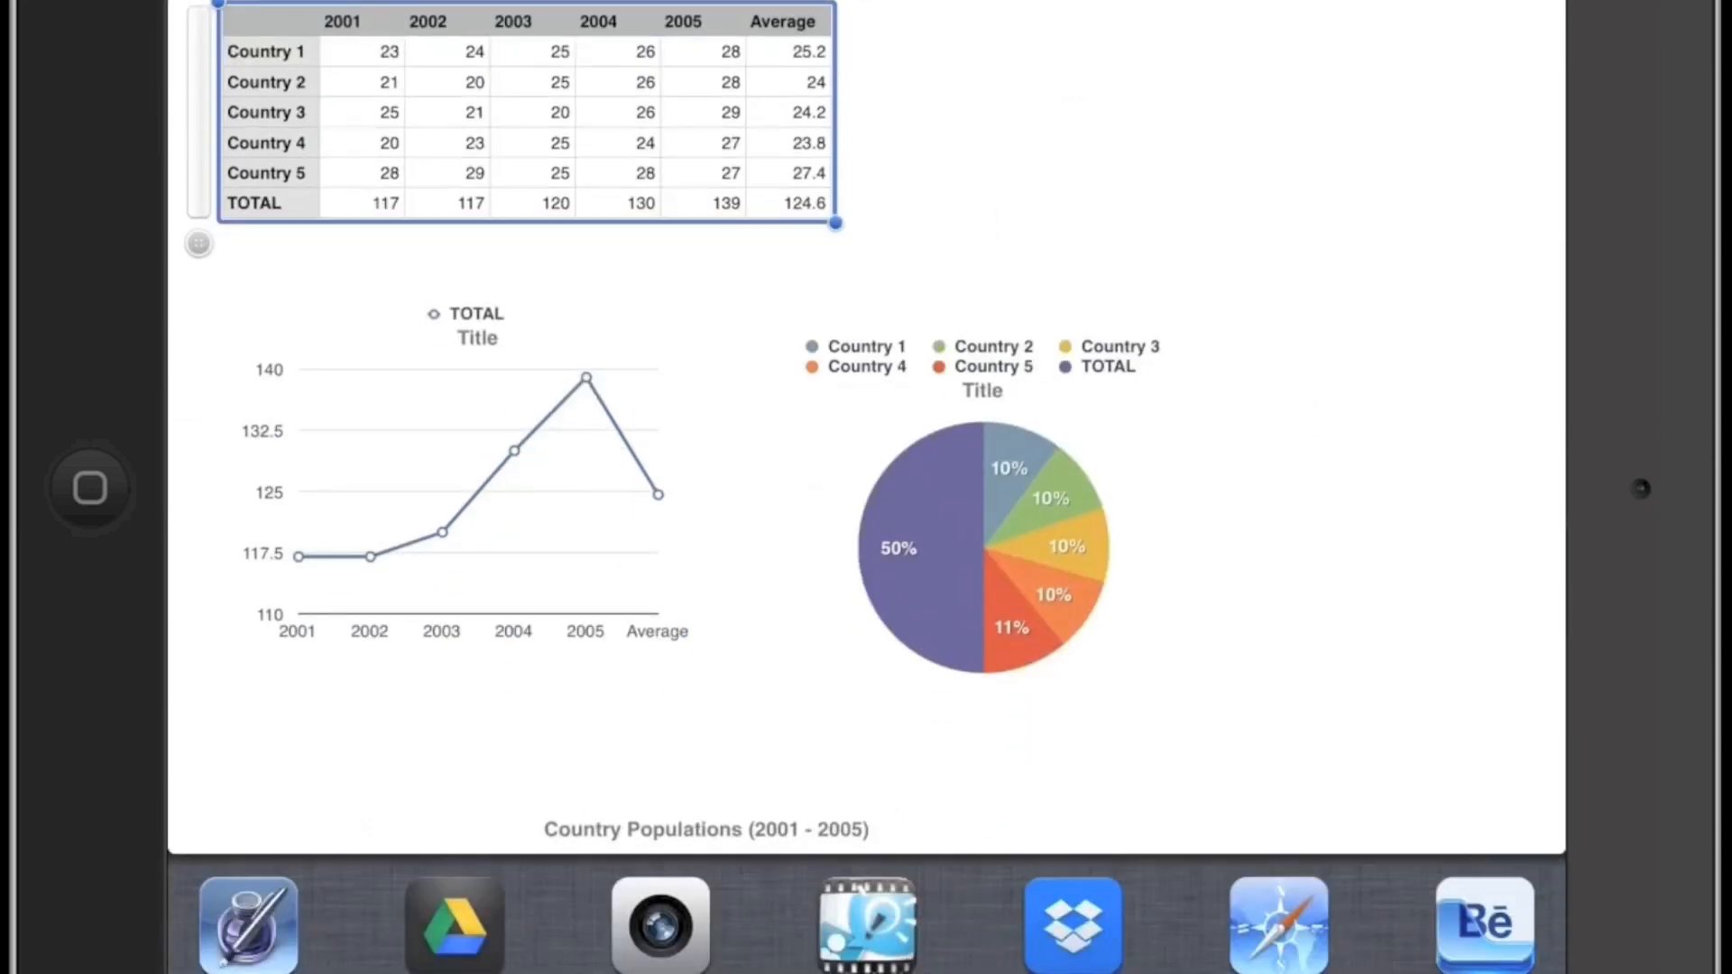
{"action": "left_click", "coordinate": [250, 927]}
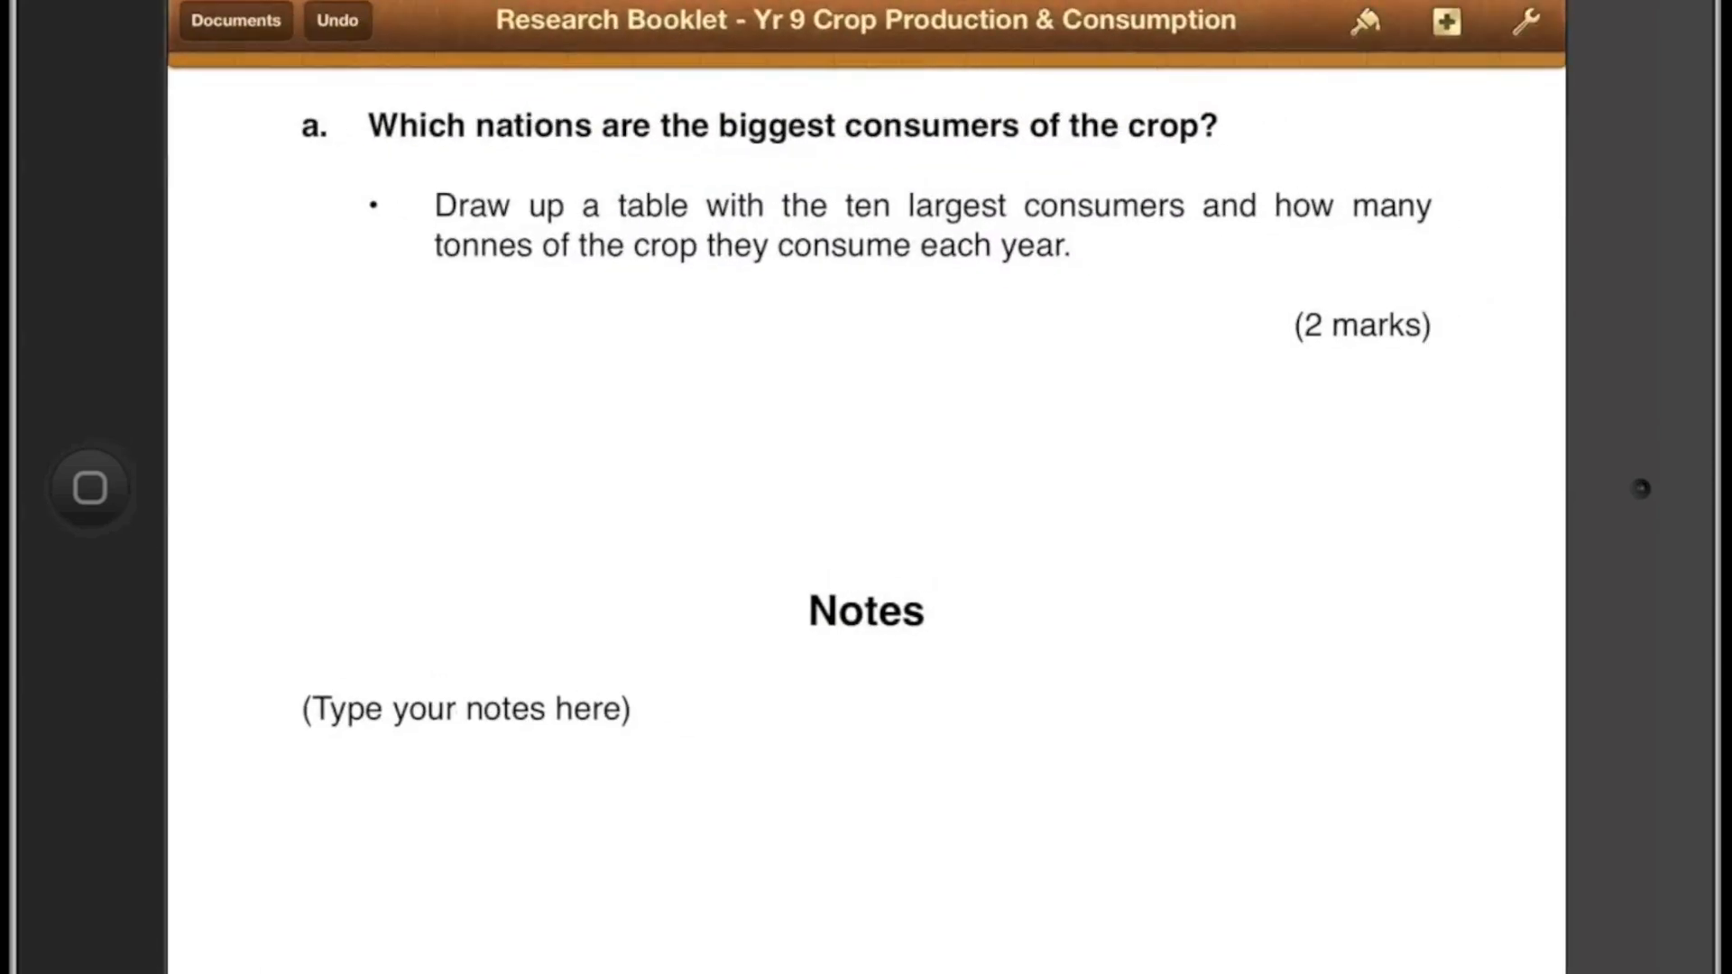
Paste the country population table below the consumers question in the booklet.
{"action": "left_click", "coordinate": [301, 444]}
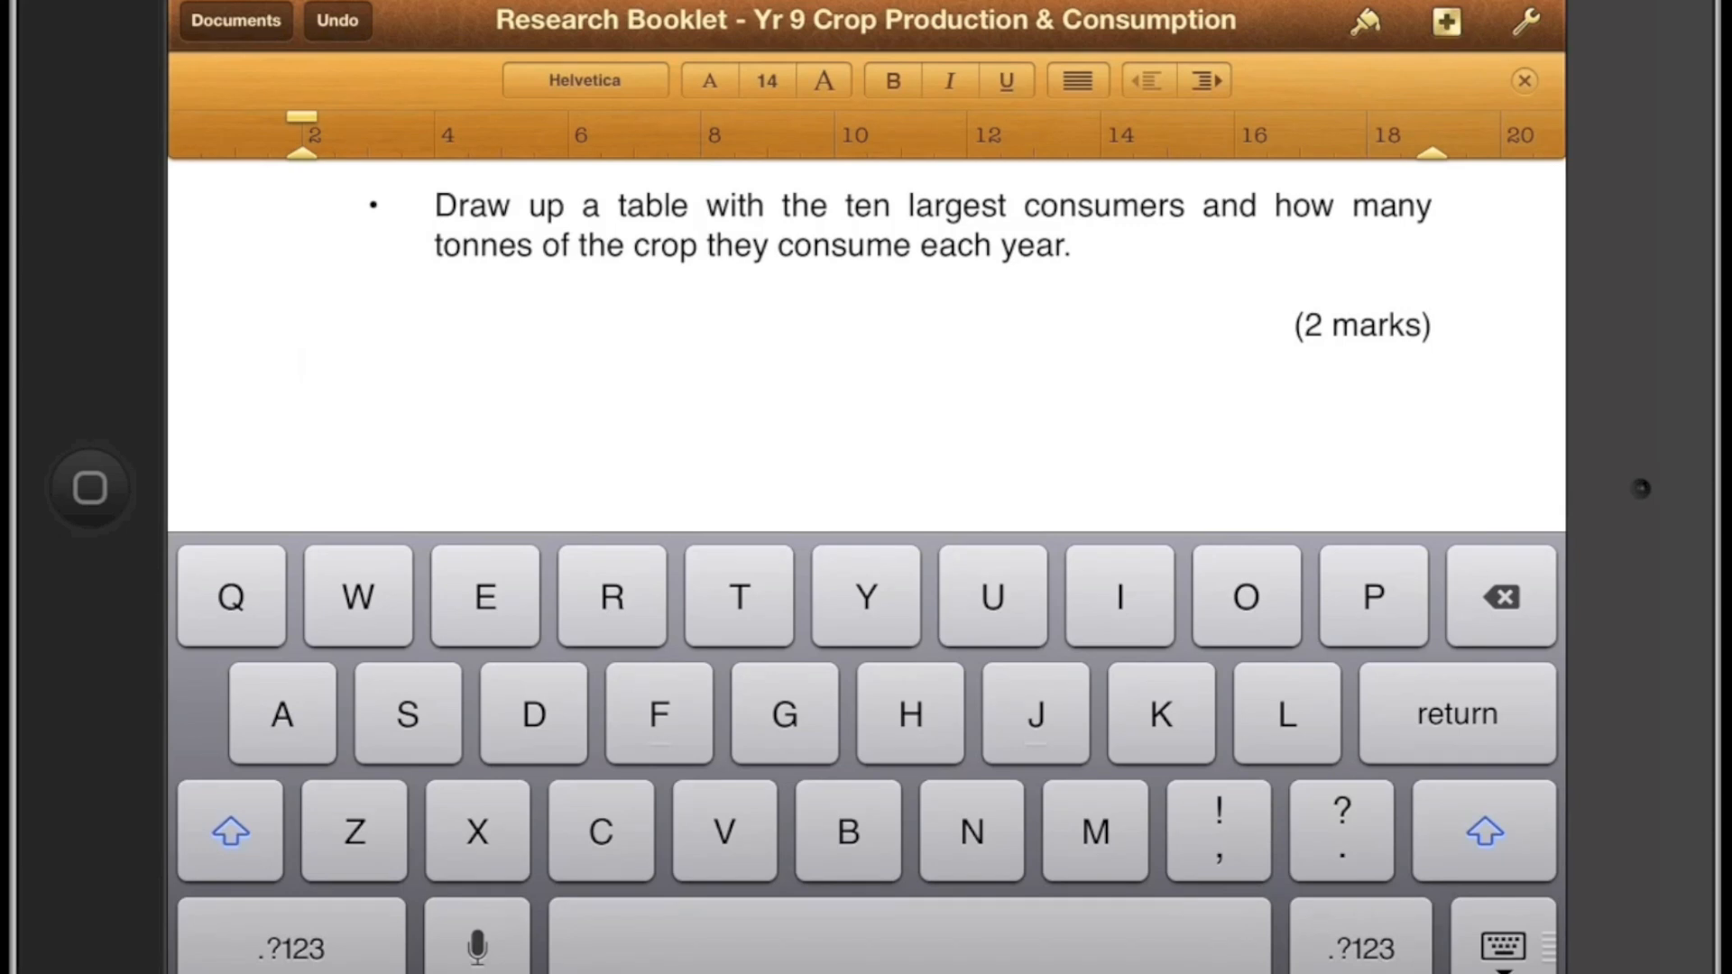
{"action": "left_click", "coordinate": [302, 364]}
{"action": "left_click", "coordinate": [463, 296]}
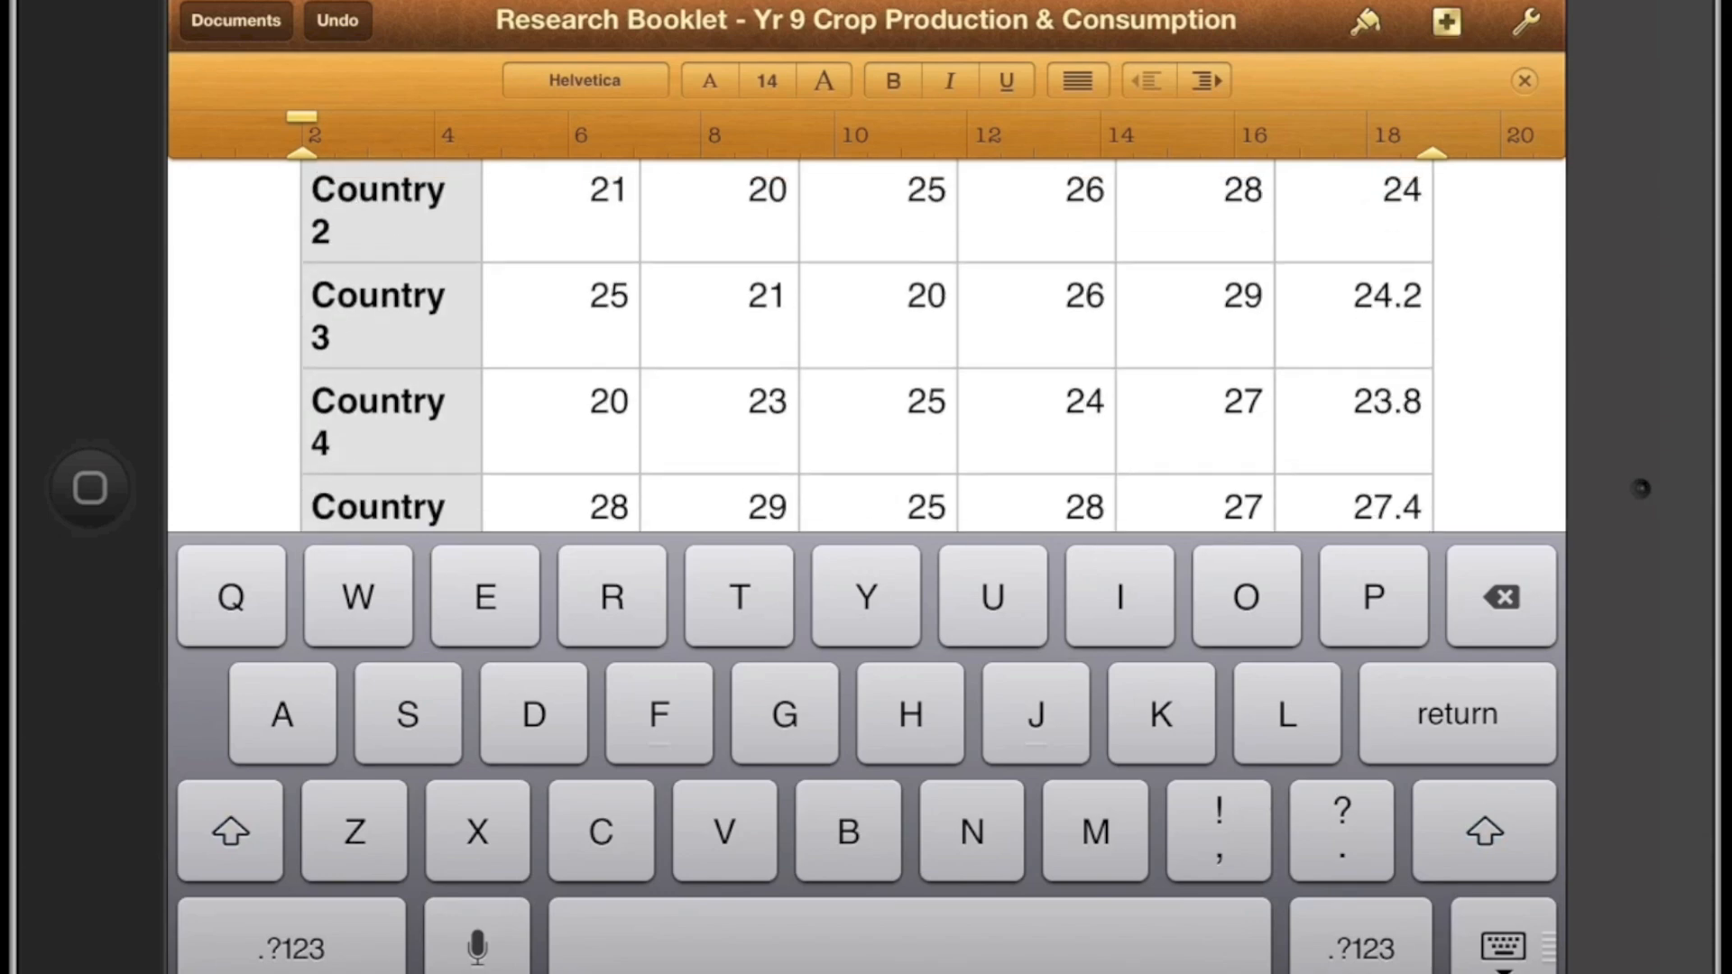
{"action": "scroll", "coordinate": [866, 339], "scroll_direction": "up", "scroll_amount": 5}
Narrow the 2001–2003 columns (2002 to 1.55 cm) and widen the country column so names fit one line.
{"action": "left_click", "coordinate": [550, 176]}
{"action": "left_click_drag", "start_coordinate": [632, 522], "coordinate": [576, 522]}
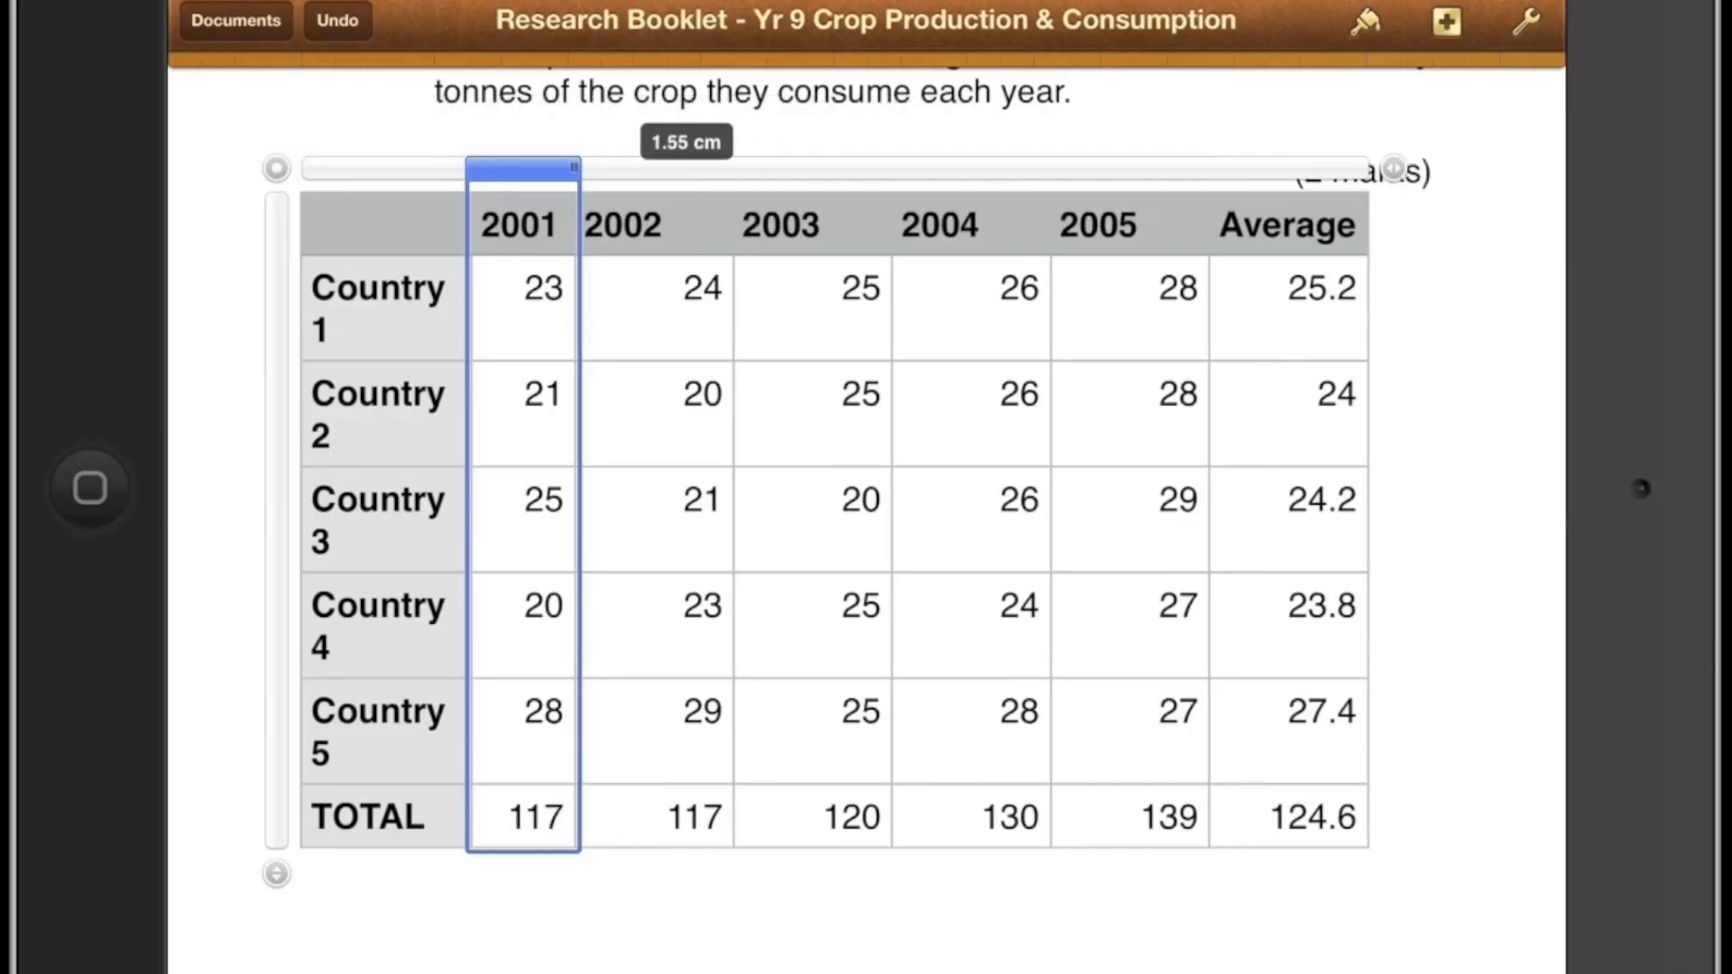
{"action": "left_click", "coordinate": [654, 225]}
{"action": "left_click", "coordinate": [653, 170]}
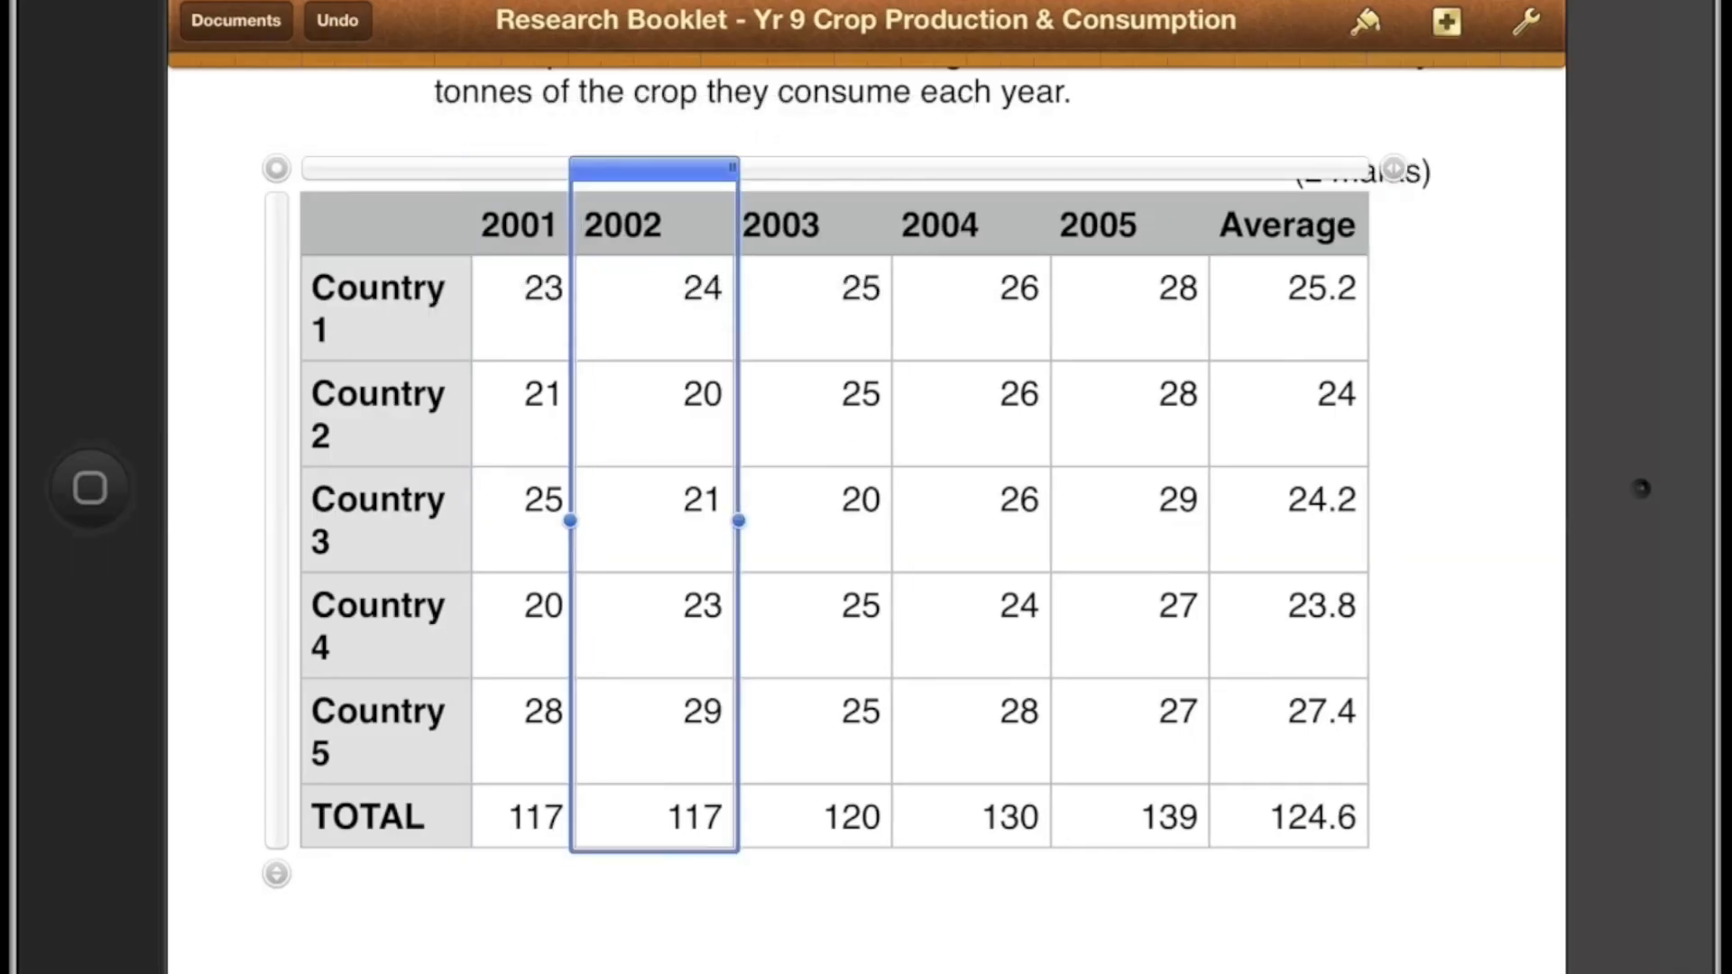
{"action": "left_click_drag", "start_coordinate": [734, 169], "coordinate": [682, 170]}
{"action": "left_click", "coordinate": [758, 168]}
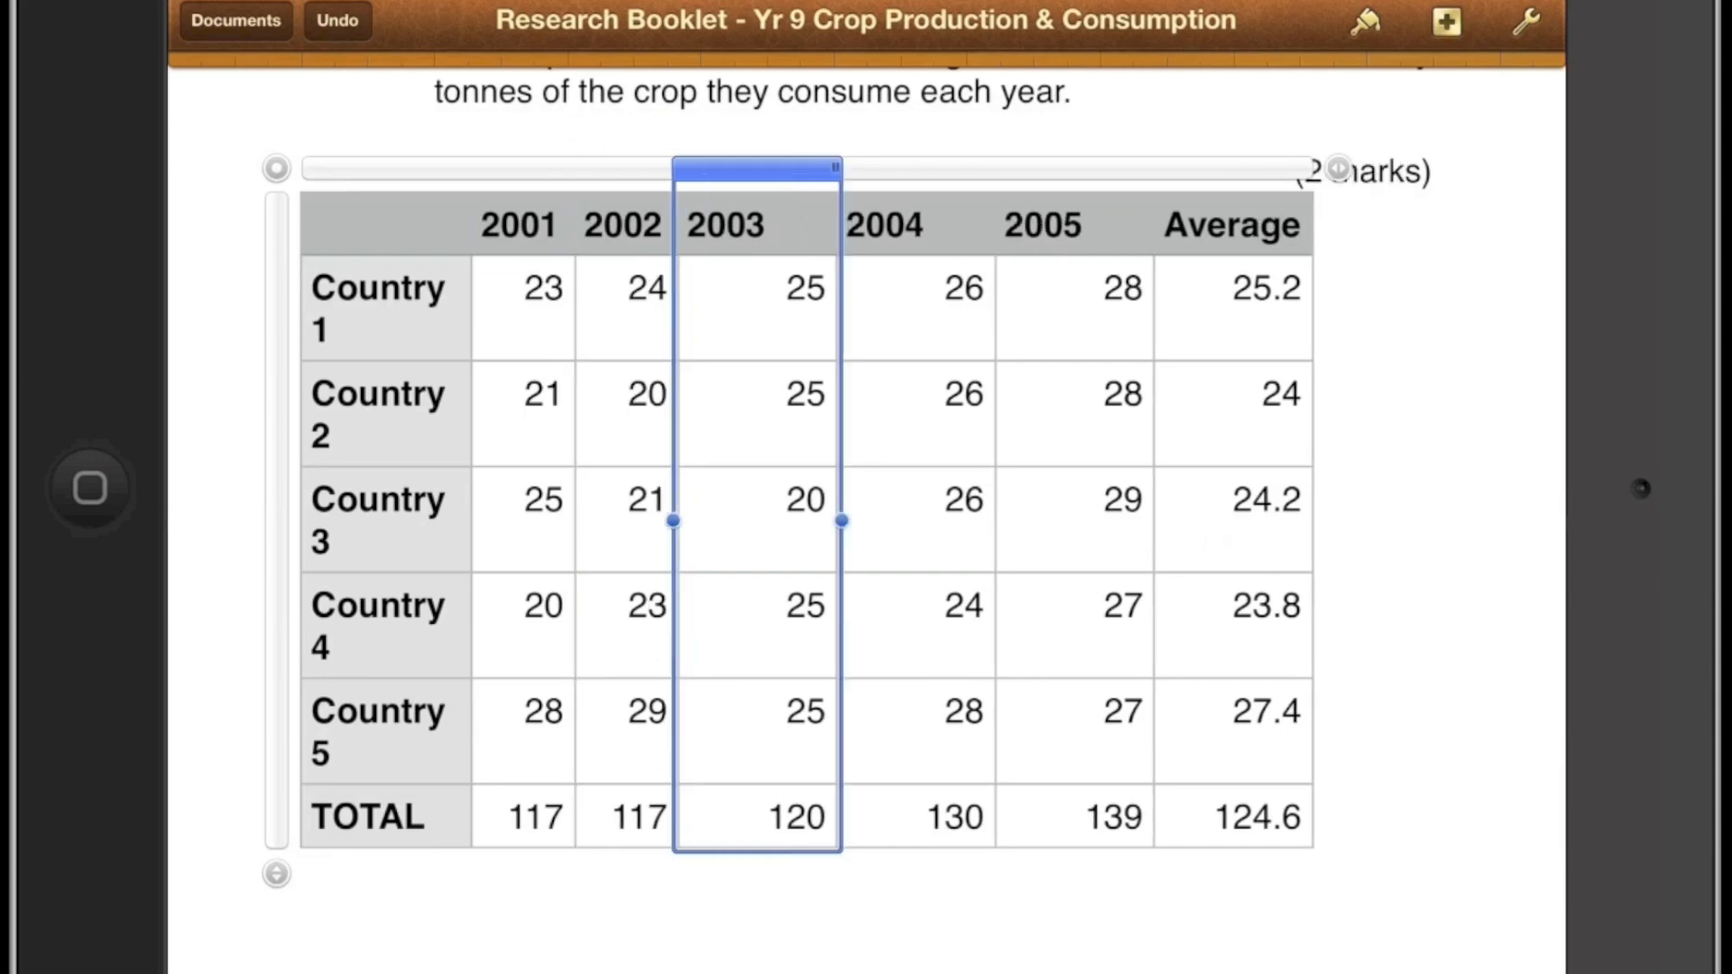
{"action": "left_click_drag", "start_coordinate": [839, 169], "coordinate": [786, 170]}
{"action": "left_click", "coordinate": [385, 169]}
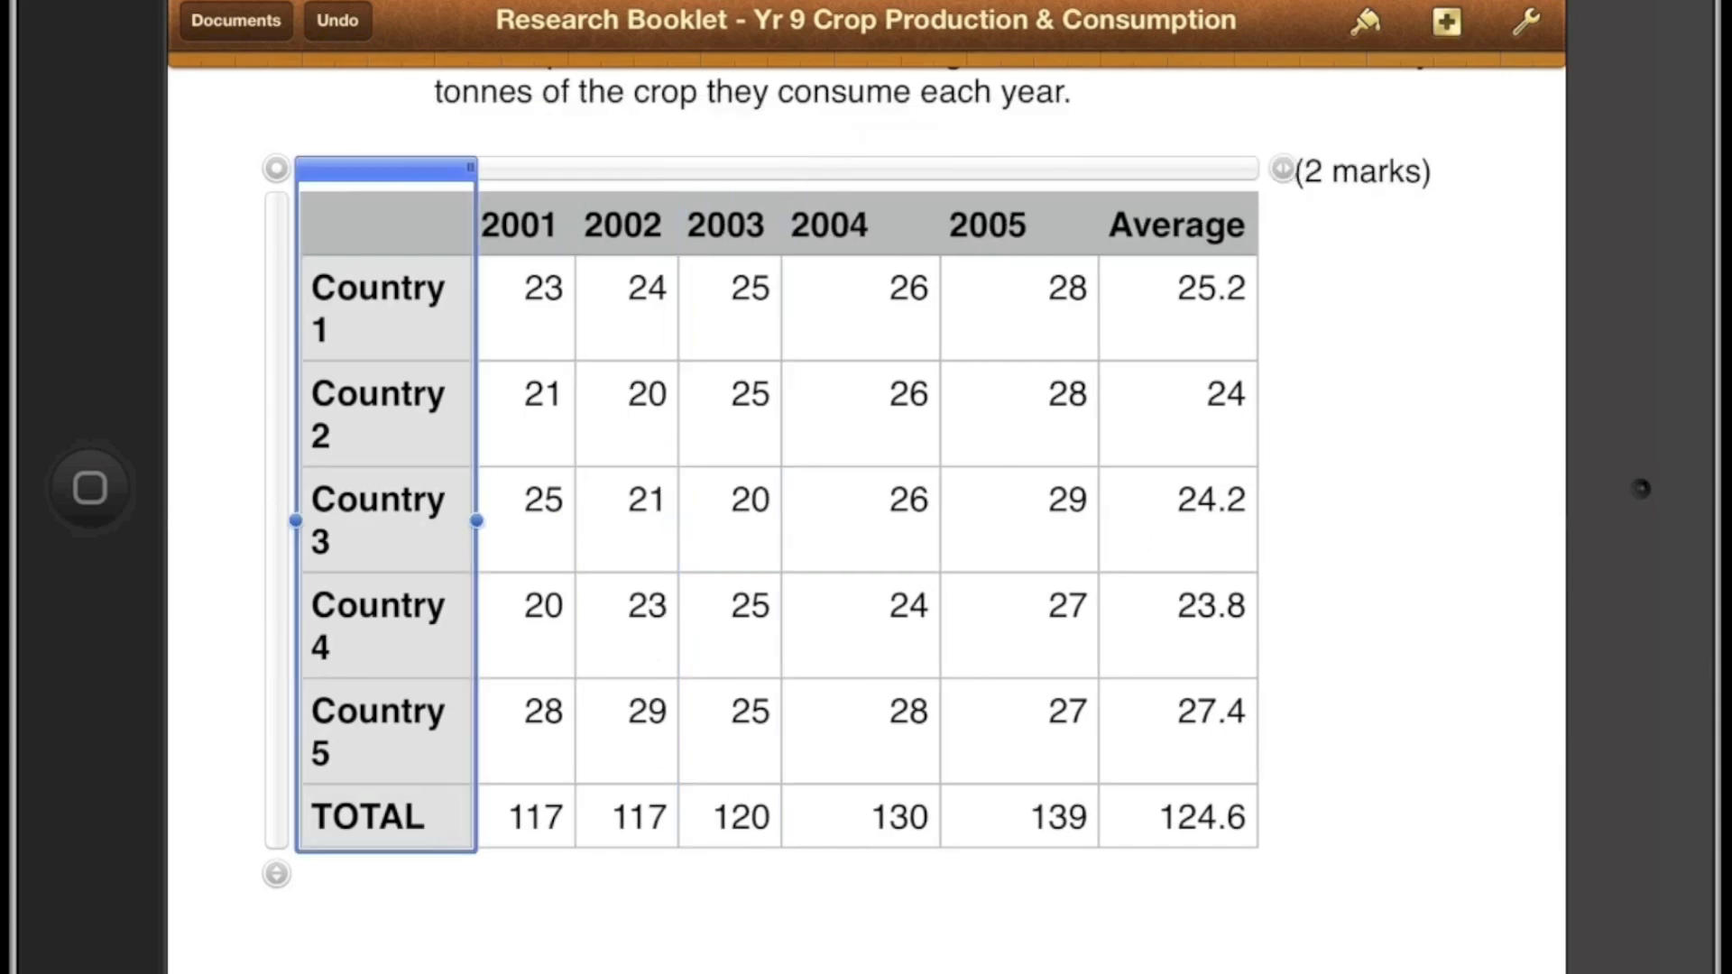
{"action": "mouse_move", "coordinate": [471, 169]}
{"action": "left_mouse_down"}
{"action": "mouse_move", "coordinate": [579, 170]}
{"action": "mouse_move", "coordinate": [520, 169]}
{"action": "left_mouse_up"}
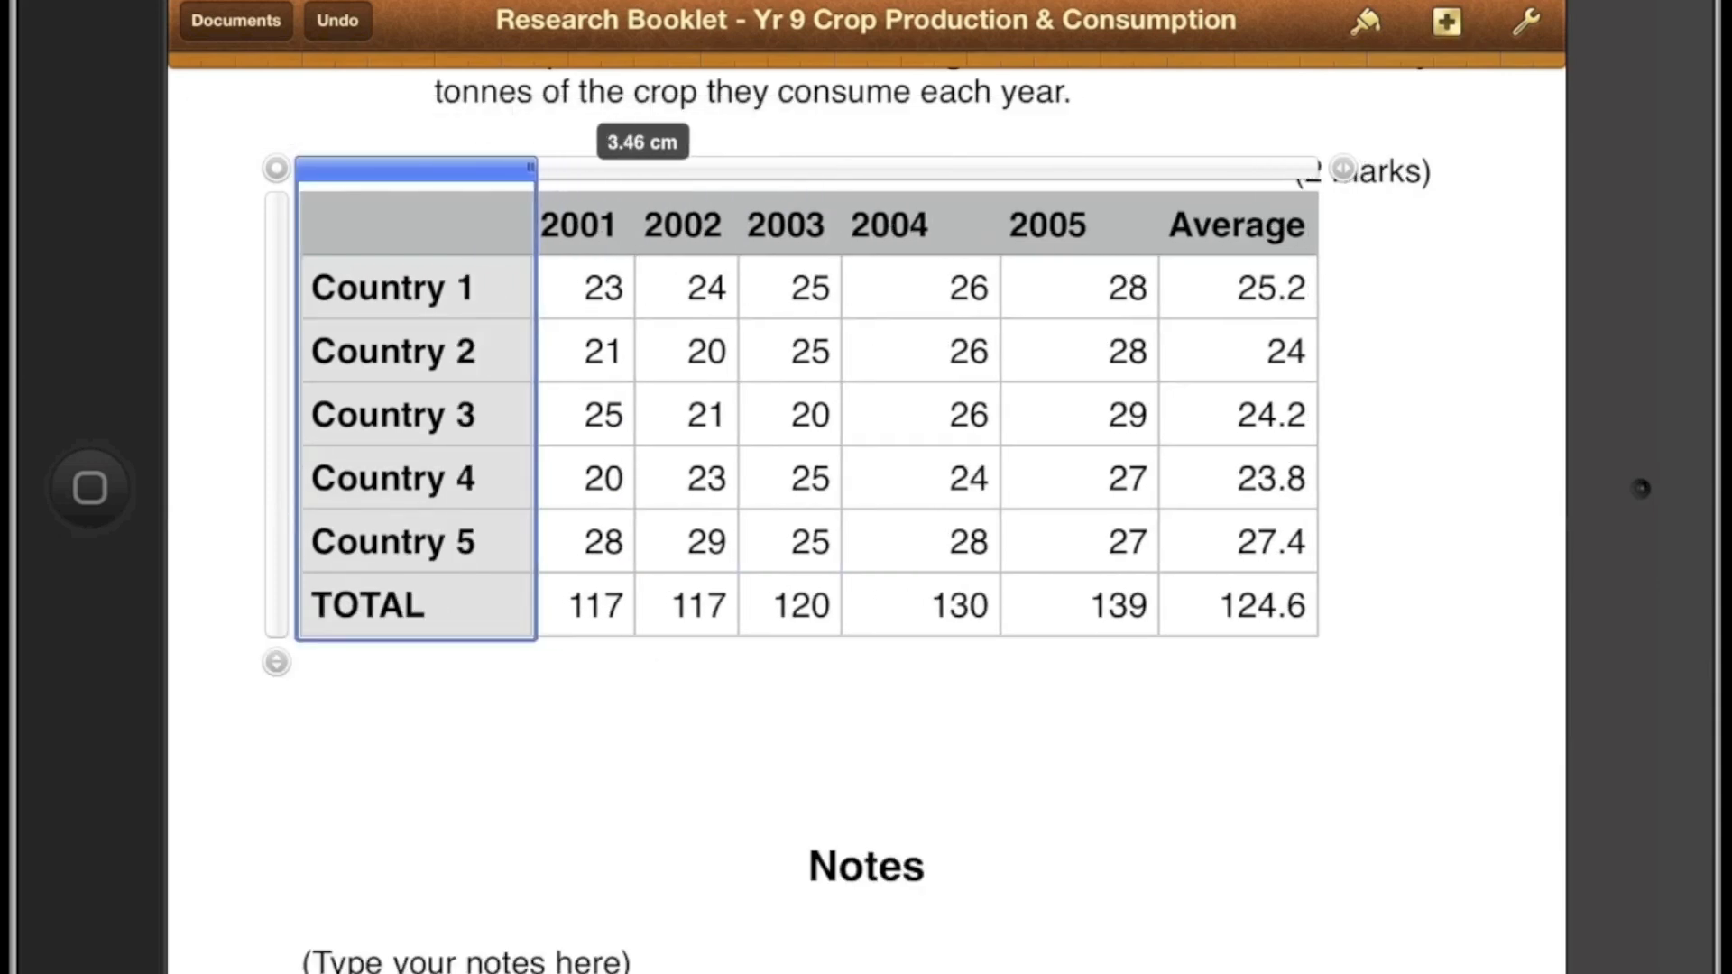
Narrow the 2004 and 2005 columns, place the caret below the table and return to Numbers.
{"action": "left_click", "coordinate": [875, 170]}
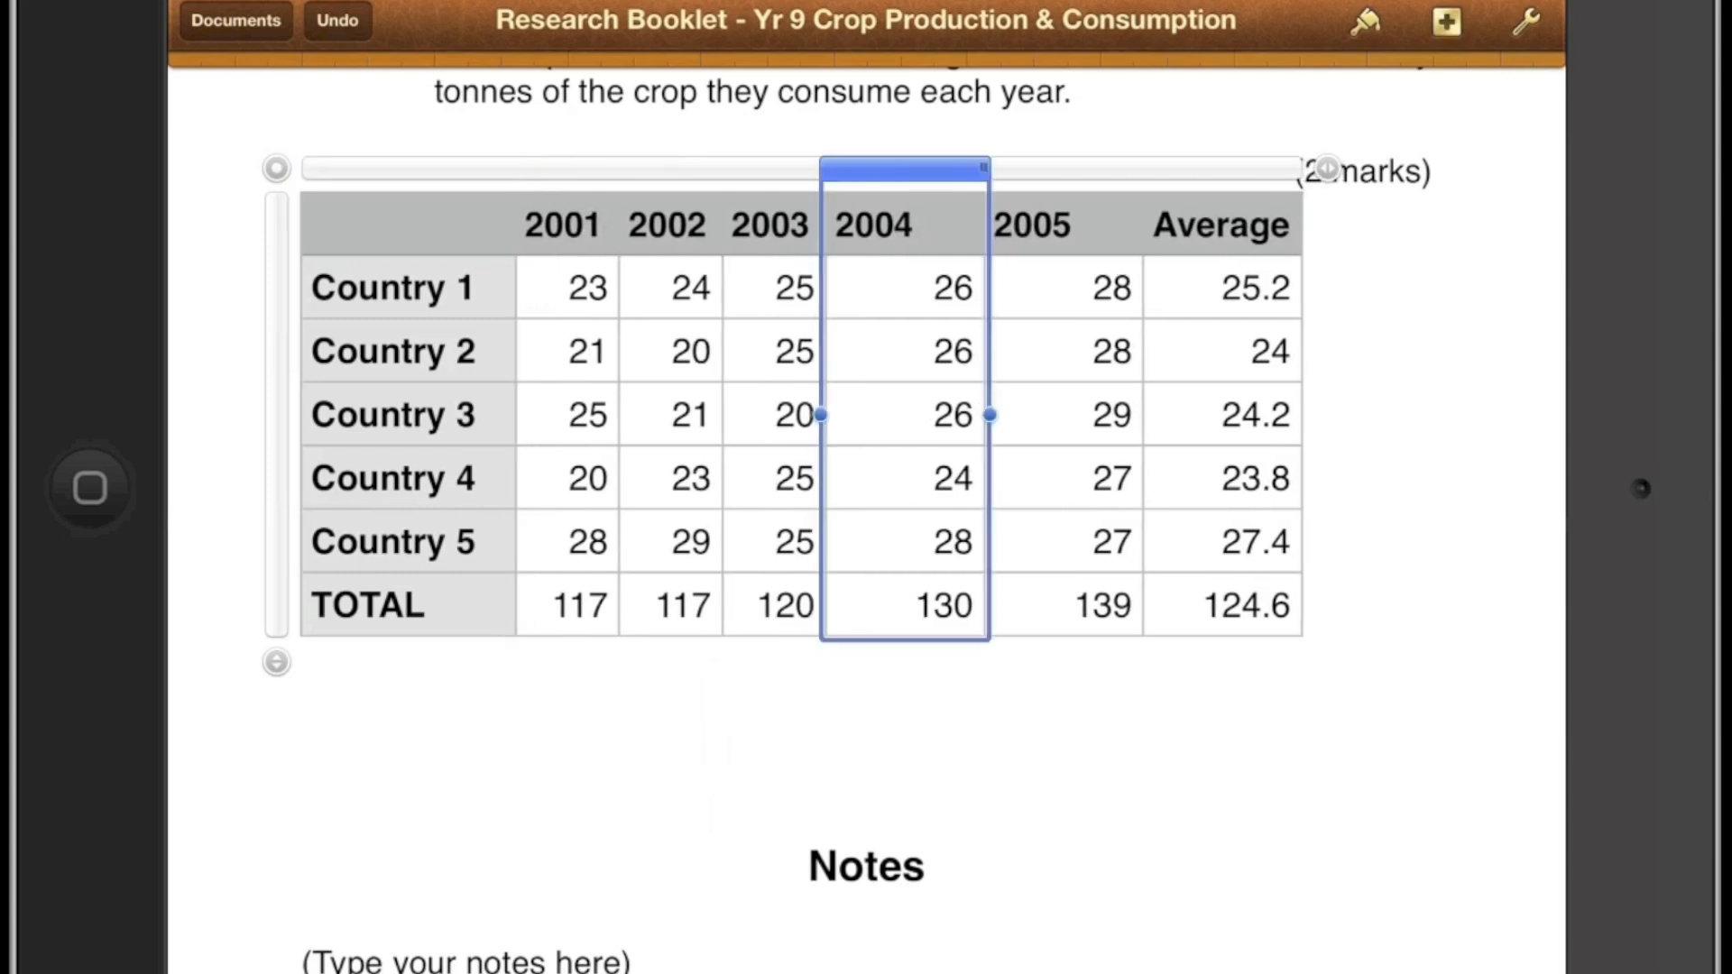
{"action": "left_click_drag", "start_coordinate": [985, 169], "coordinate": [932, 170]}
{"action": "left_click", "coordinate": [1009, 170]}
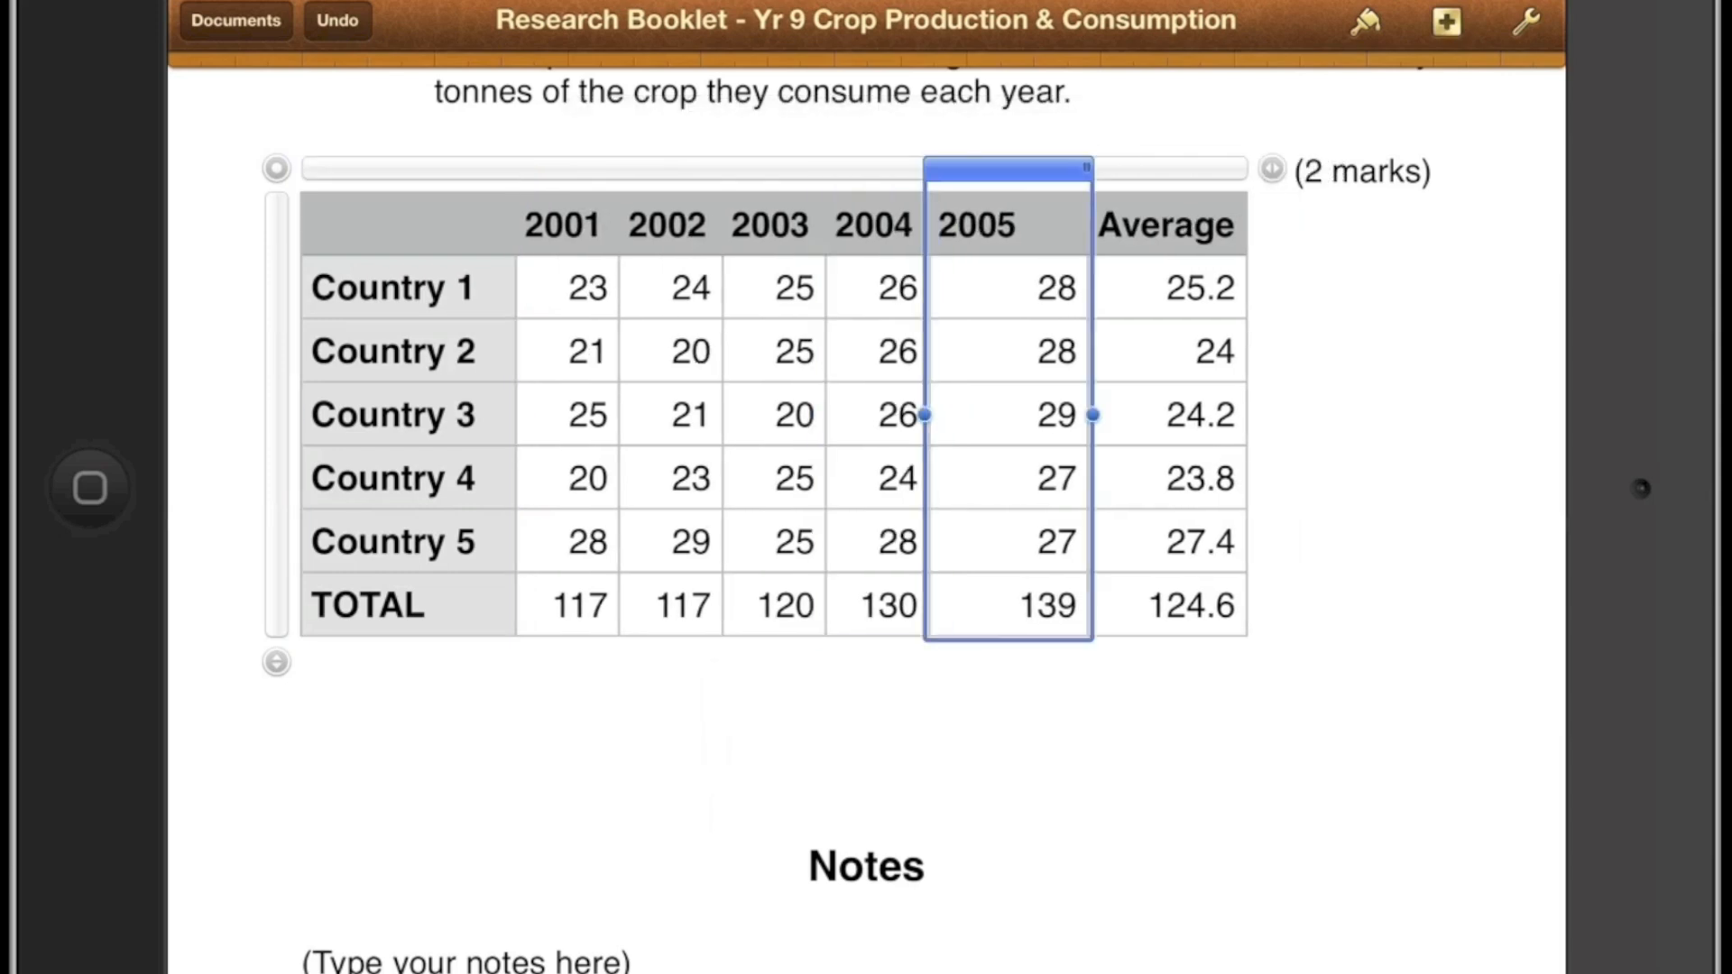
{"action": "left_click_drag", "start_coordinate": [1086, 170], "coordinate": [1033, 170]}
{"action": "left_click", "coordinate": [1111, 169]}
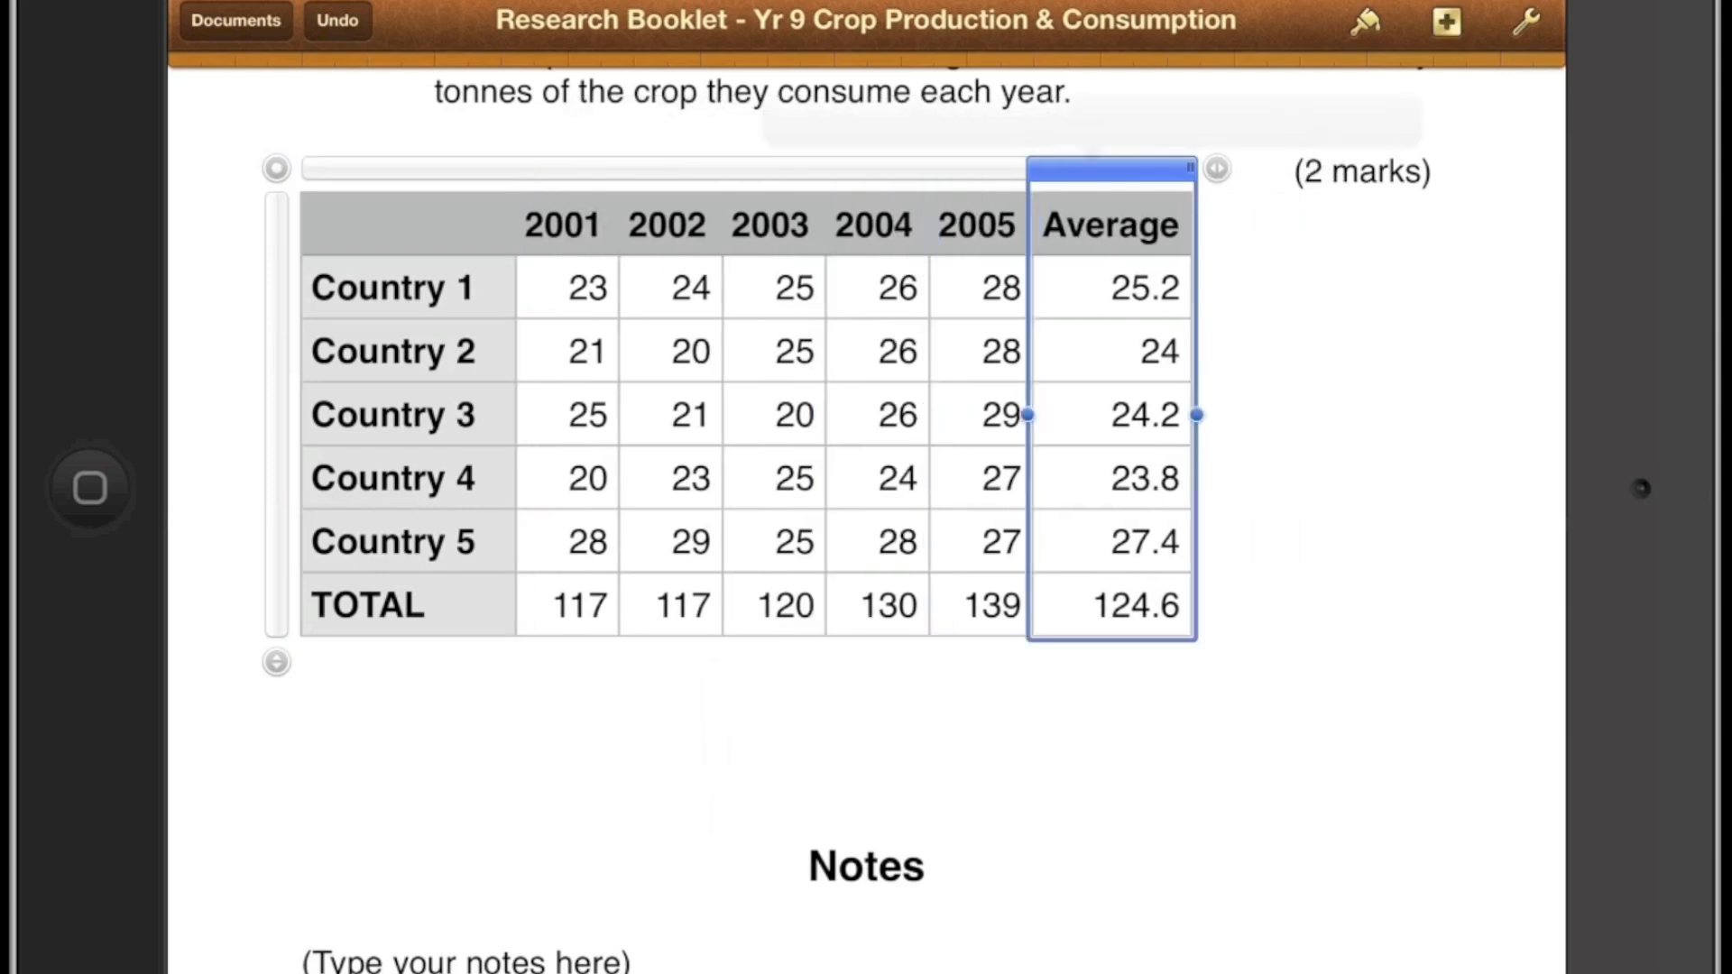
{"action": "left_click", "coordinate": [1111, 407]}
{"action": "left_click", "coordinate": [406, 663]}
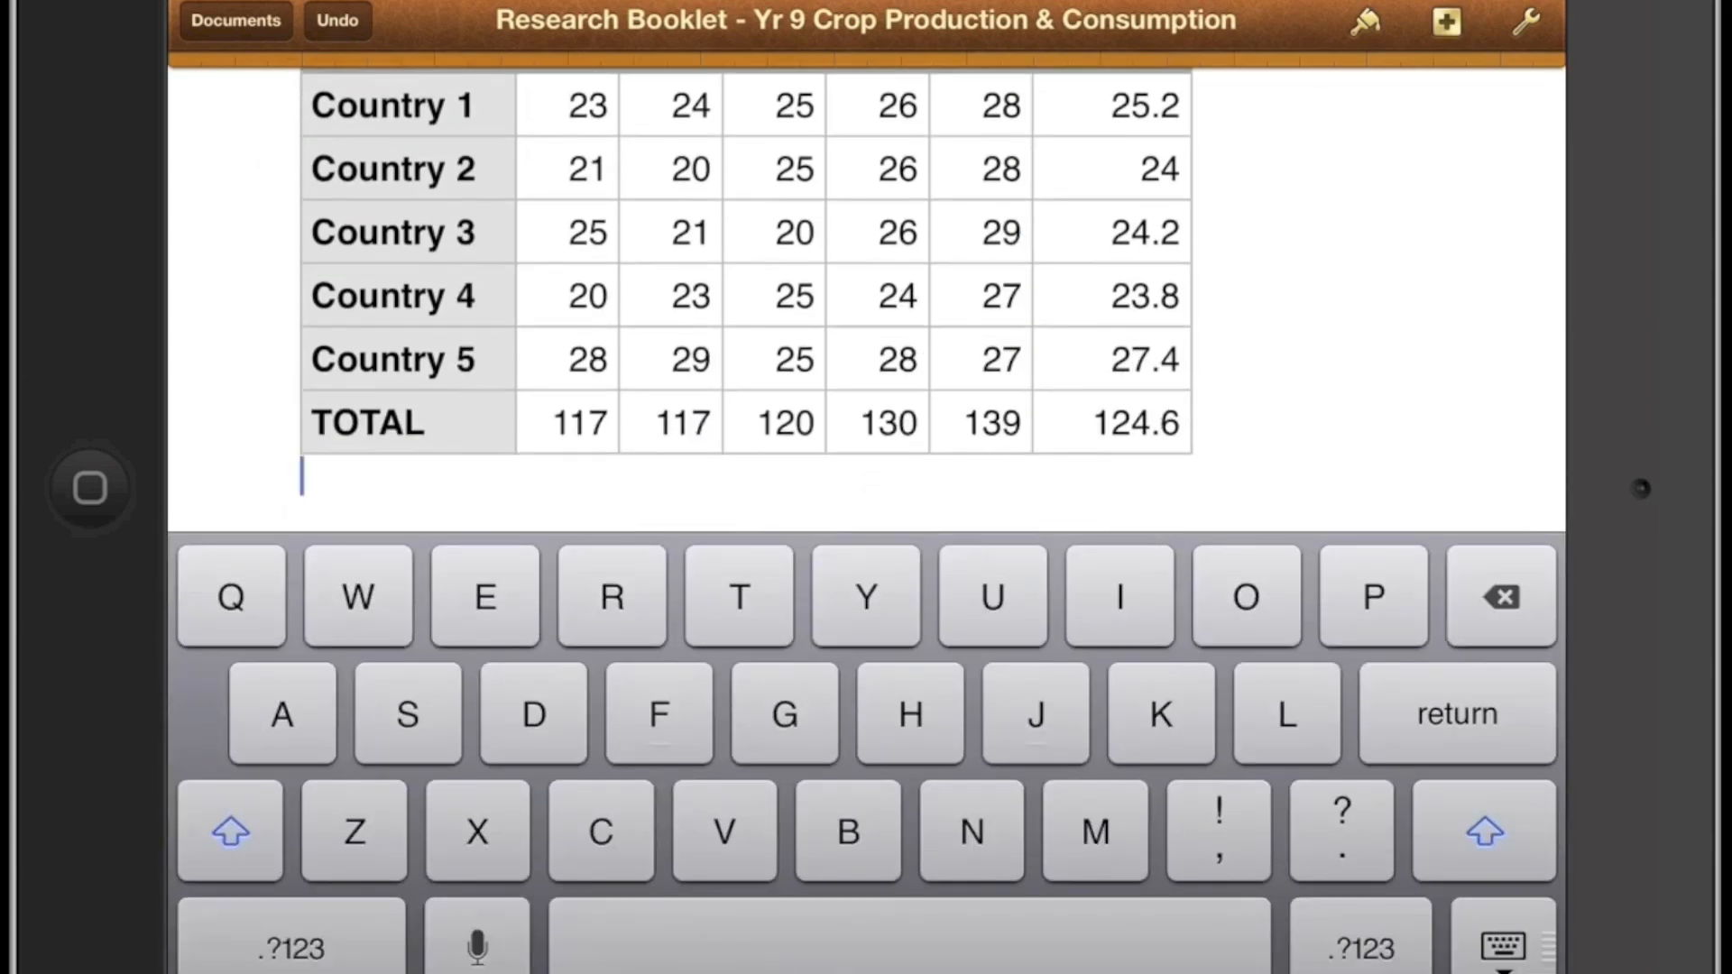
{"action": "left_click", "coordinate": [303, 473]}
{"action": "scroll", "coordinate": [812, 338], "scroll_direction": "down", "scroll_amount": 3}
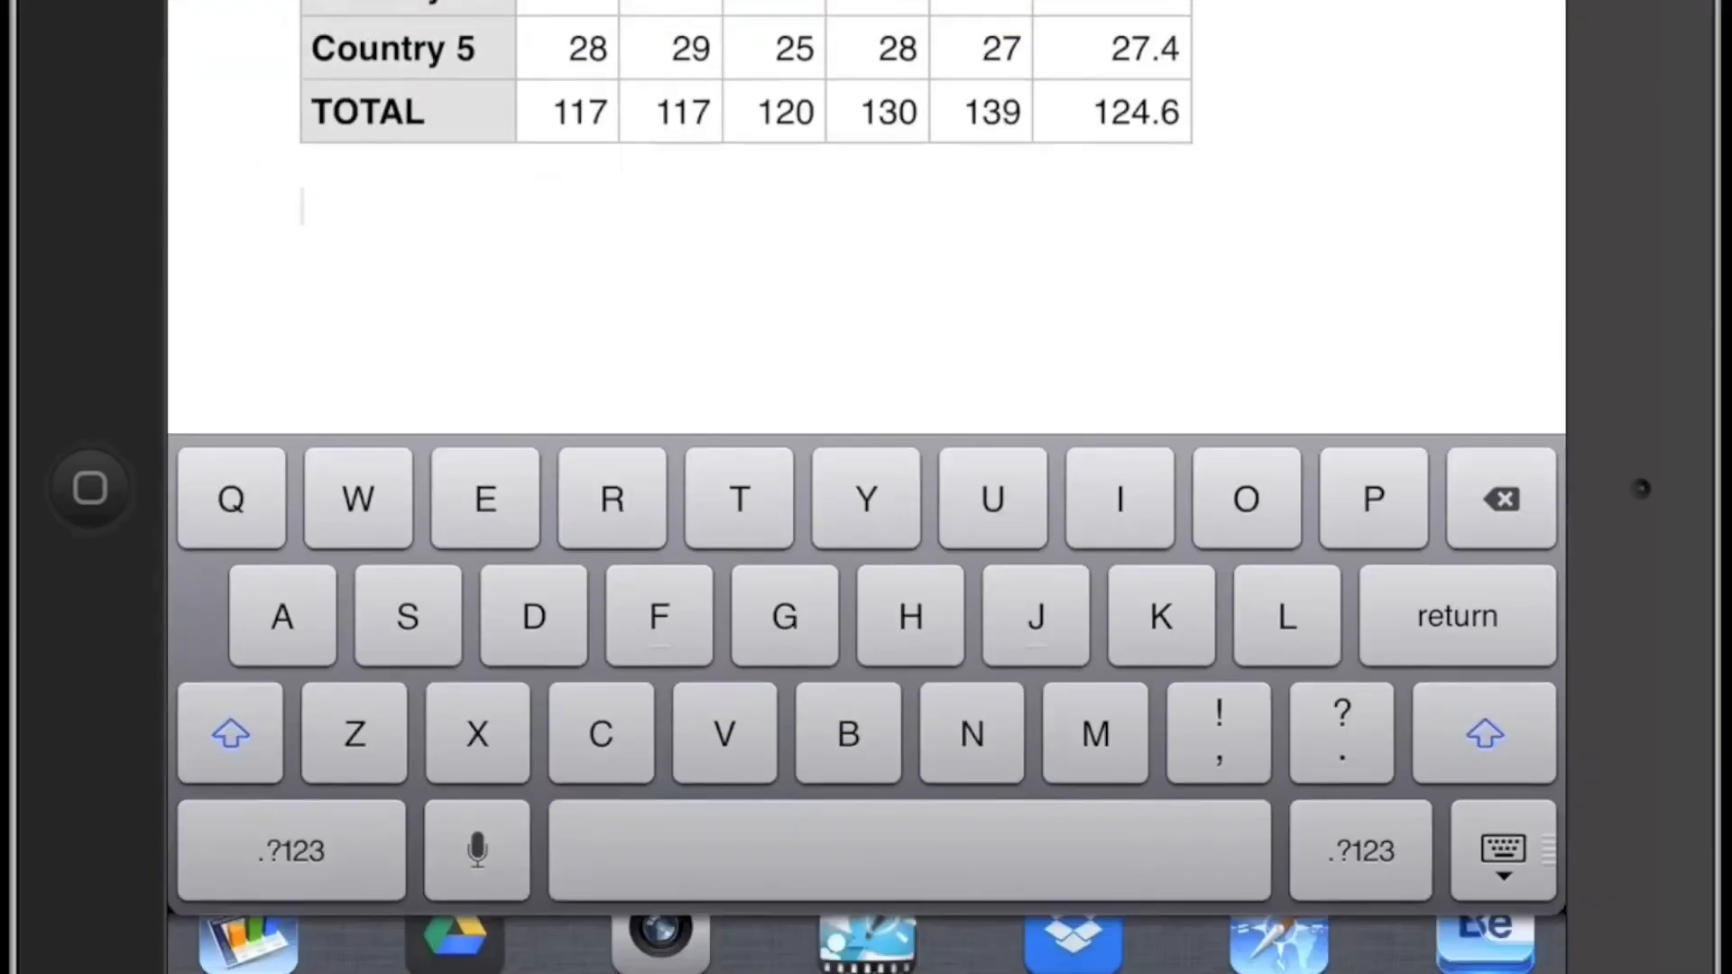
{"action": "key", "text": "super"}
{"action": "key", "text": "super"}
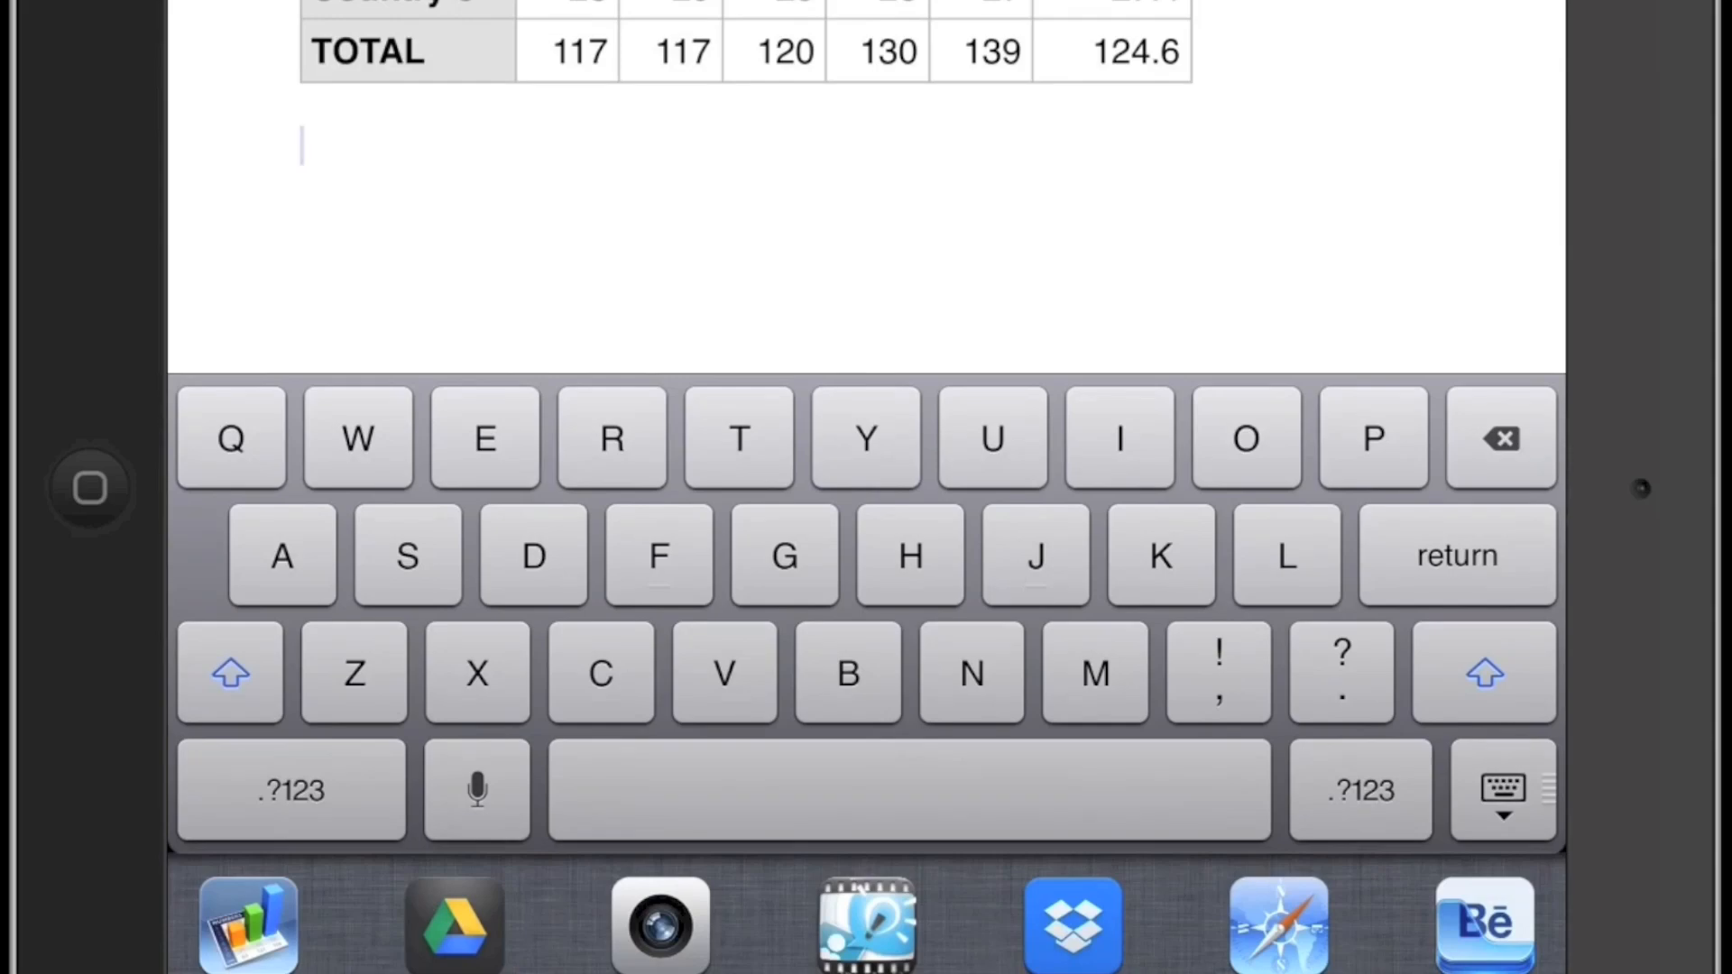
{"action": "left_click", "coordinate": [249, 925]}
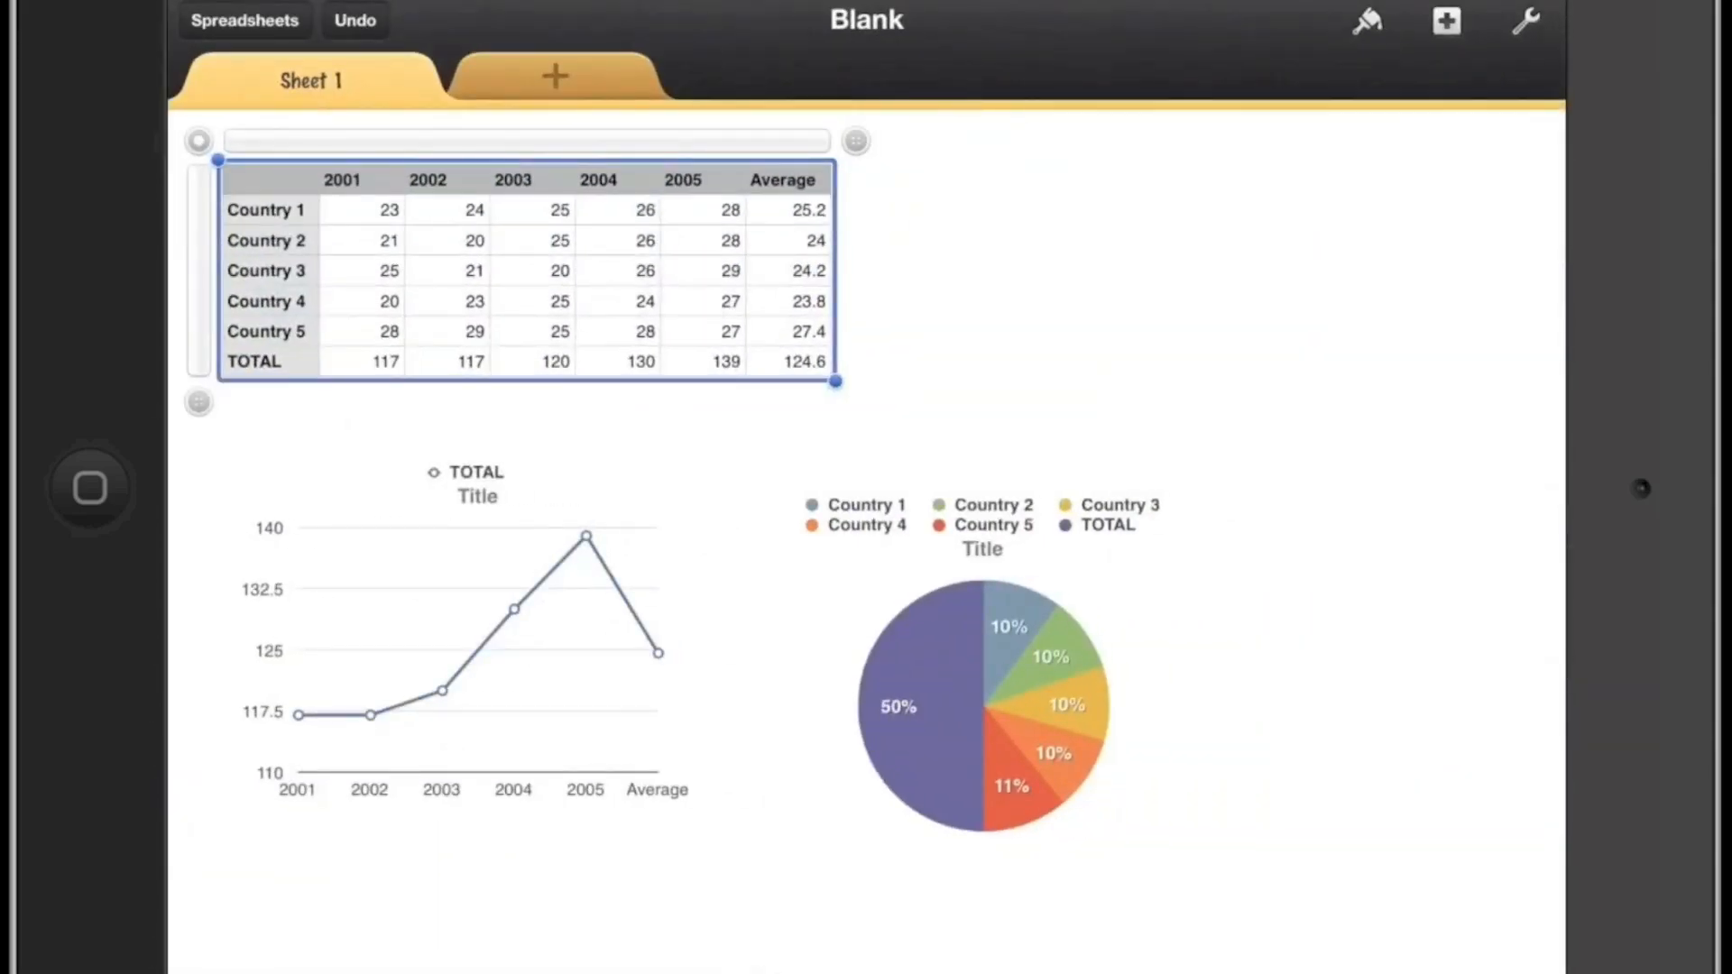
{"action": "scroll", "coordinate": [867, 541], "scroll_direction": "down", "scroll_amount": 8}
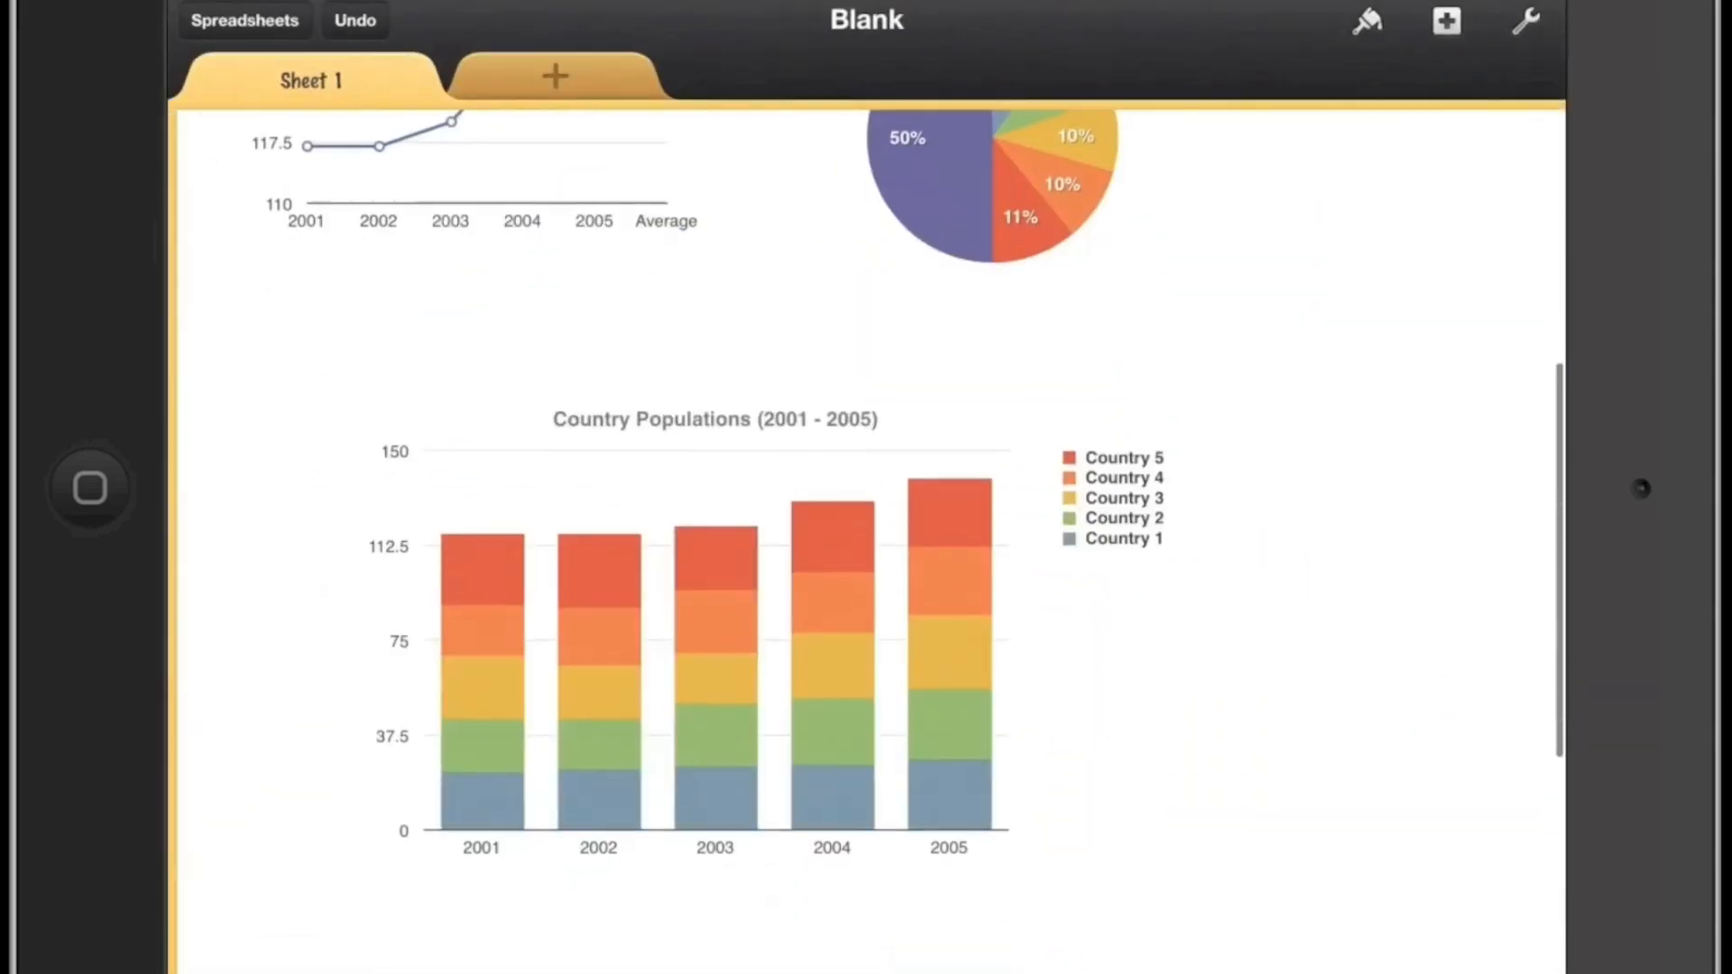
Copy the Country Populations stacked bar chart and switch back to the Pages booklet.
{"action": "left_click", "coordinate": [763, 630]}
{"action": "left_click", "coordinate": [612, 357]}
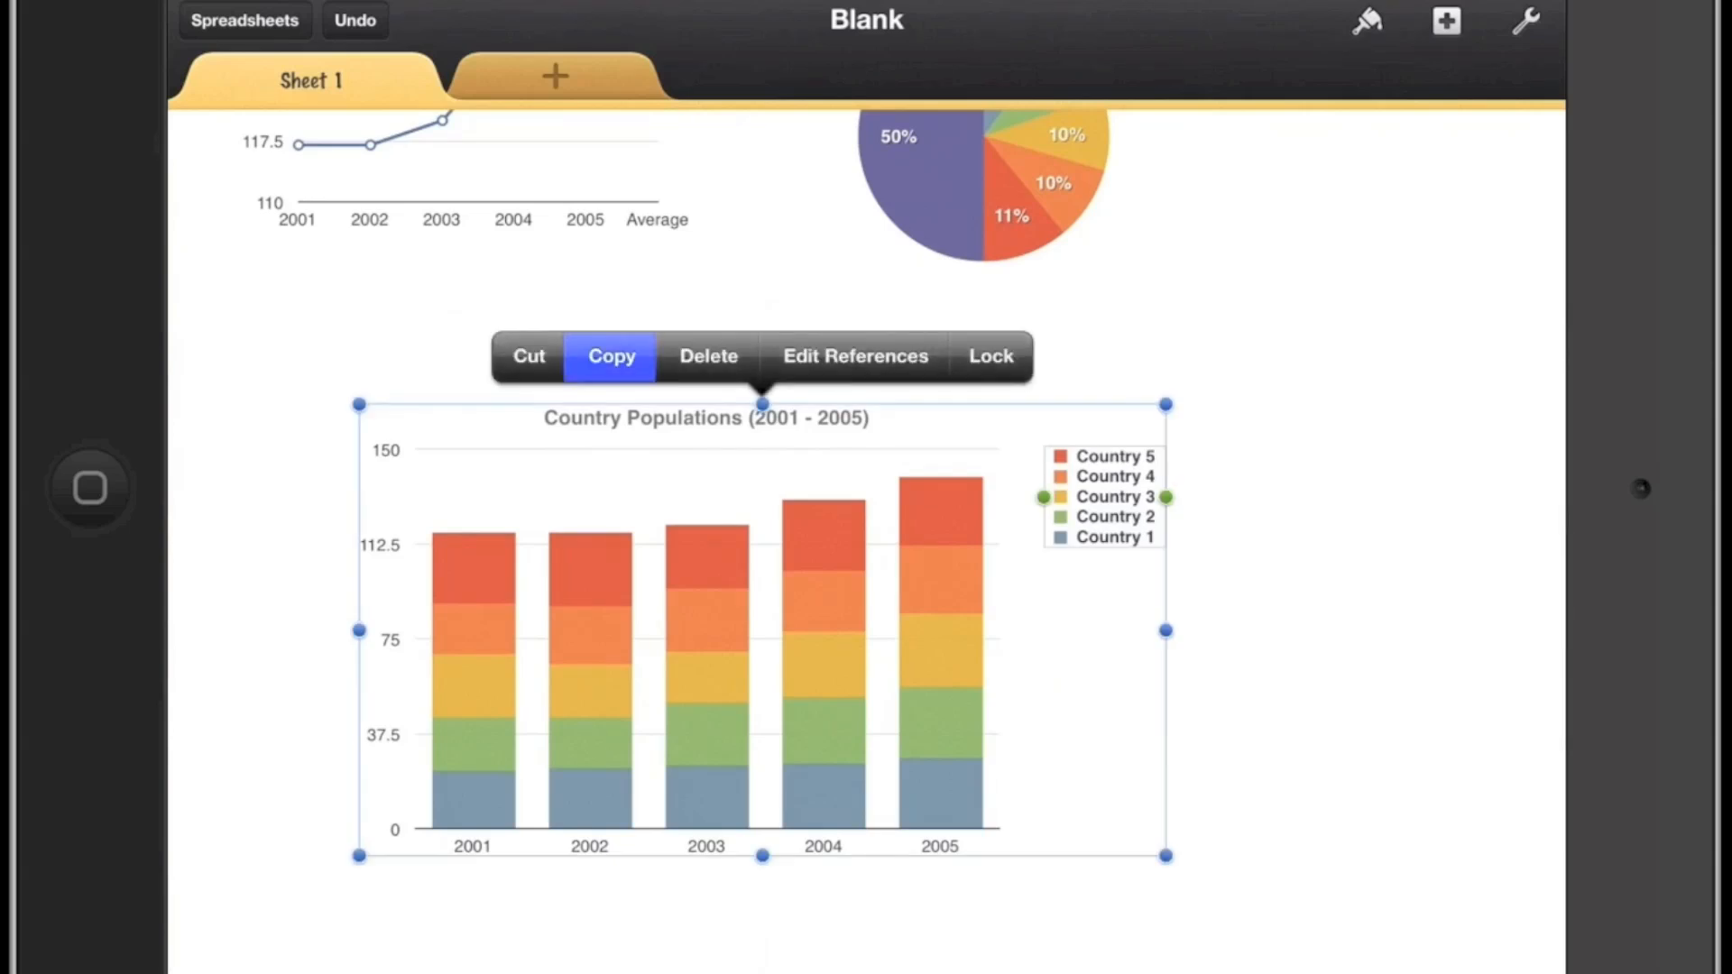
{"action": "key", "text": "super+super"}
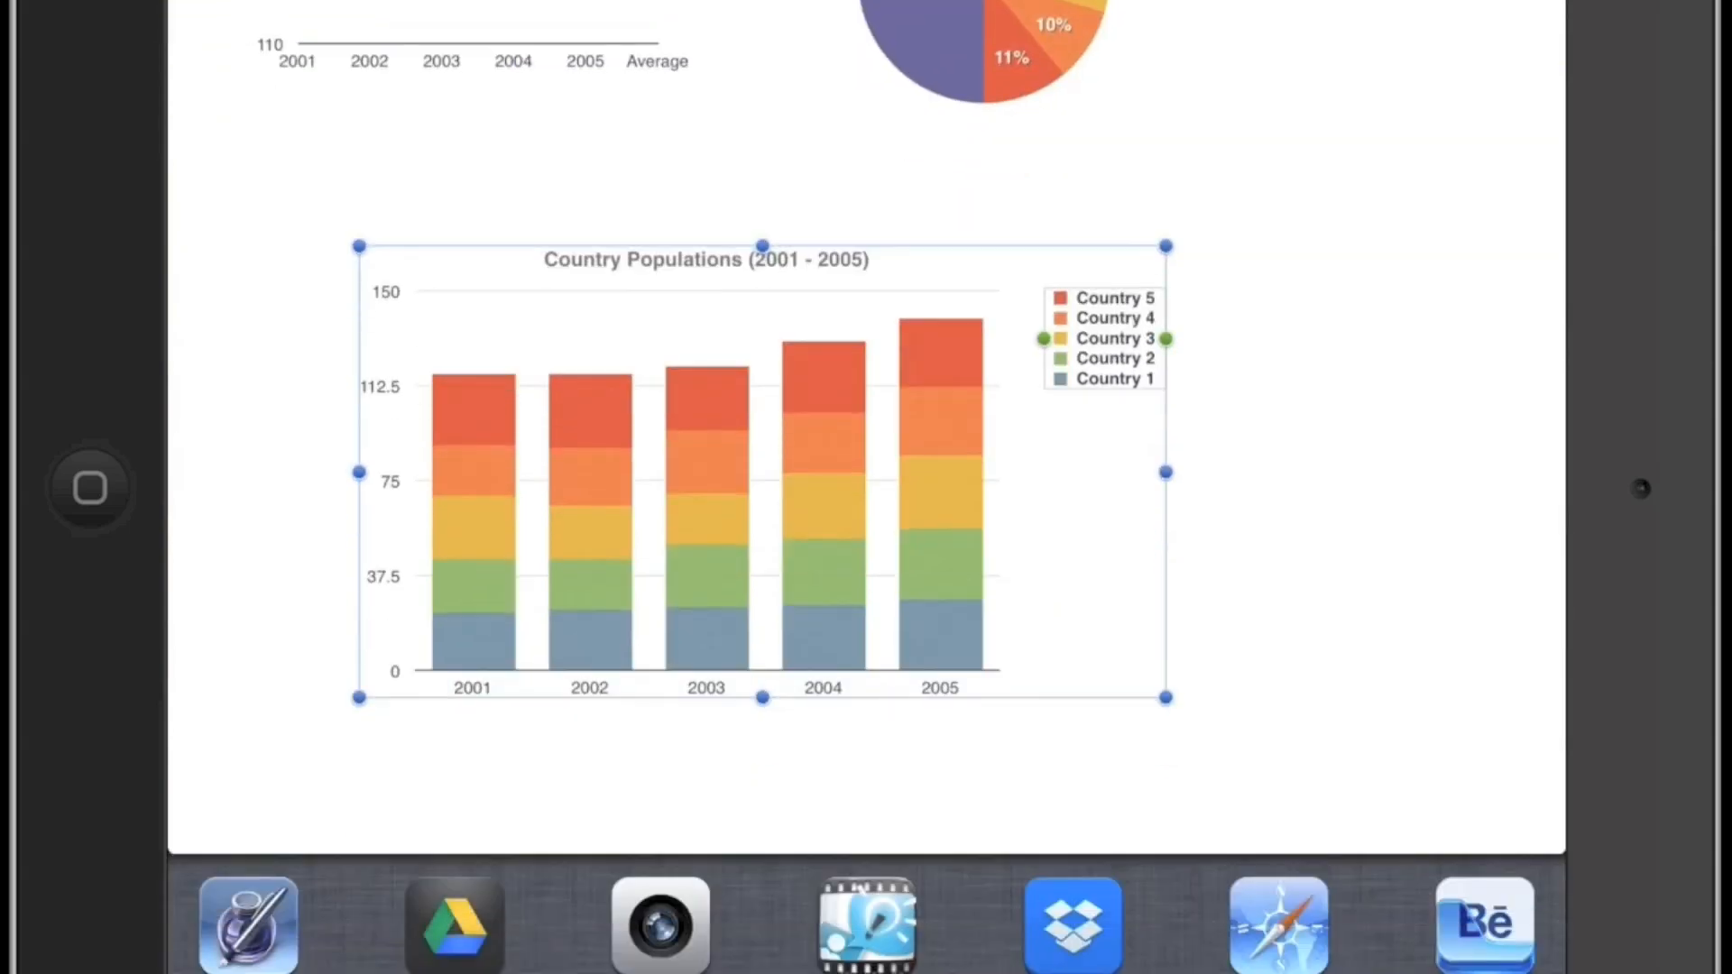
{"action": "left_click", "coordinate": [250, 927]}
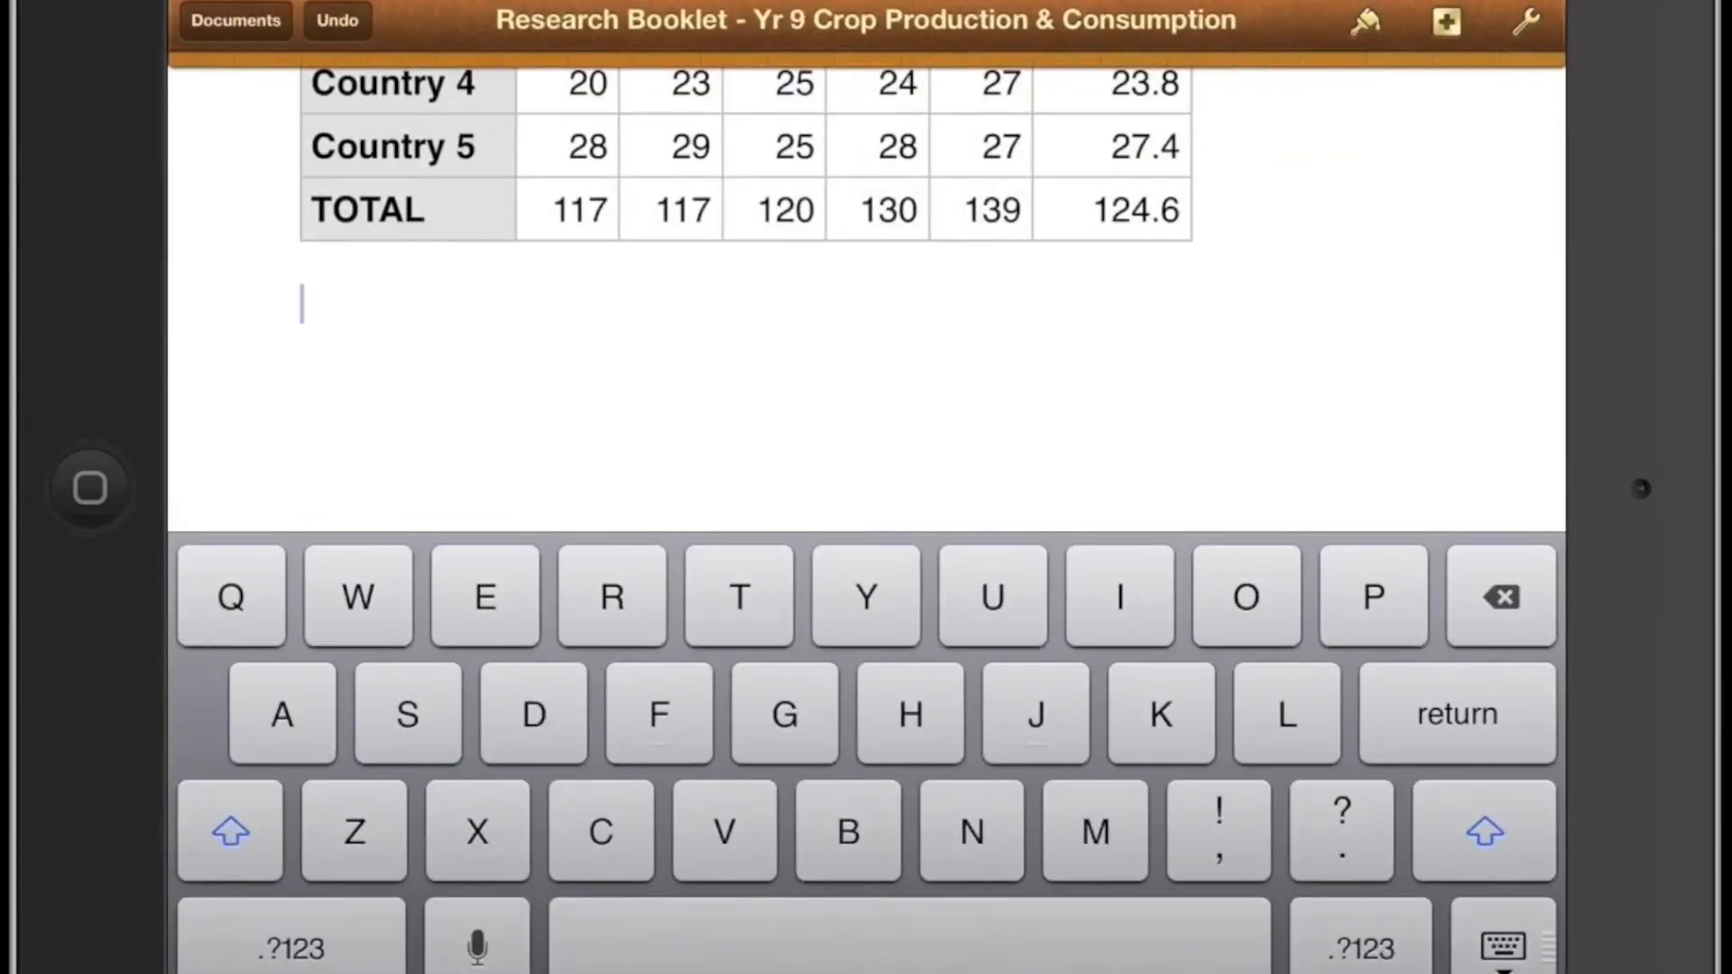
Paste the stacked bar chart, shrink it to fit and move its legend right of the bars.
{"action": "left_click", "coordinate": [302, 305]}
{"action": "left_click", "coordinate": [463, 237]}
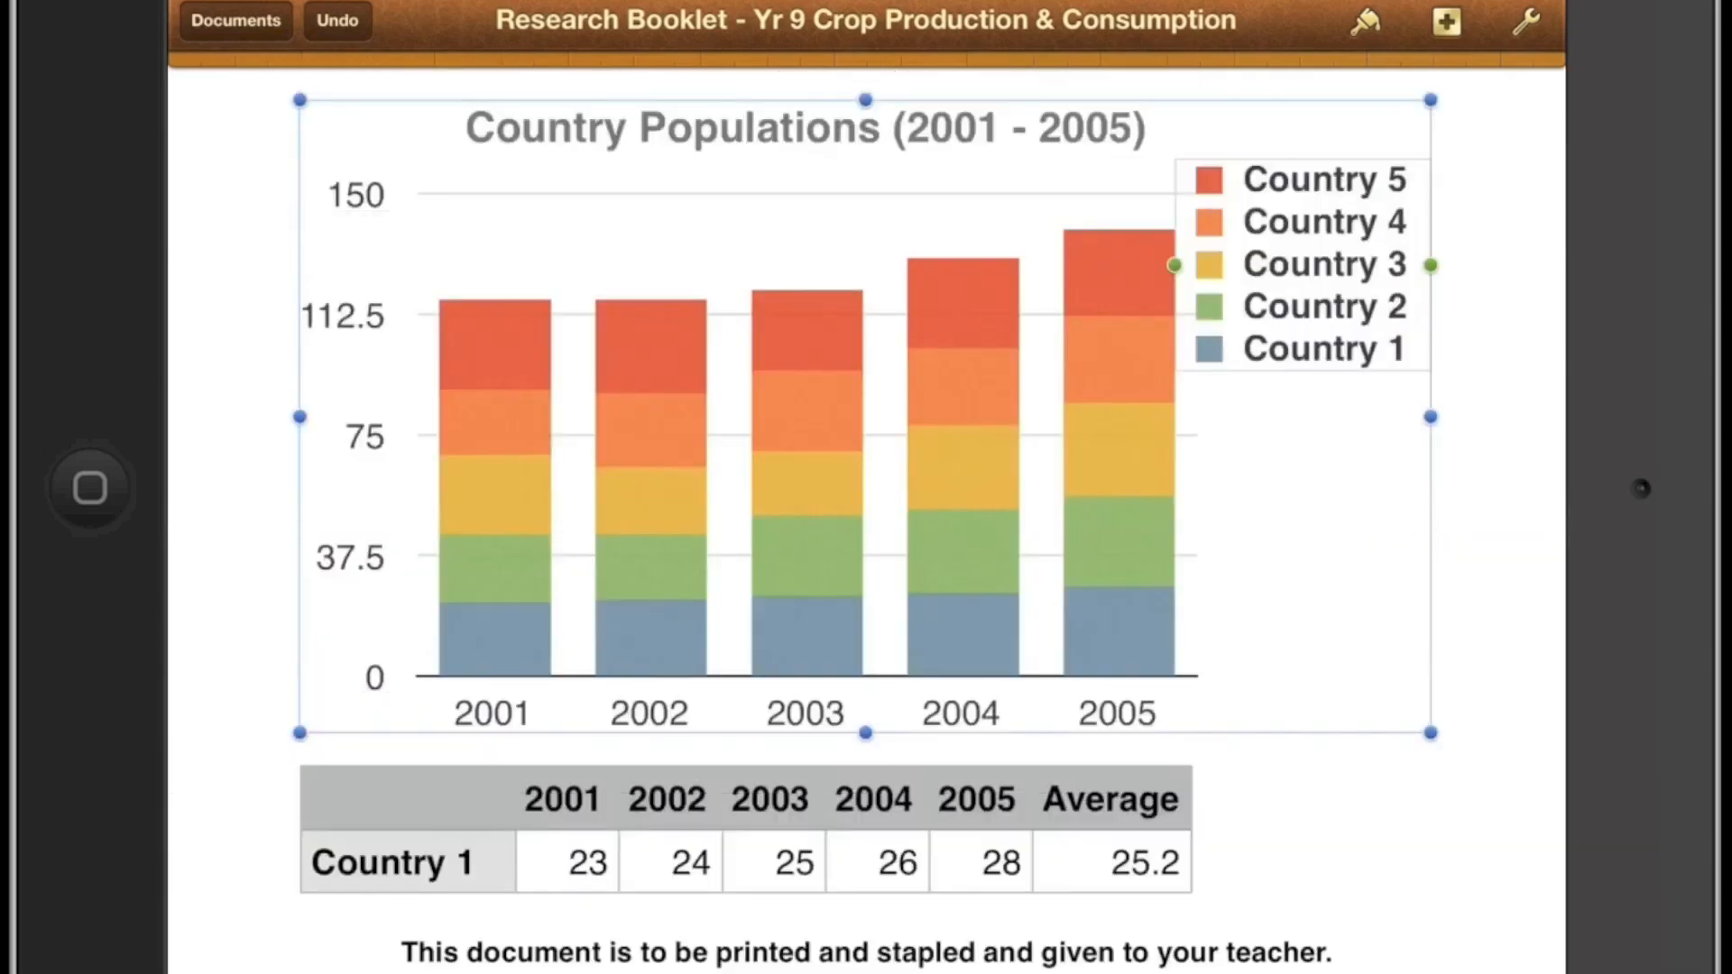
{"action": "left_click_drag", "start_coordinate": [1431, 733], "coordinate": [1153, 483]}
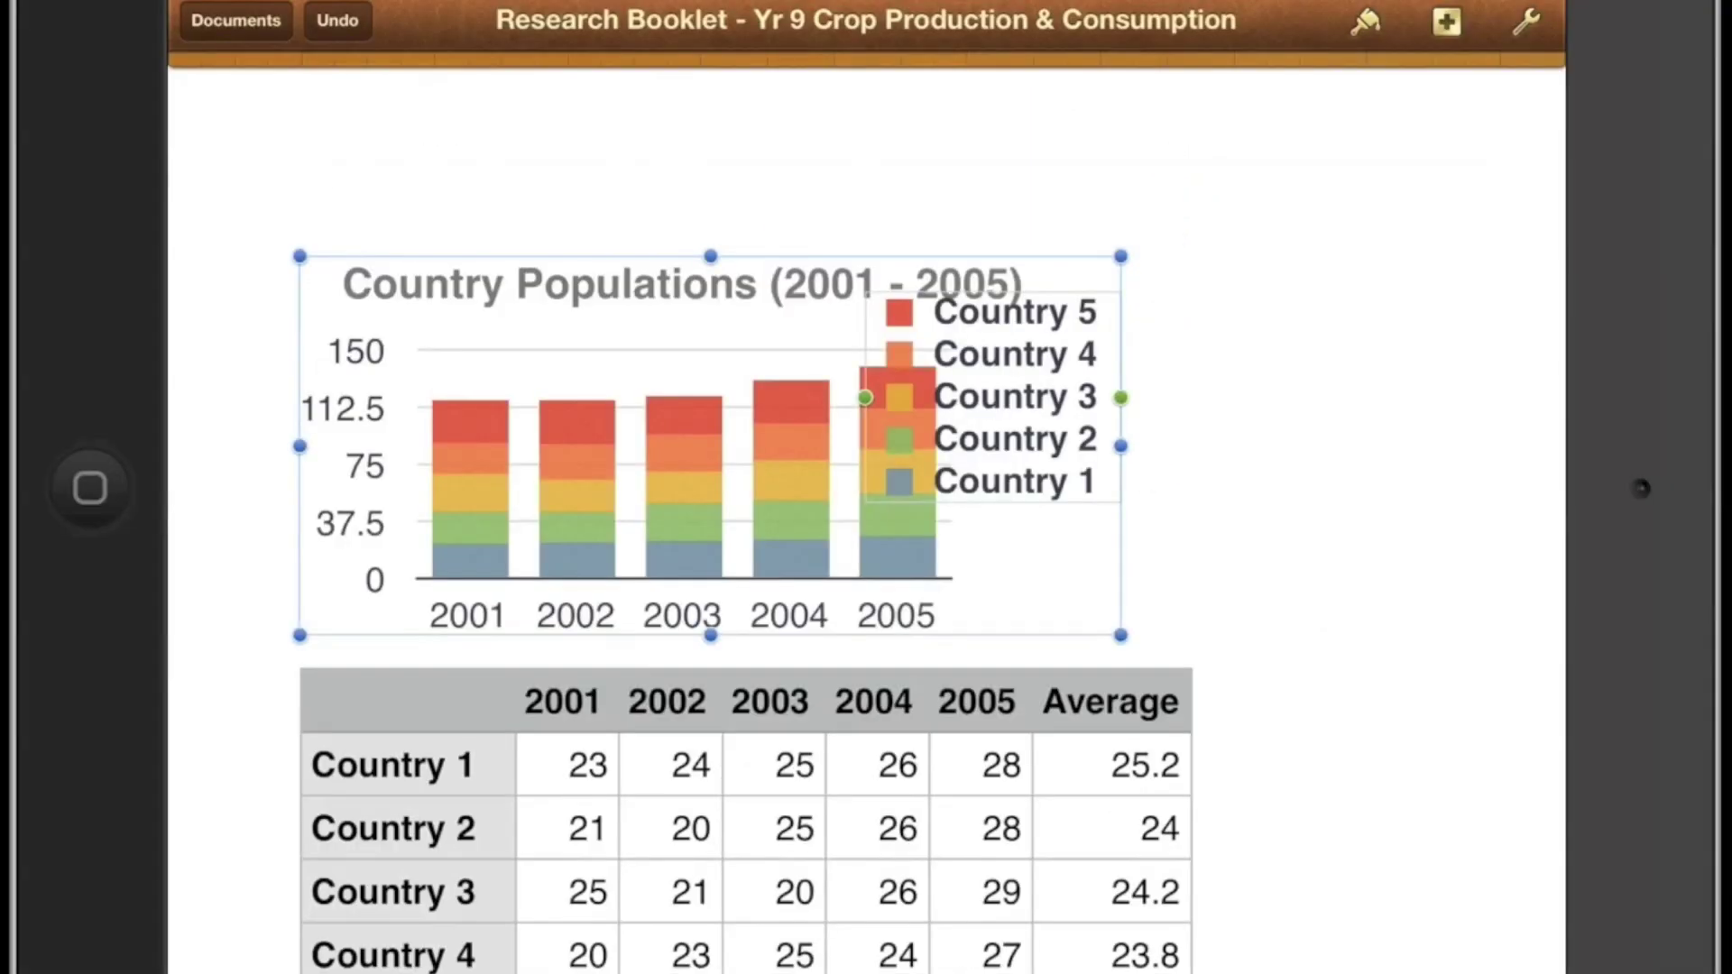
{"action": "left_click_drag", "start_coordinate": [1069, 393], "coordinate": [1015, 407]}
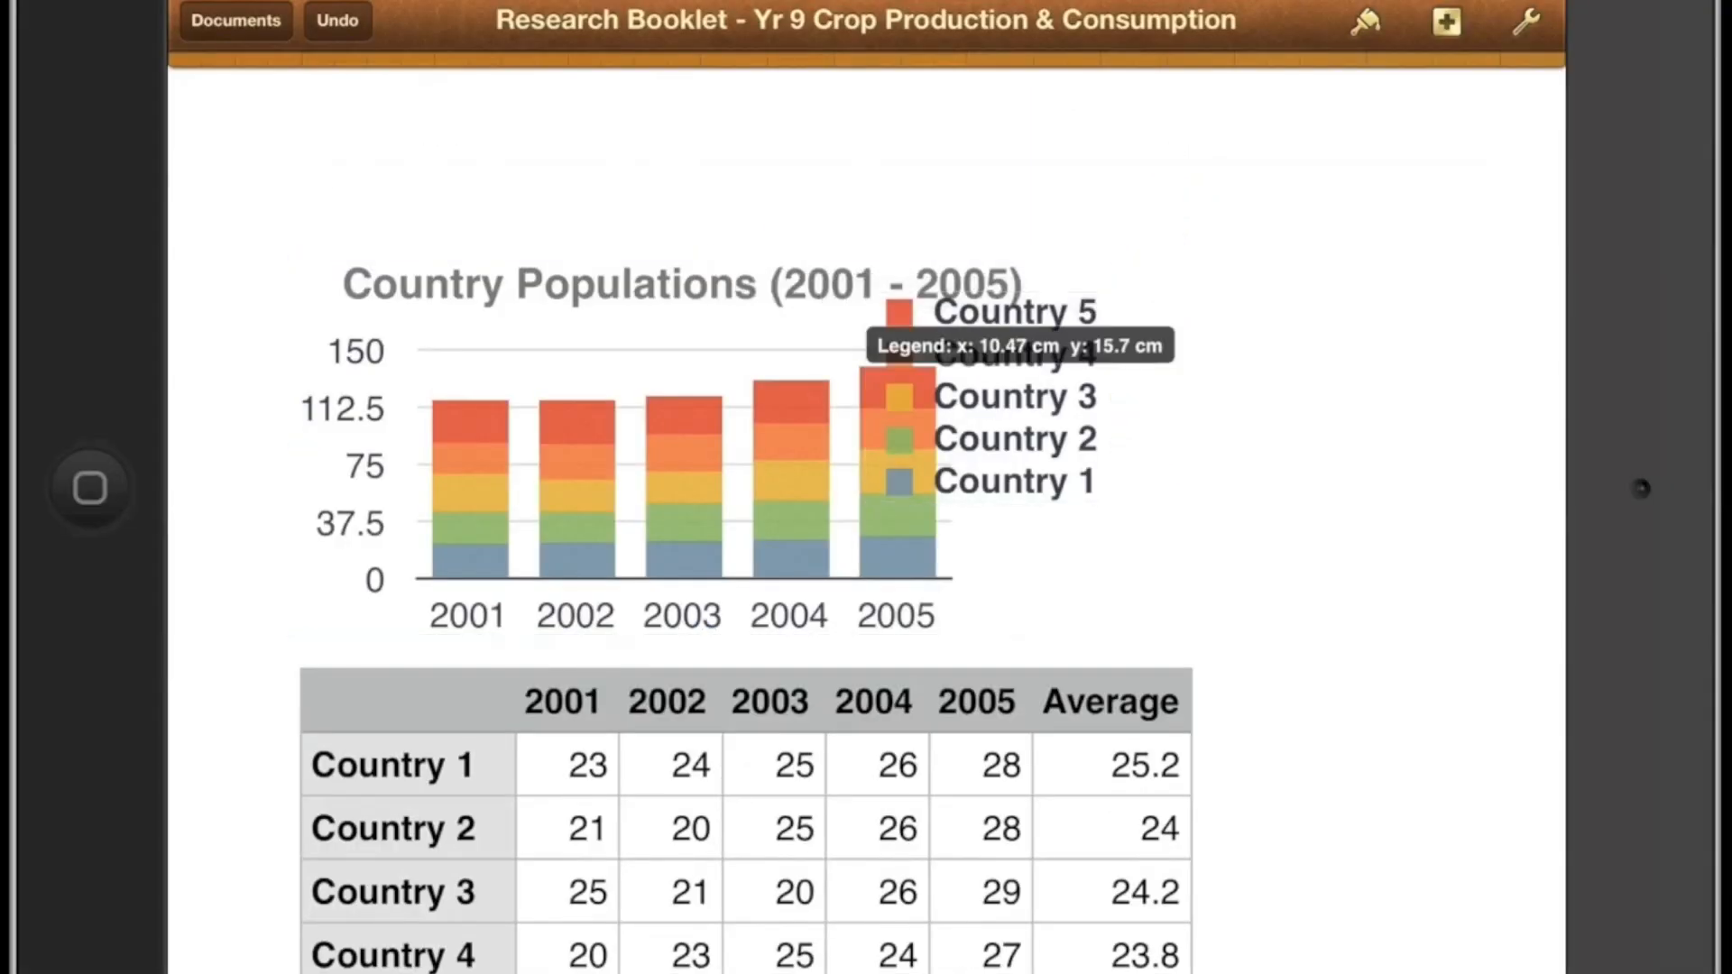
{"action": "left_click_drag", "start_coordinate": [1001, 397], "coordinate": [1192, 362]}
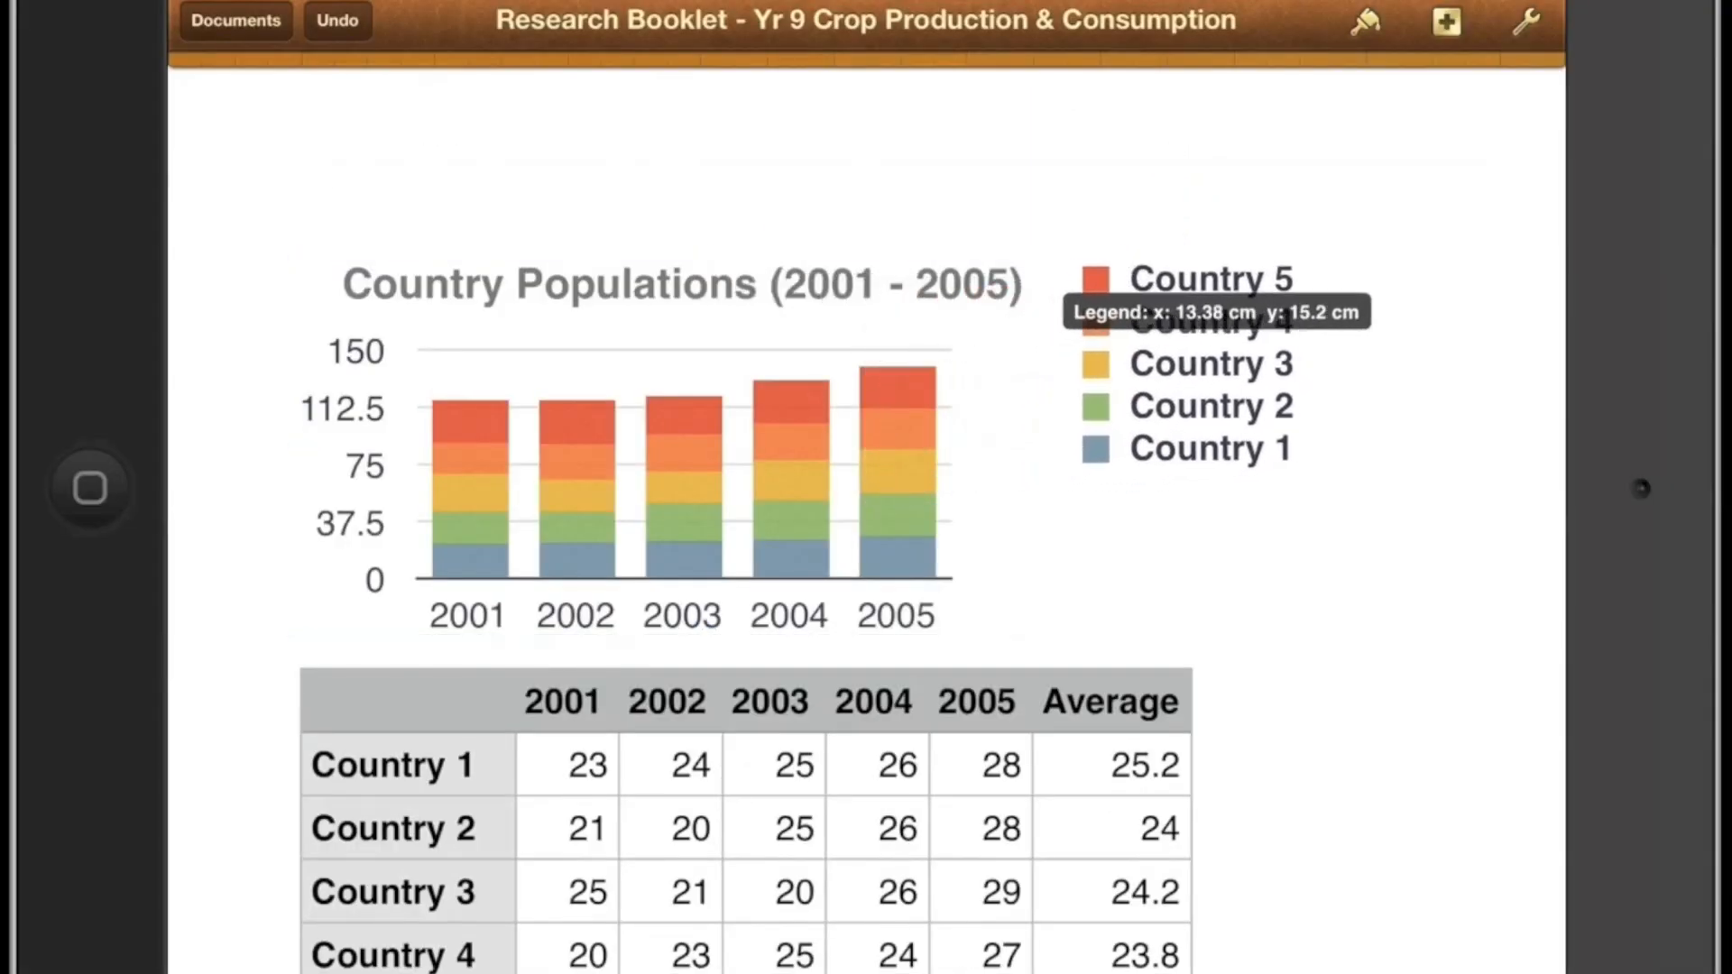